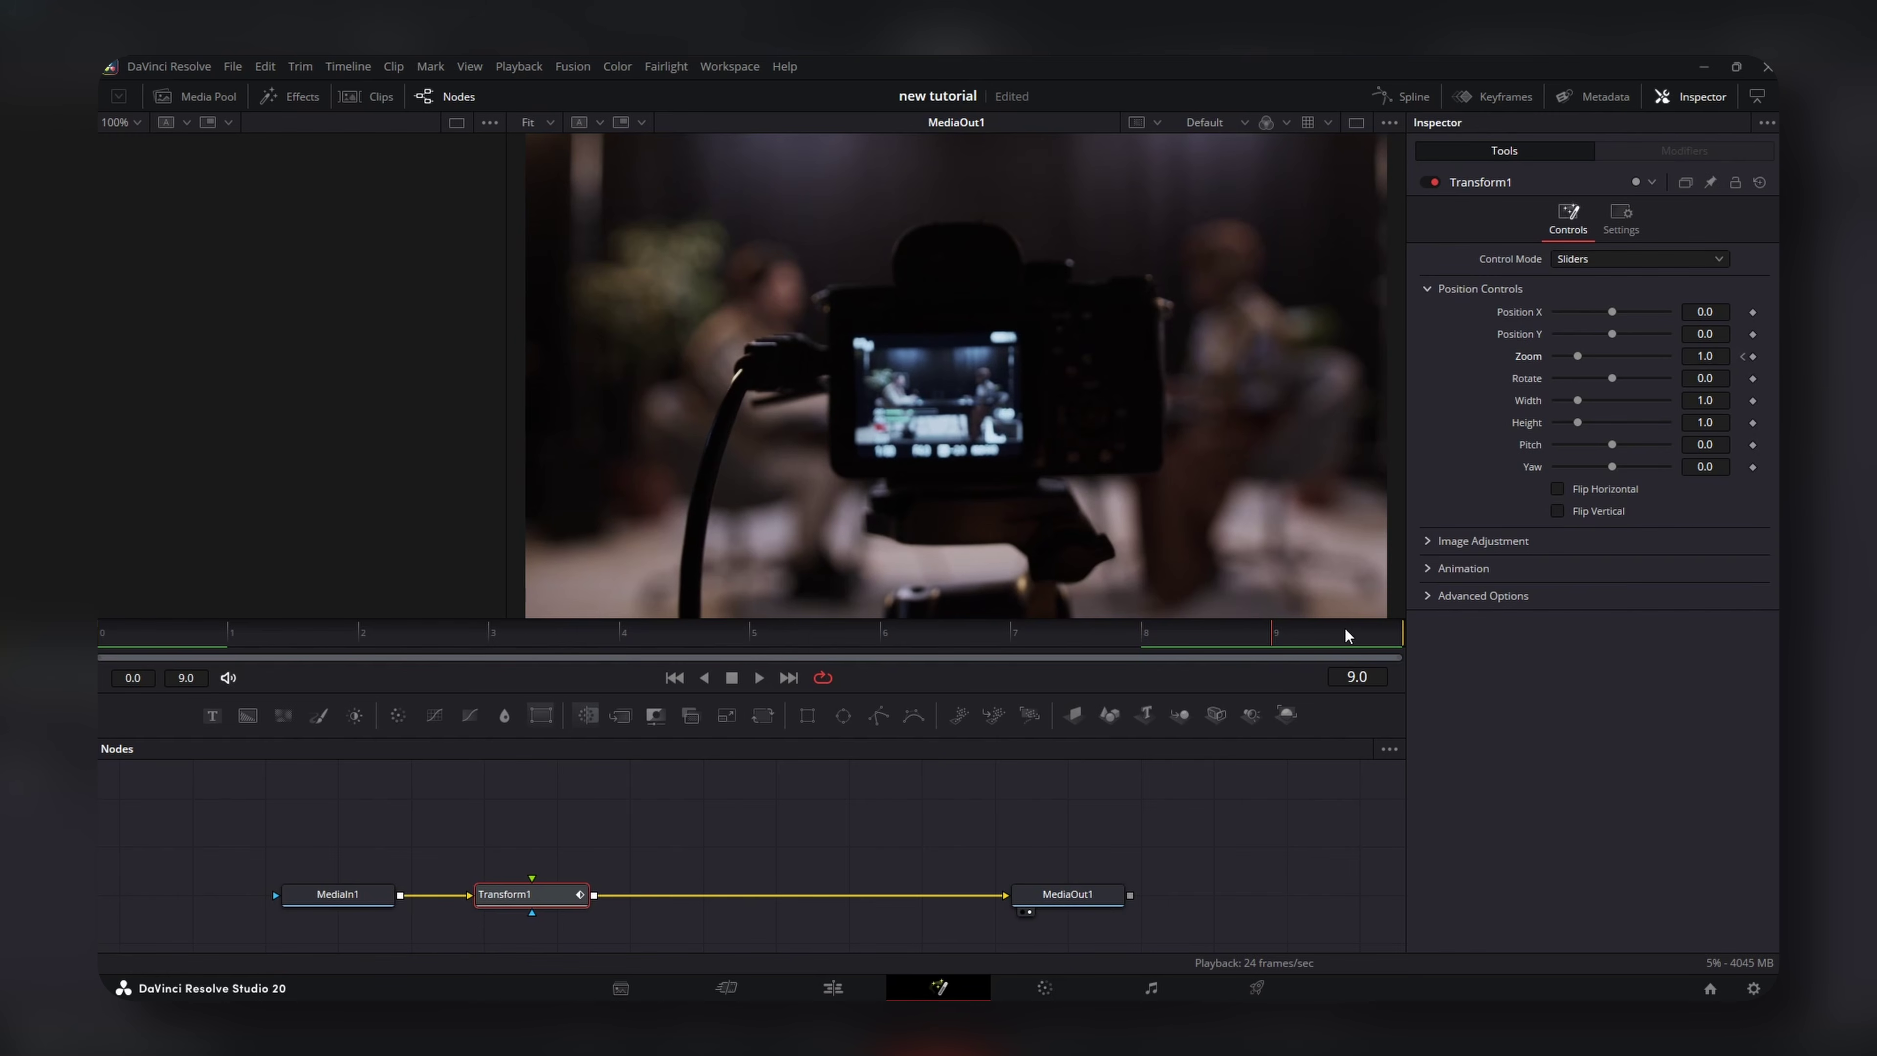
Add a Zoom keyframe on Transform1 at frame 10 and set its value to 0.75.
key(Right)
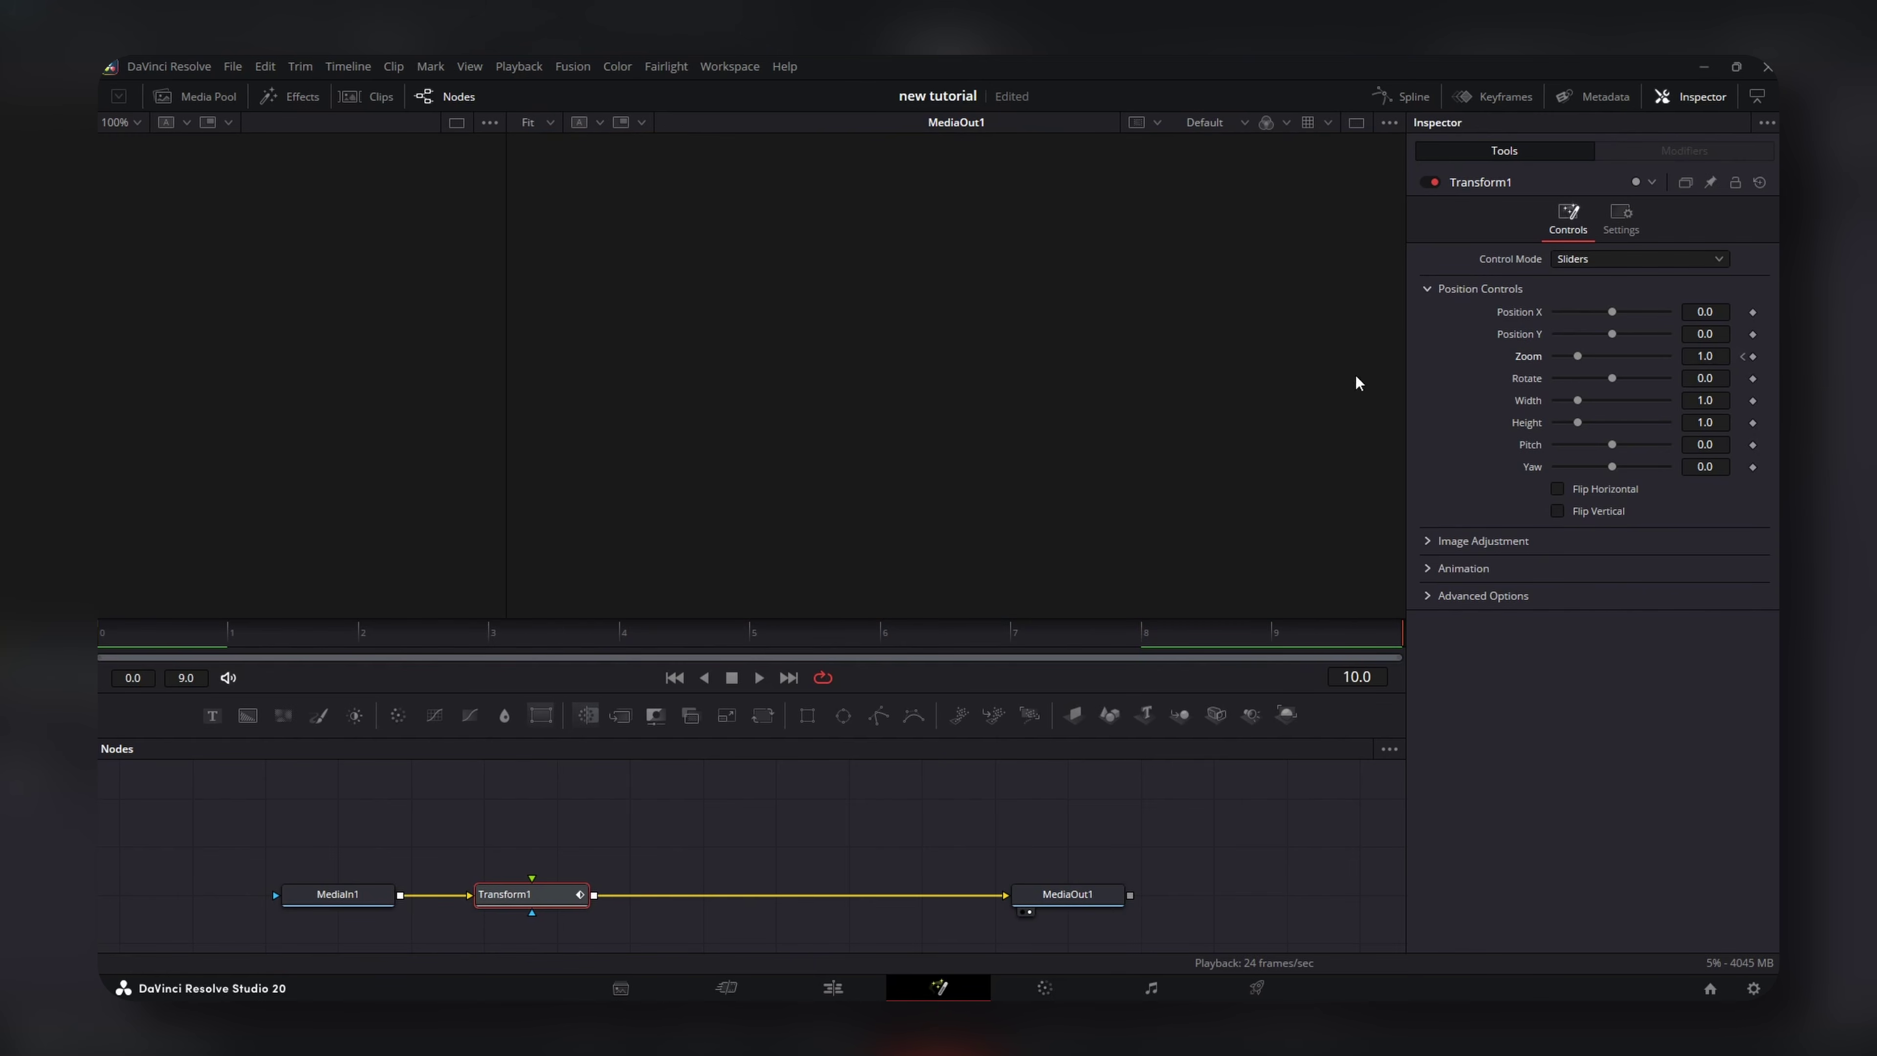
click(1752, 357)
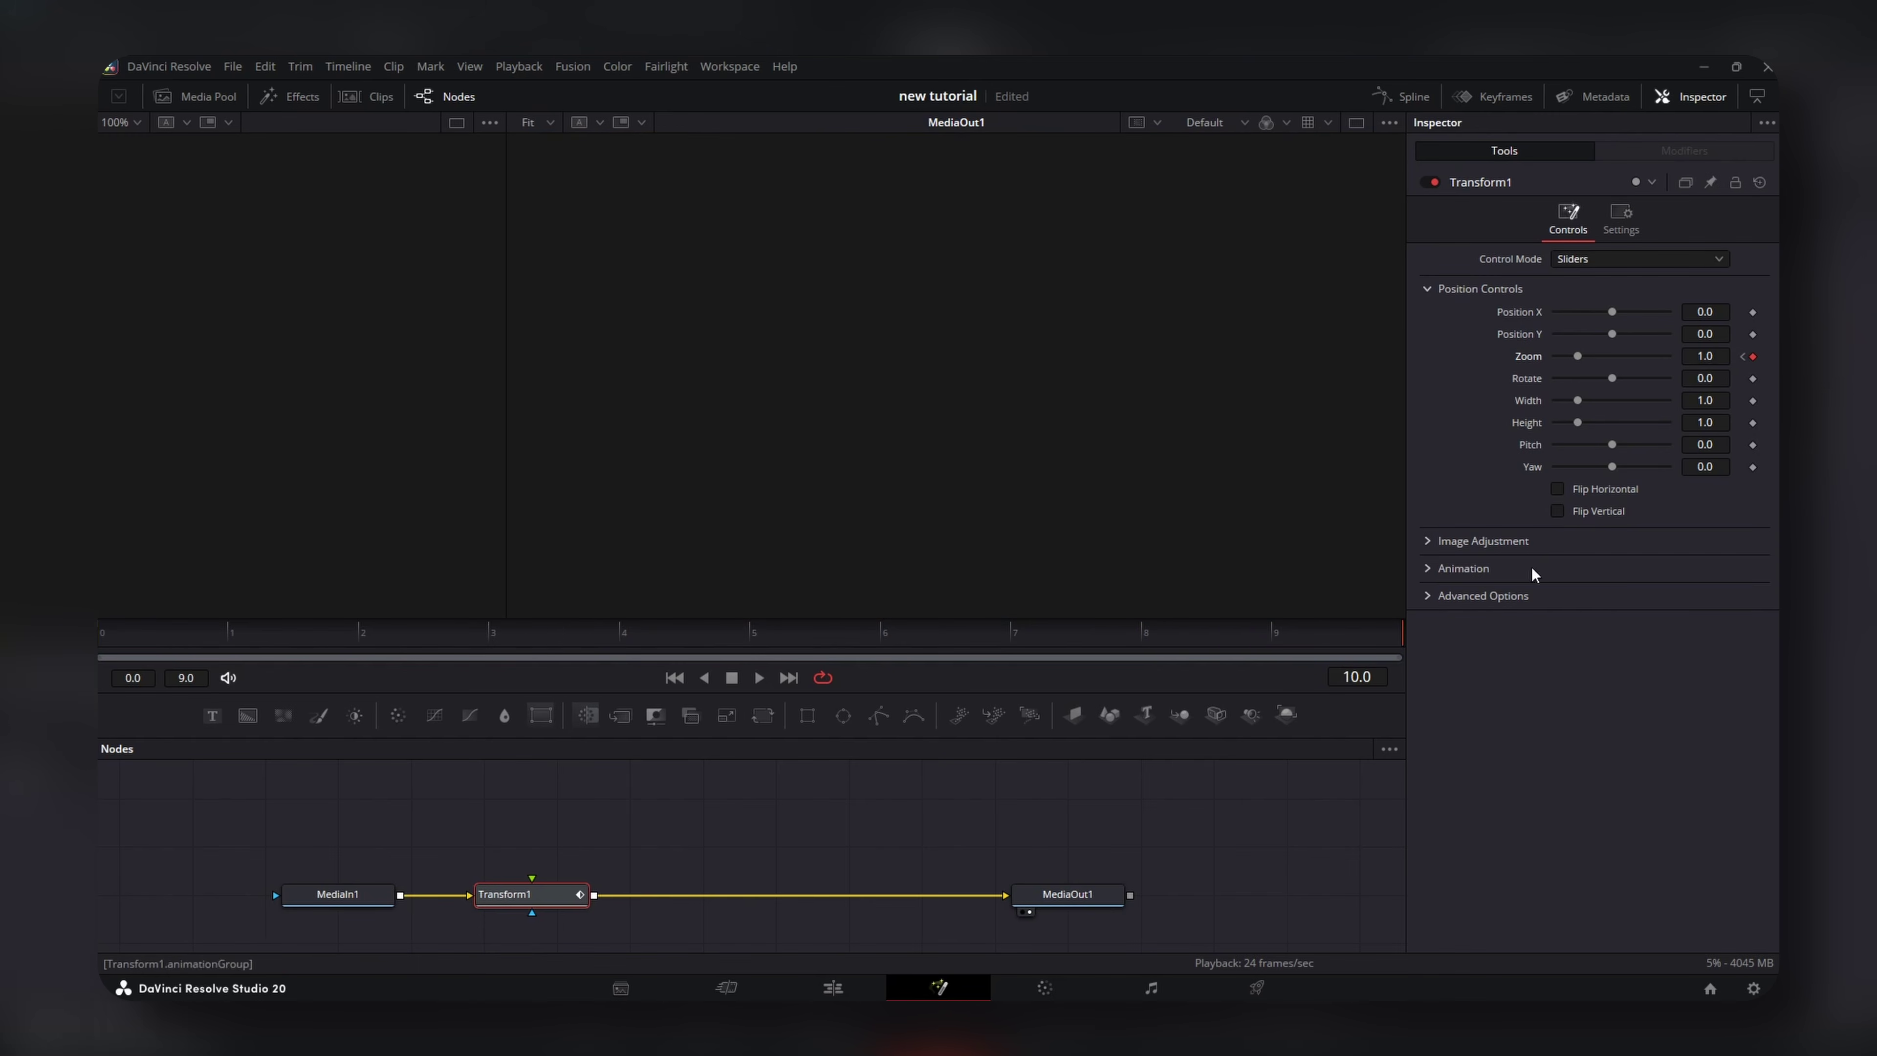
click(1715, 357)
text(0.75)
key(Tab)
Smooth the Transform1 Zoom curve in the spline editor and pull both handles near the final keyframe, just below Zoom 1.0, for an accelerating drop.
click(1408, 98)
click(901, 794)
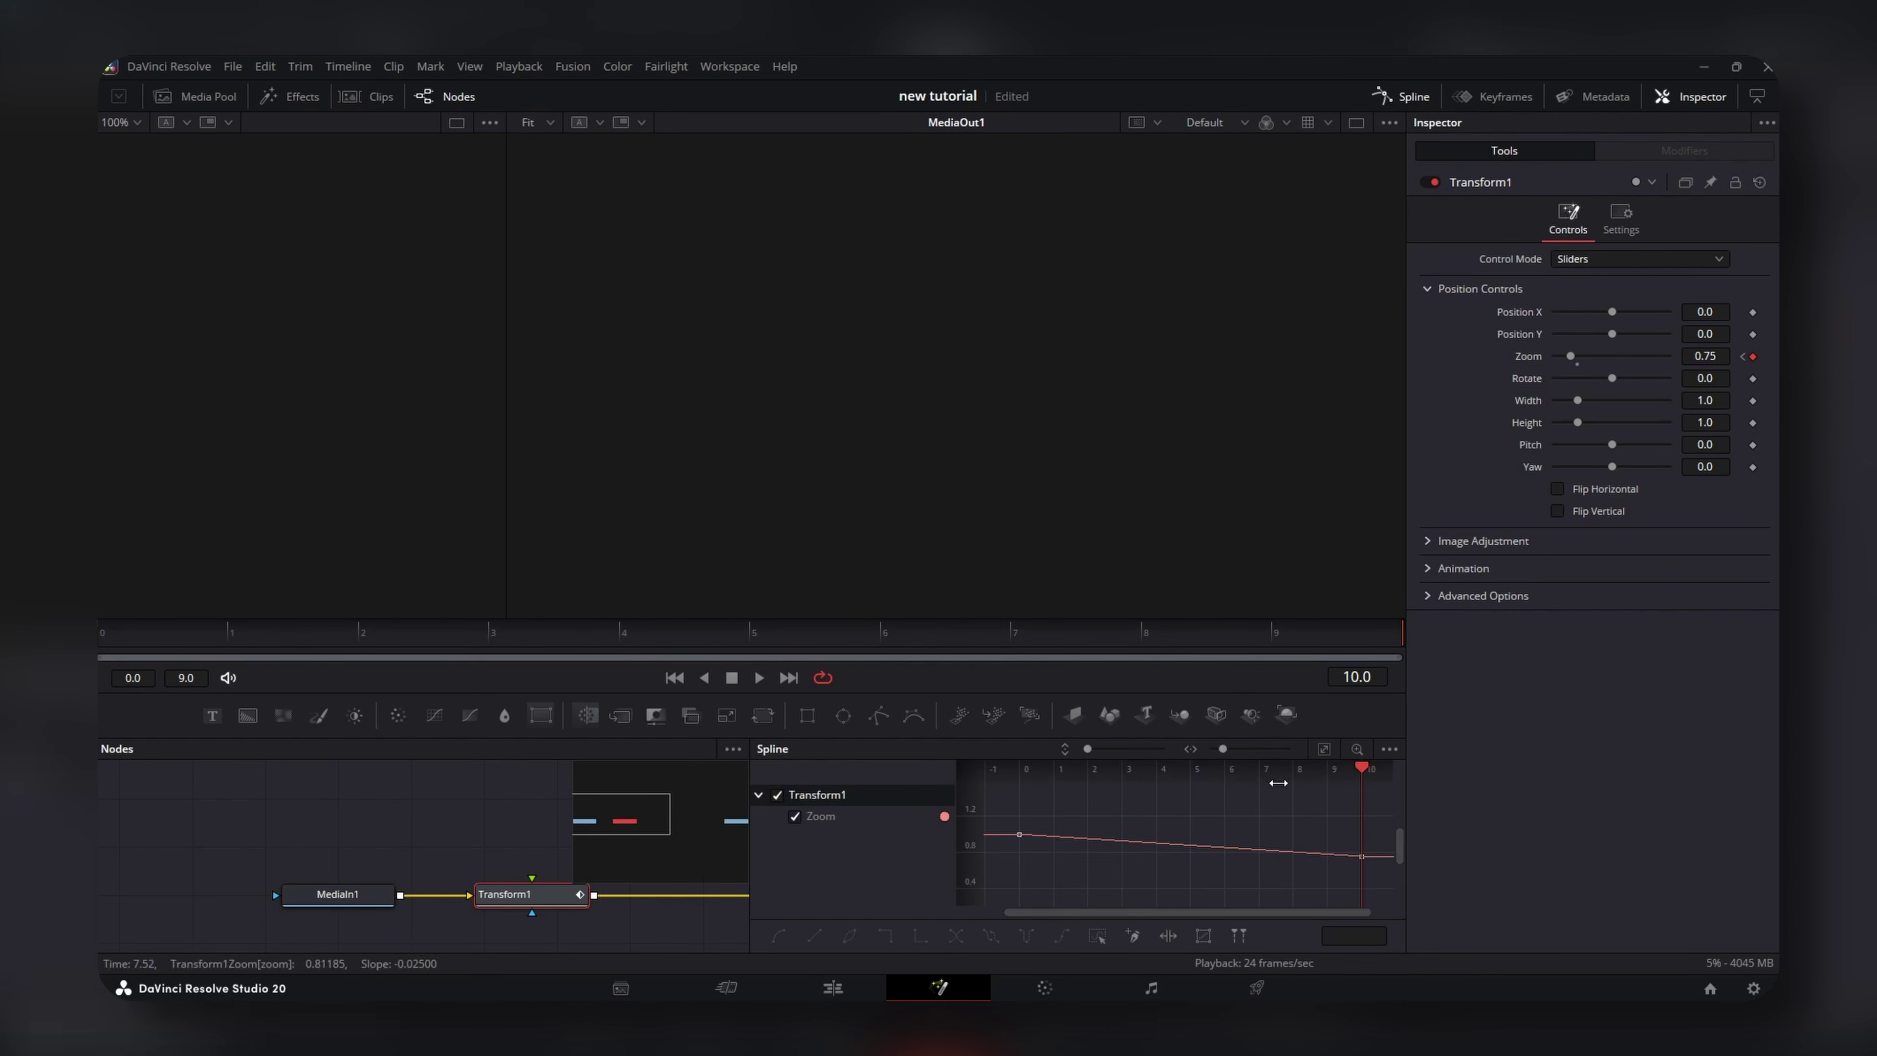
click(1324, 749)
key(ctrl+a)
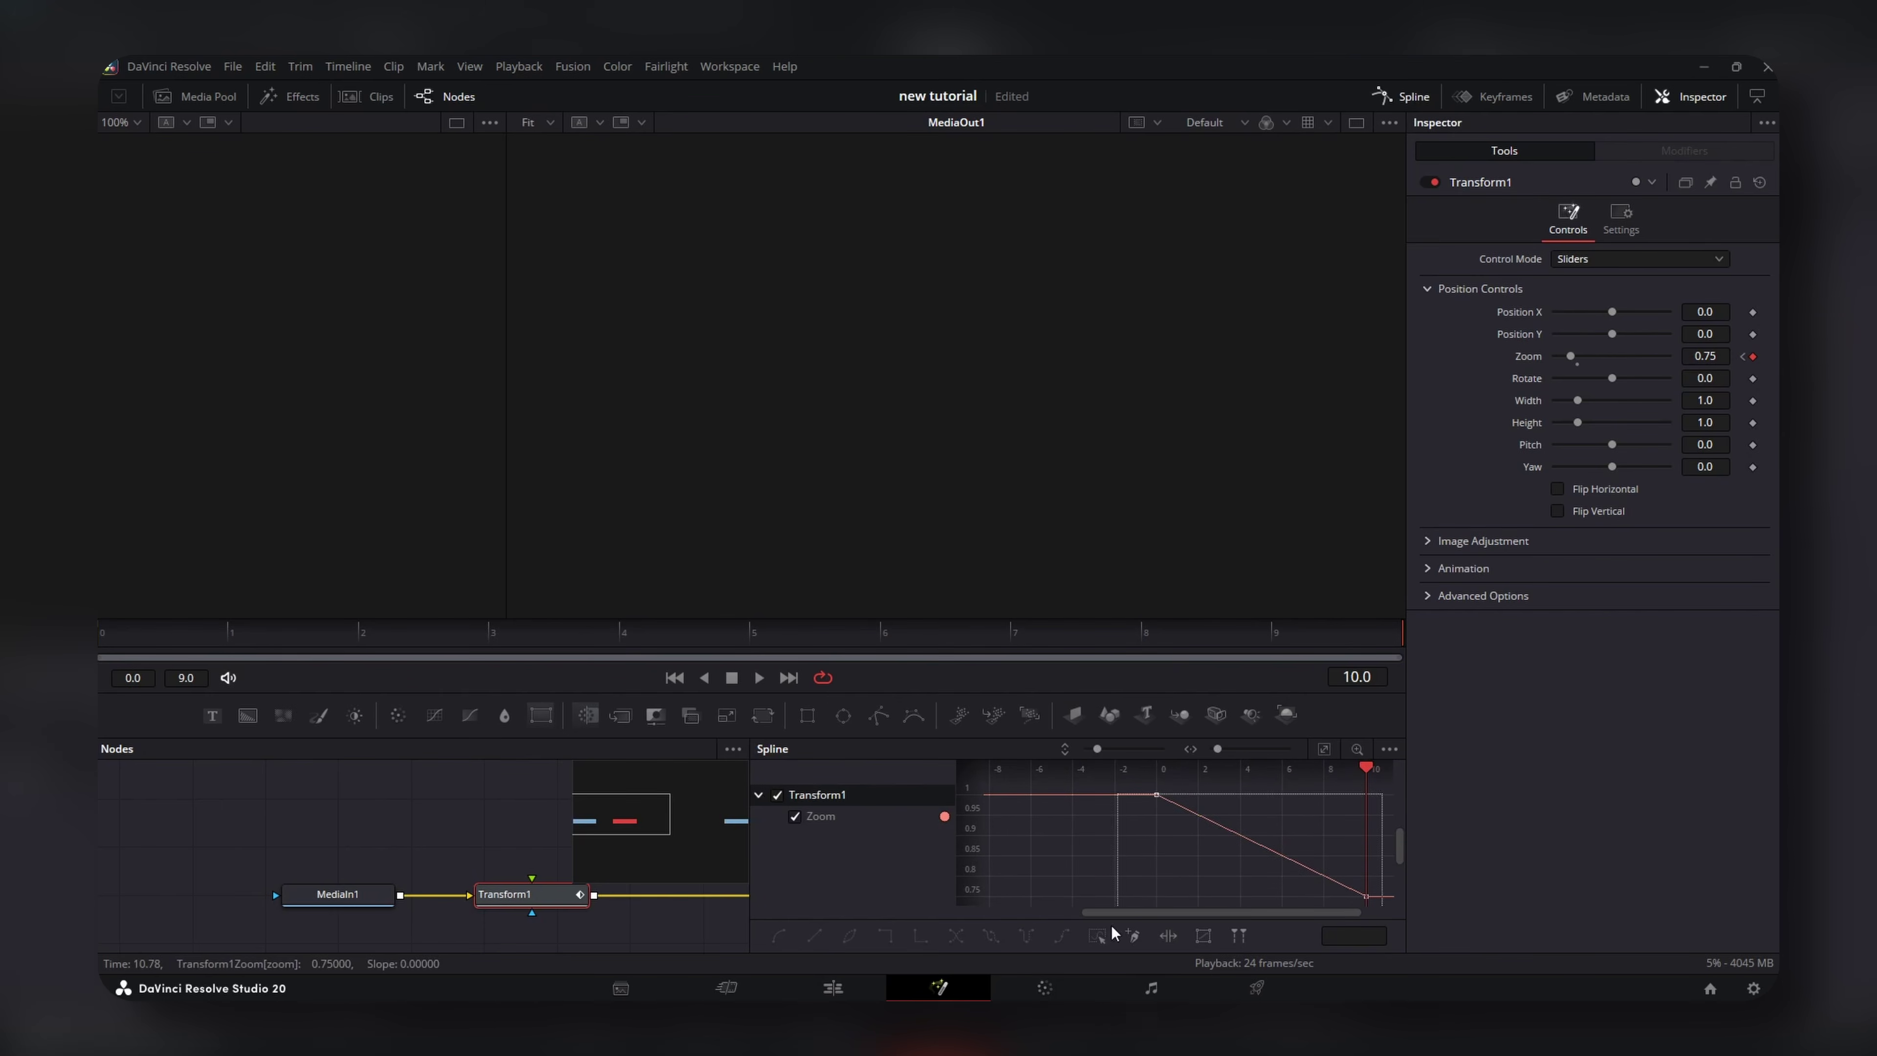
key(s)
drag(1246, 902, 1349, 811)
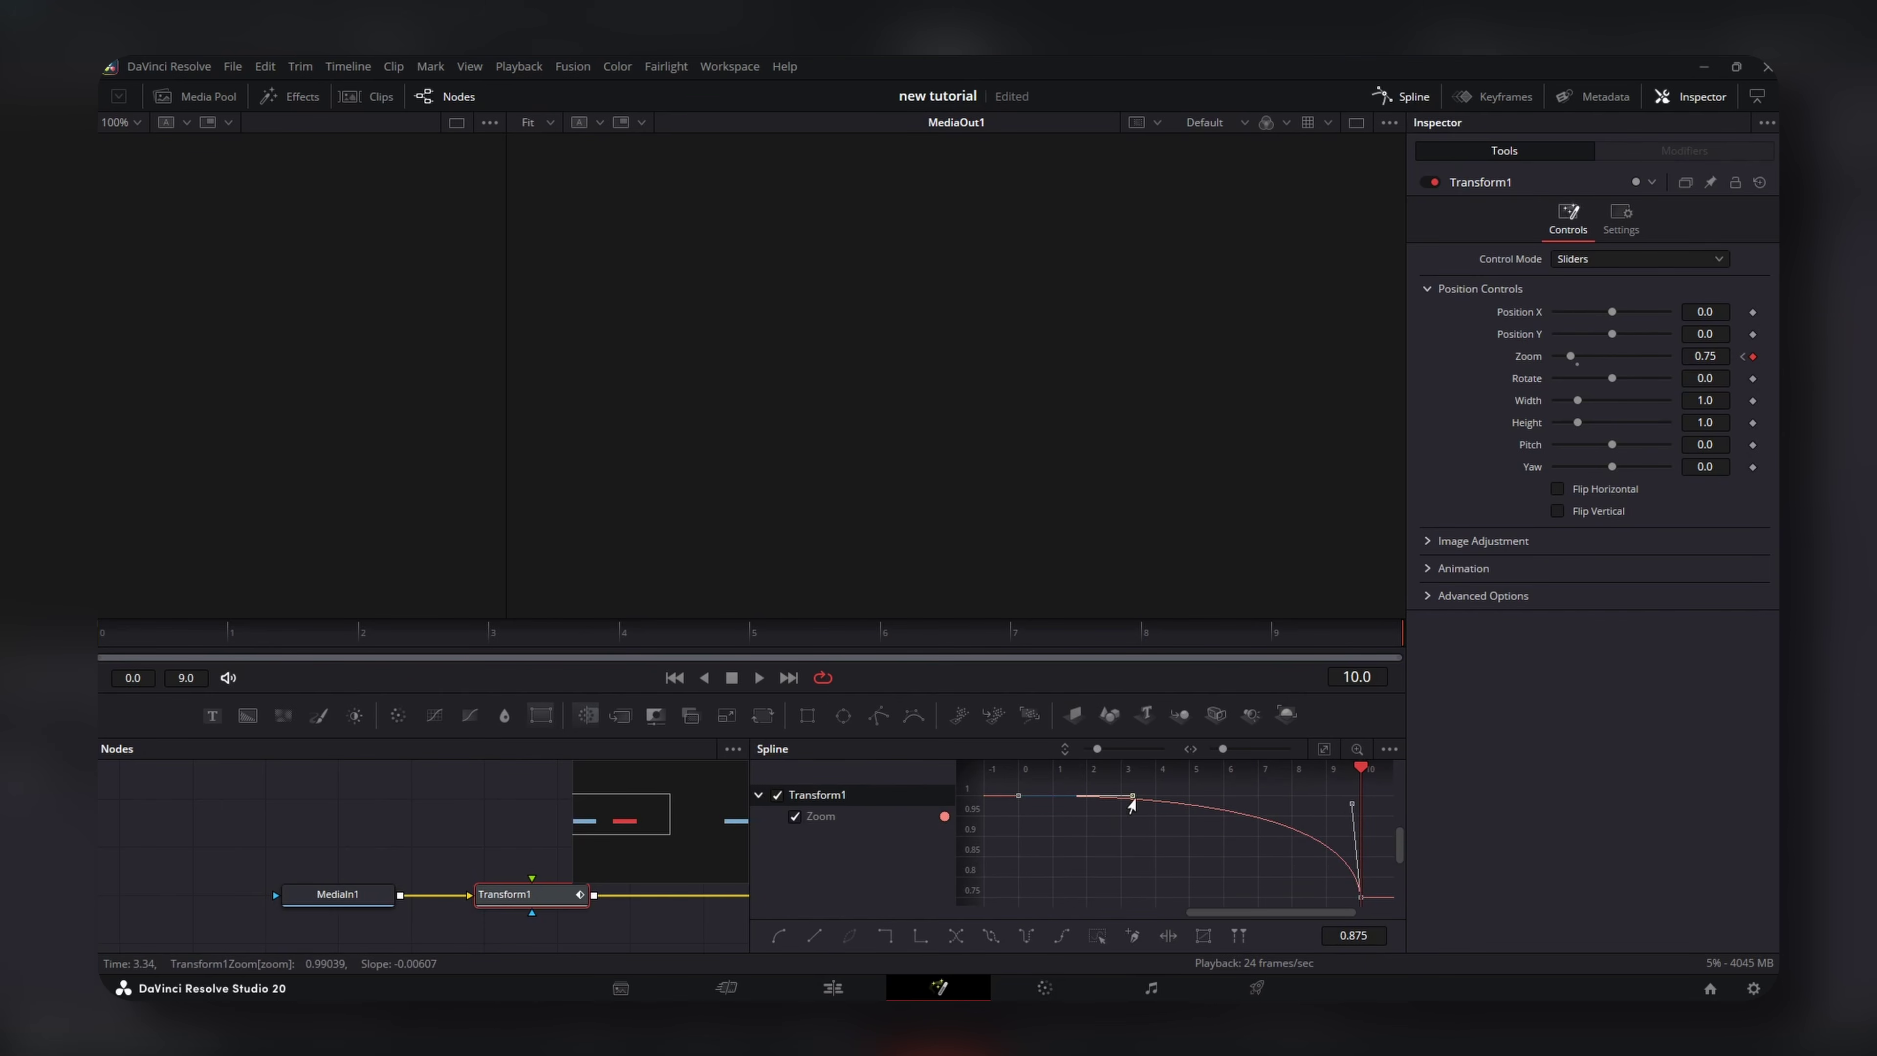
drag(1133, 796, 1351, 811)
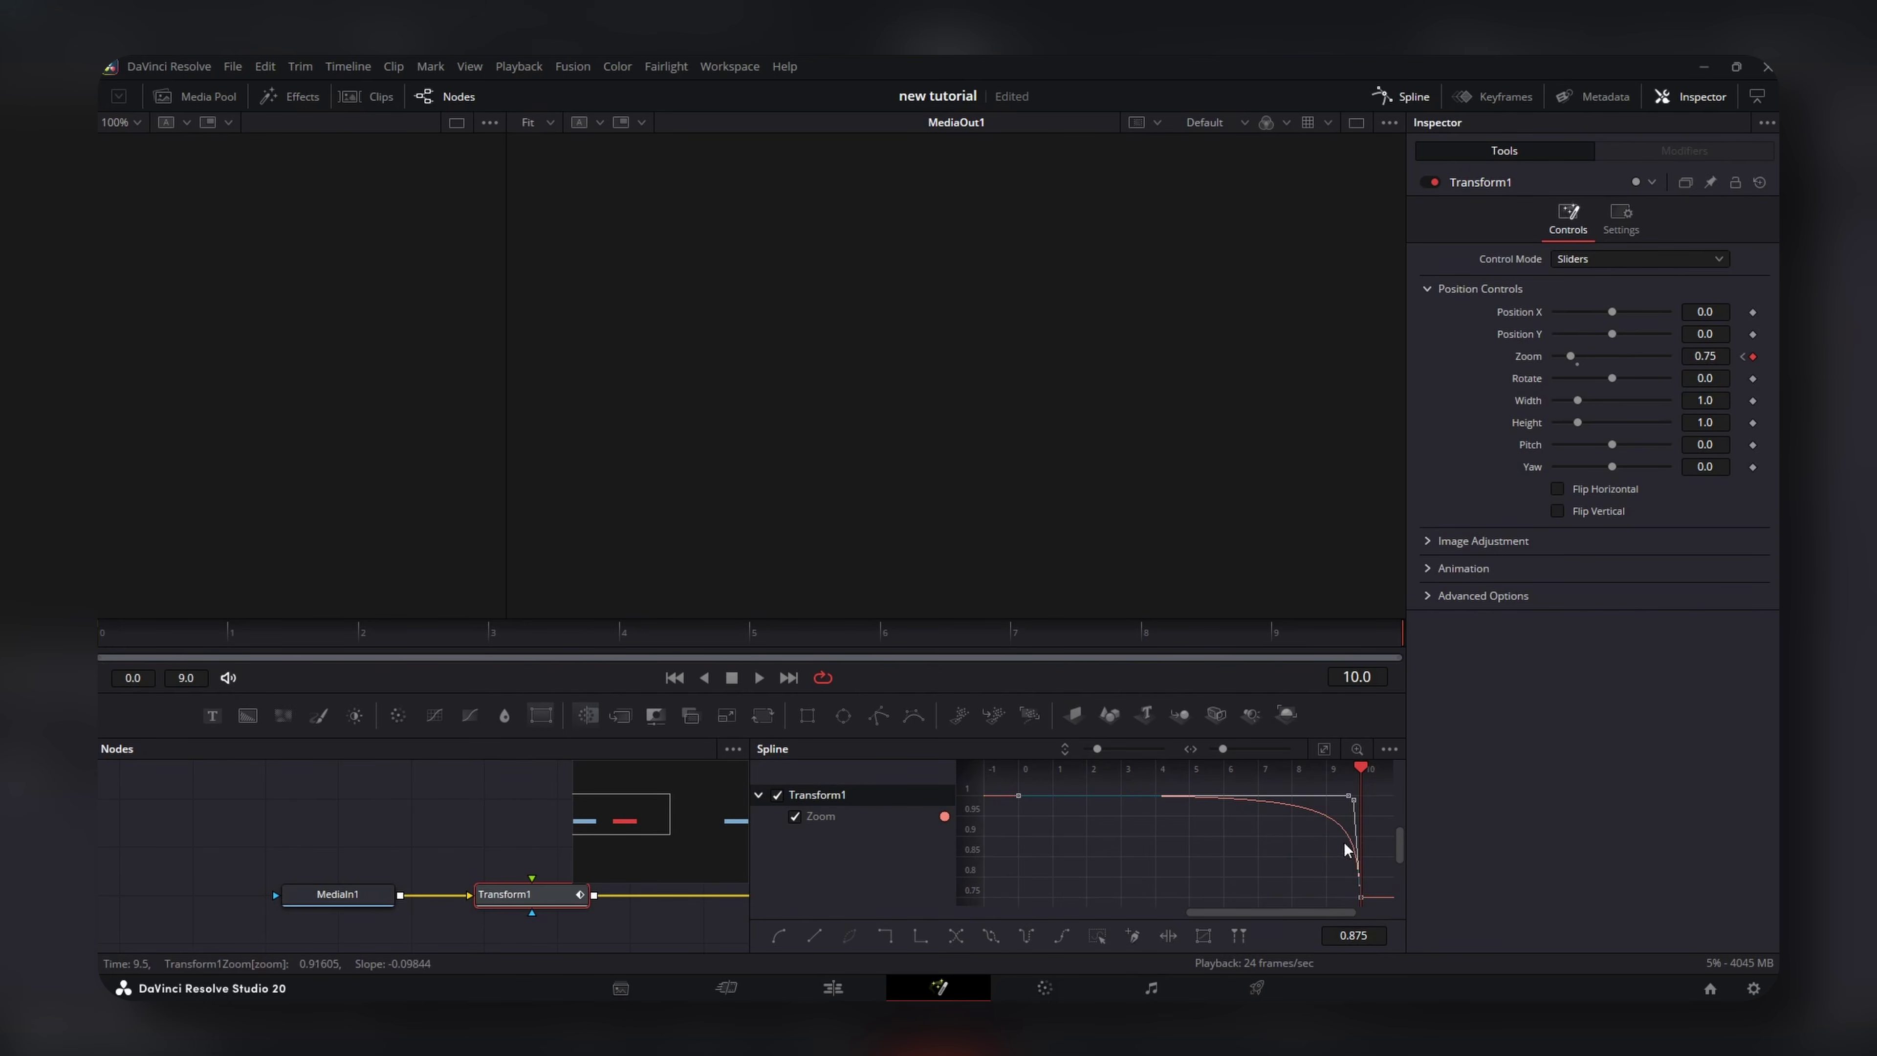
Set Transform1's Motion Blur to 0.5 and Edge Behaviour to Reflect, and check the result at frame 9.
click(1426, 568)
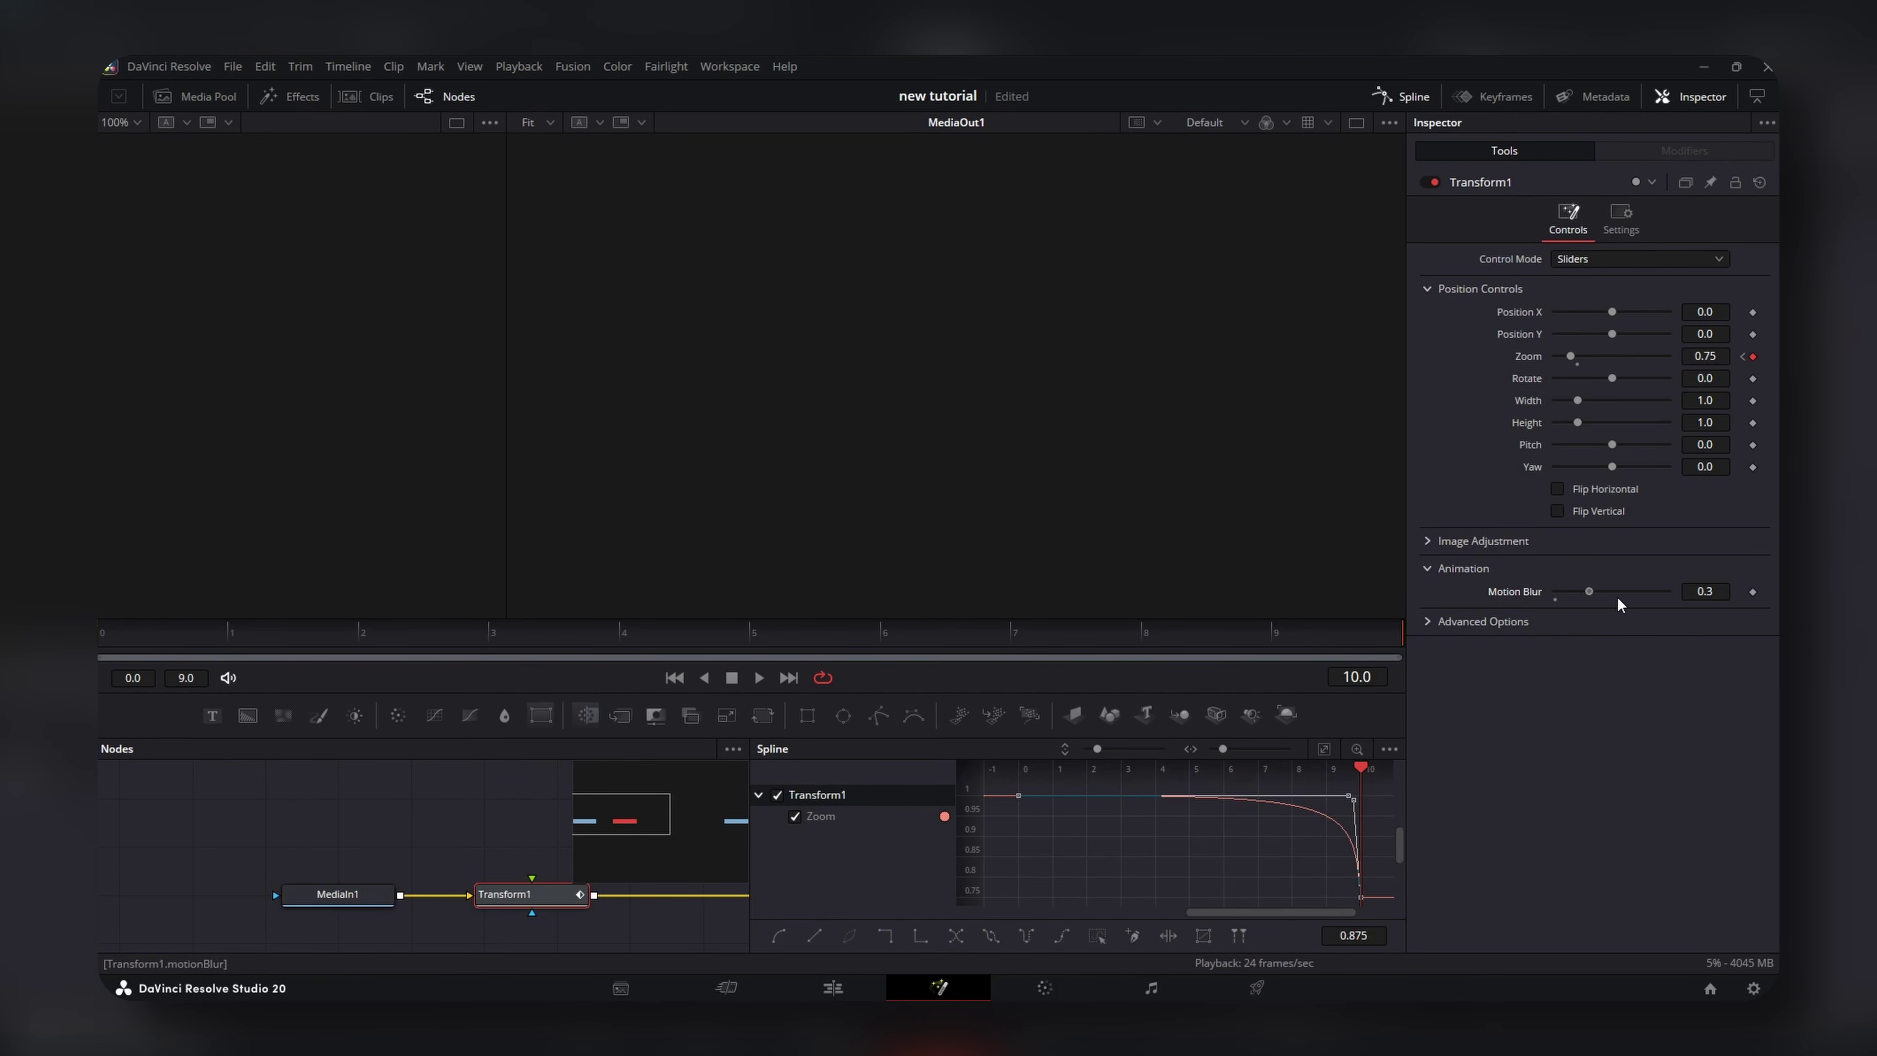
click(1636, 596)
click(1427, 620)
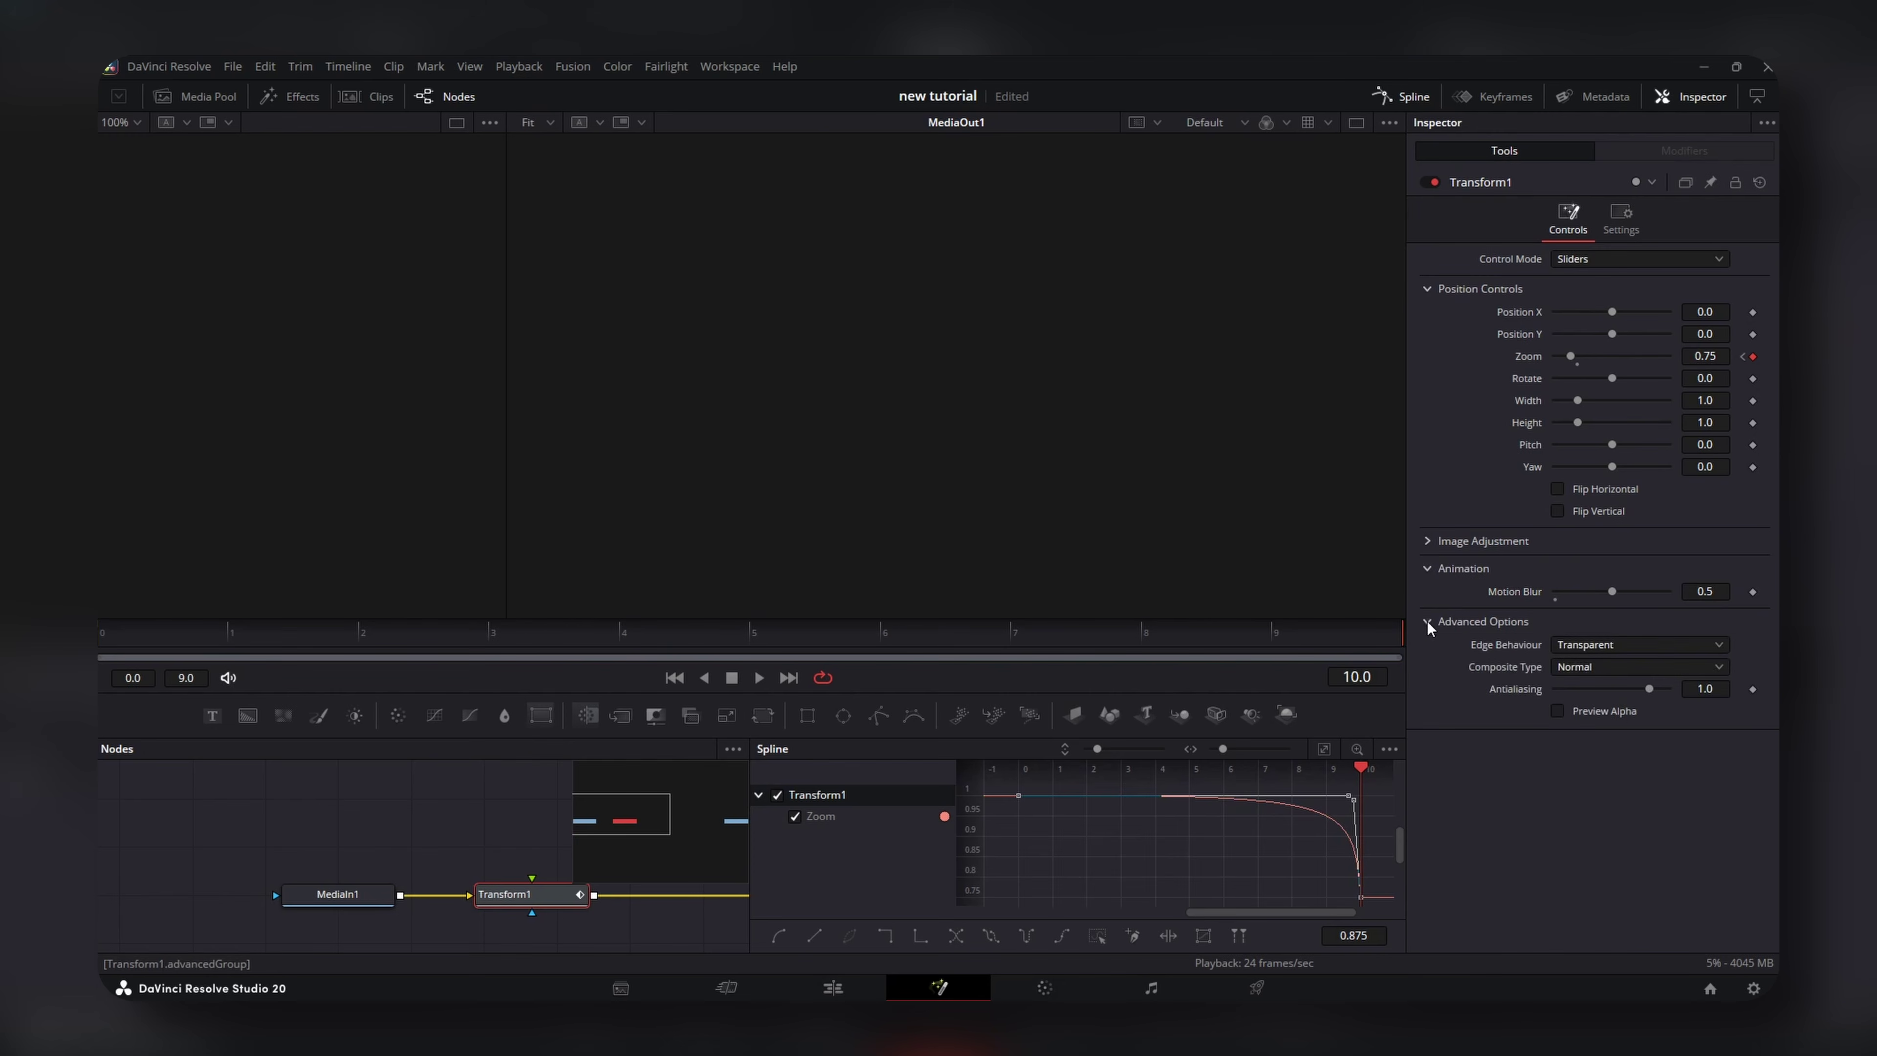
click(1597, 644)
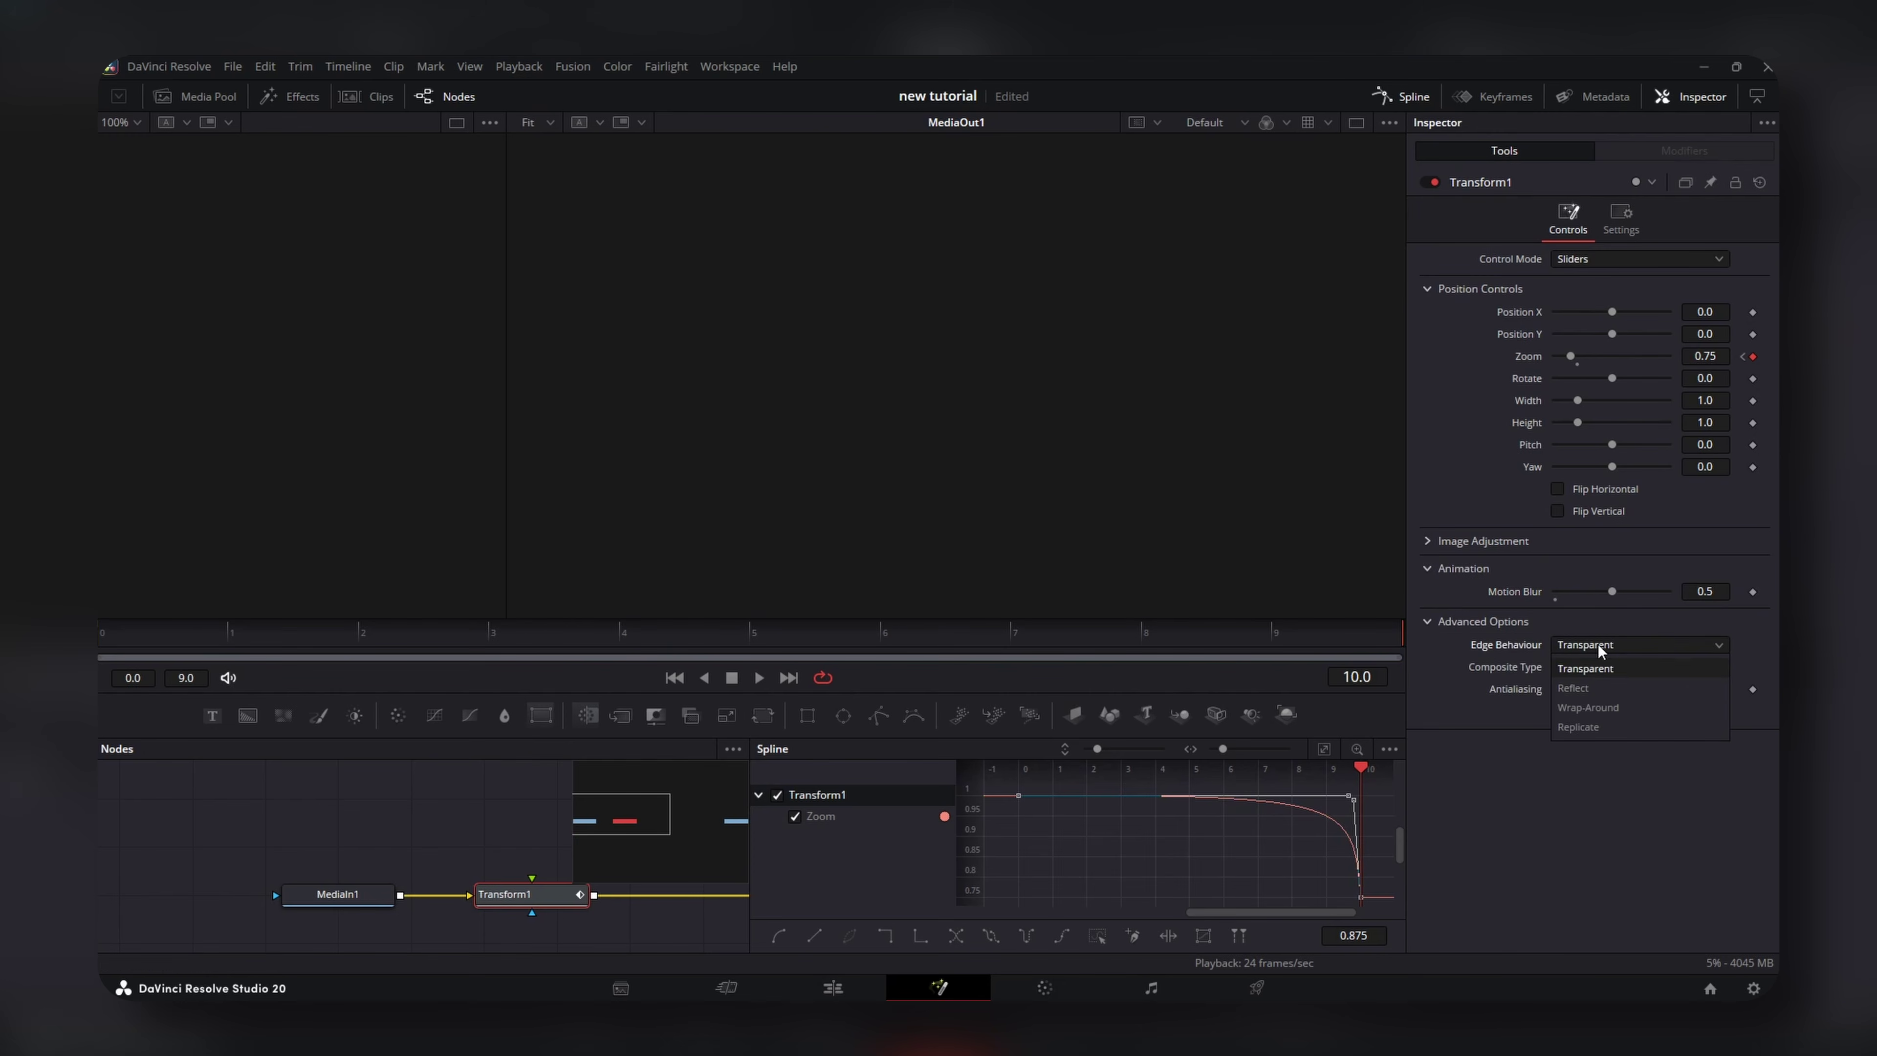
click(1594, 687)
click(1307, 641)
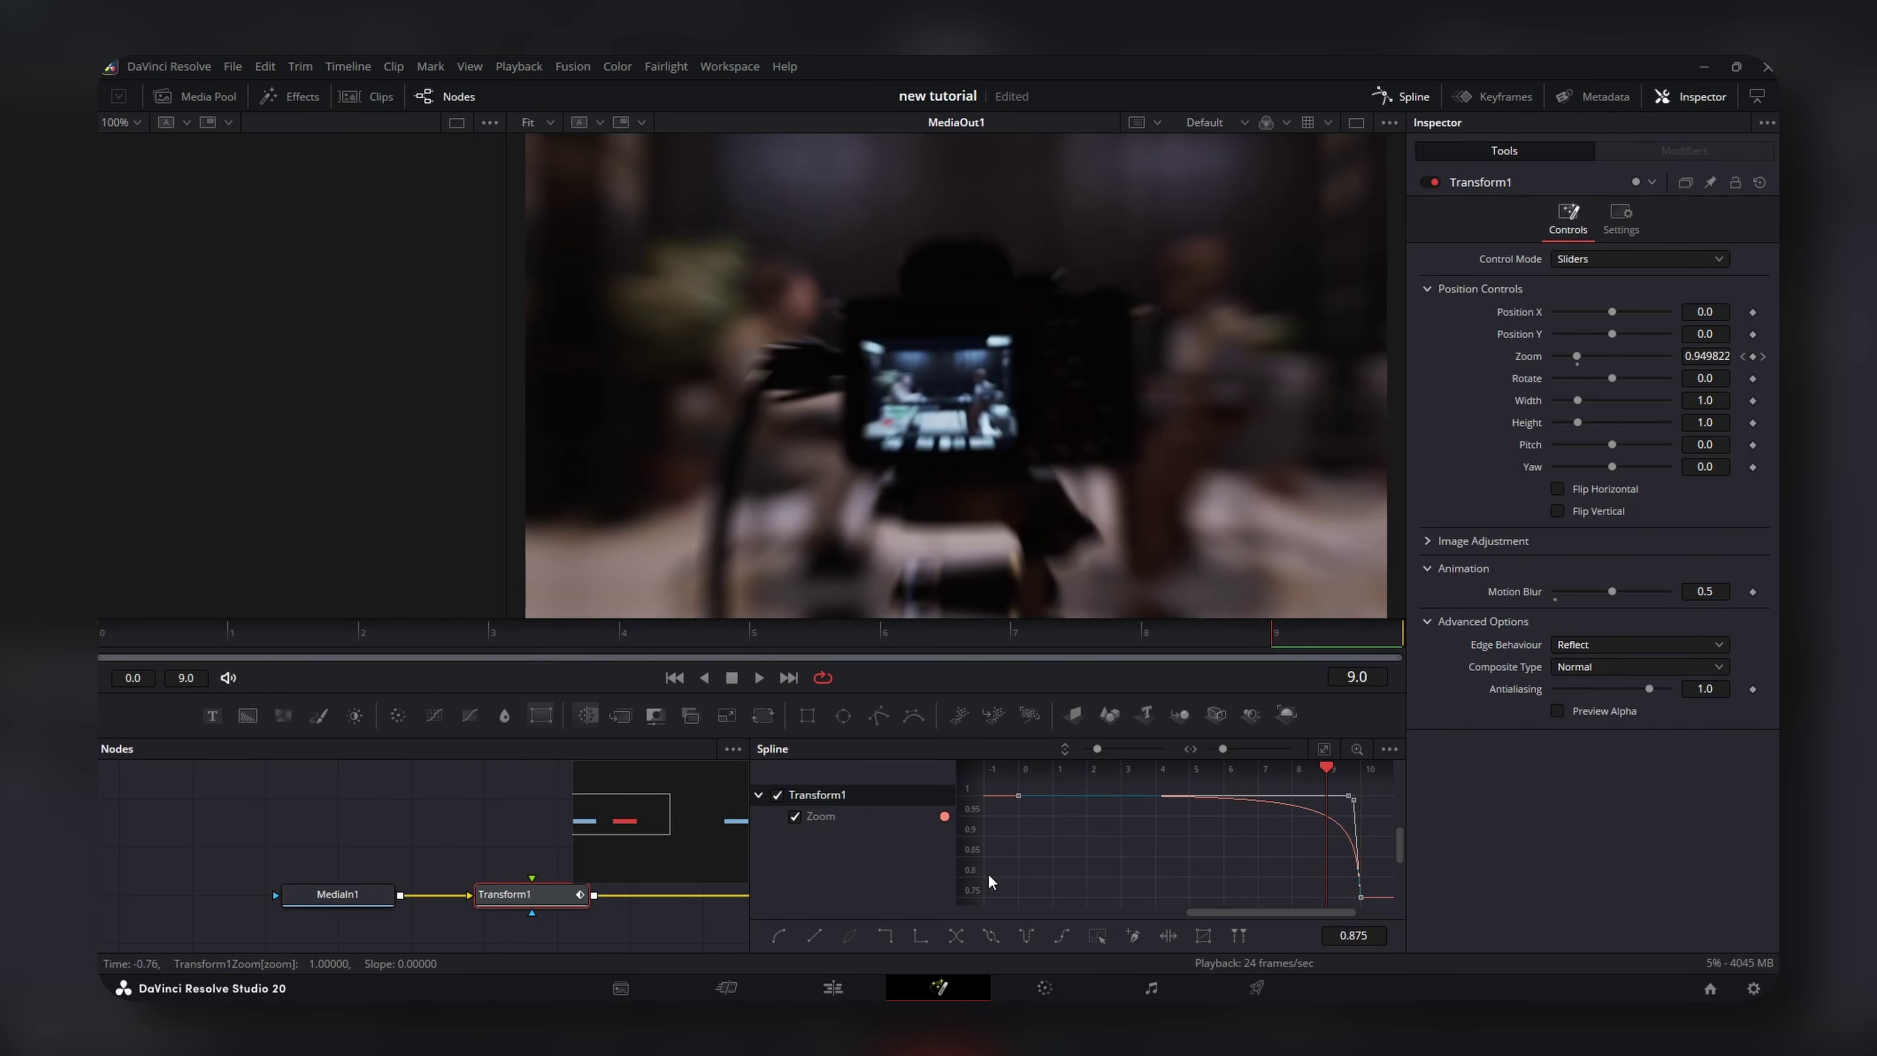
Return to the edit timeline and place an Adjustment Clip on V2 flush with the cut, above 6143901-uhd_4096_2160_25fps.mp4.
click(871, 994)
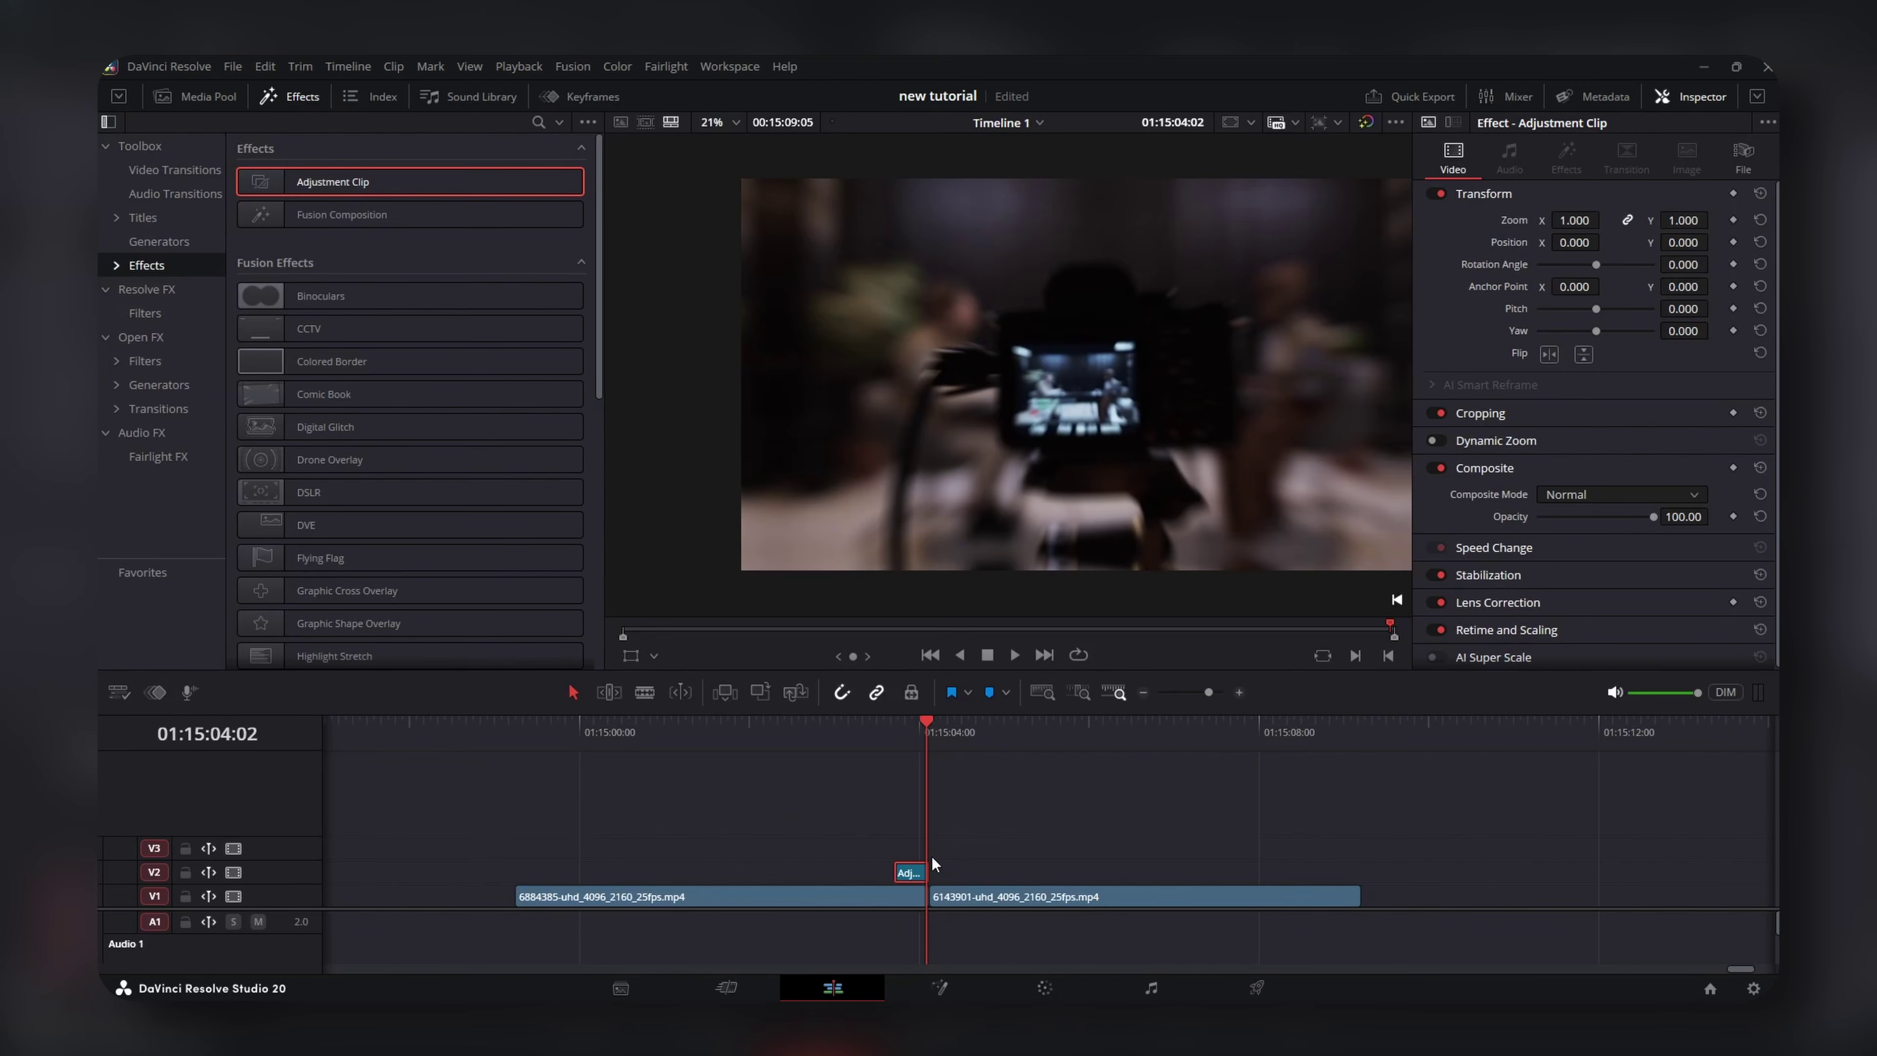
drag(305, 182, 943, 883)
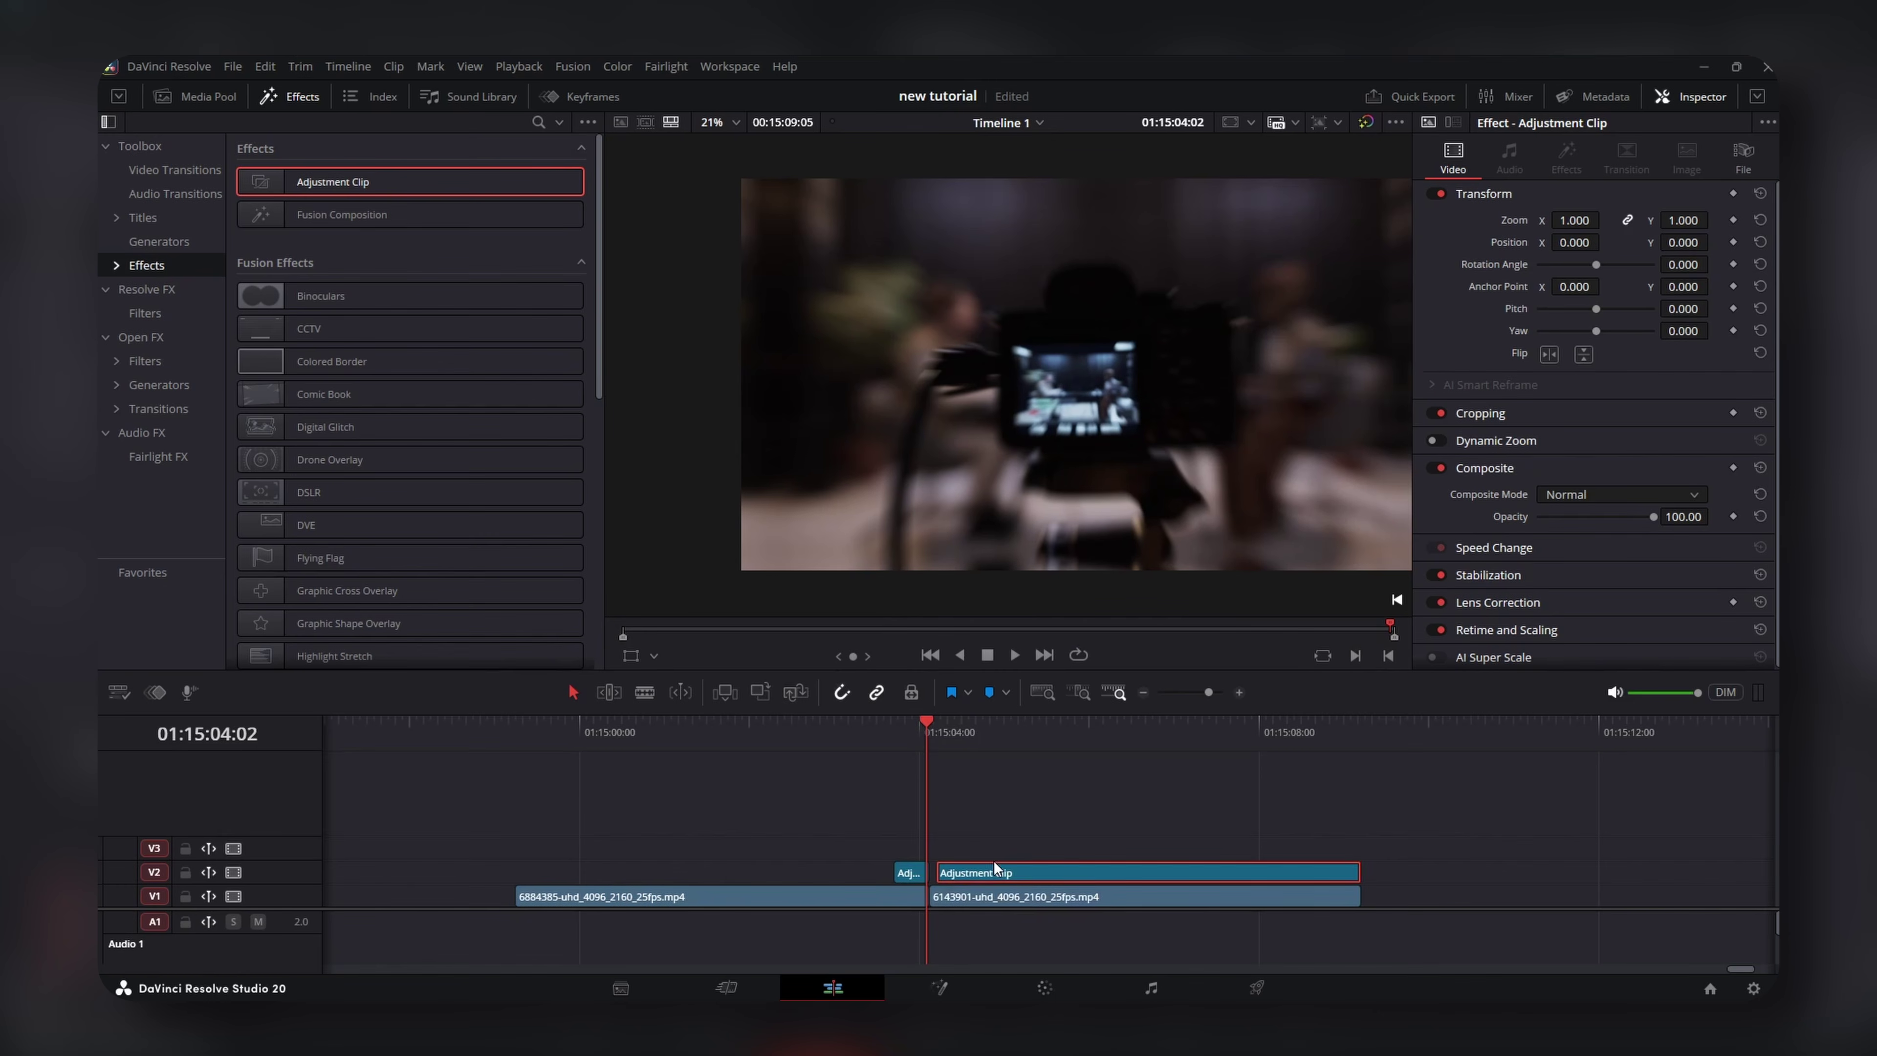
key(Delete)
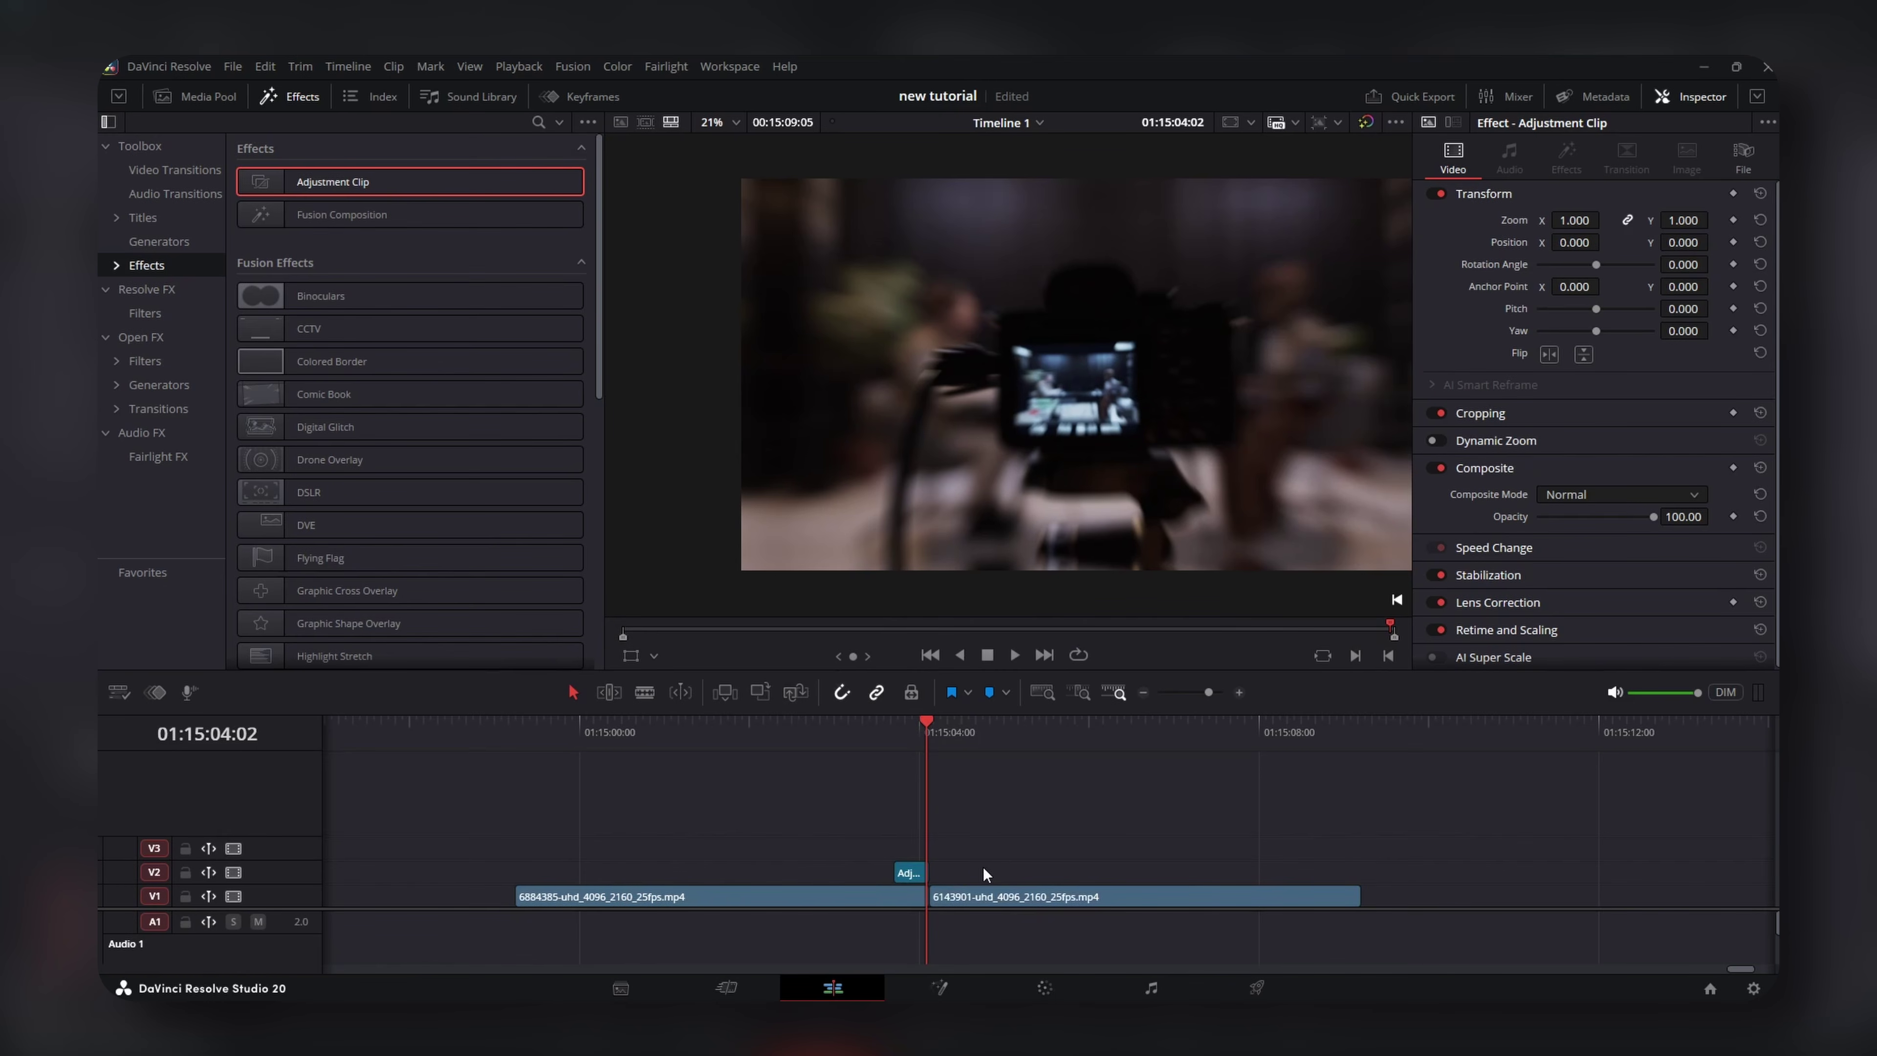
drag(325, 198, 928, 873)
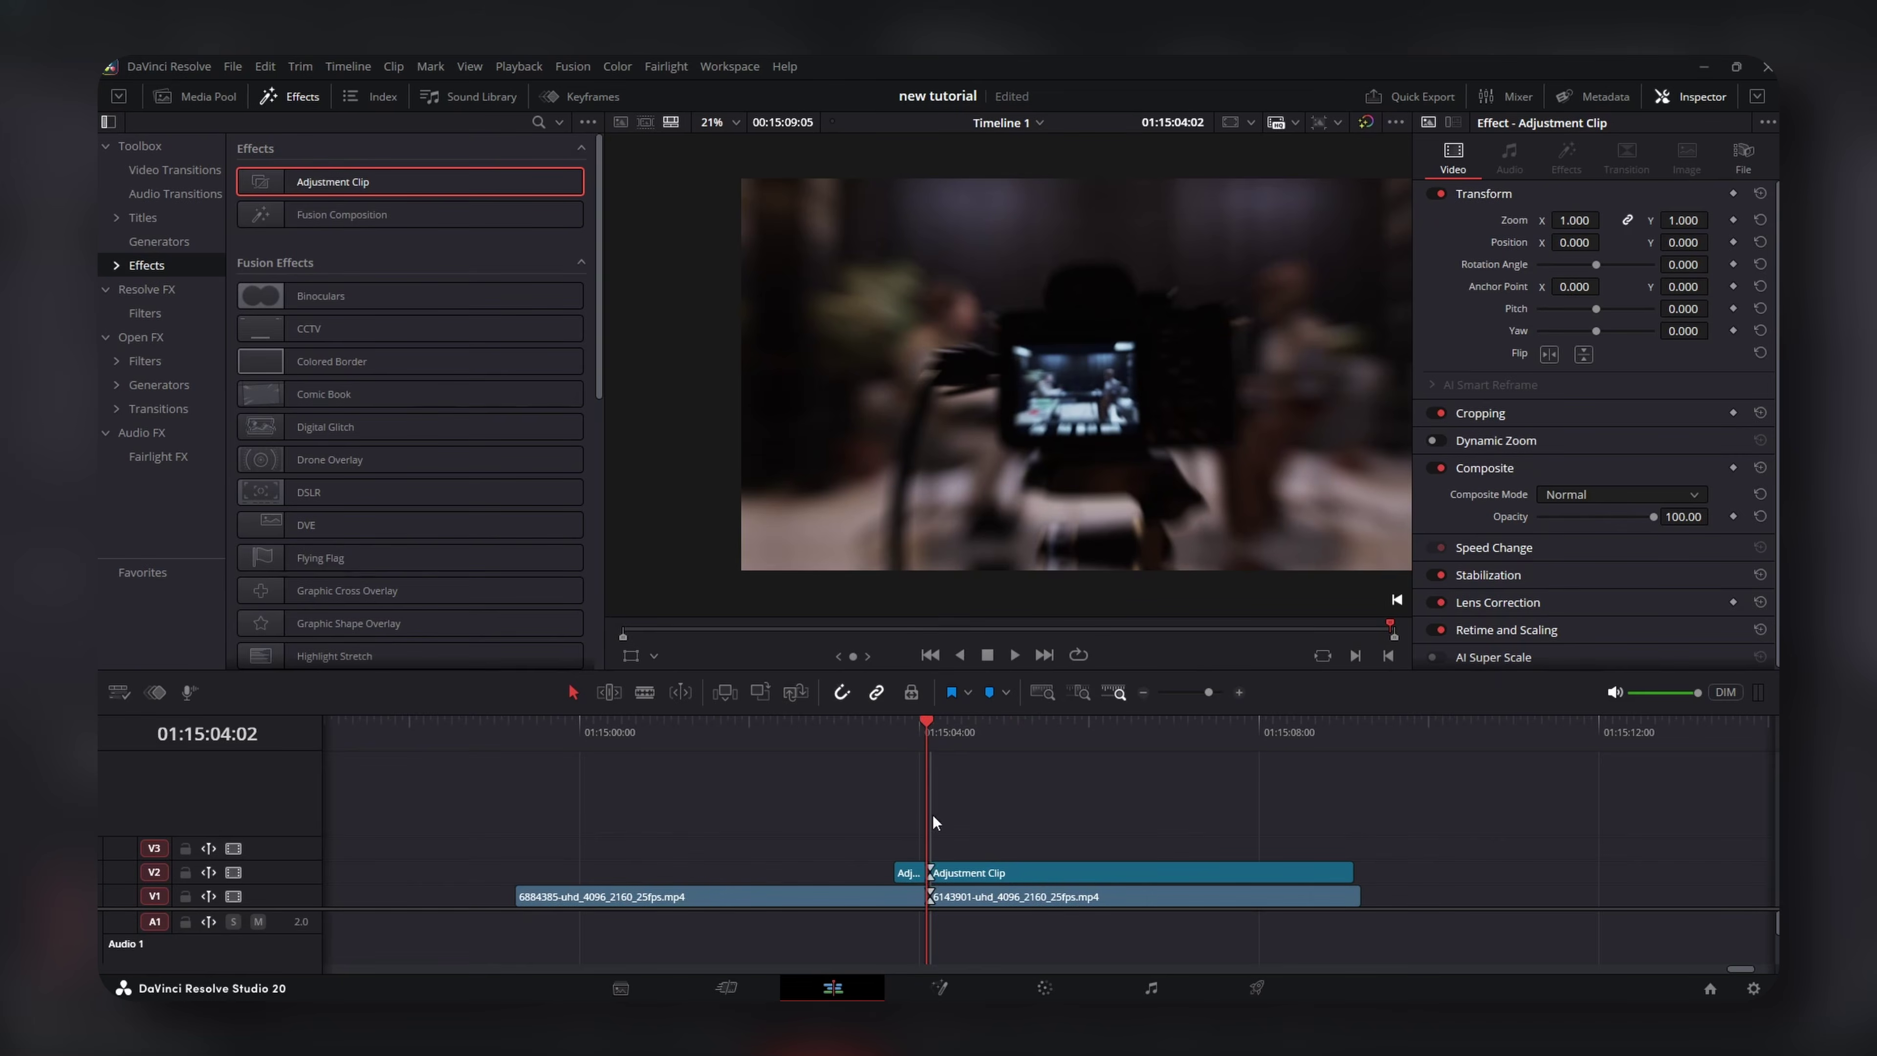
Split the new adjustment clip at 01:15:04:13 and delete the part after the playhead.
click(935, 727)
key(space)
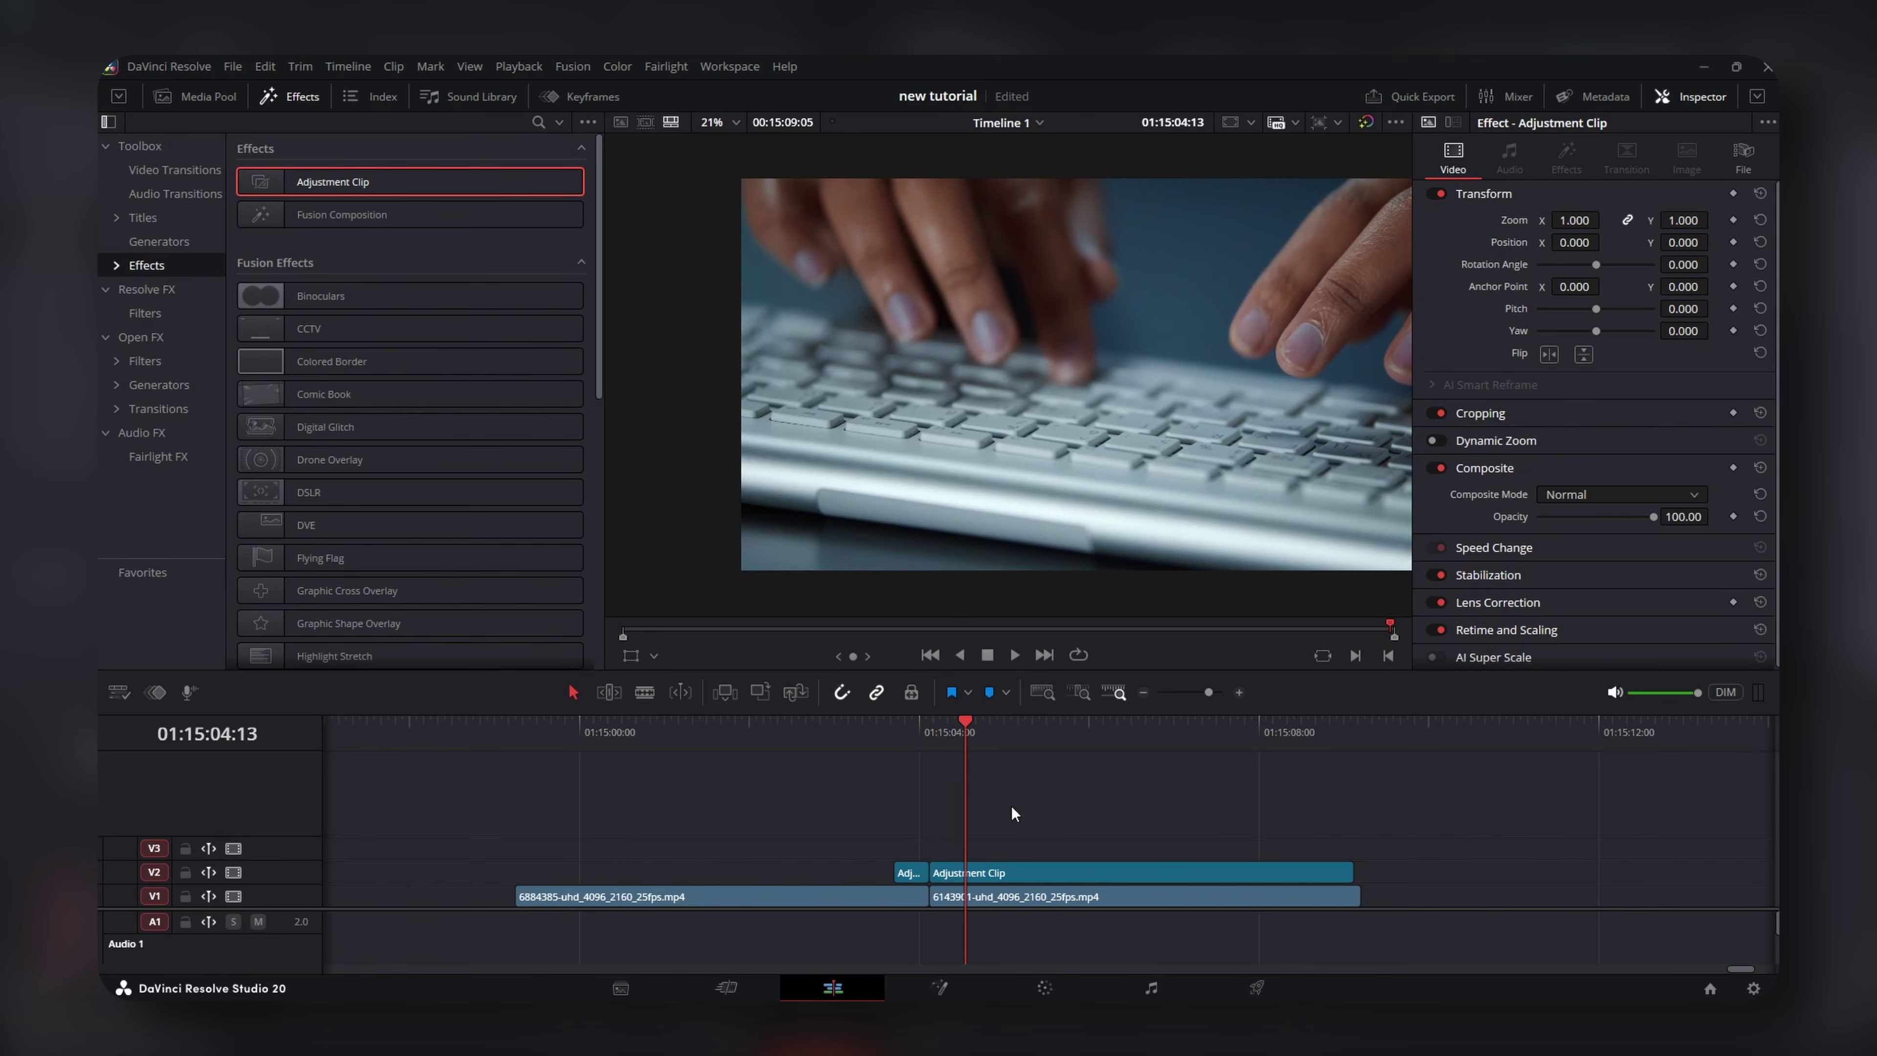
key(ctrl+b)
click(1012, 873)
key(Delete)
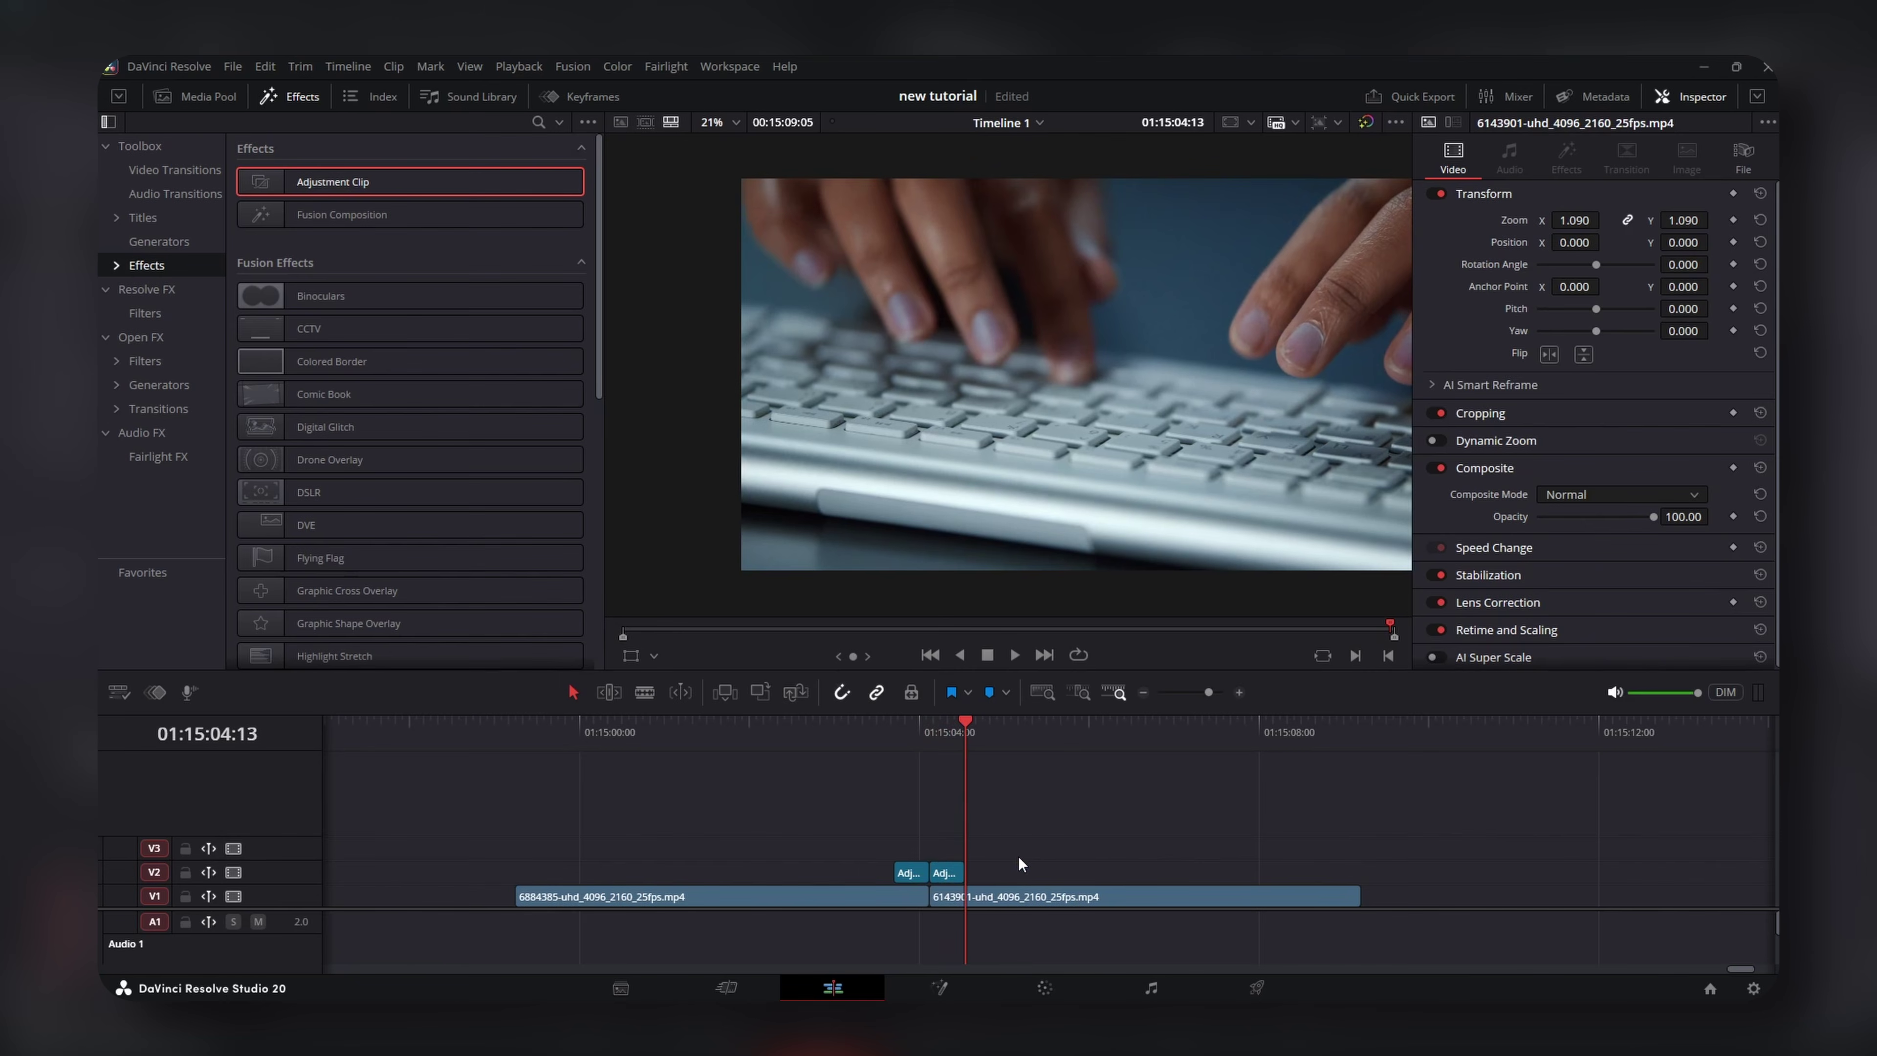
Open the short adjustment clip after the cut in Fusion and insert a Transform node between MediaIn1 and MediaOut1.
right_click(956, 874)
click(1037, 764)
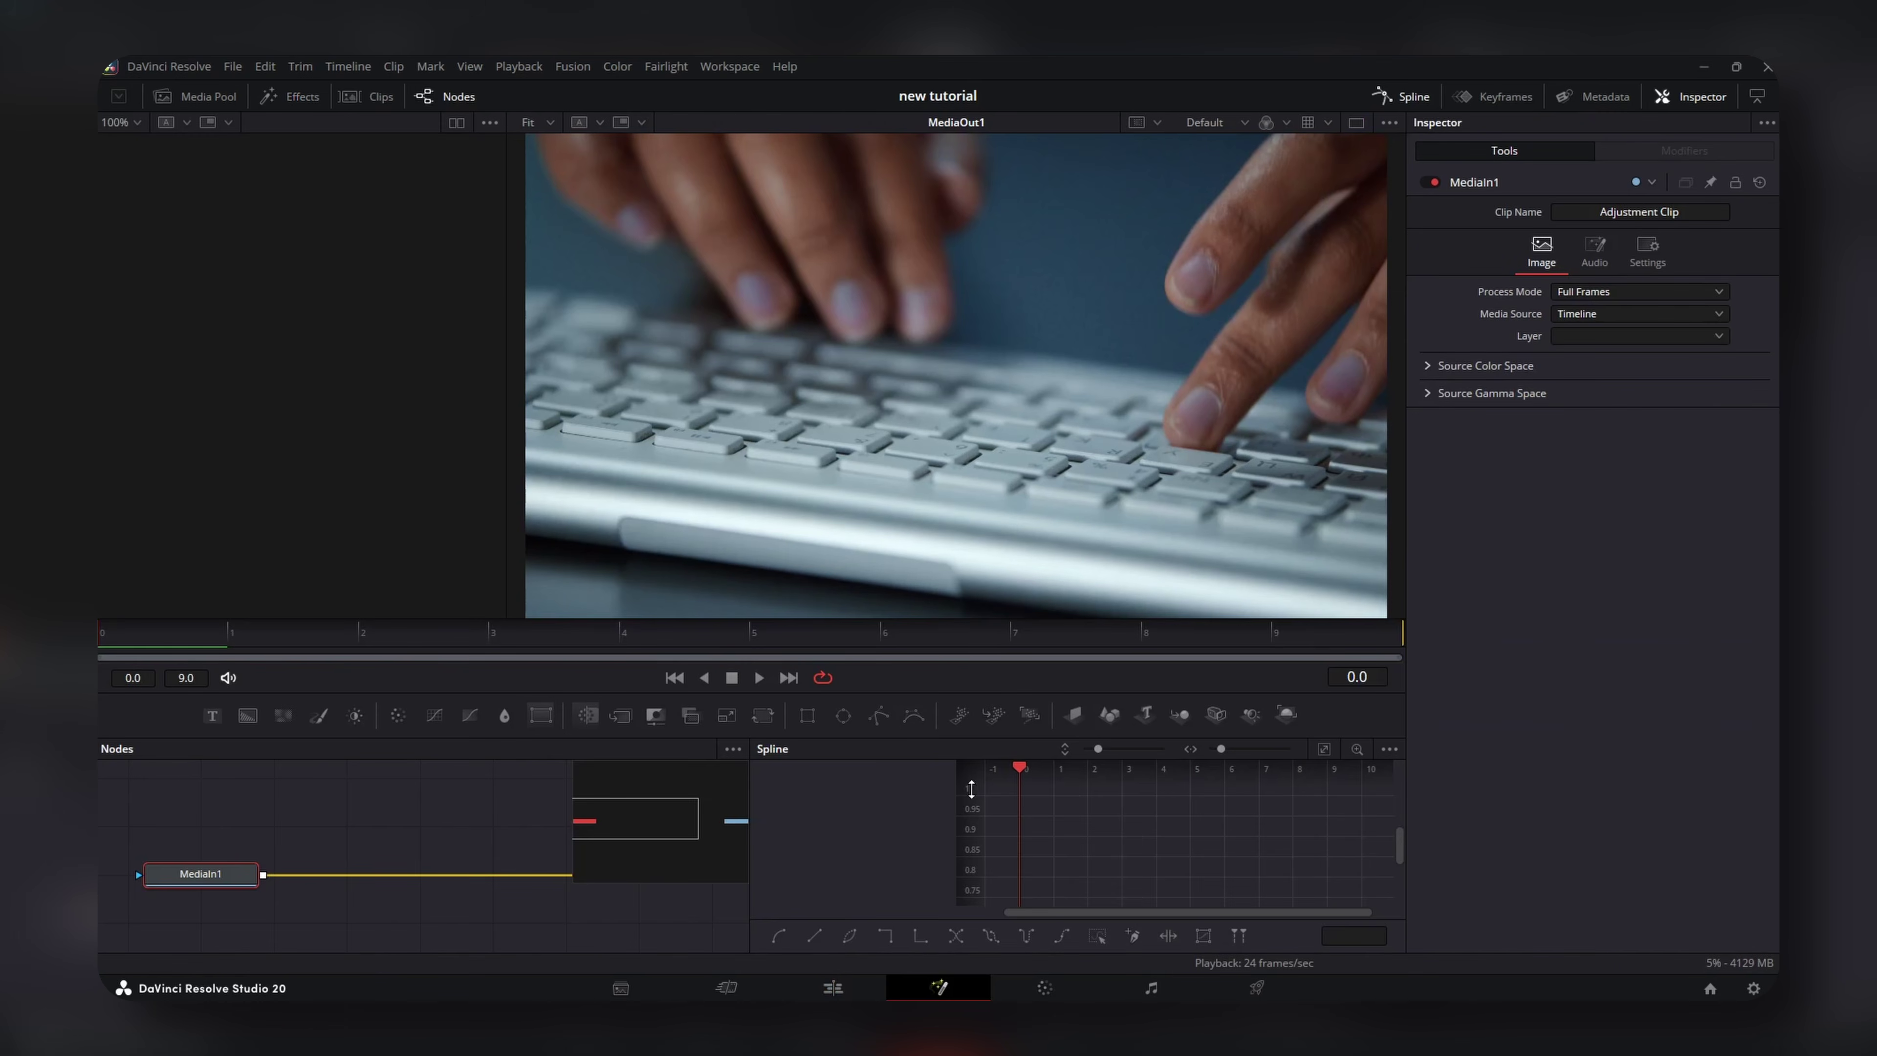
click(1408, 96)
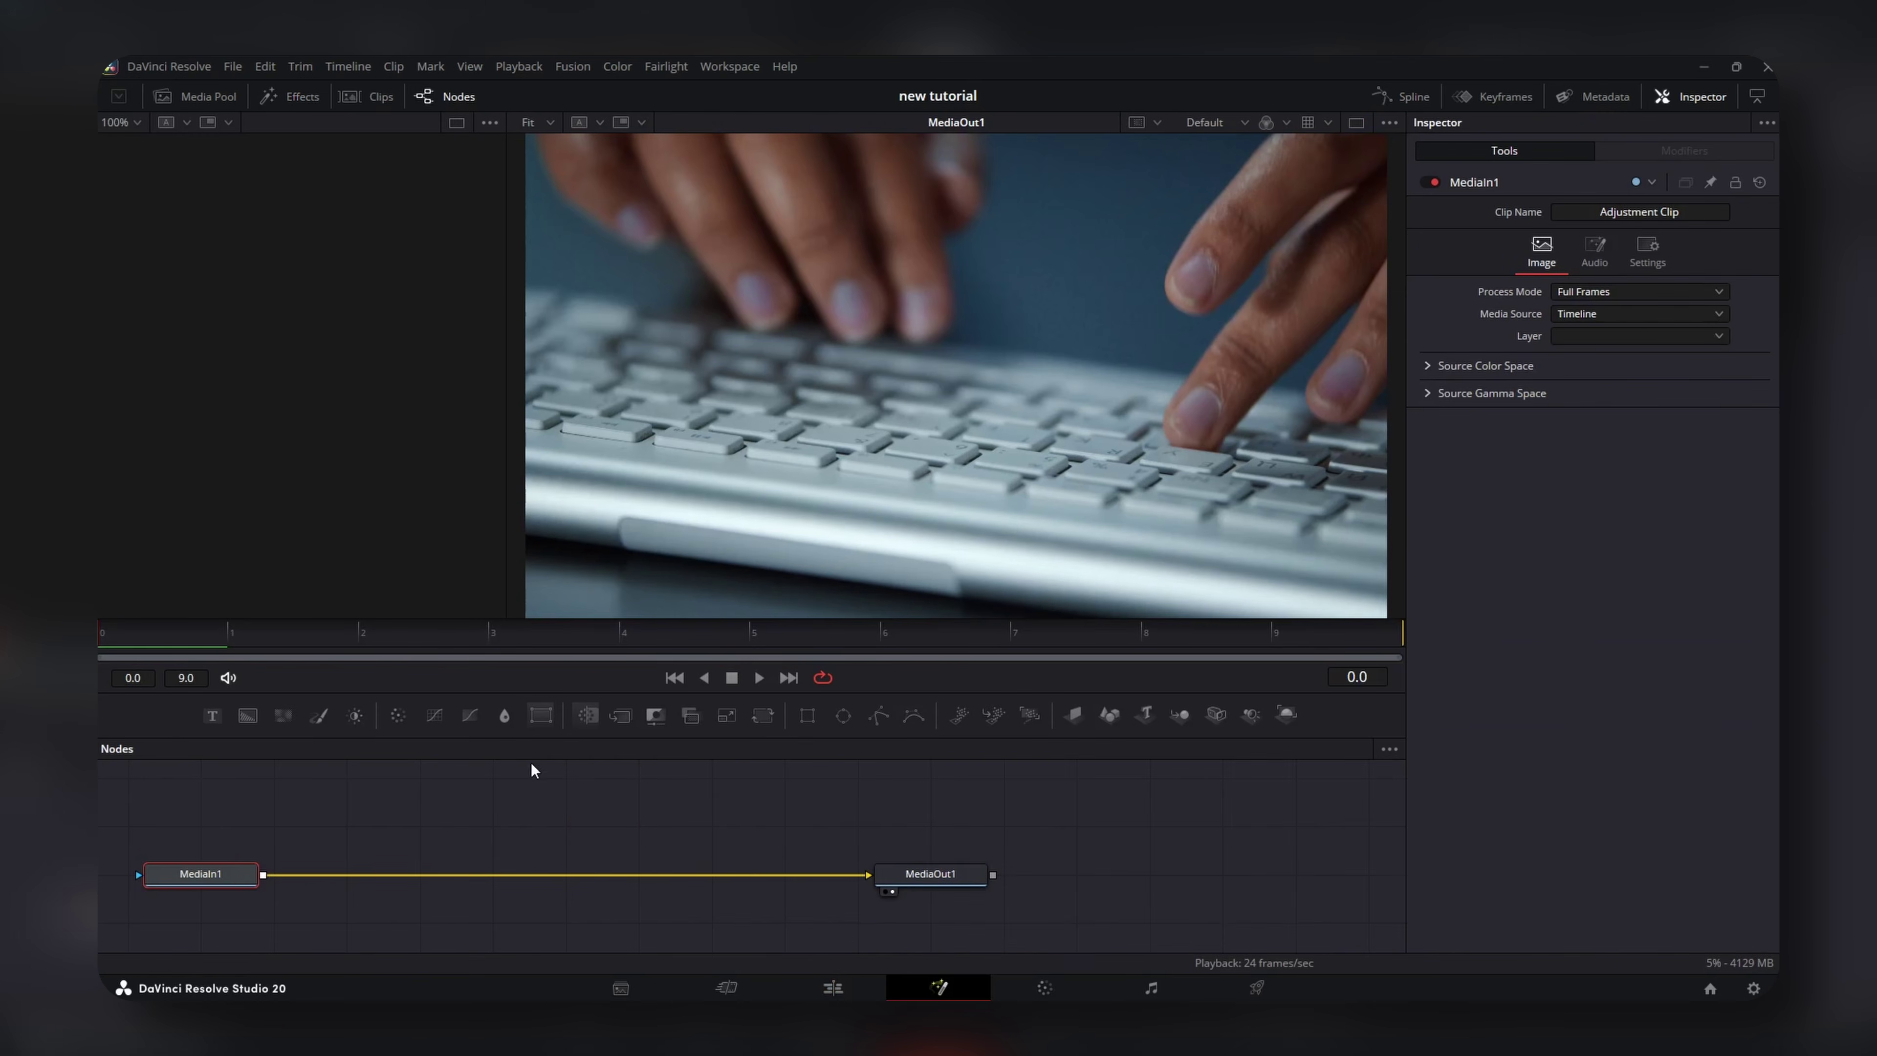
click(541, 716)
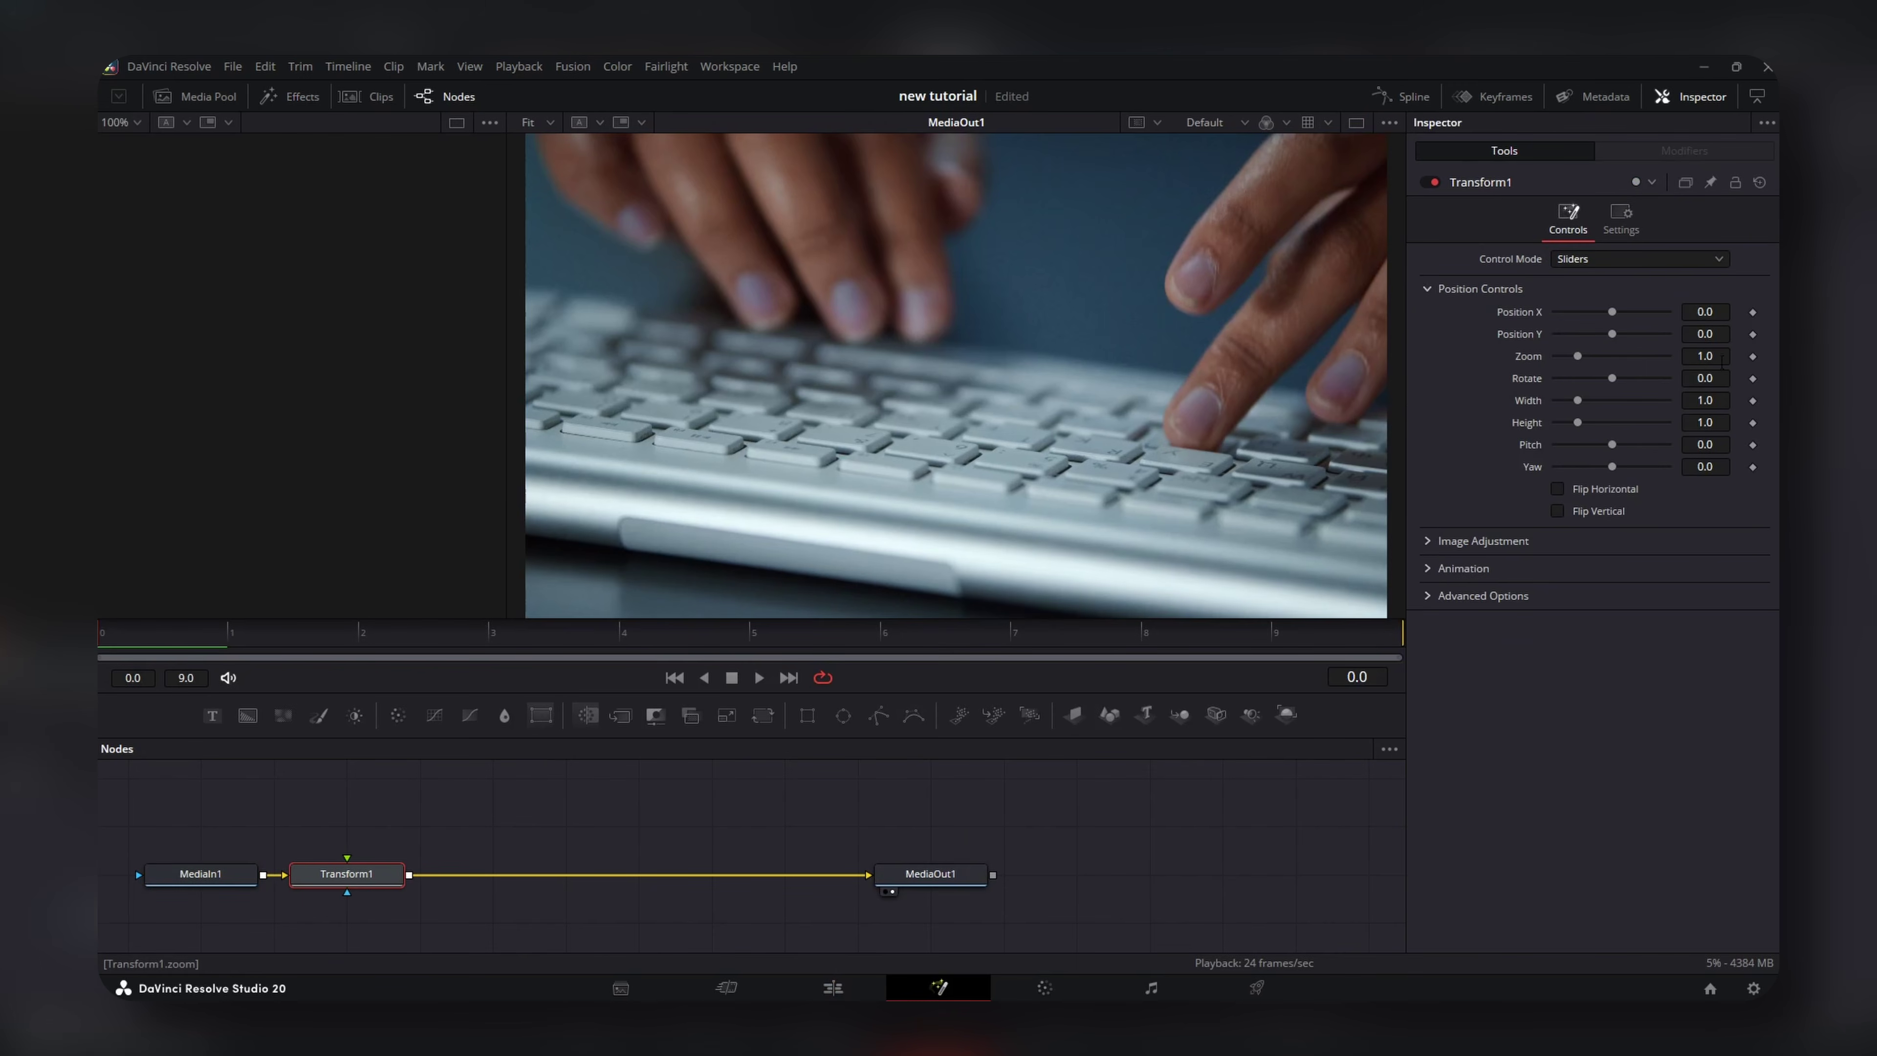
Keyframe Transform1's Zoom at frames 0 and 9, and set the frame 0 value to 2.5.
click(1753, 356)
click(1315, 633)
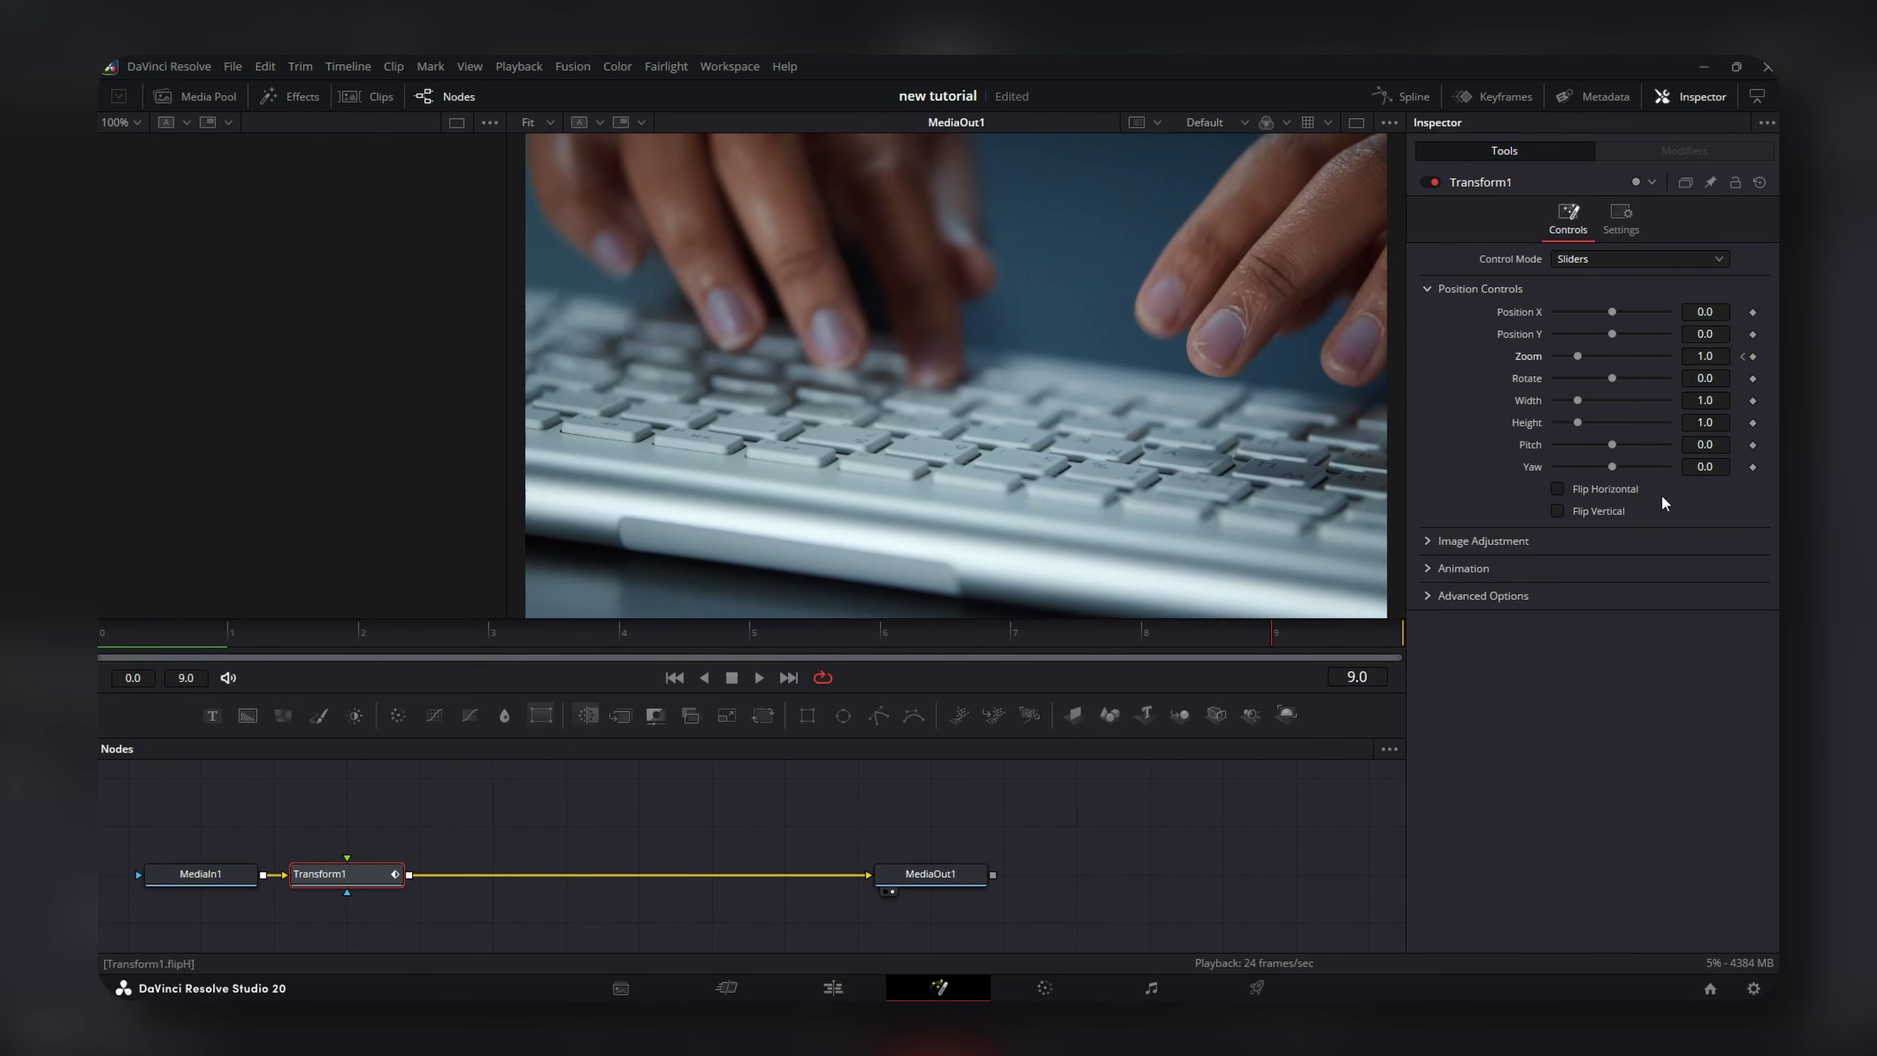
click(1753, 356)
click(1743, 356)
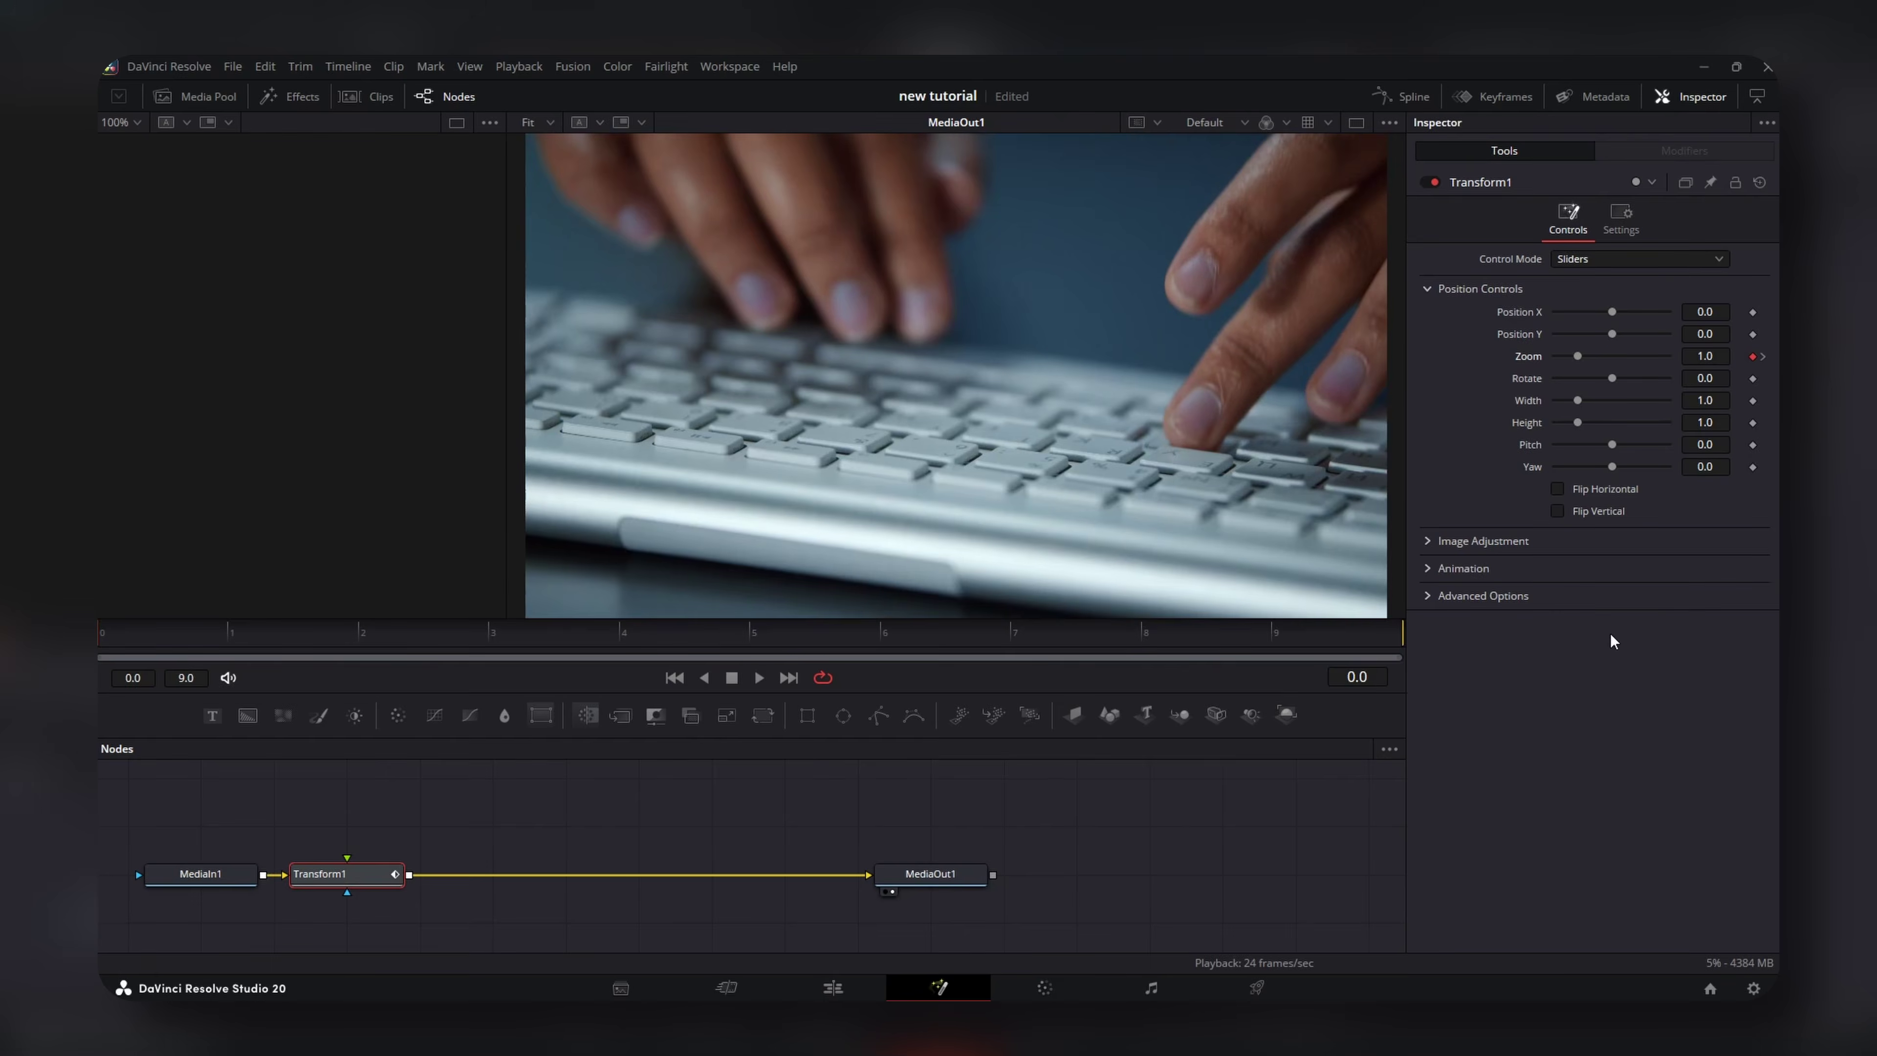
click(1721, 356)
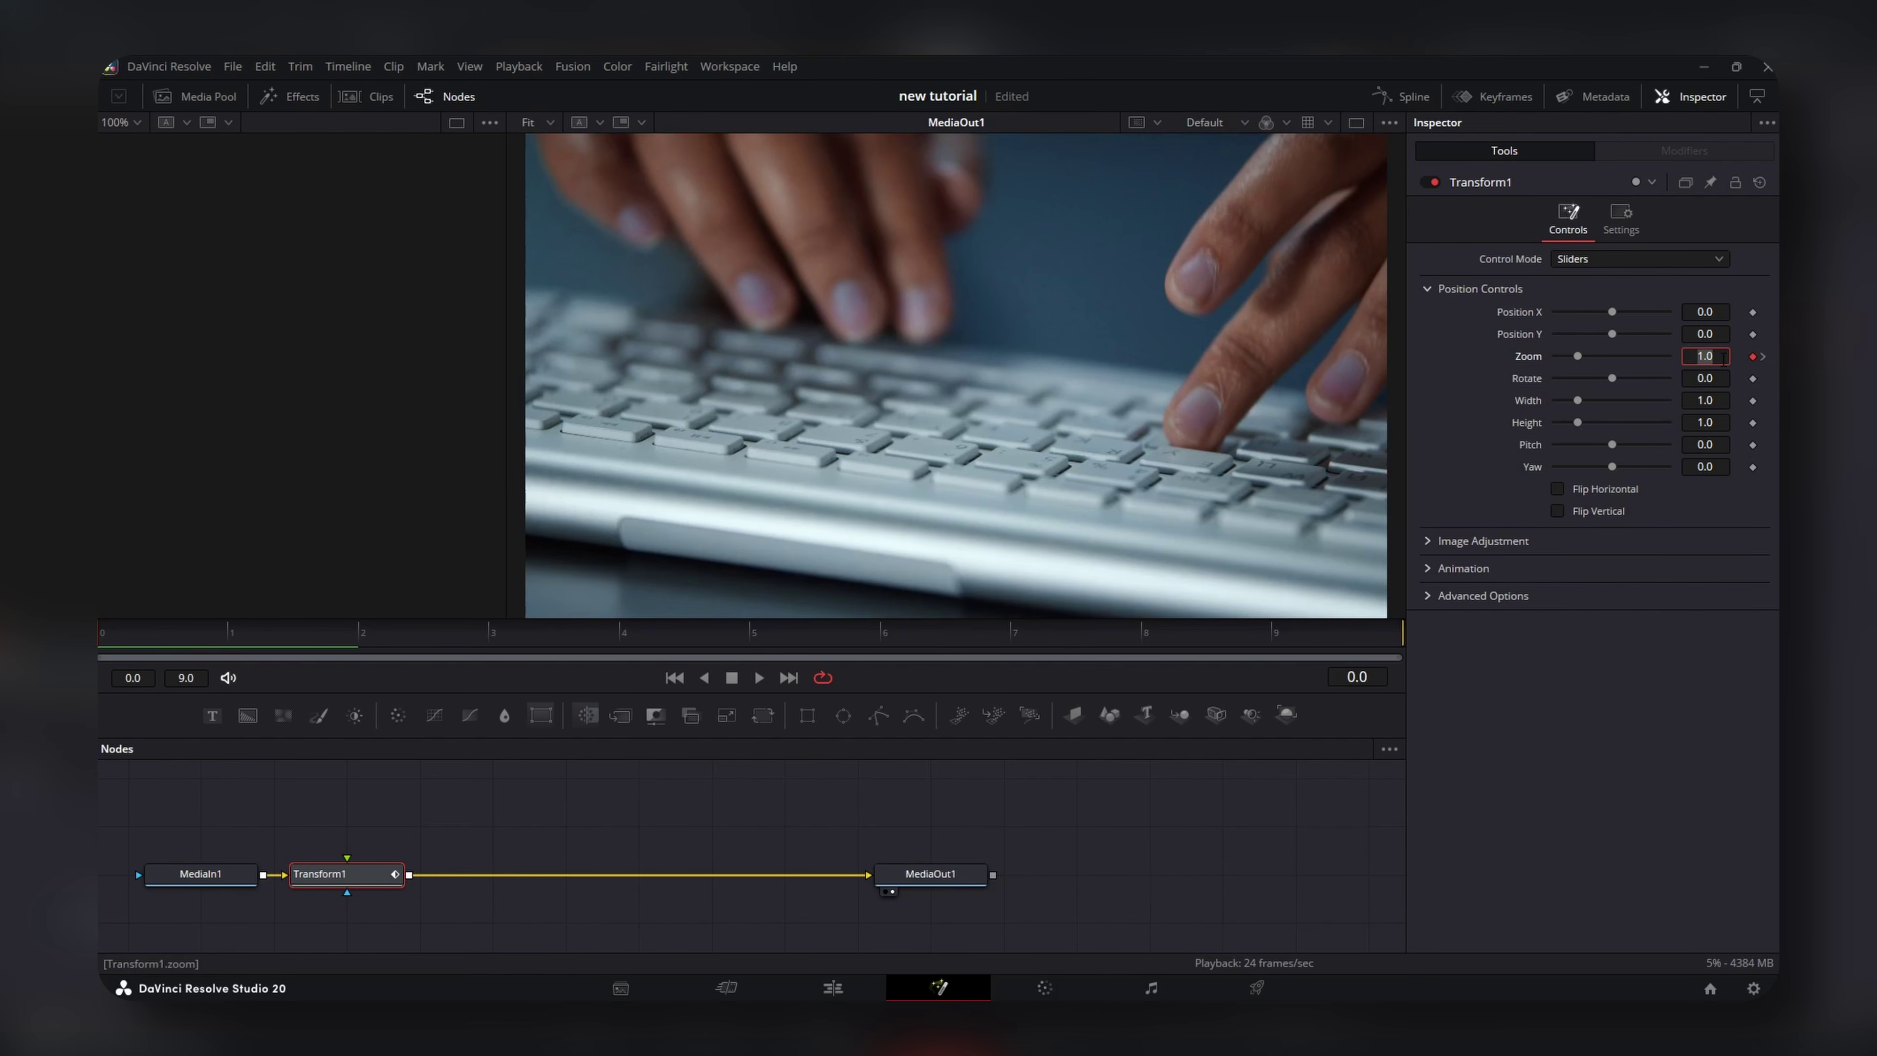
text(2.5)
key(Return)
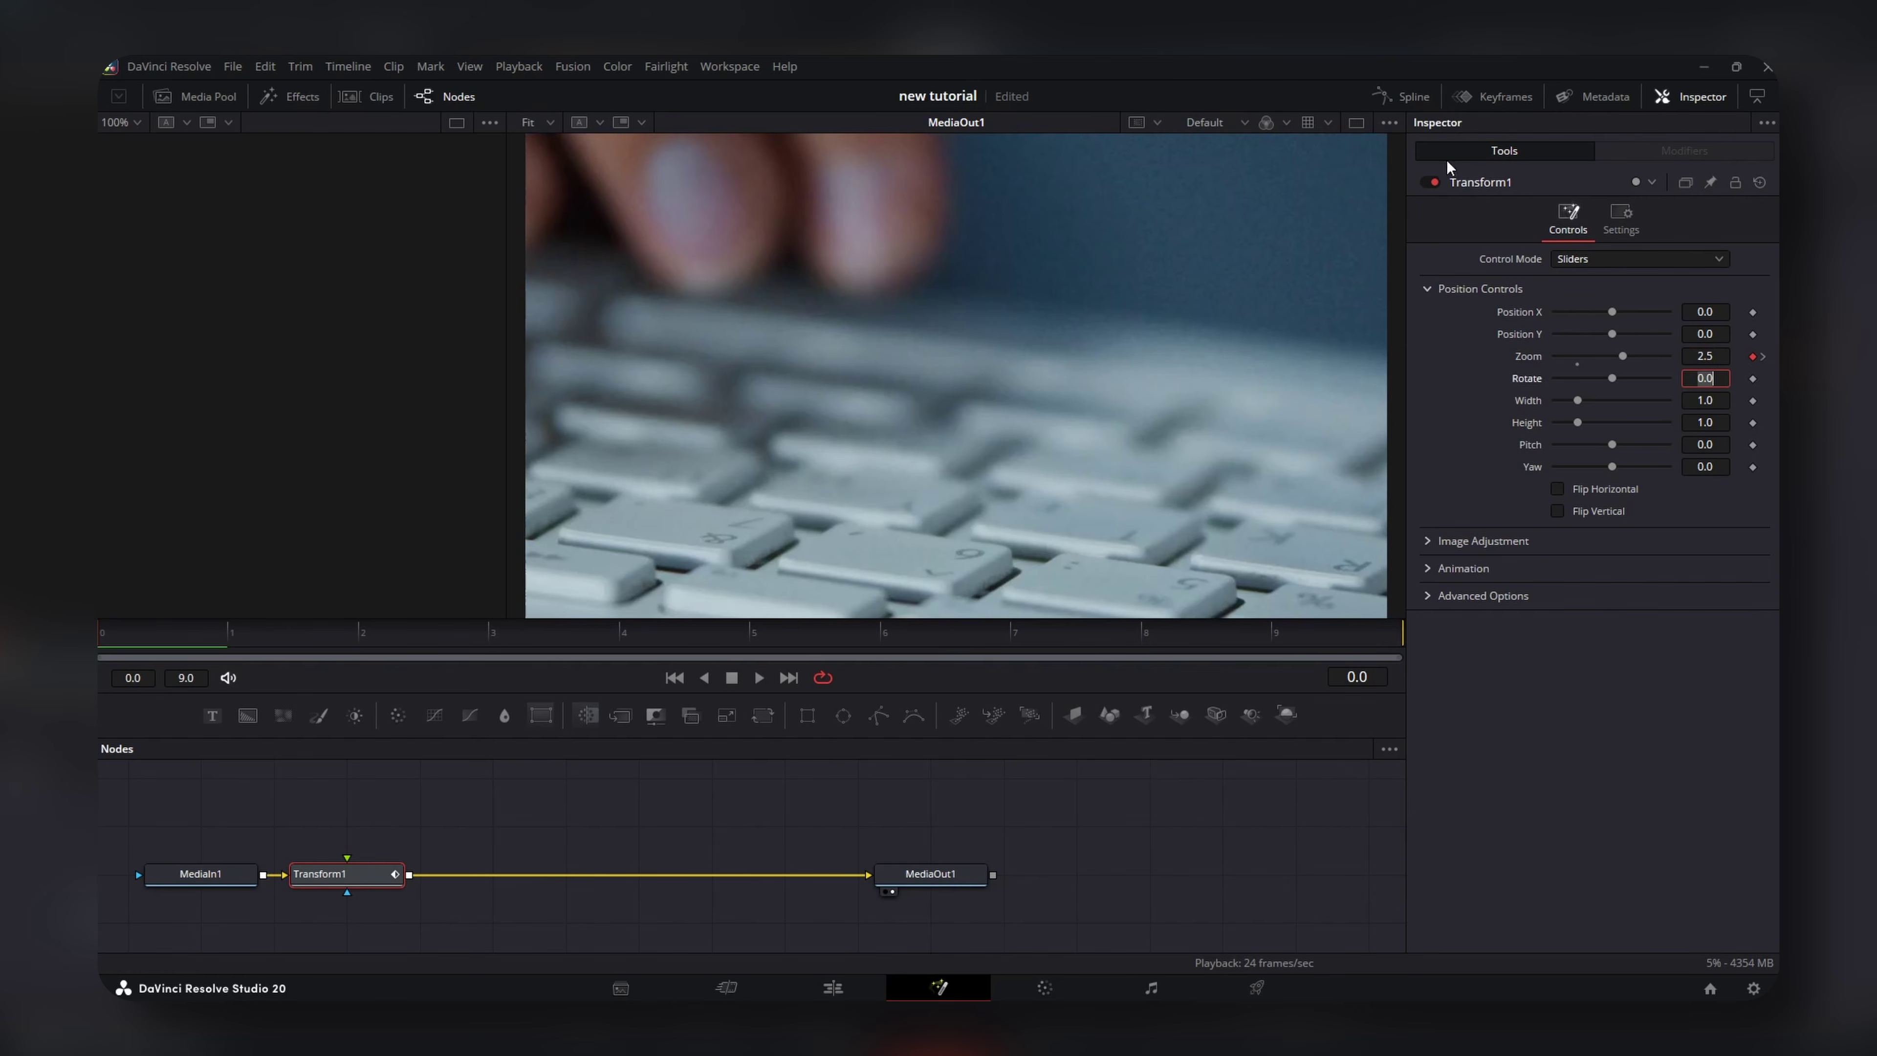
Smooth the Transform1 Zoom curve in the spline editor and pull both handles near frame 0 at about Zoom 1.0 for a fast start.
click(1402, 96)
click(776, 795)
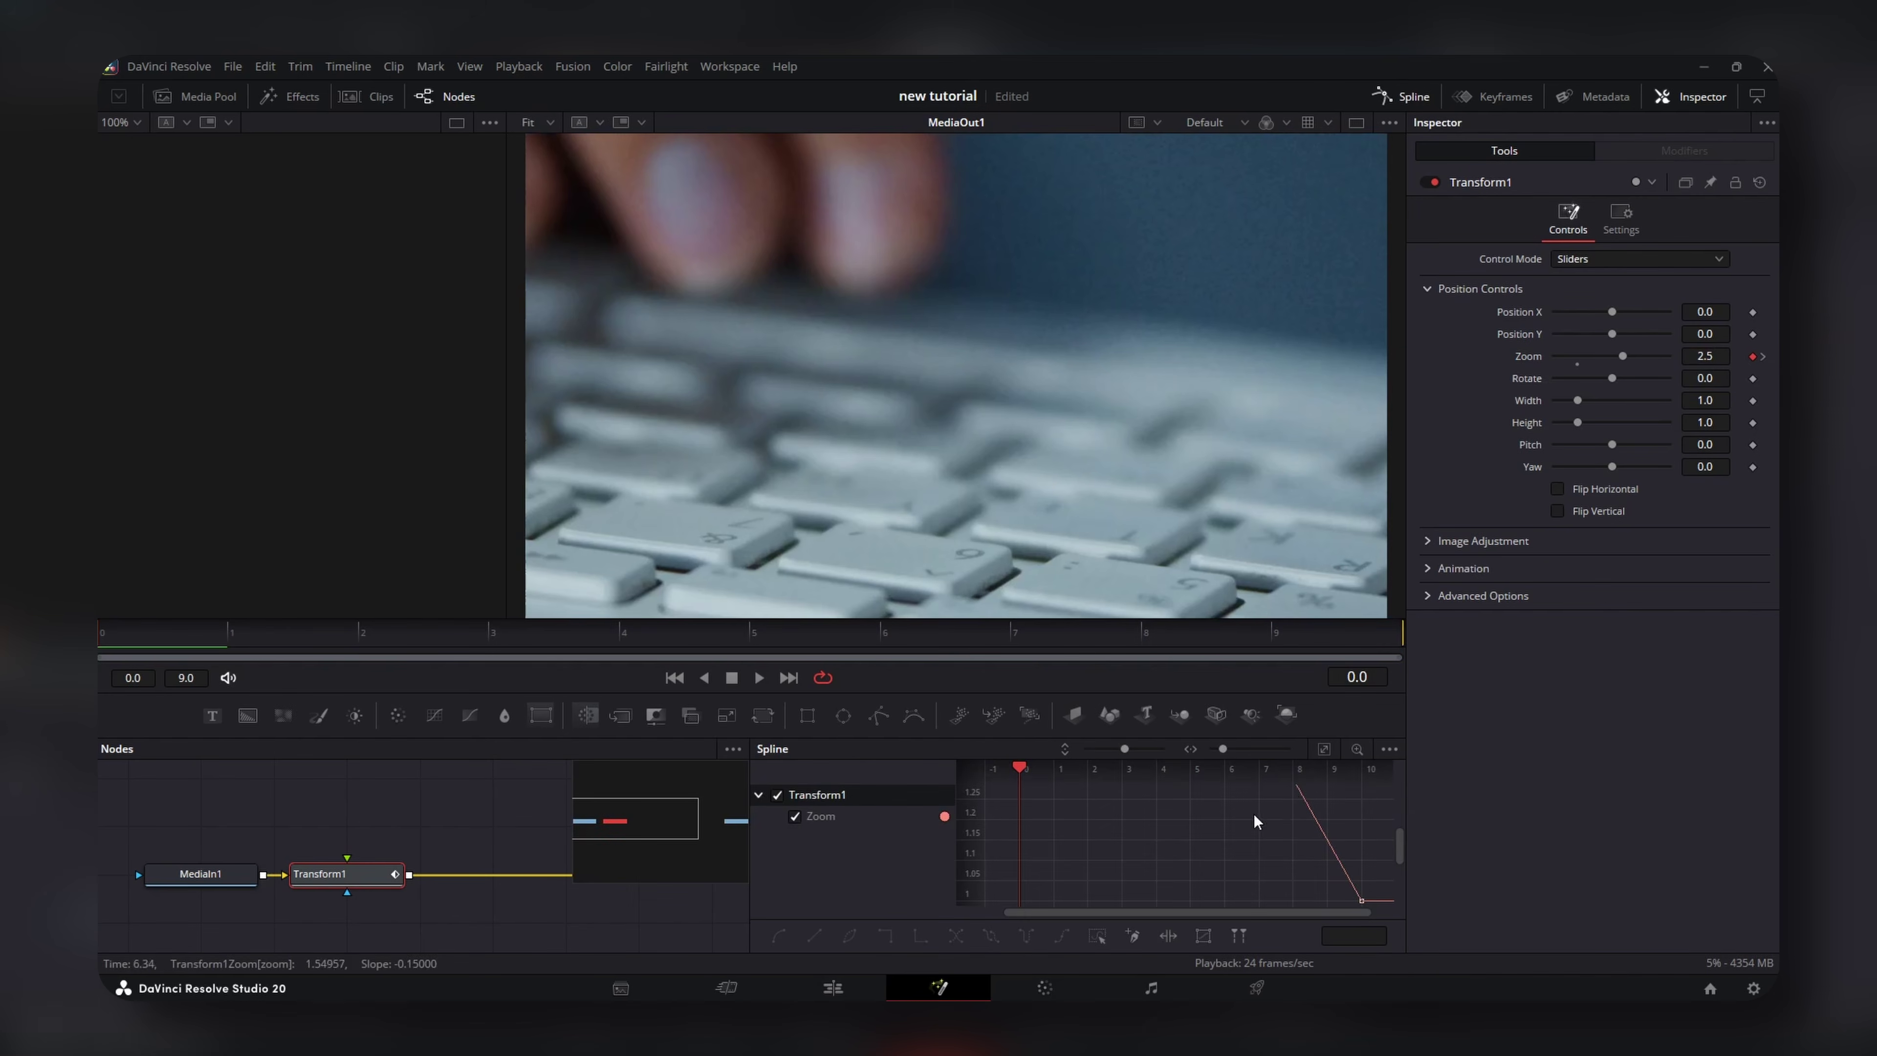
click(1324, 748)
drag(1362, 788, 1014, 928)
key(s)
drag(1127, 796, 1024, 890)
drag(1246, 897, 1027, 899)
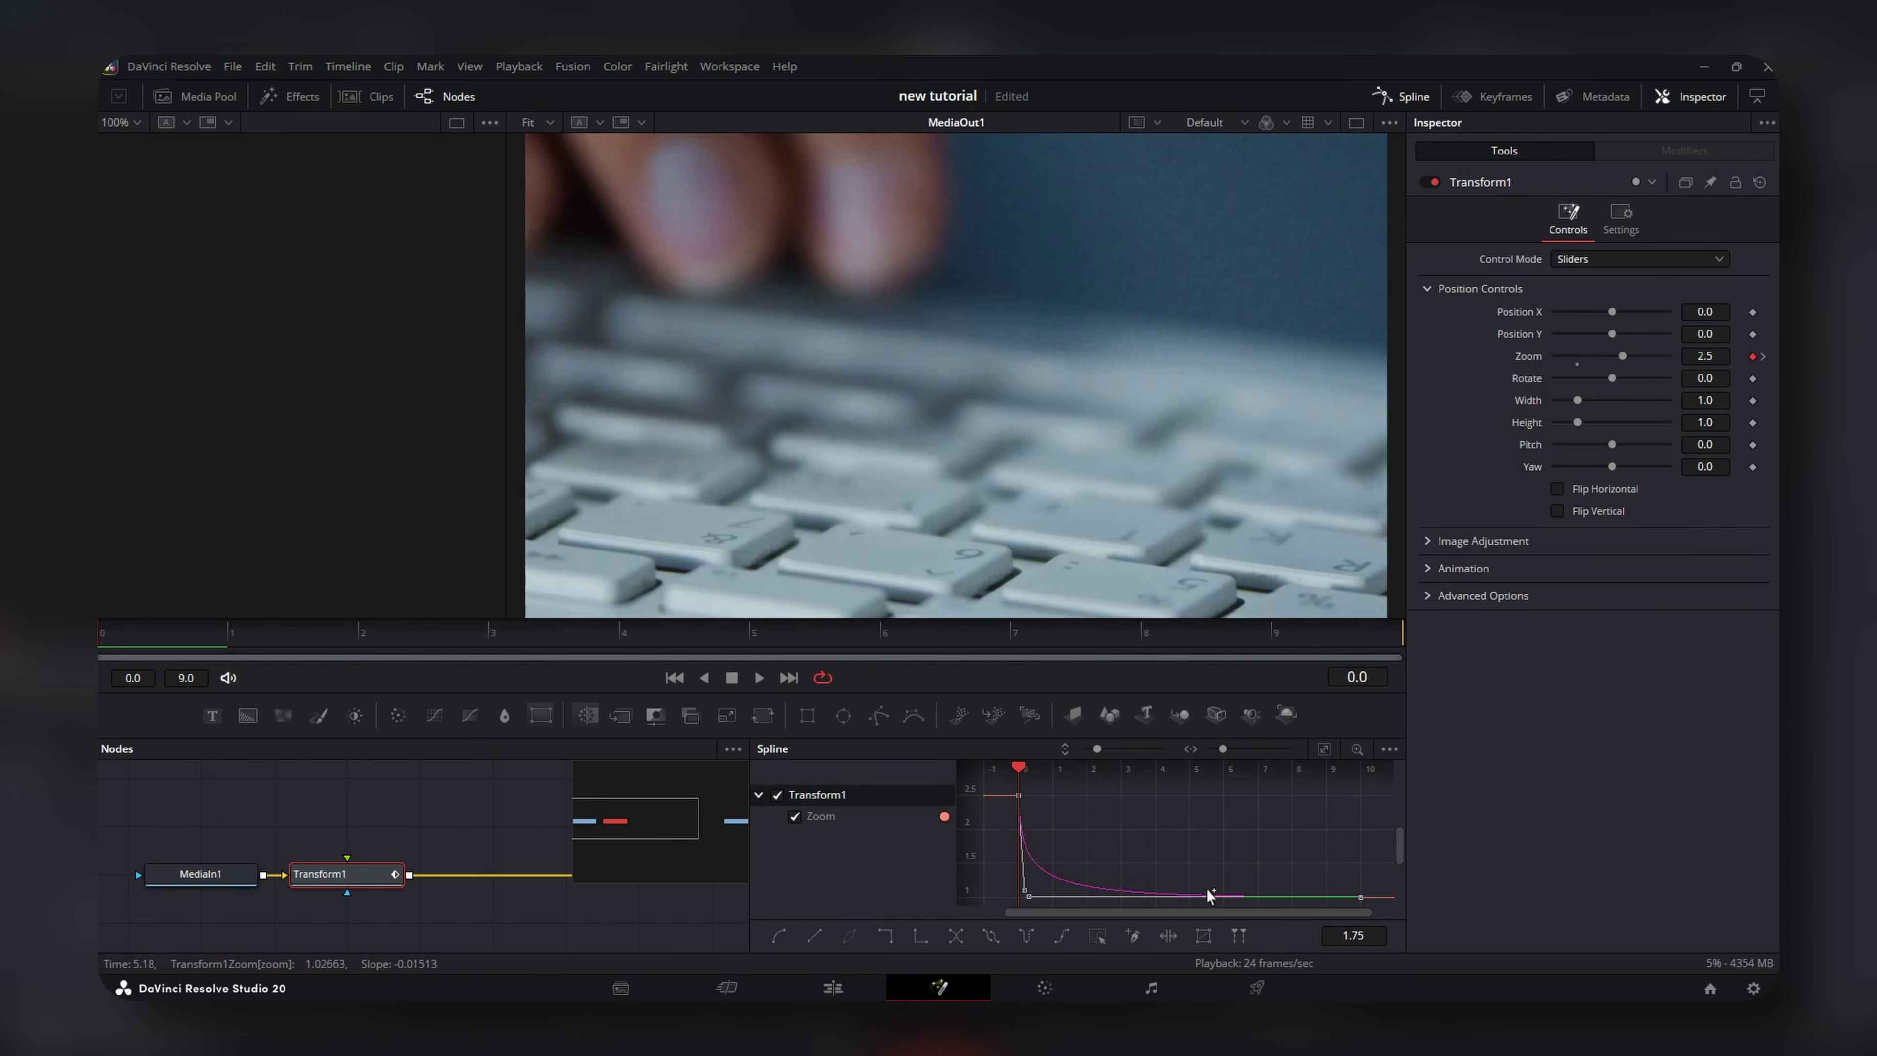
Set Transform1's Motion Blur to 0.5 and play back the zoom animation.
click(1438, 568)
click(1642, 590)
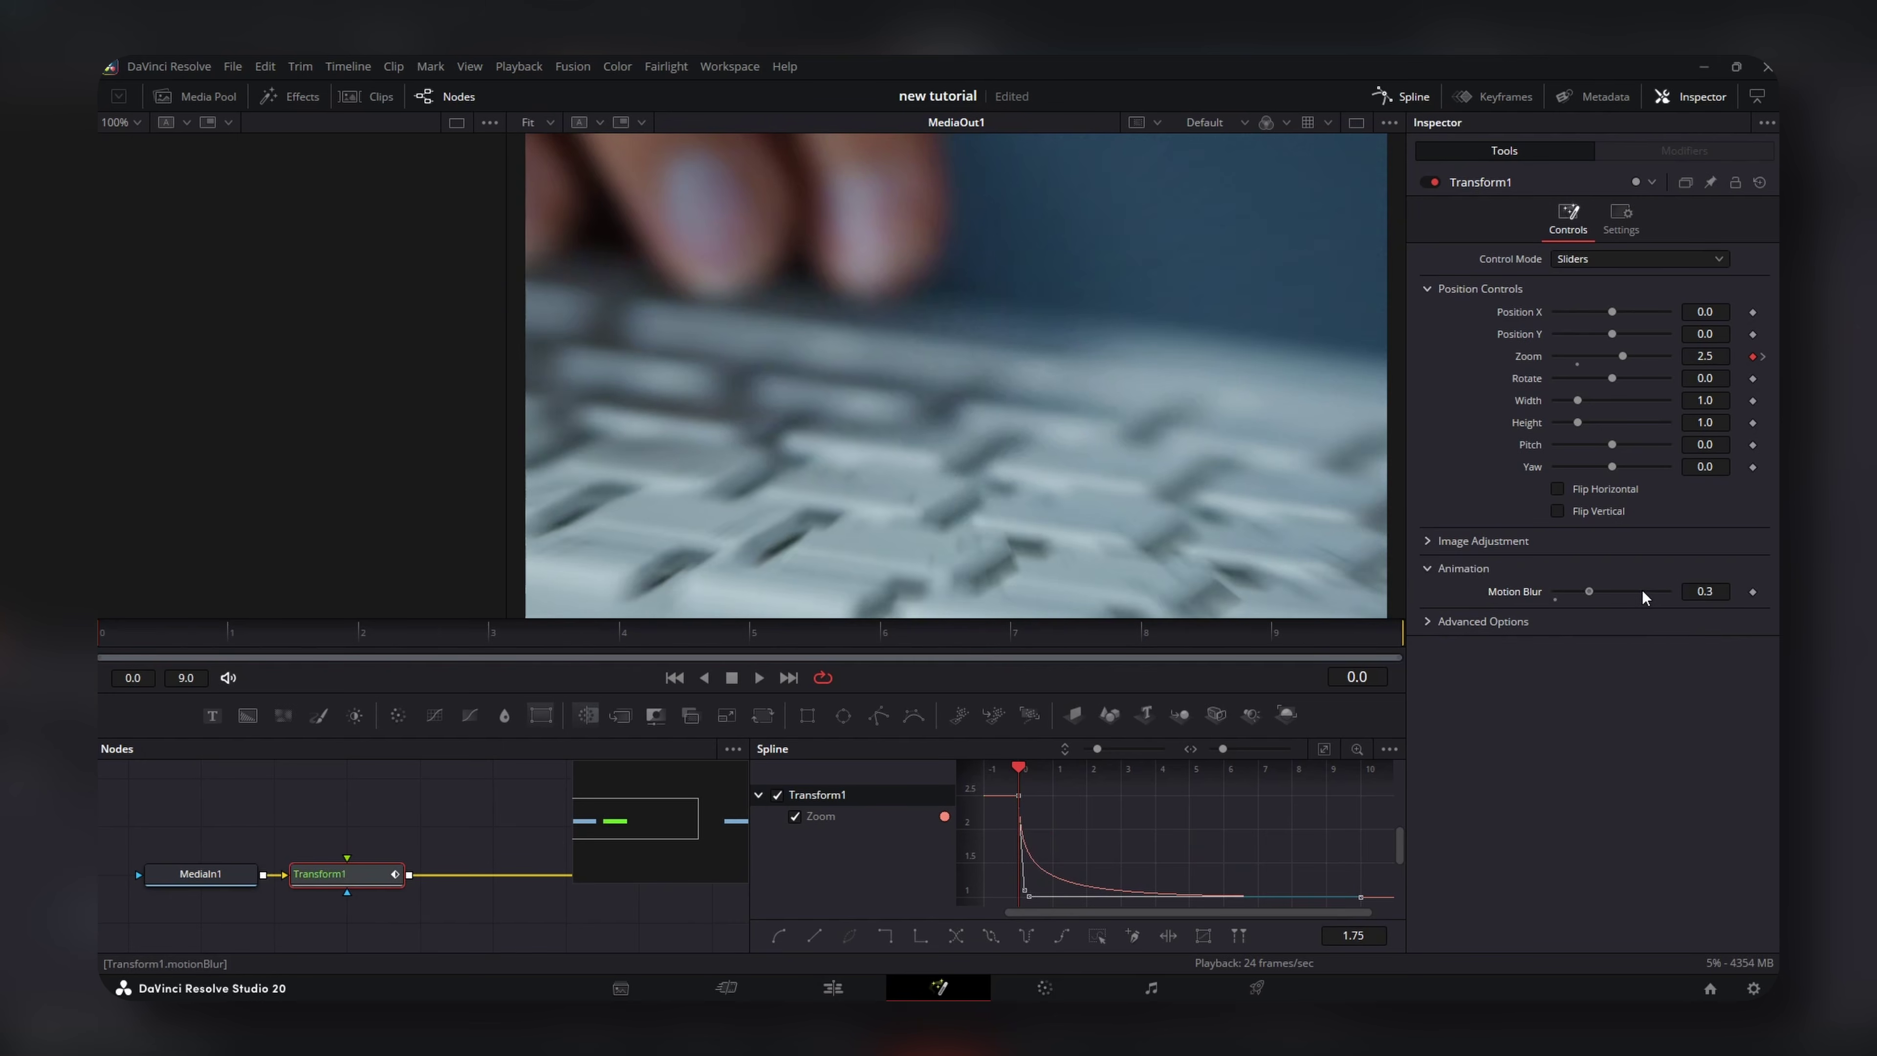
key(space)
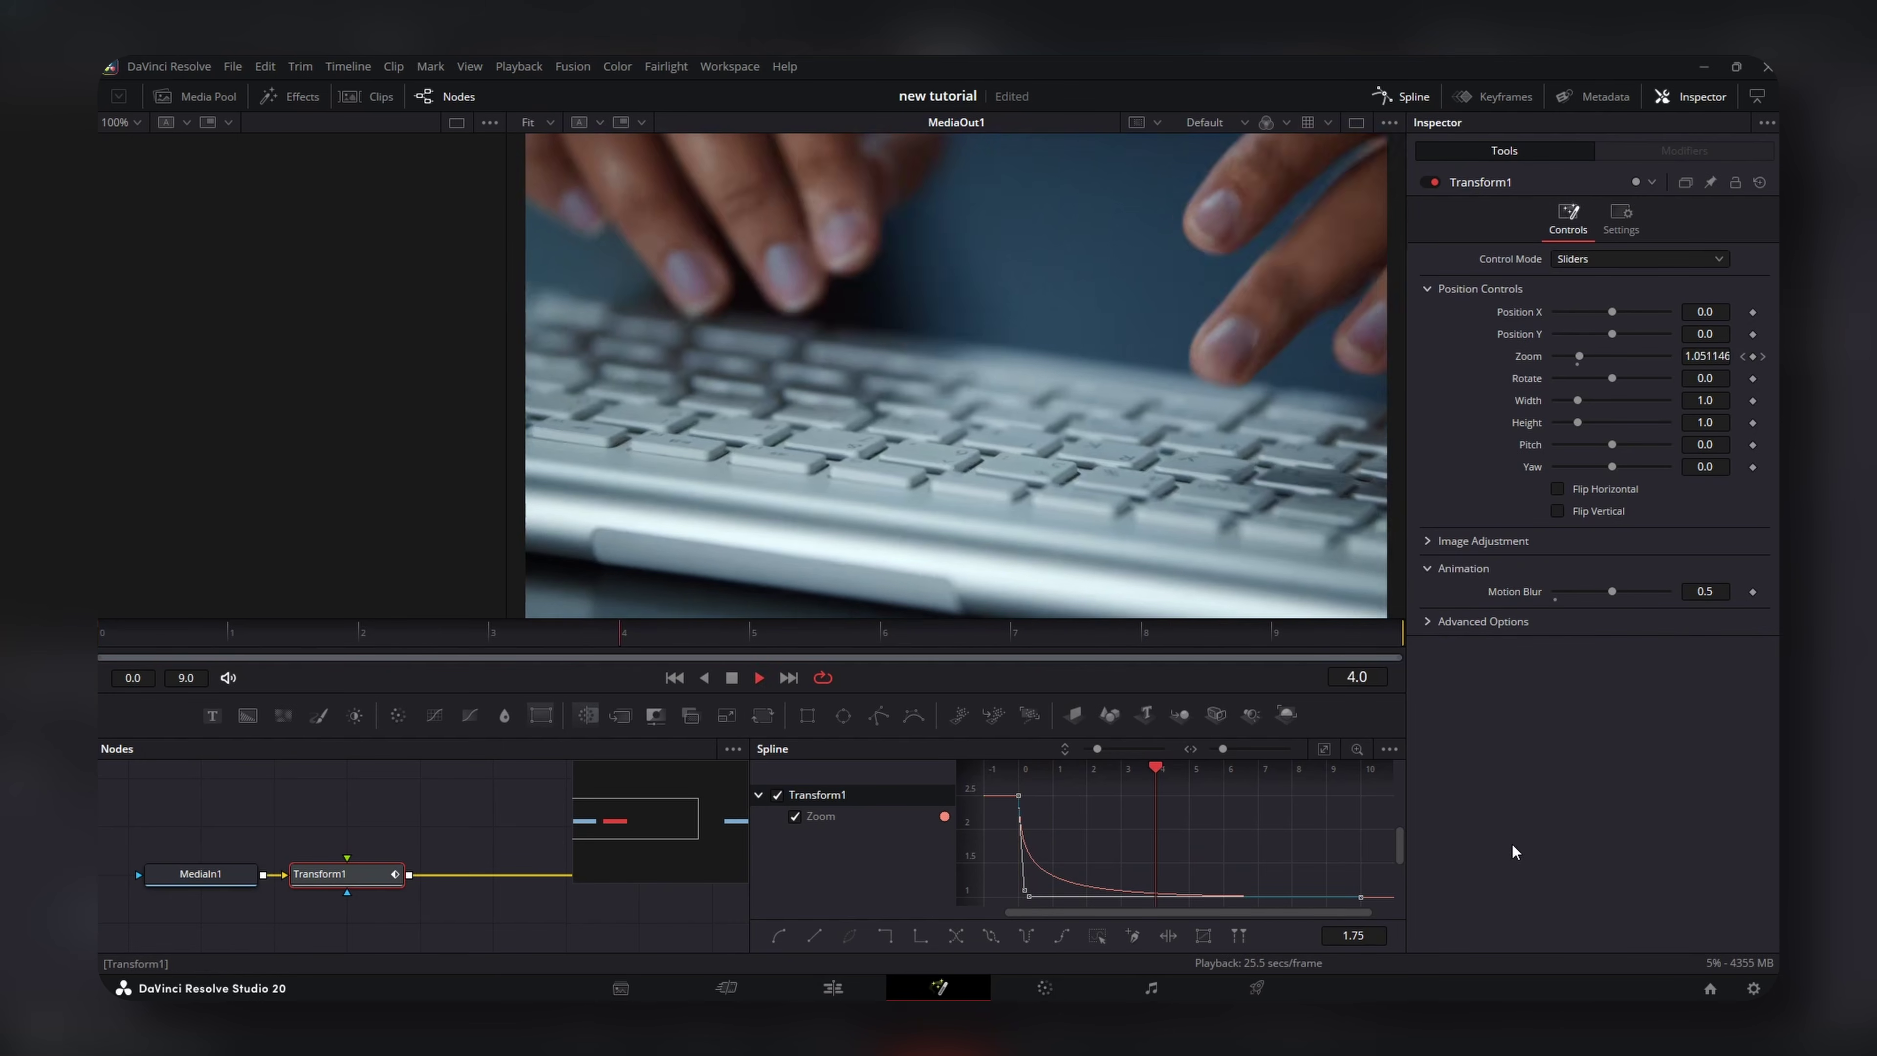
Return to the edit timeline and play the zoom transition across the cut.
click(834, 988)
click(1053, 834)
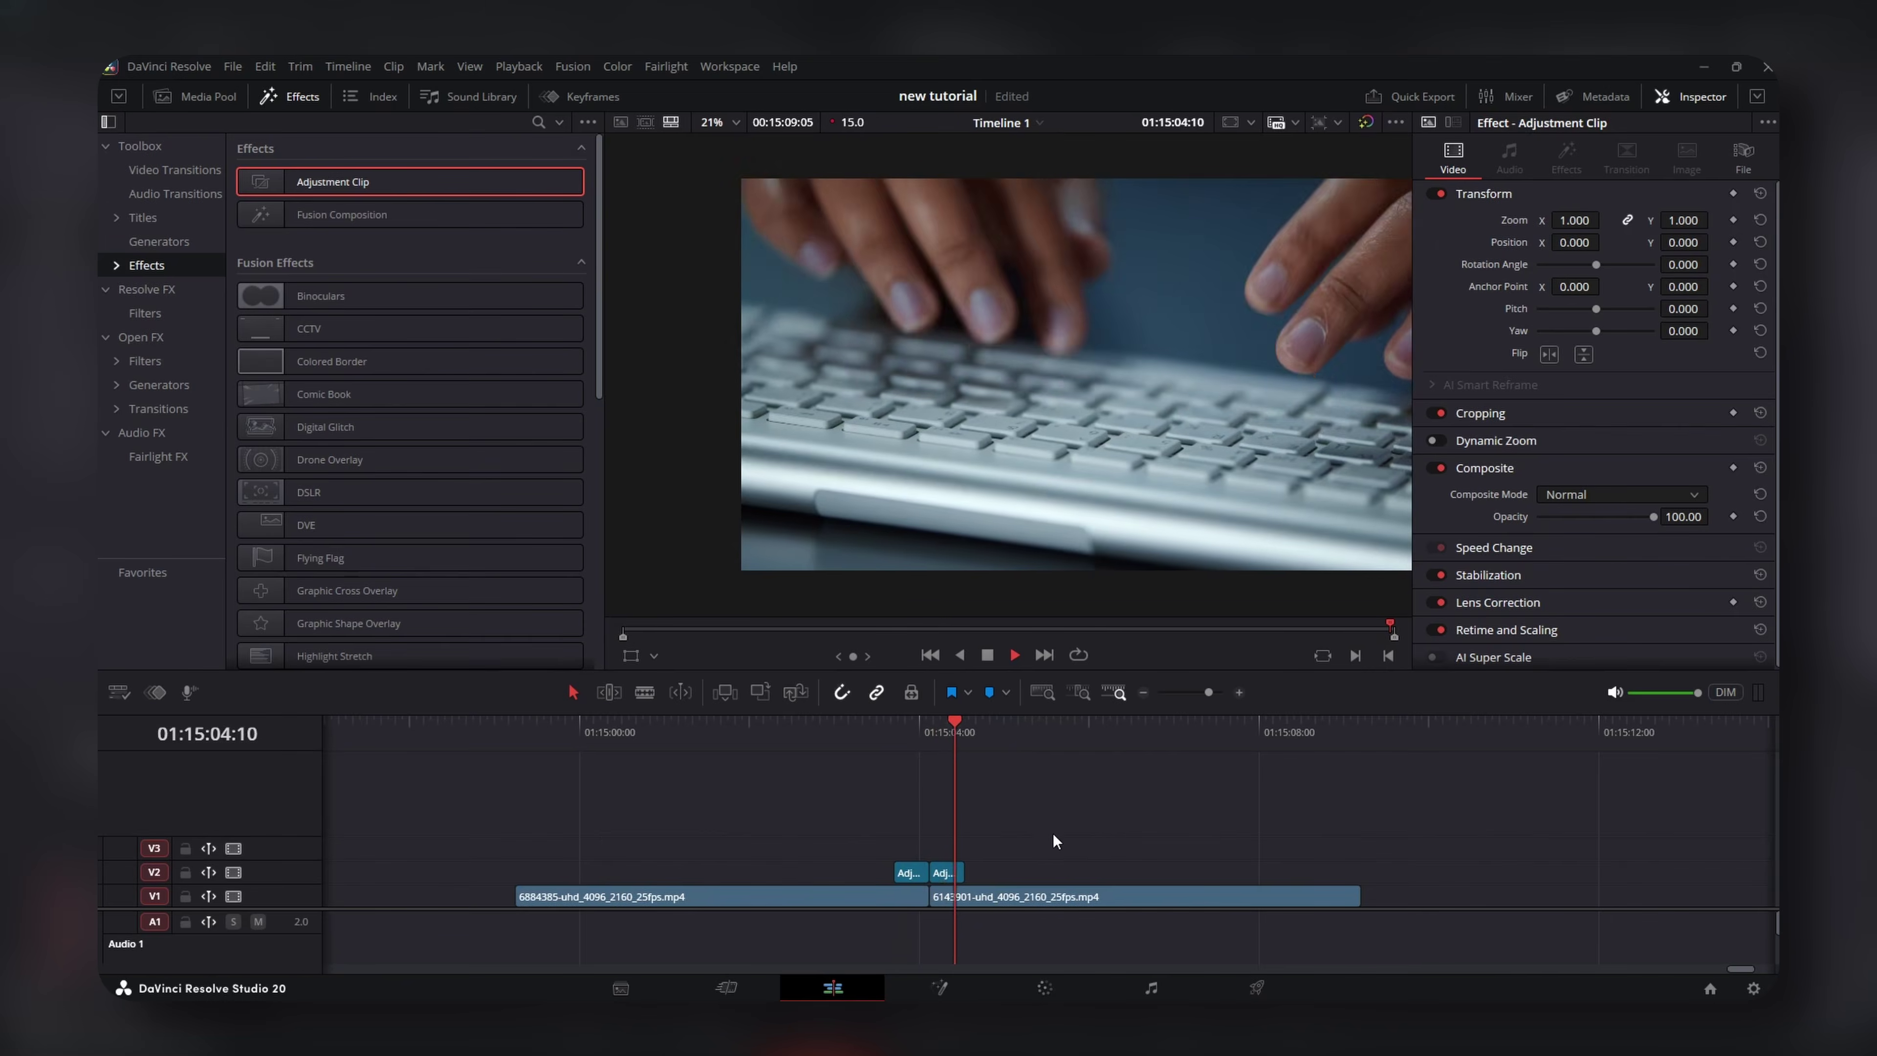
key(space)
key(space)
Place a fresh Adjustment Clip on V2 at the start of the second video clip and trim its end to 01:15:04:13.
click(909, 732)
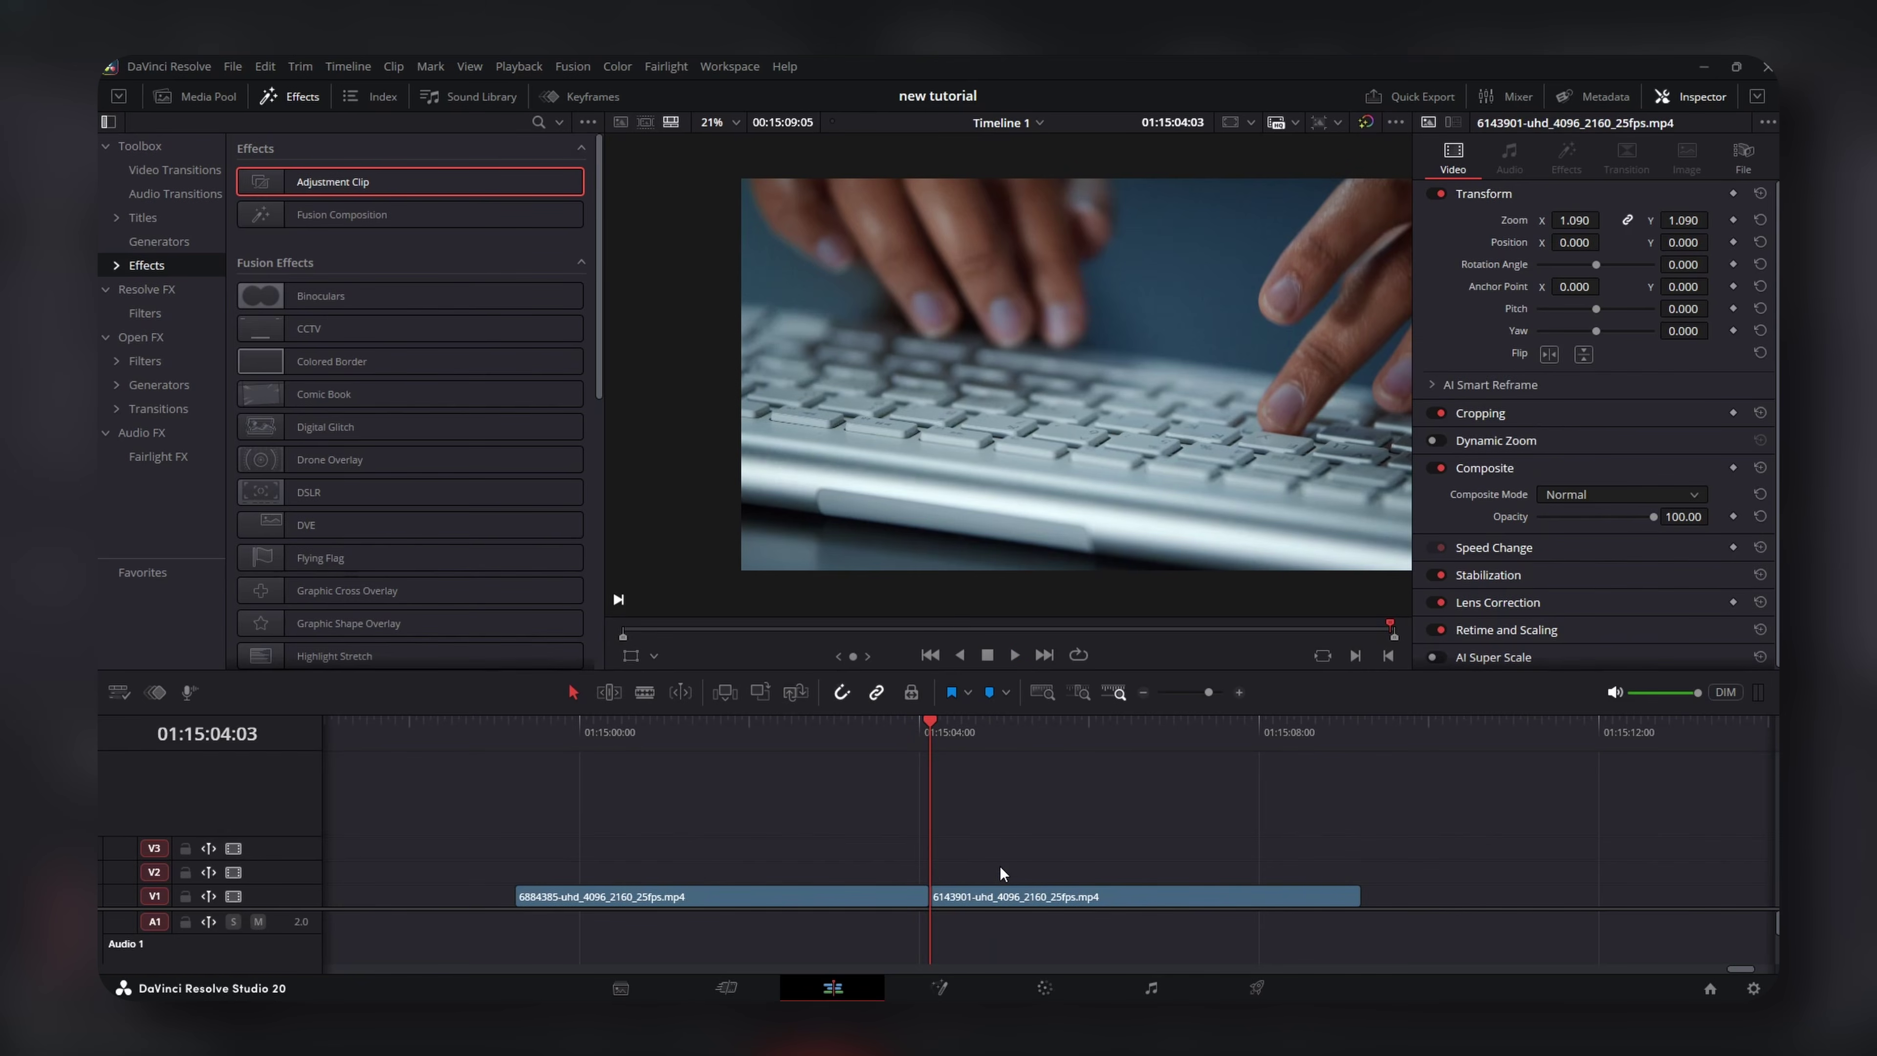
drag(306, 182, 925, 879)
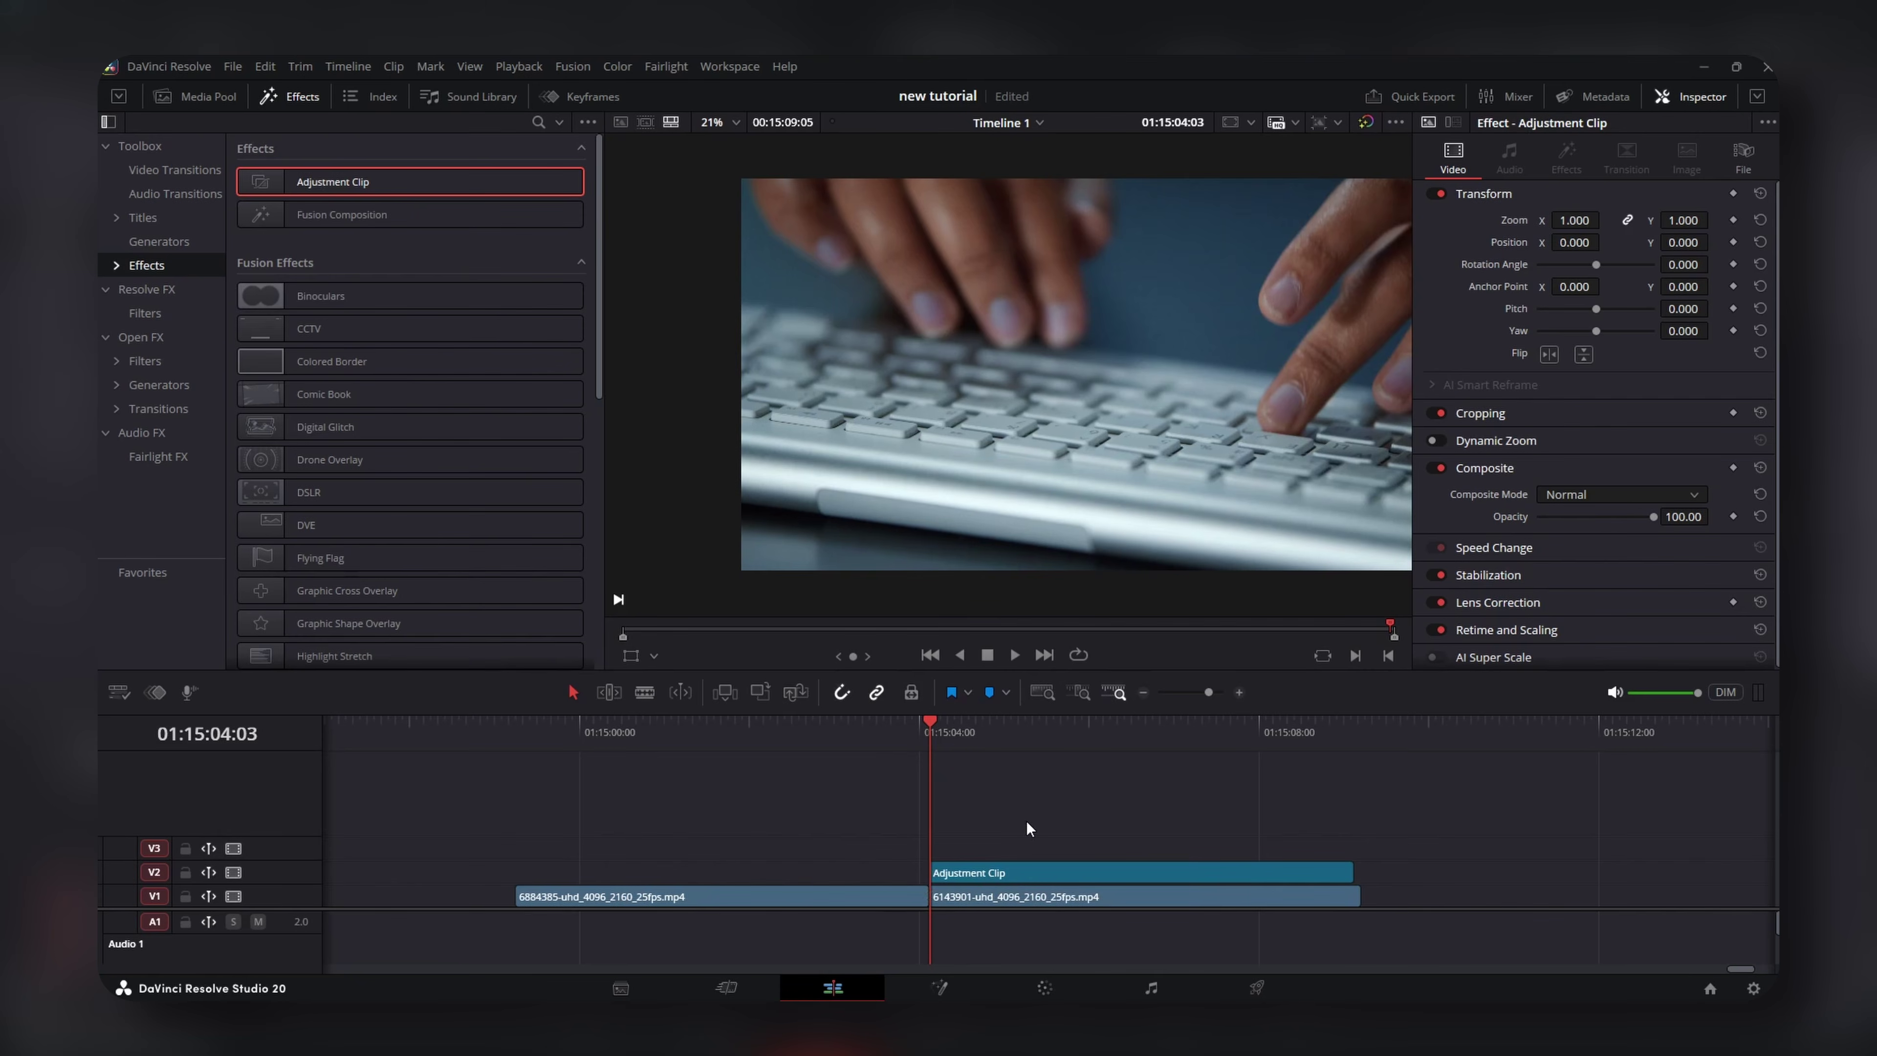
key(space)
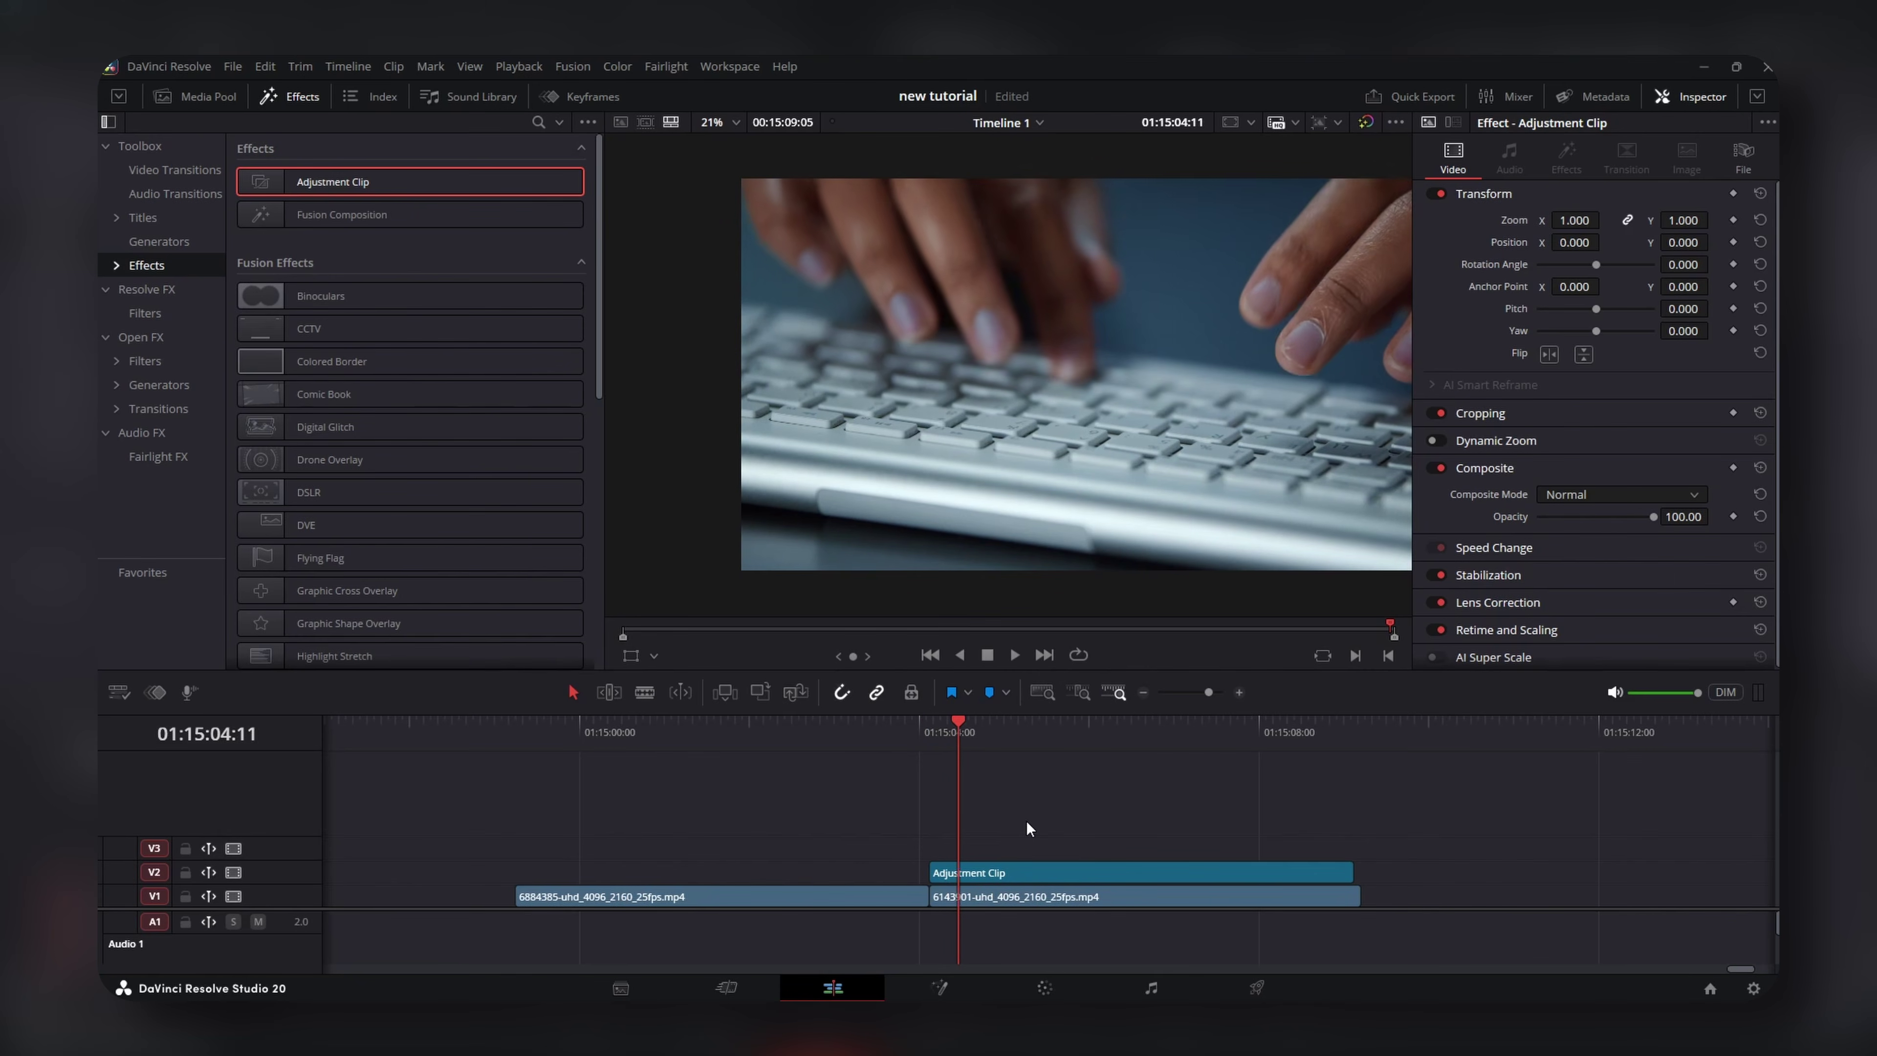
key(ctrl+b)
click(1031, 873)
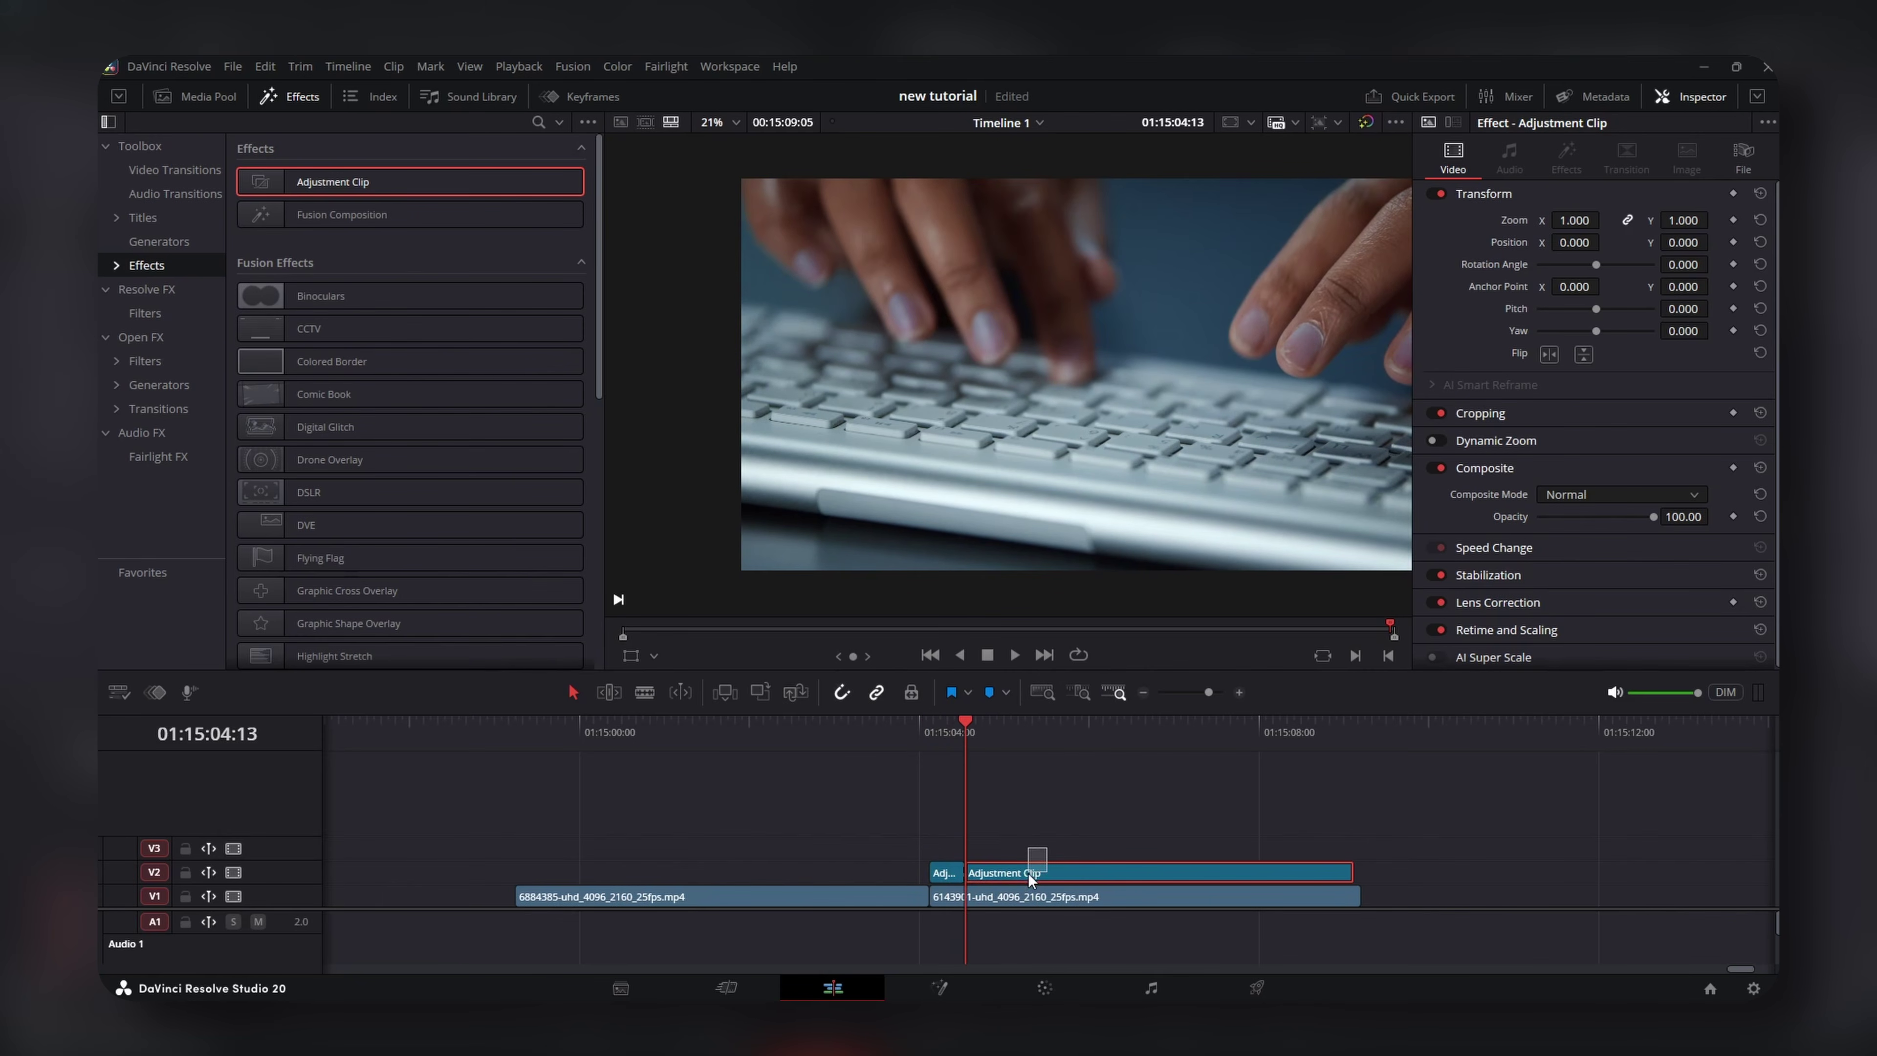
key(Delete)
Duplicate the short adjustment clip so one sits on each side of the cut, and open the one before the cut in Fusion.
click(941, 882)
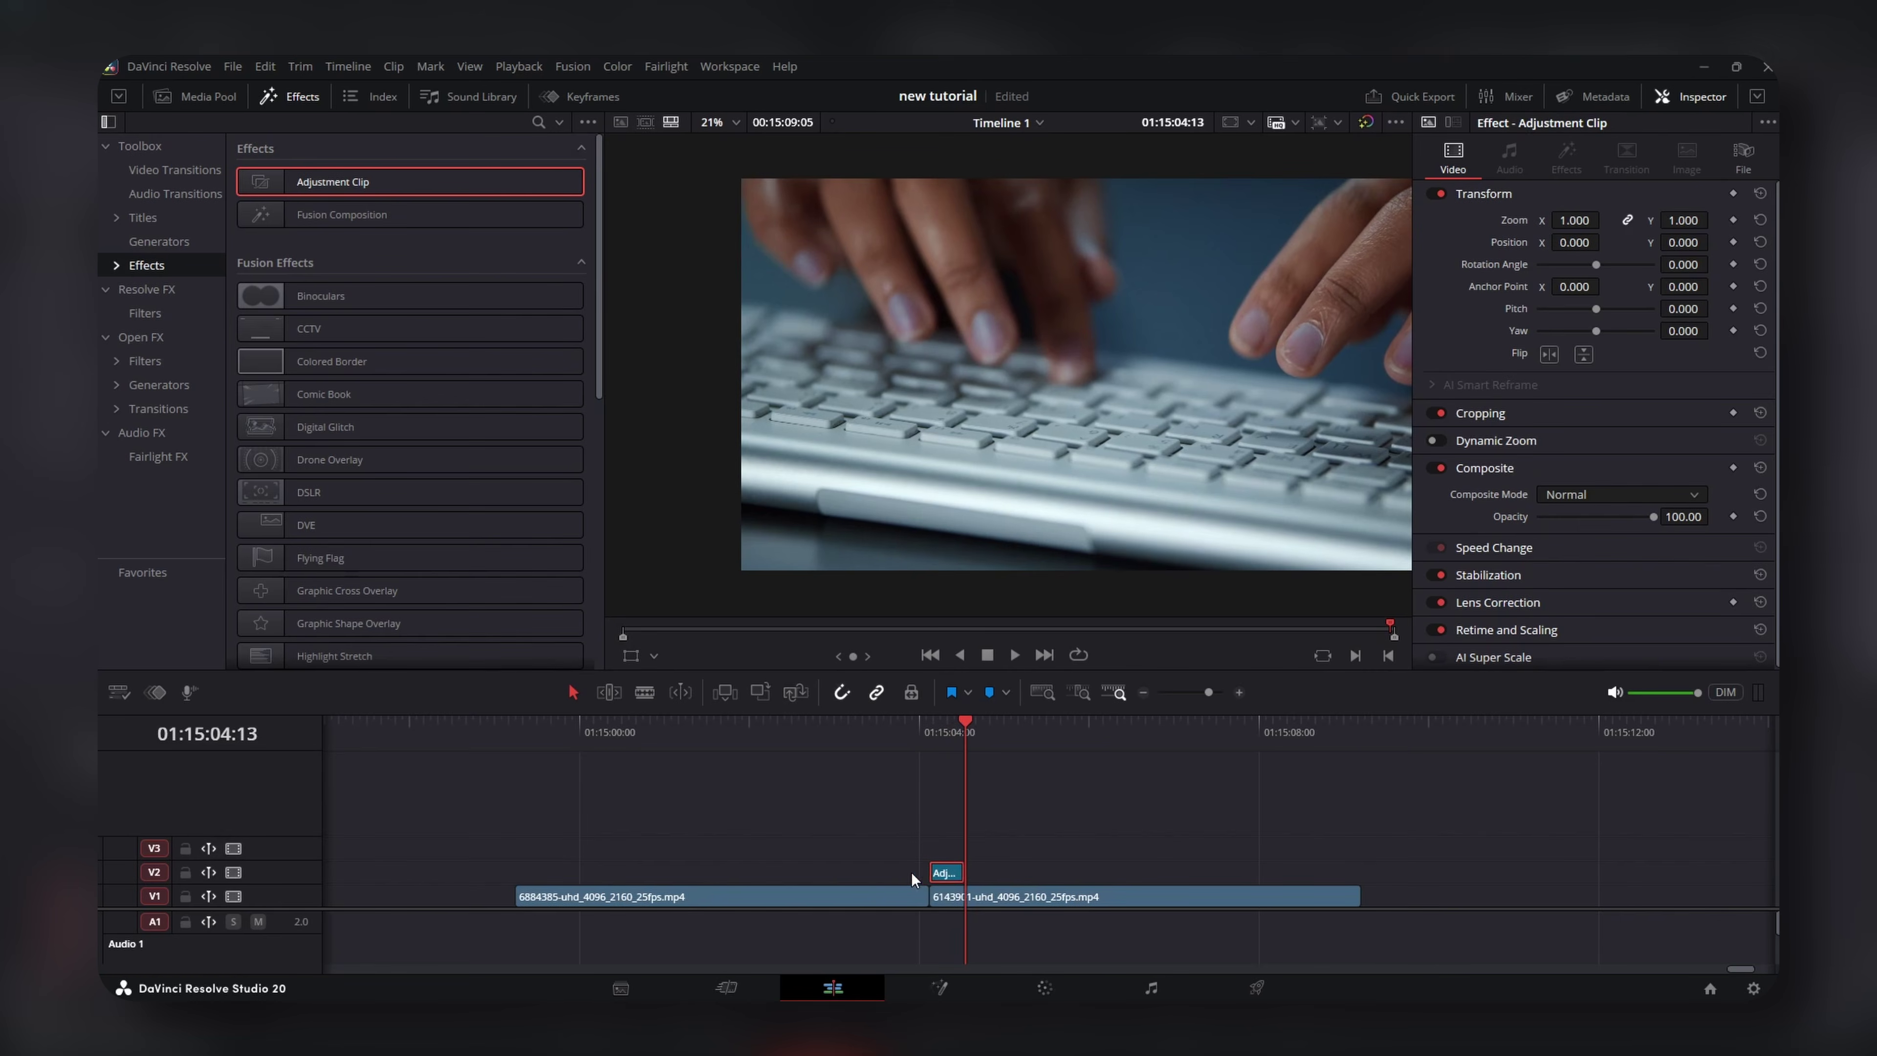
mouse_move(940, 881)
mouse_down()
mouse_move(914, 897)
mouse_move(958, 873)
mouse_up()
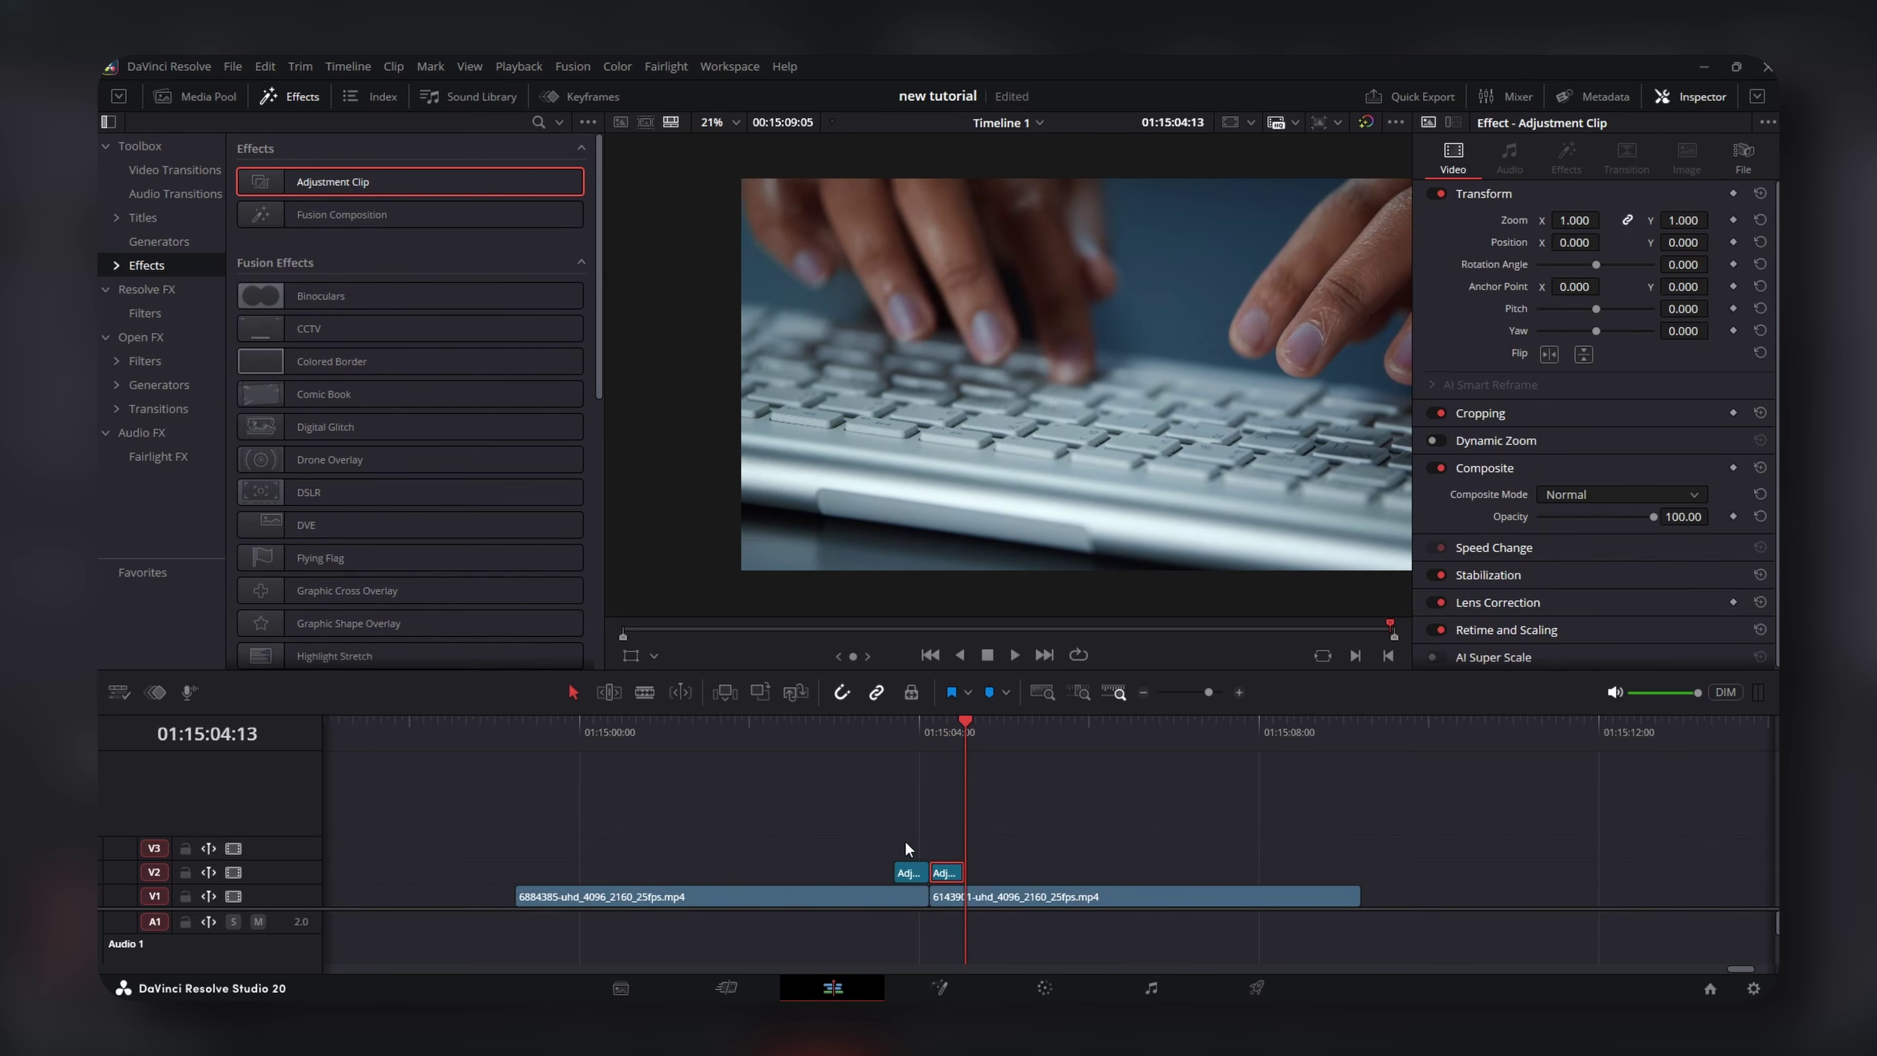
right_click(908, 875)
key(Escape)
key(shift+5)
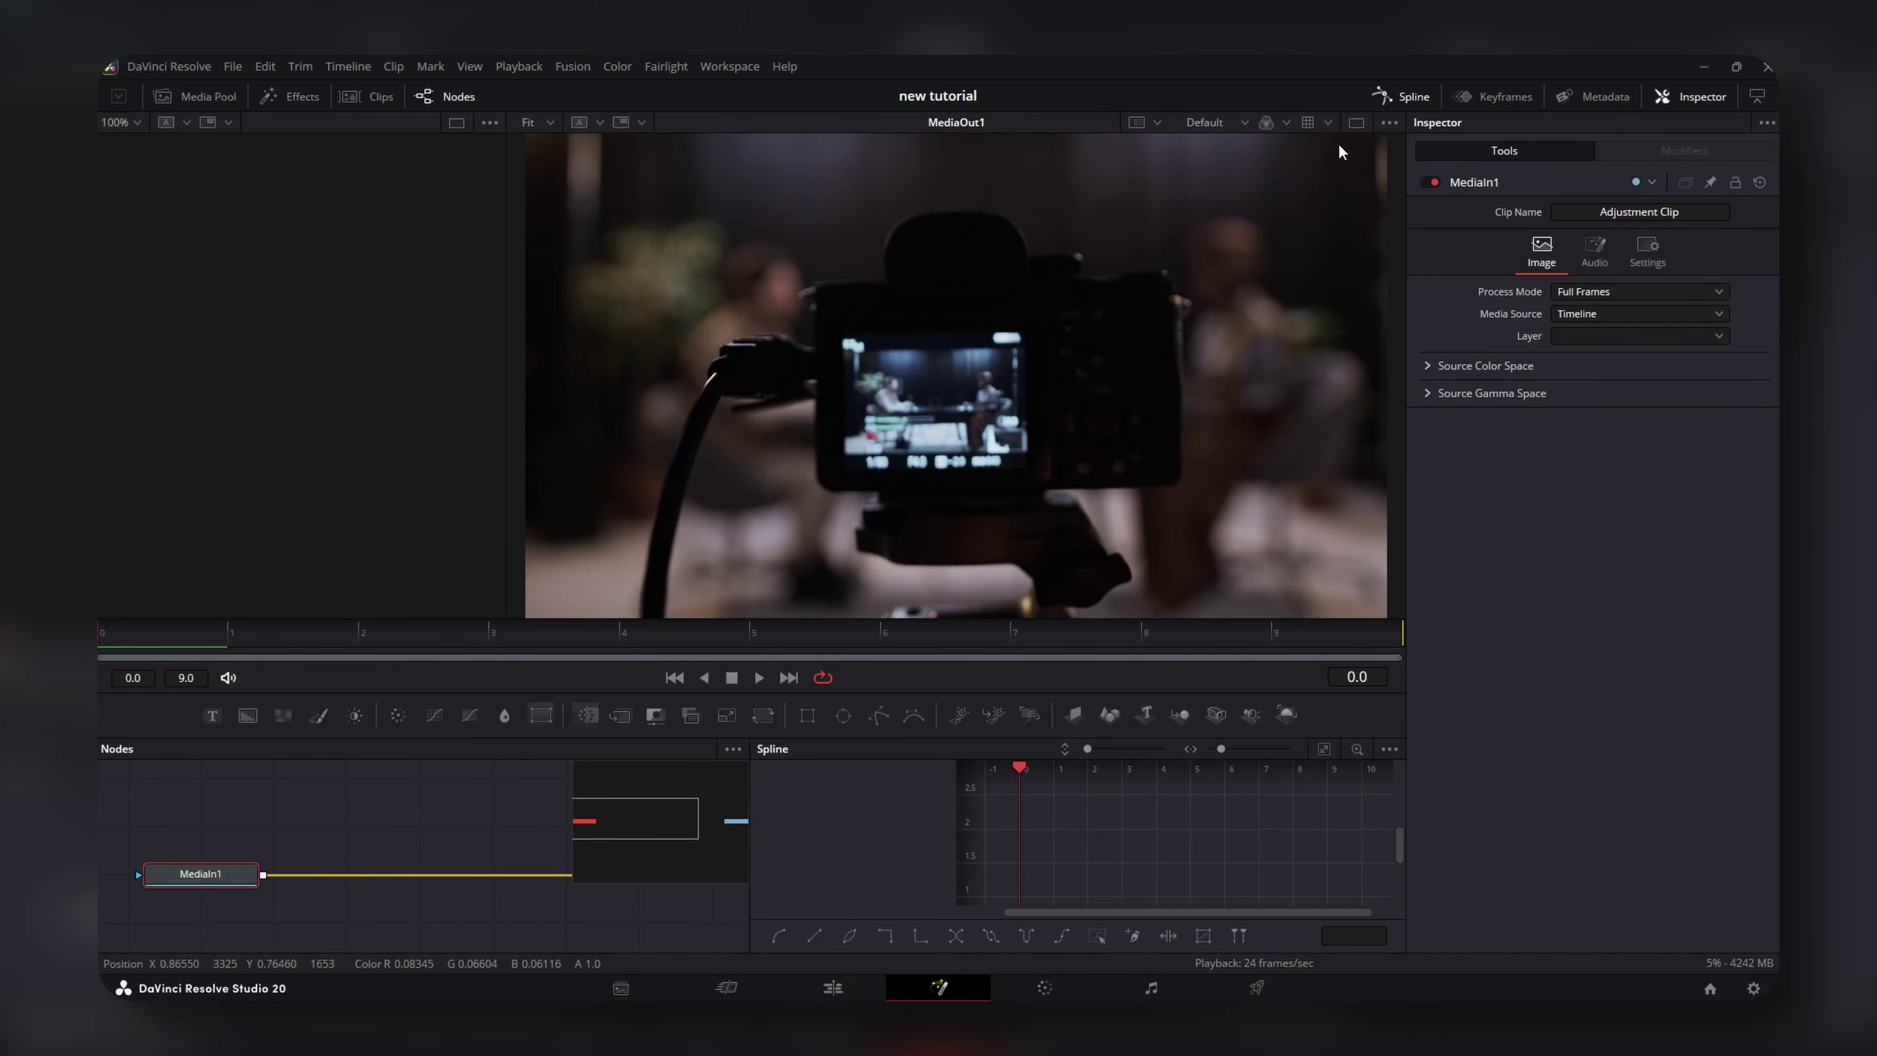
Add a Transform node after MediaIn1 and keyframe its Zoom from 1.0 at frame 0 to 2.5 at frame 10.
click(541, 715)
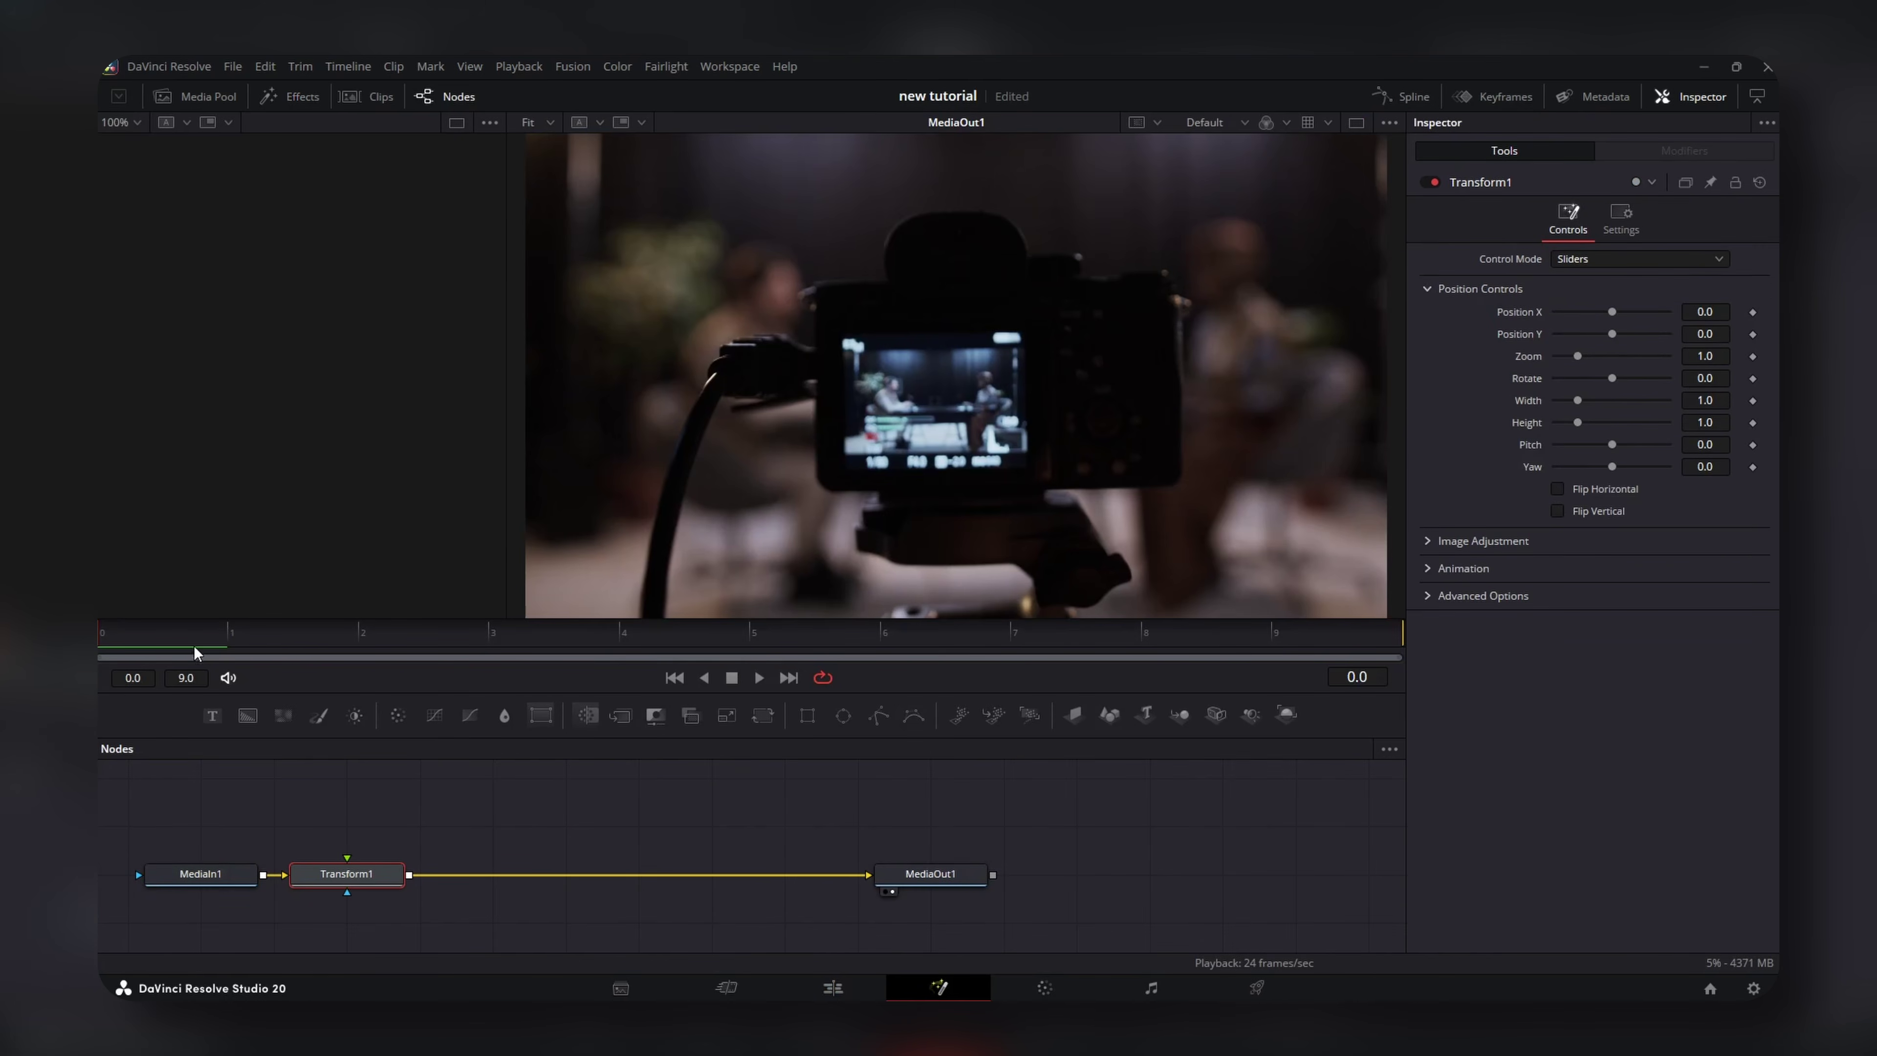
click(1752, 356)
click(1360, 645)
click(1376, 621)
click(1753, 358)
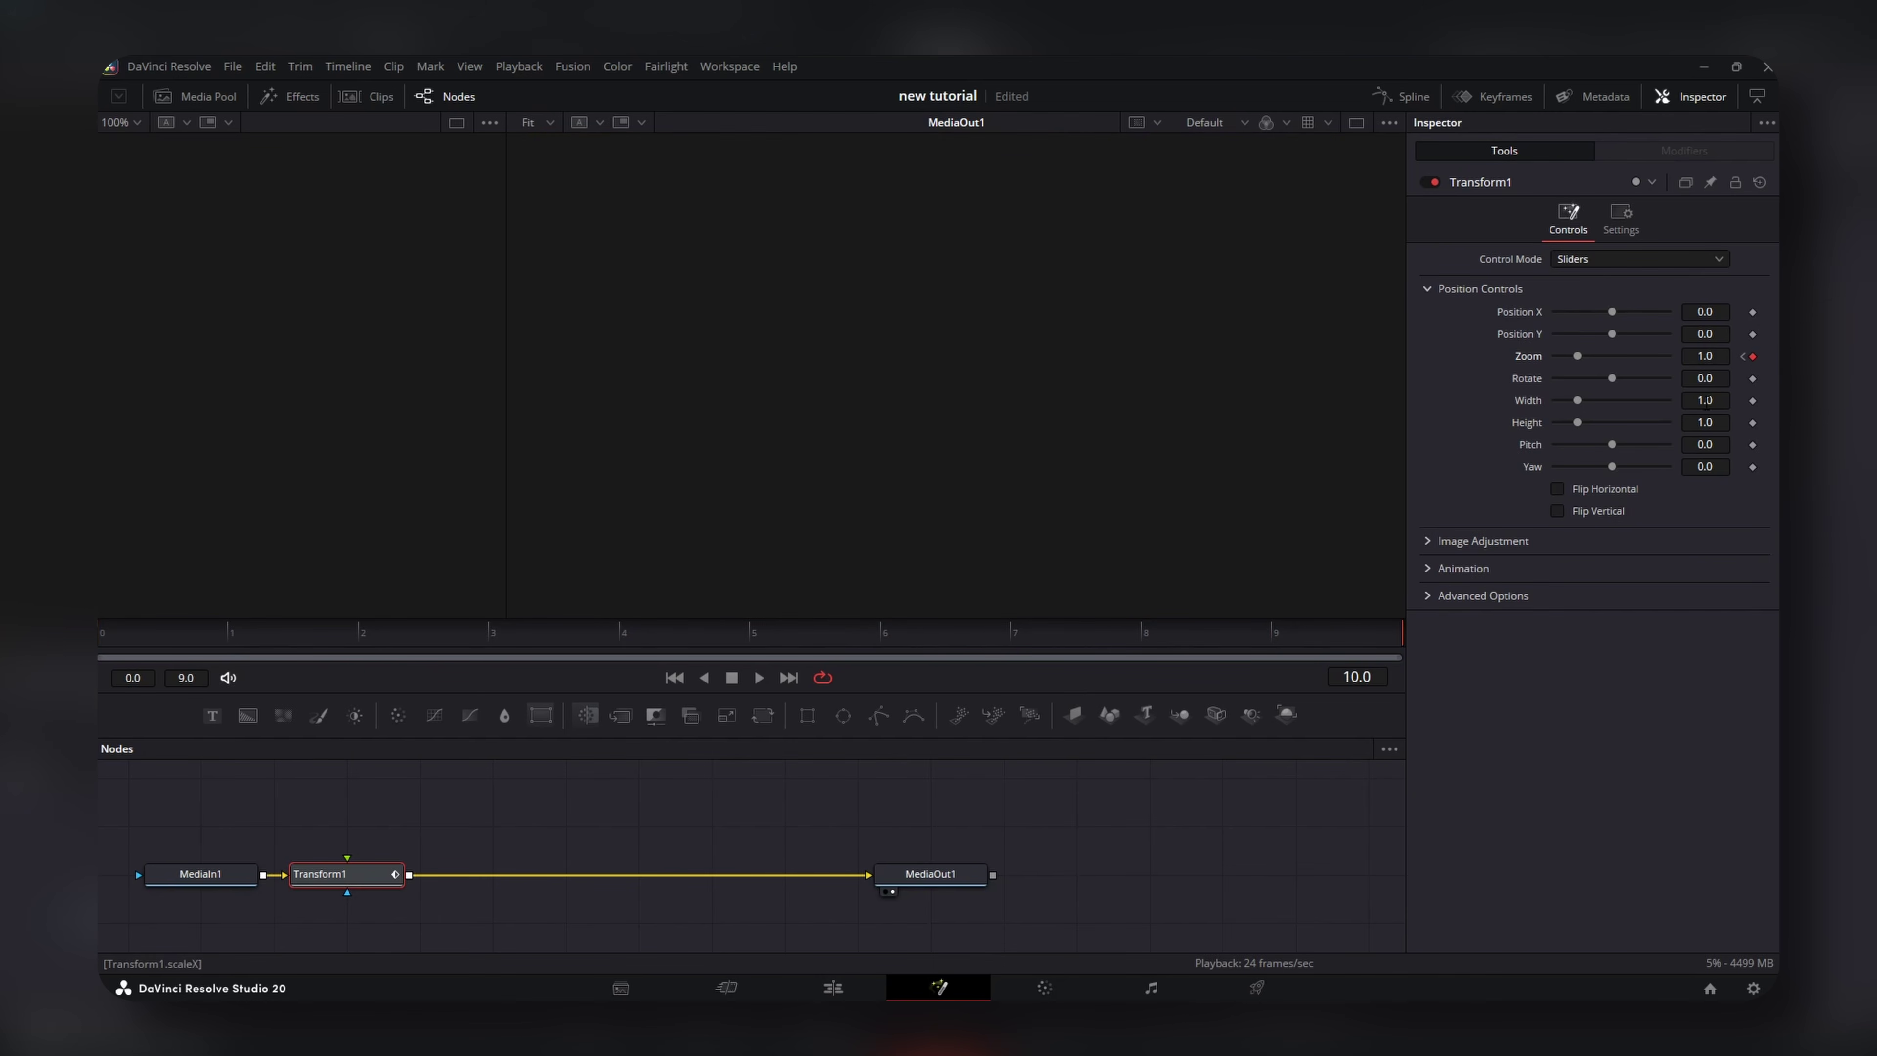
click(1727, 356)
text(2.5)
key(Tab)
click(1714, 740)
Smooth the Zoom keyframes in the Spline editor and shape the handles so the curve starts slowly and rises steeply at the end.
click(1412, 96)
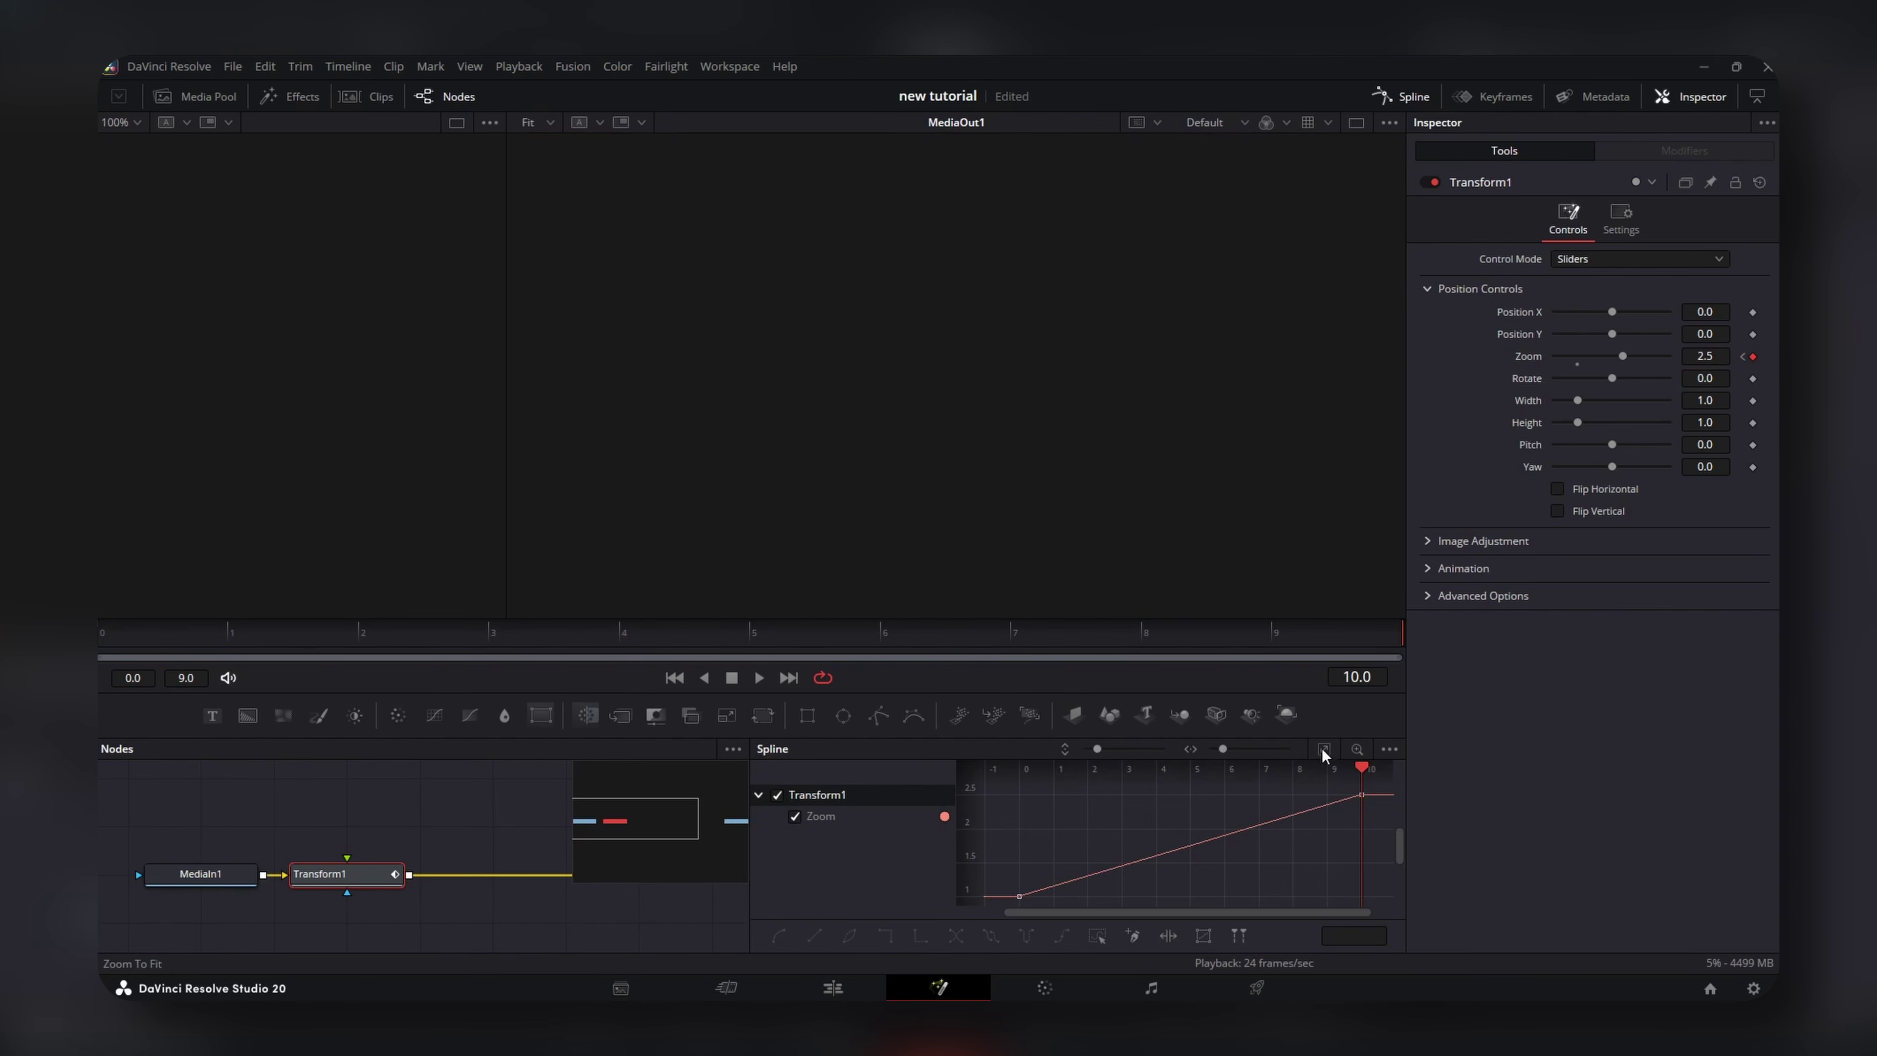
drag(1368, 789, 1021, 911)
key(s)
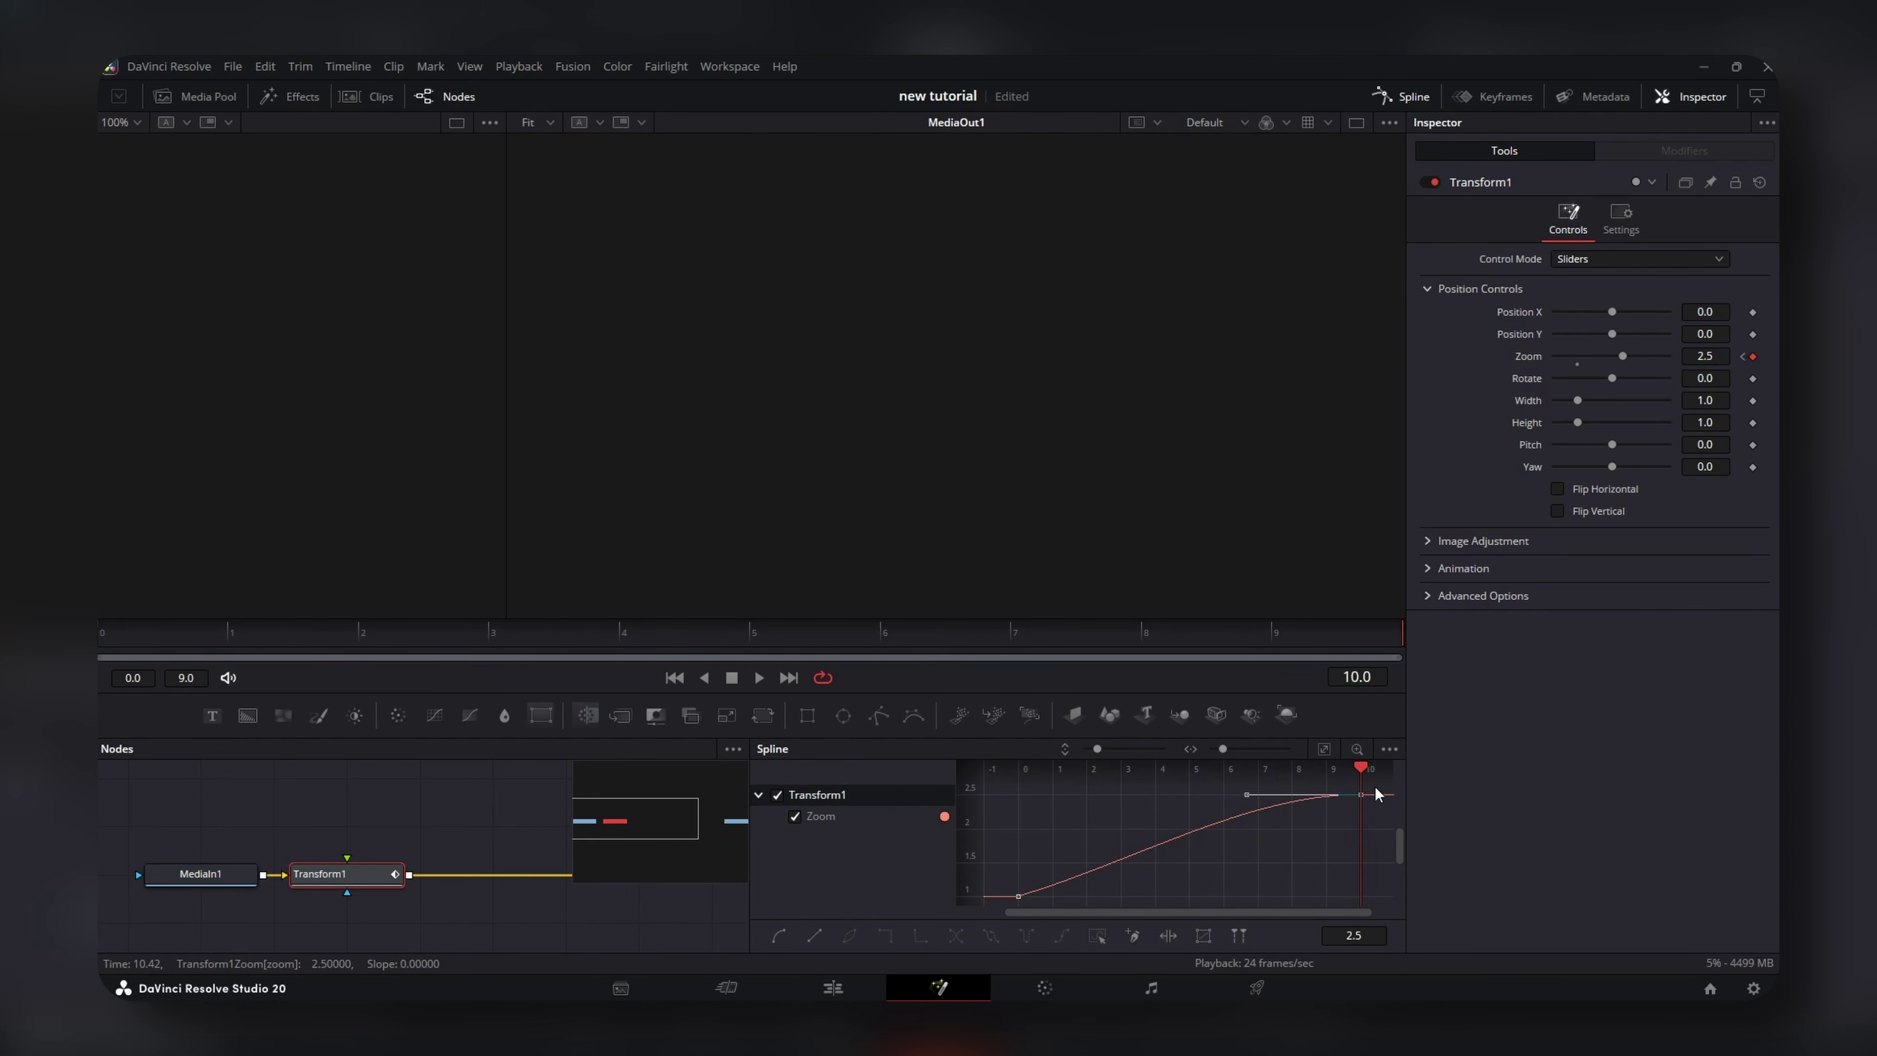
drag(1246, 795, 1353, 893)
drag(1141, 900, 1354, 893)
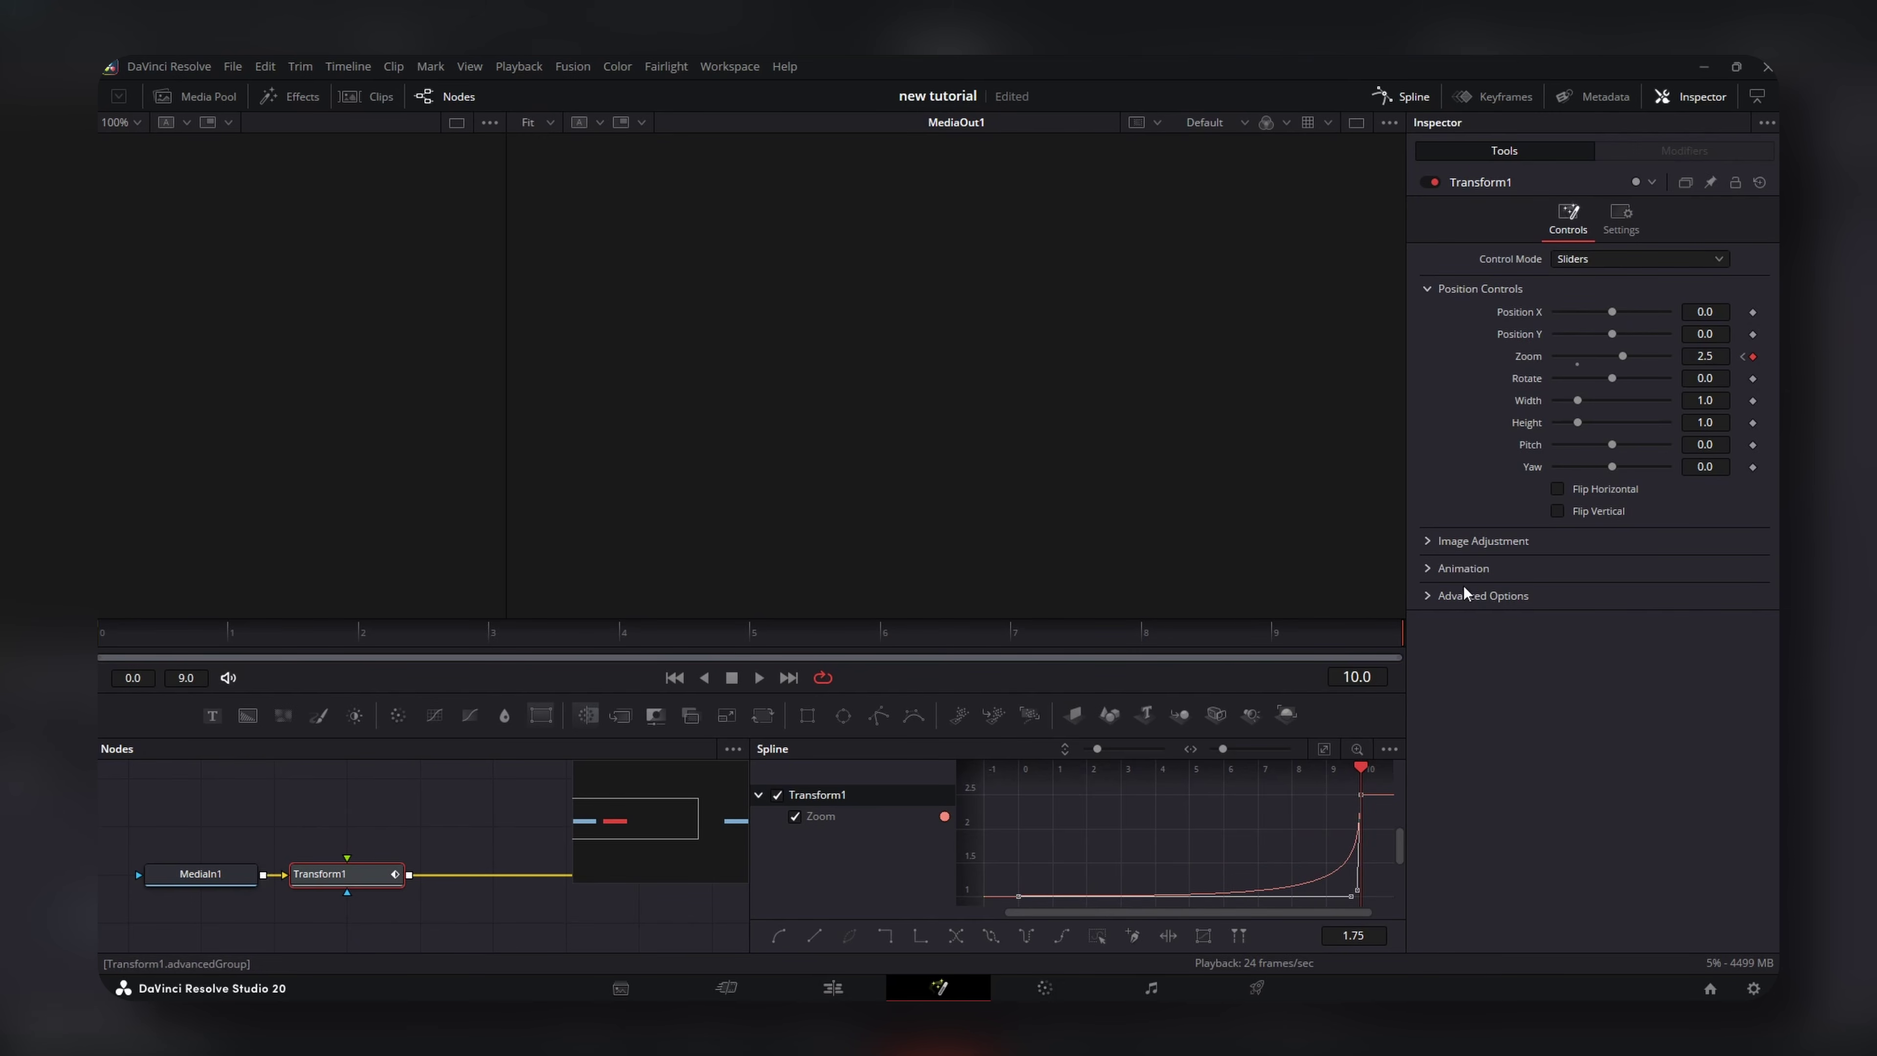
Set Transform1's Motion Blur to 0.5 and its Edge Behaviour to Reflect.
click(1430, 568)
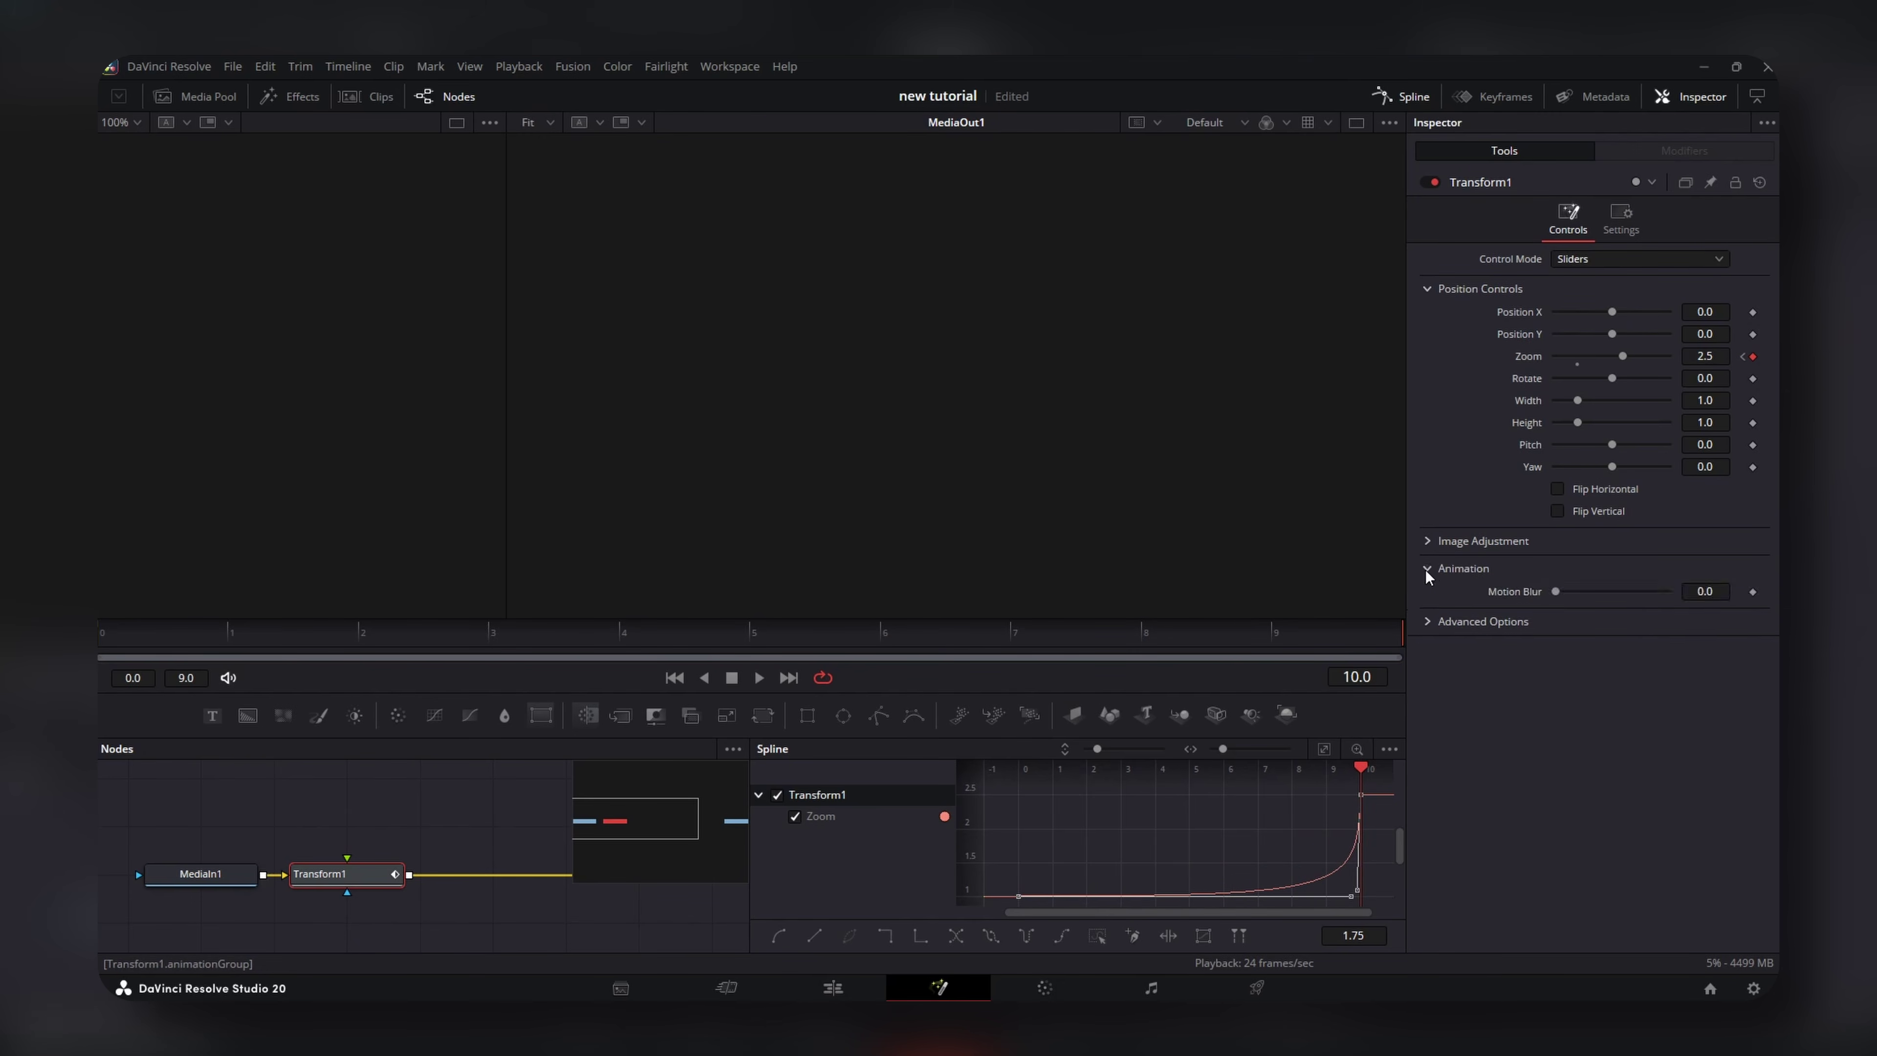
click(1654, 595)
click(1654, 595)
click(1428, 622)
click(1597, 643)
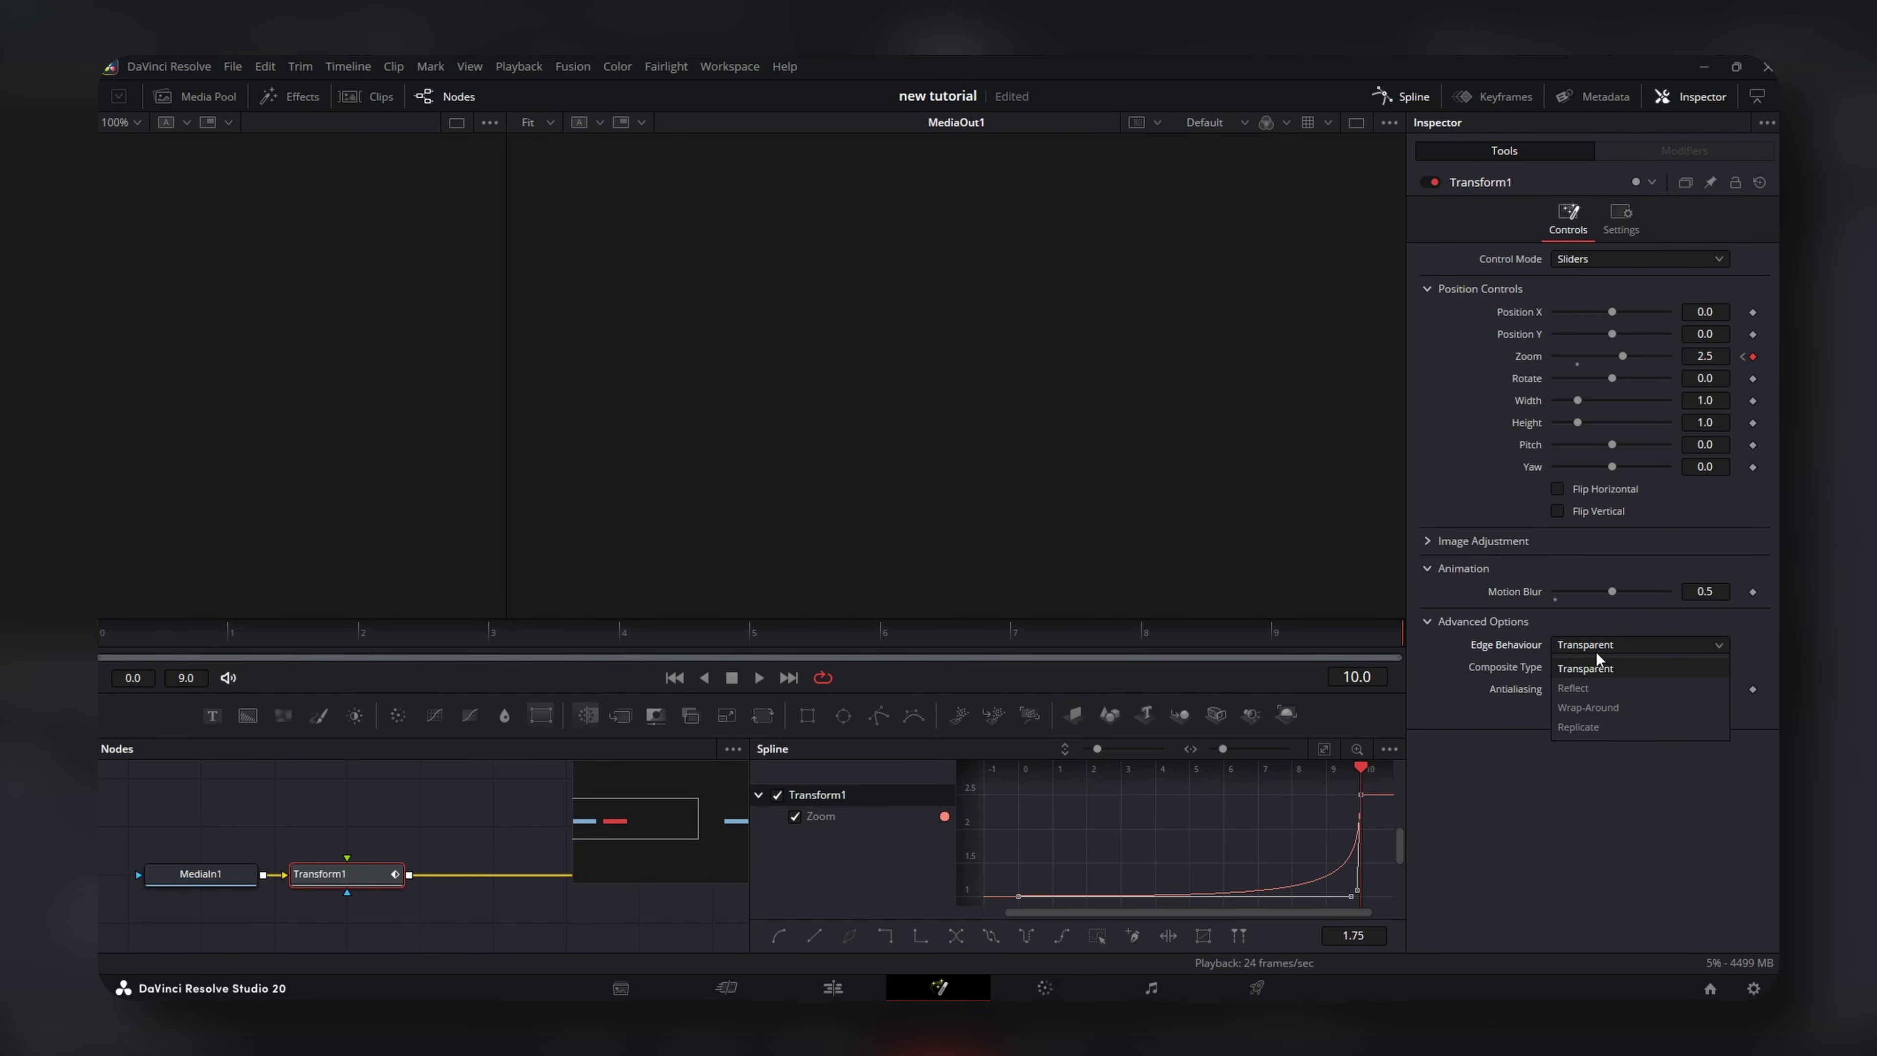
click(1584, 693)
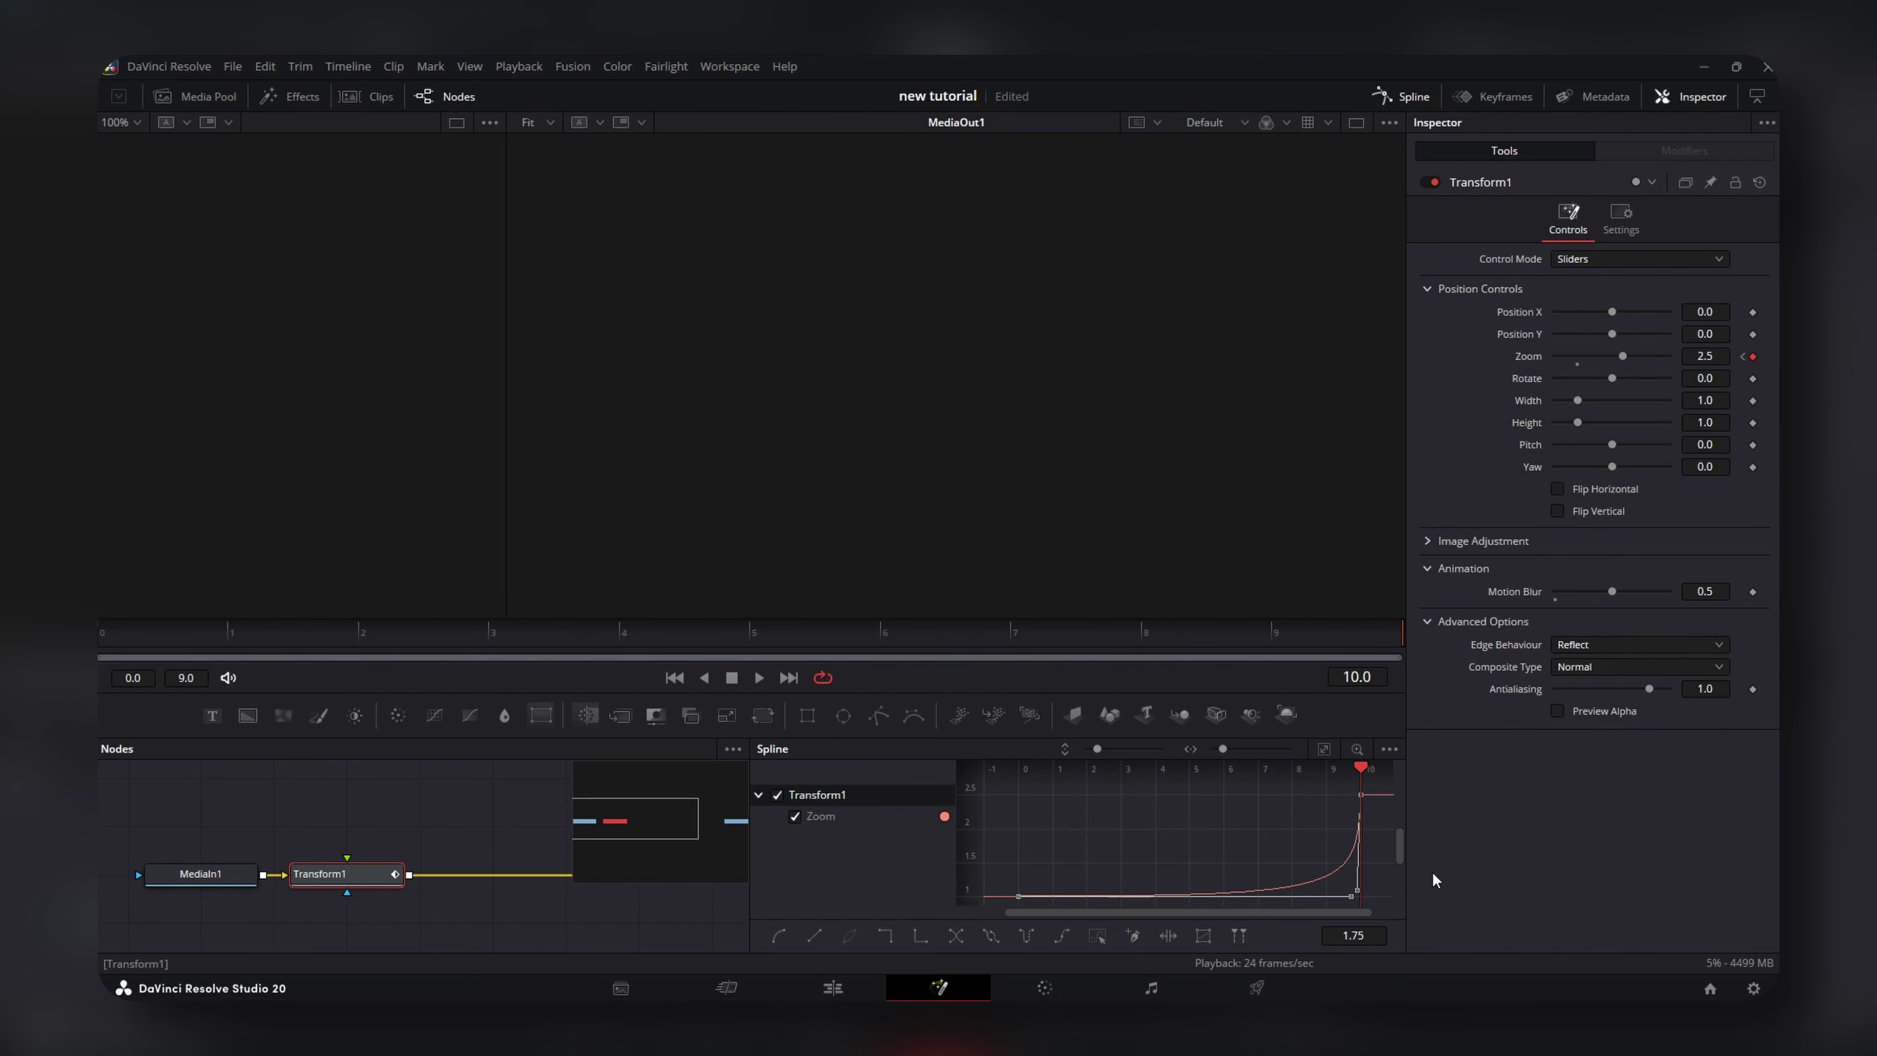
Return to the edit timeline, open the adjustment clip after the cut in Fusion, and hide the Spline editor.
click(834, 990)
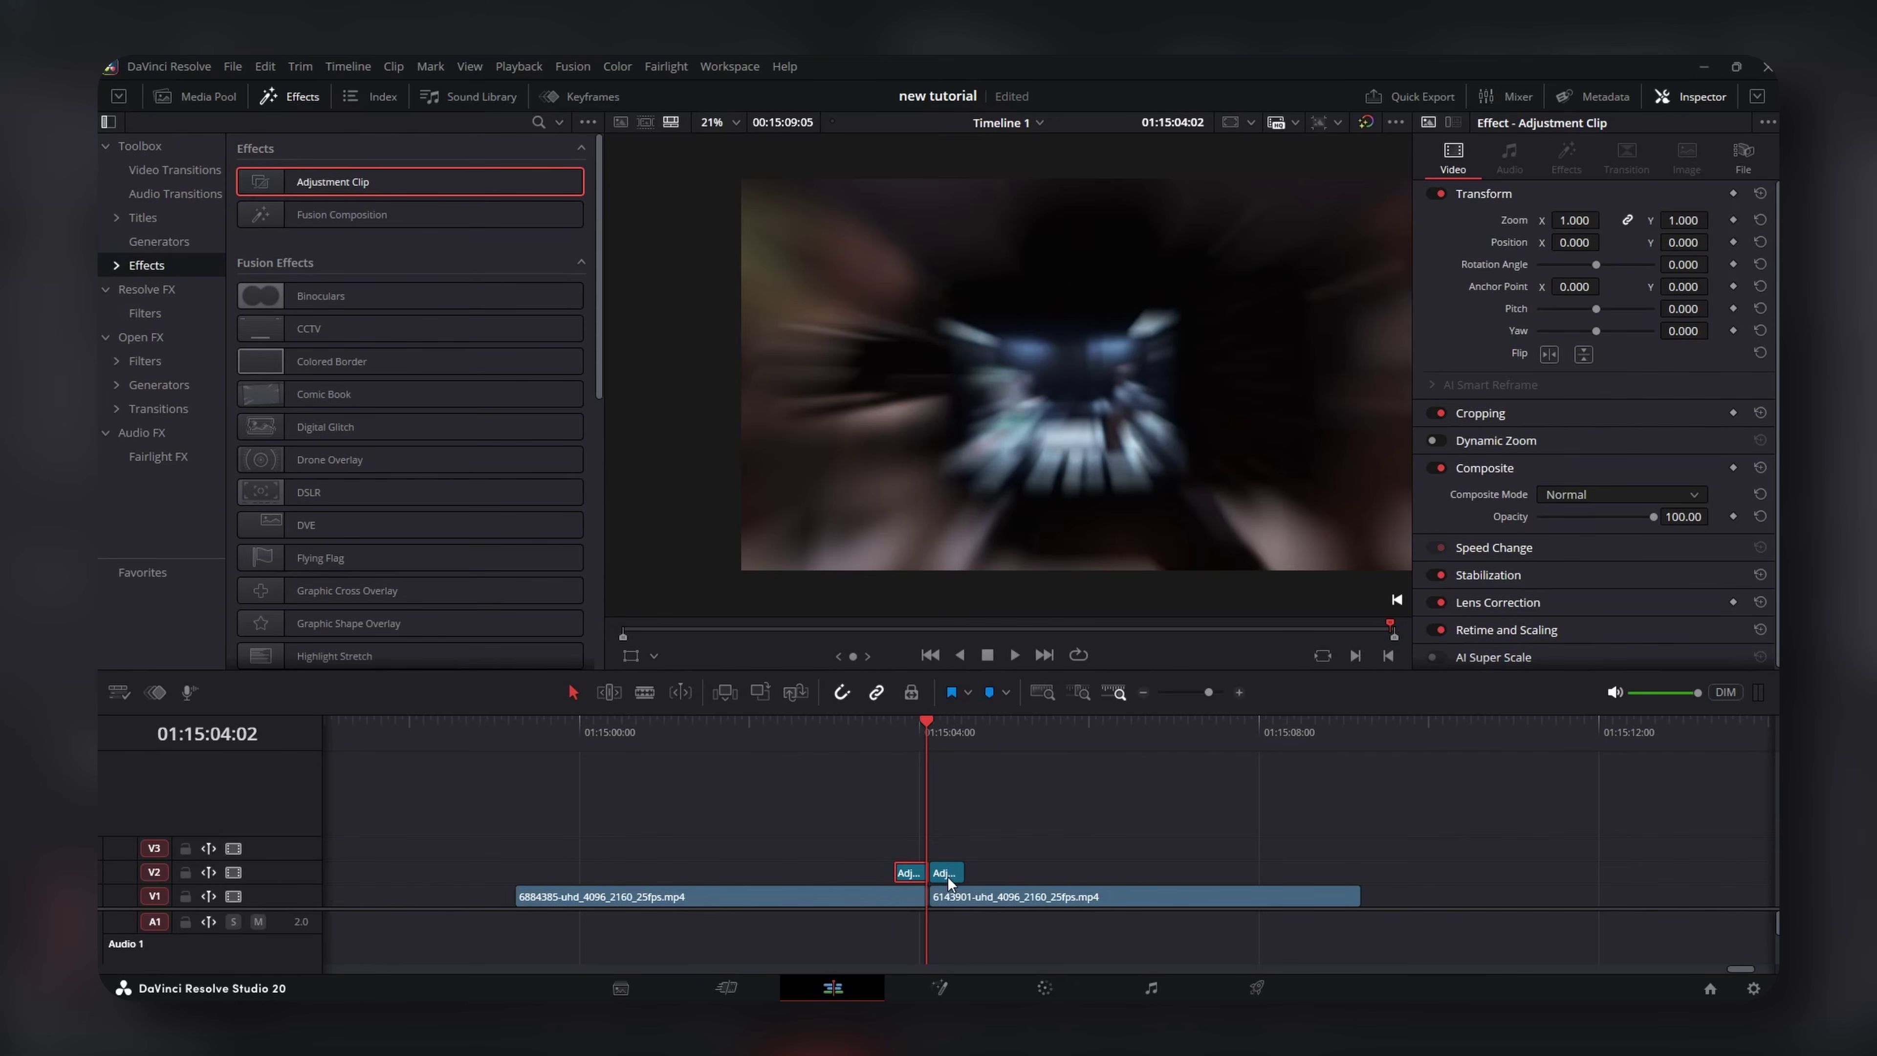
right_click(948, 875)
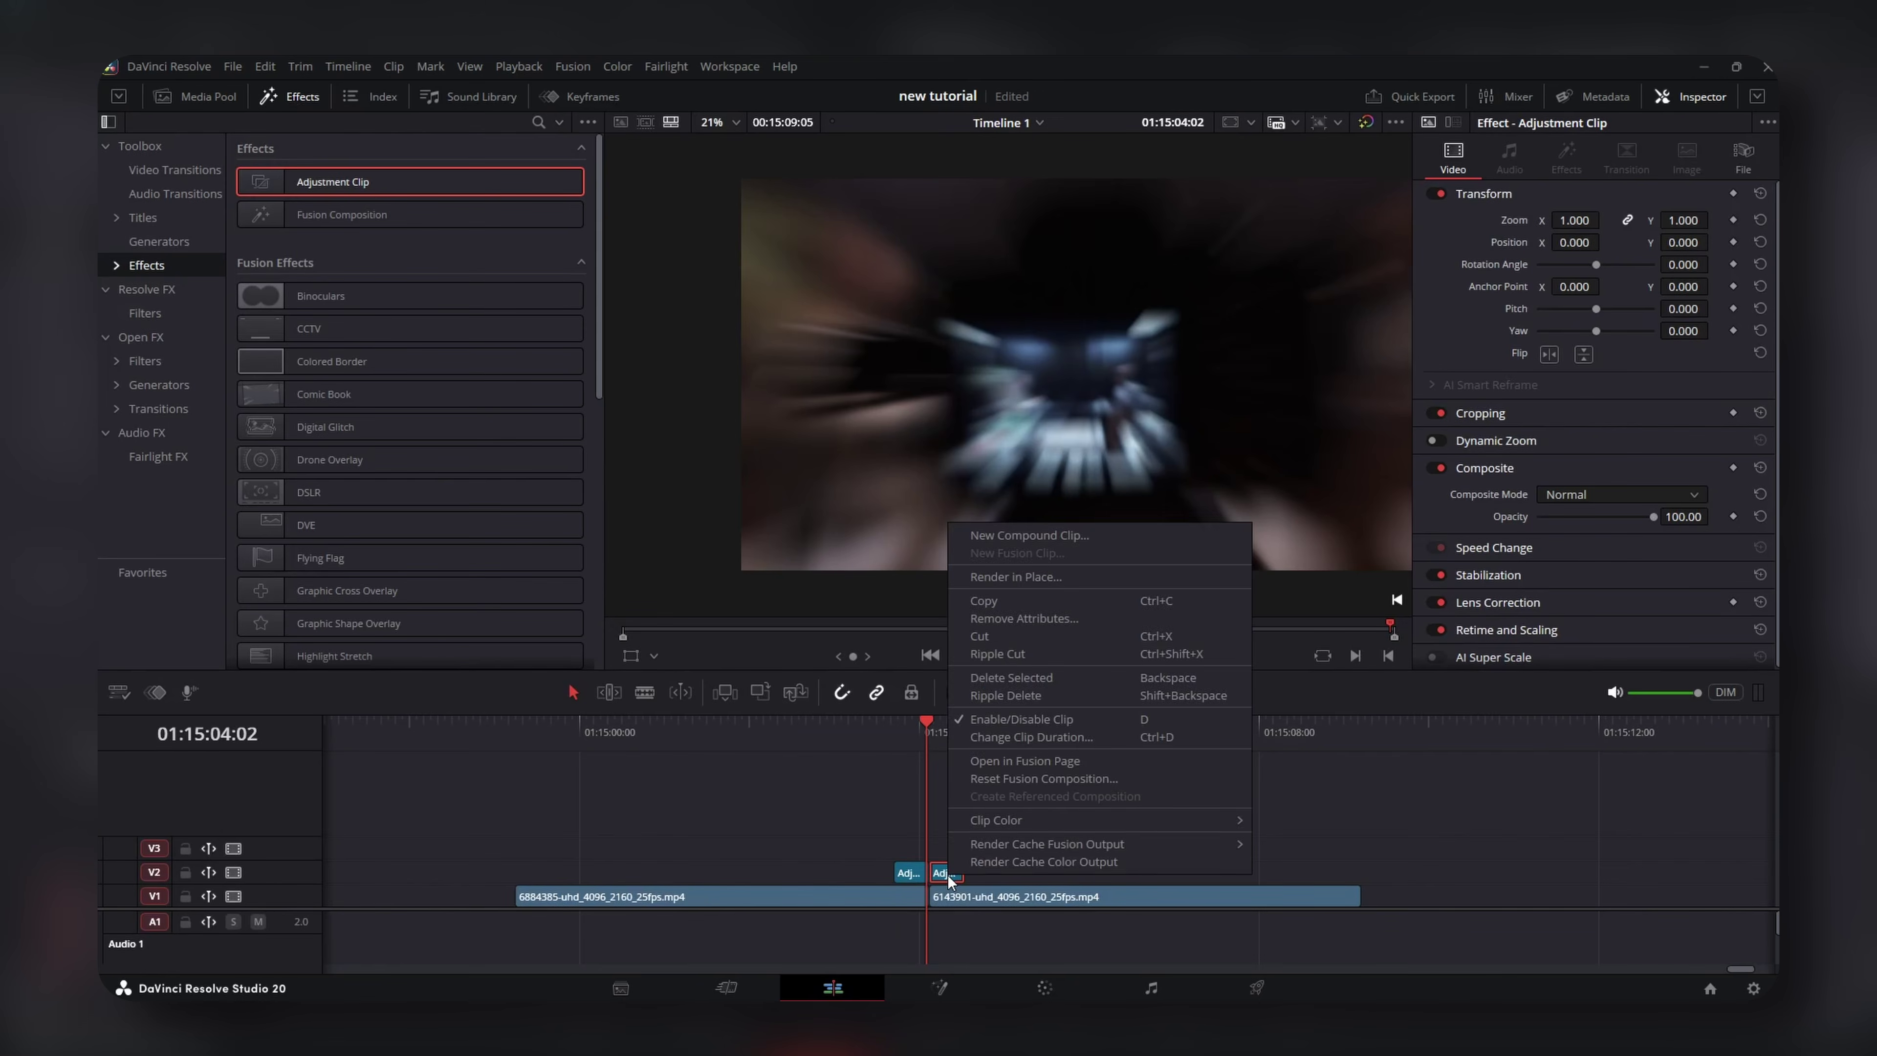
click(1045, 760)
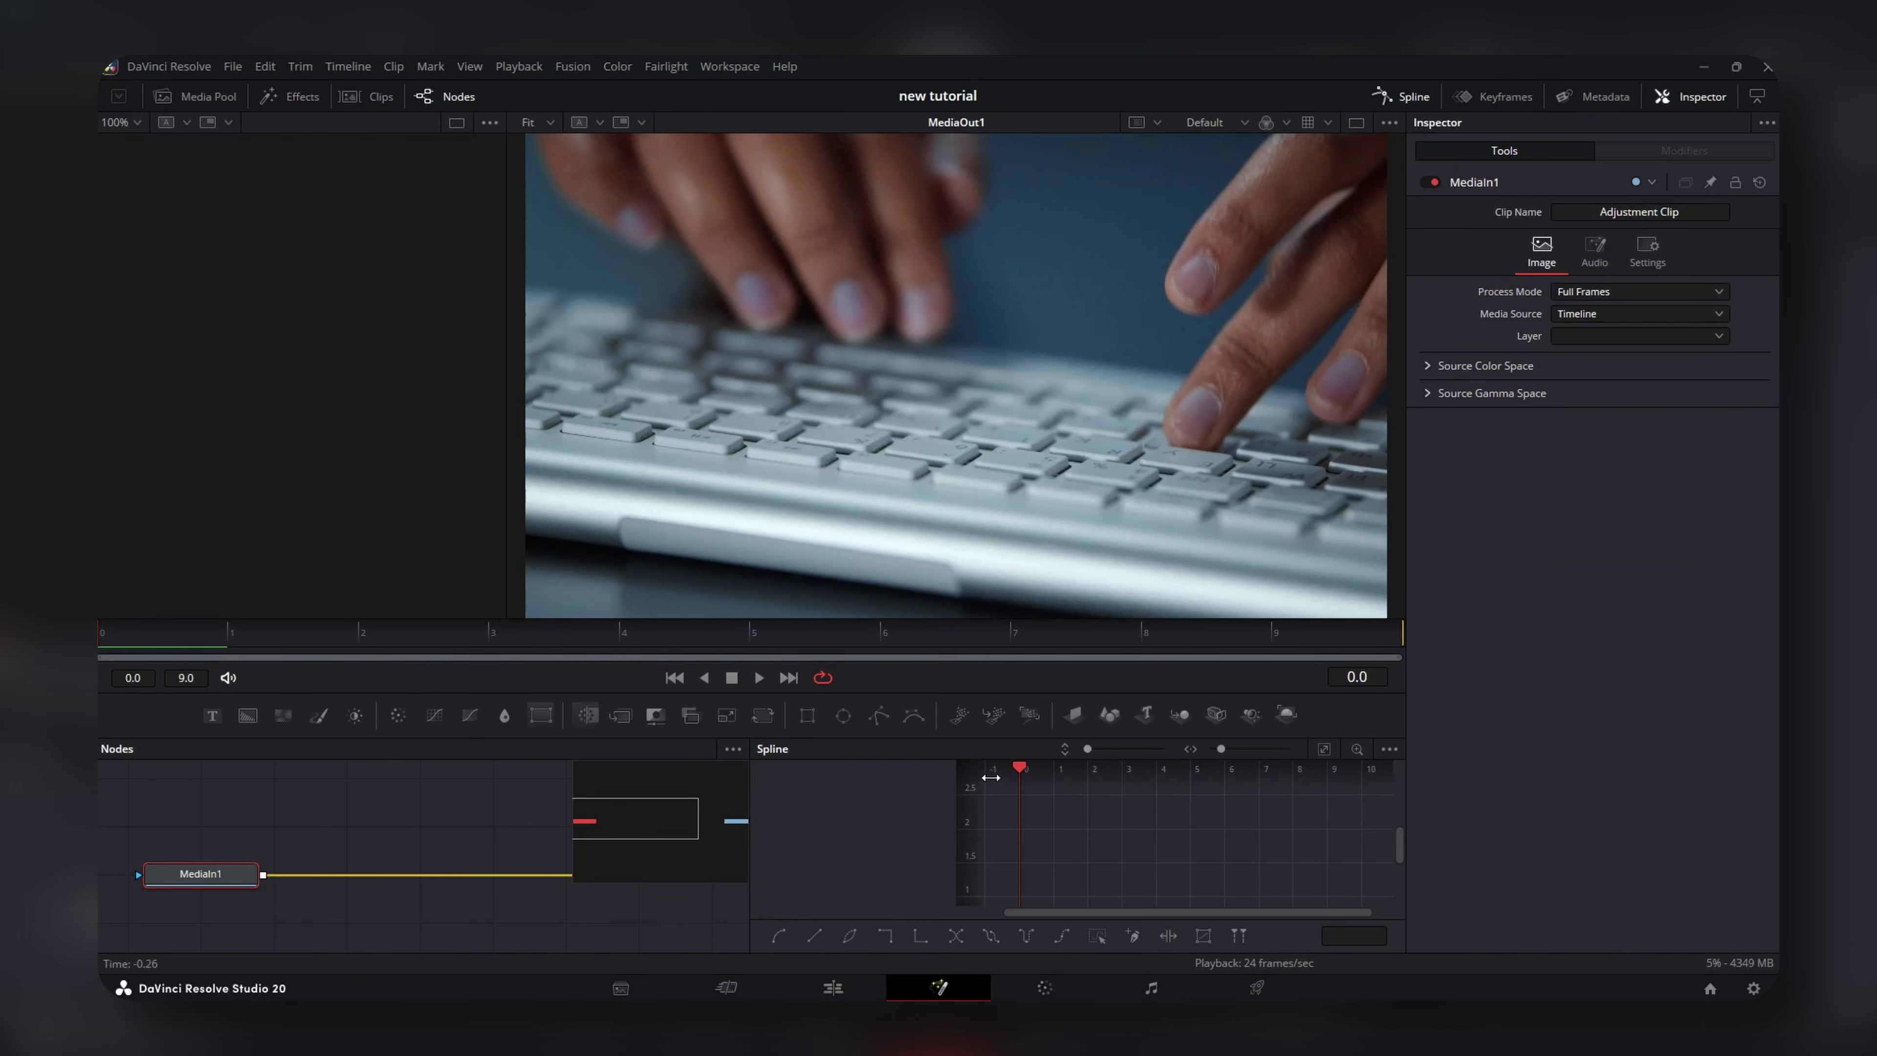
click(1404, 96)
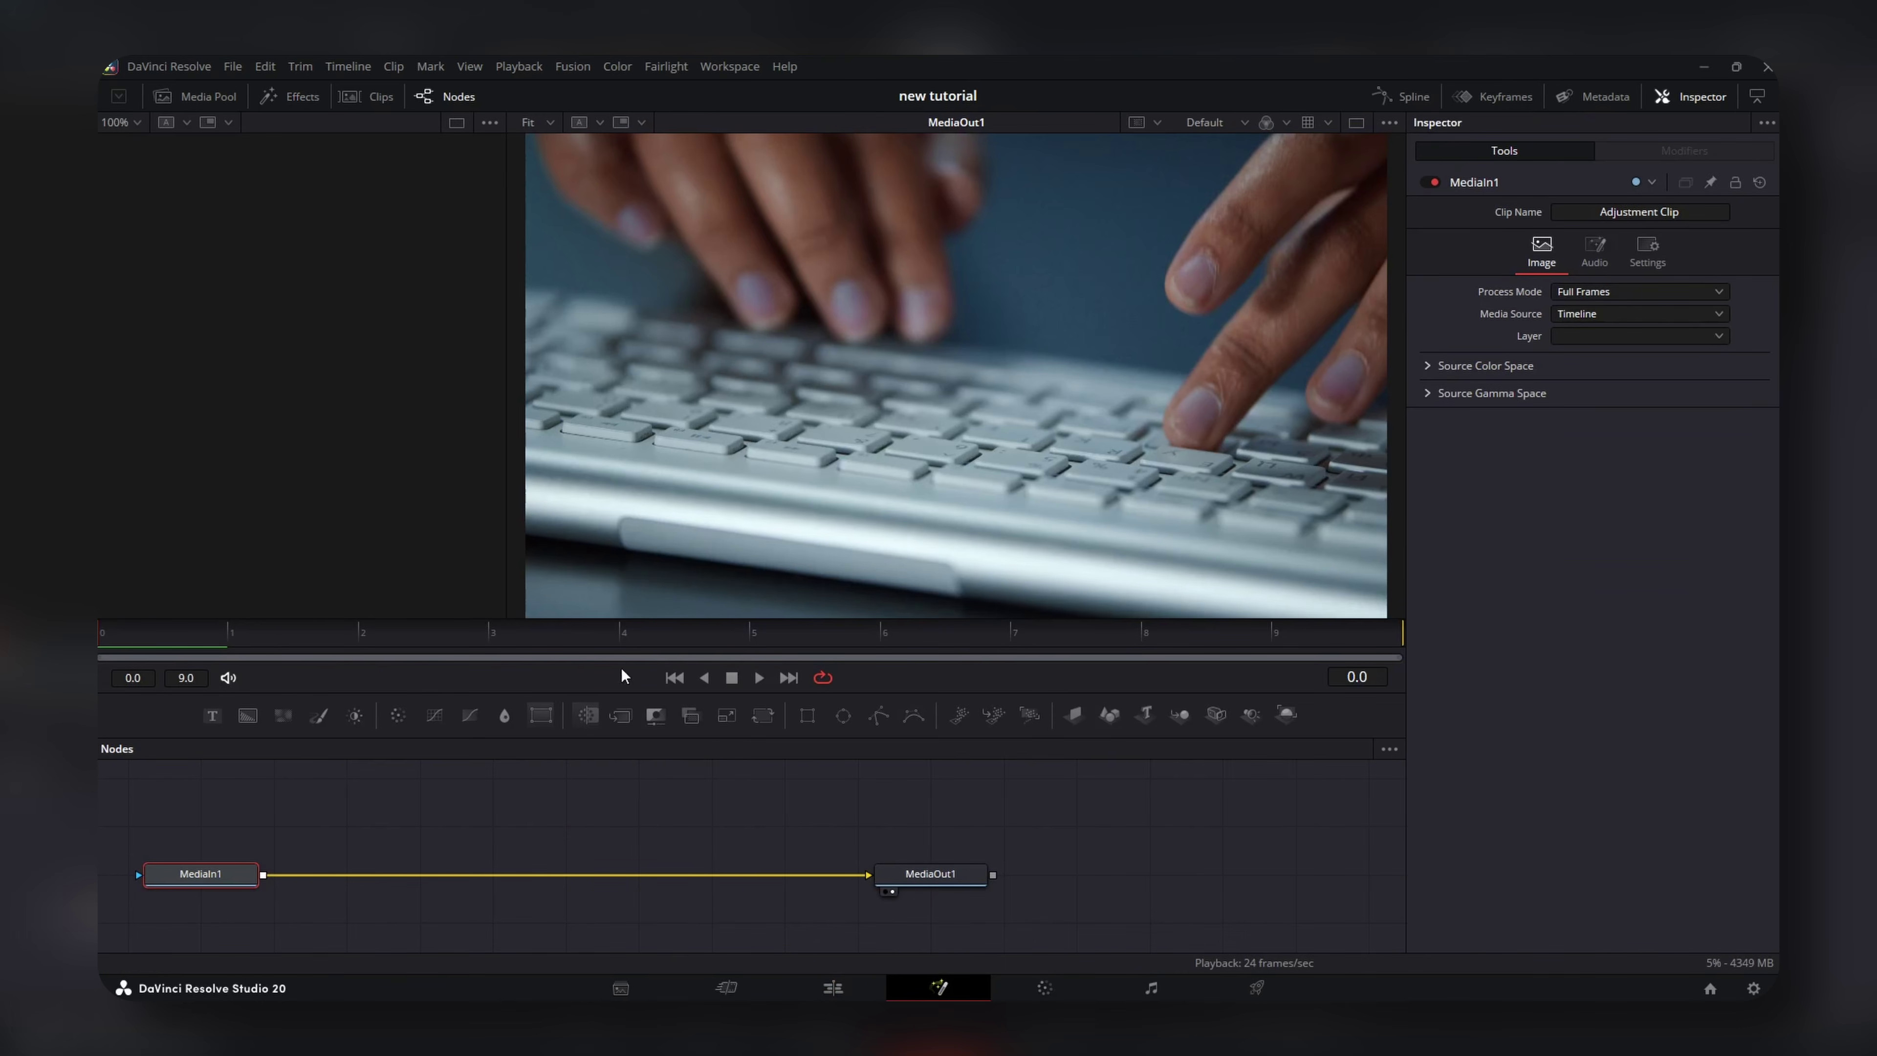
Add a Transform node after MediaIn1 and keyframe its Zoom at 0.75 on frame 0 and 1.0 on frame 10.
click(542, 715)
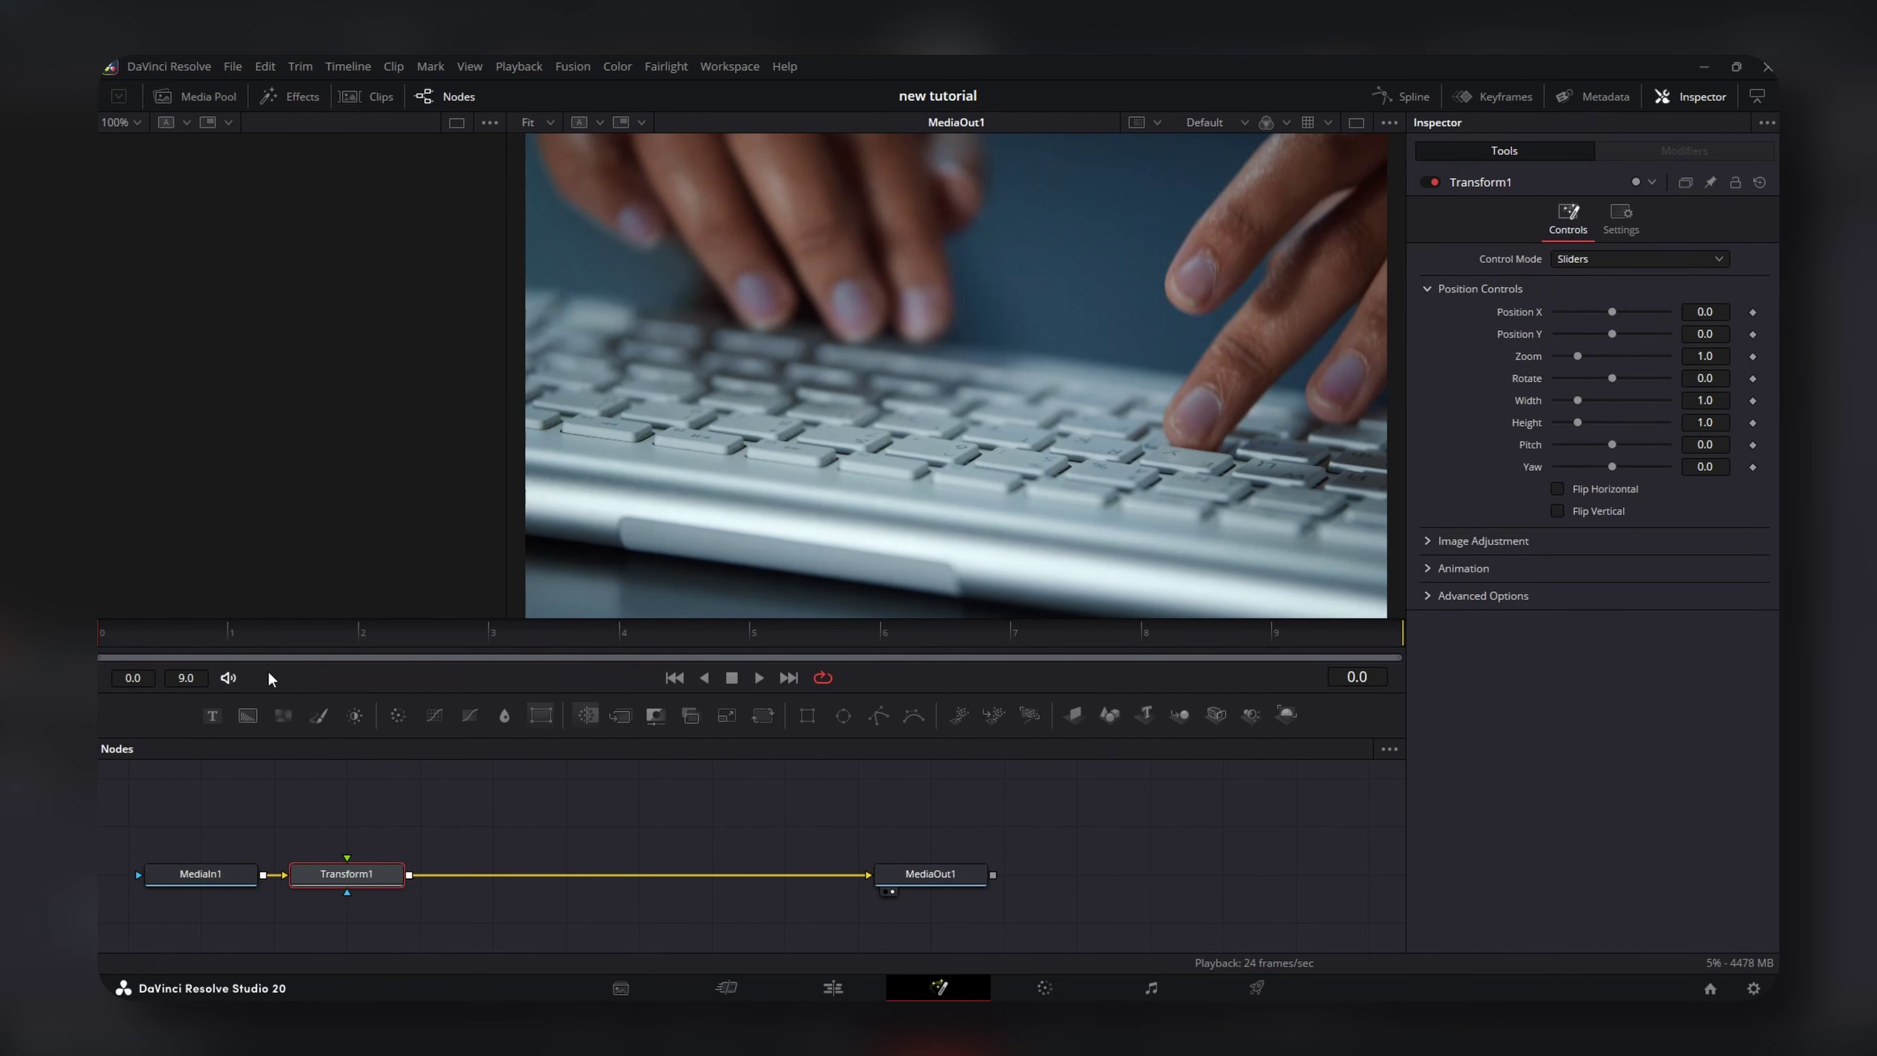
click(1753, 356)
click(1330, 623)
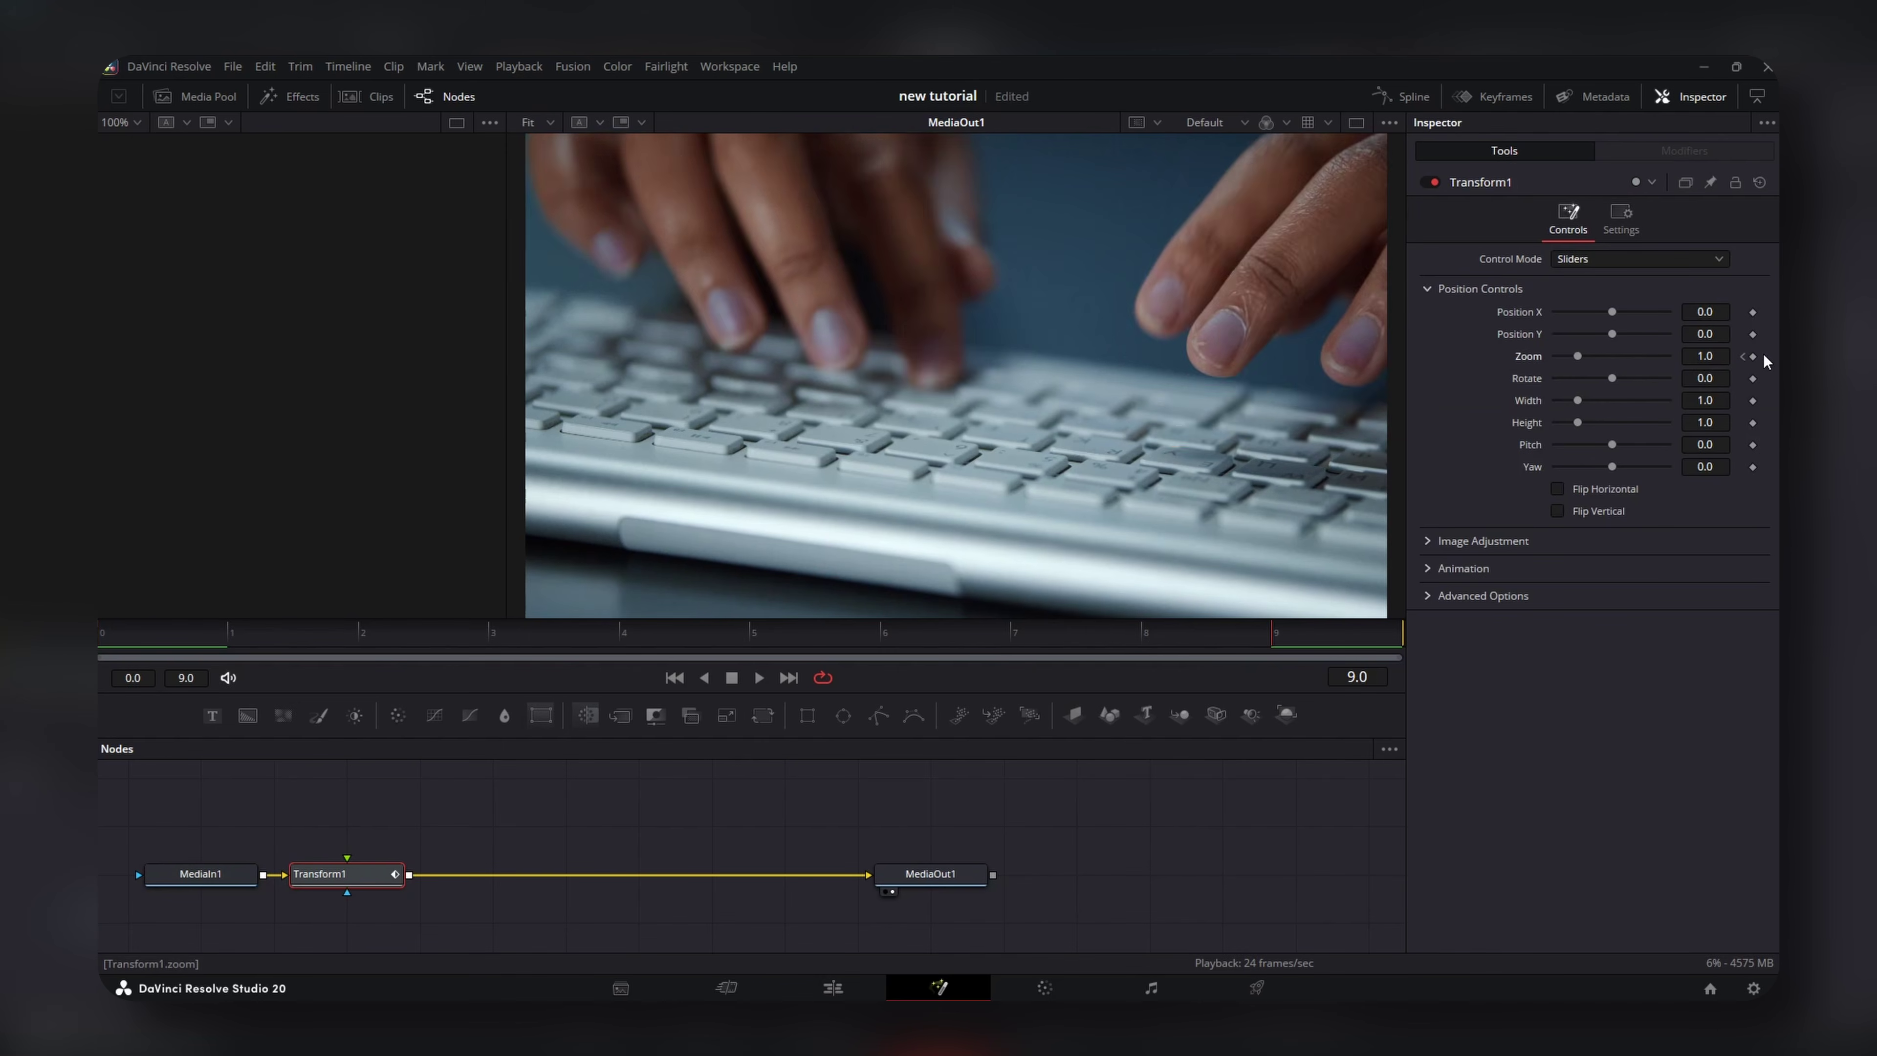
click(214, 637)
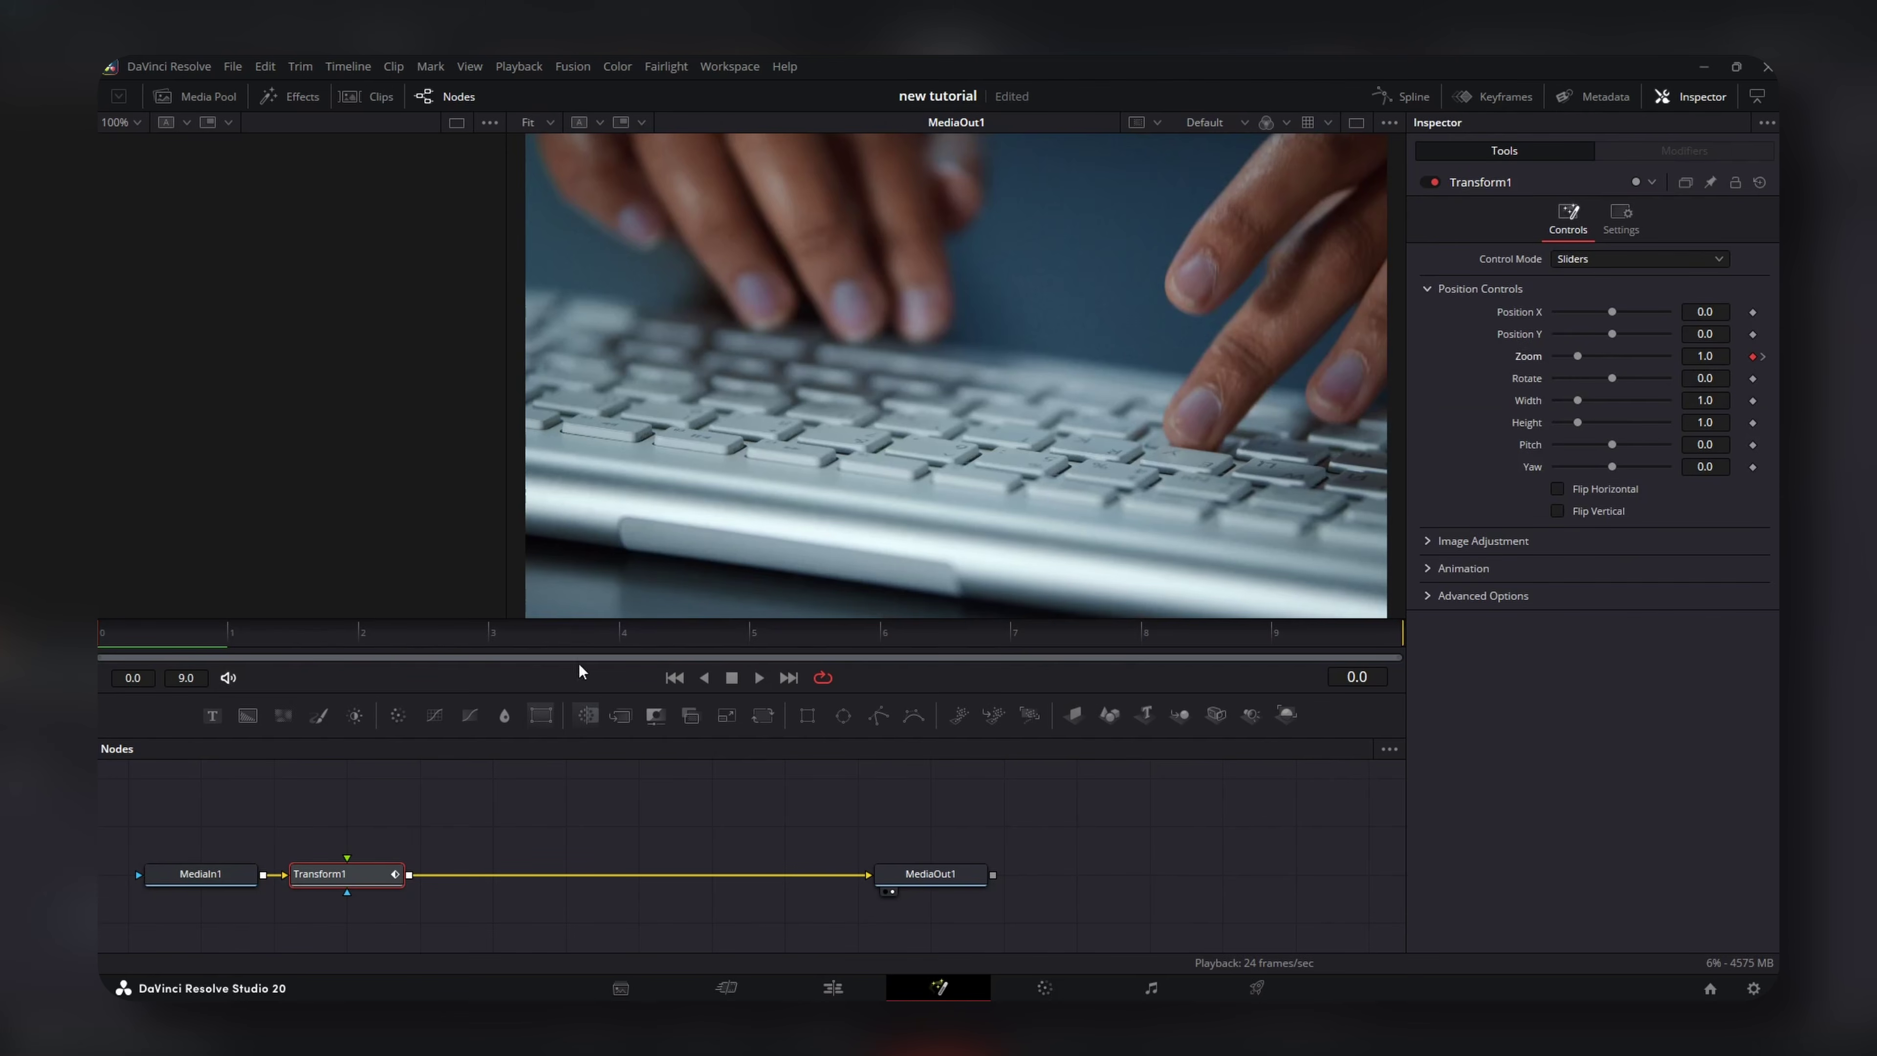
click(1721, 356)
key(Return)
Smooth the Zoom keyframes in the Spline editor and shape the handles so the curve rises steeply at first and eases out.
click(1409, 100)
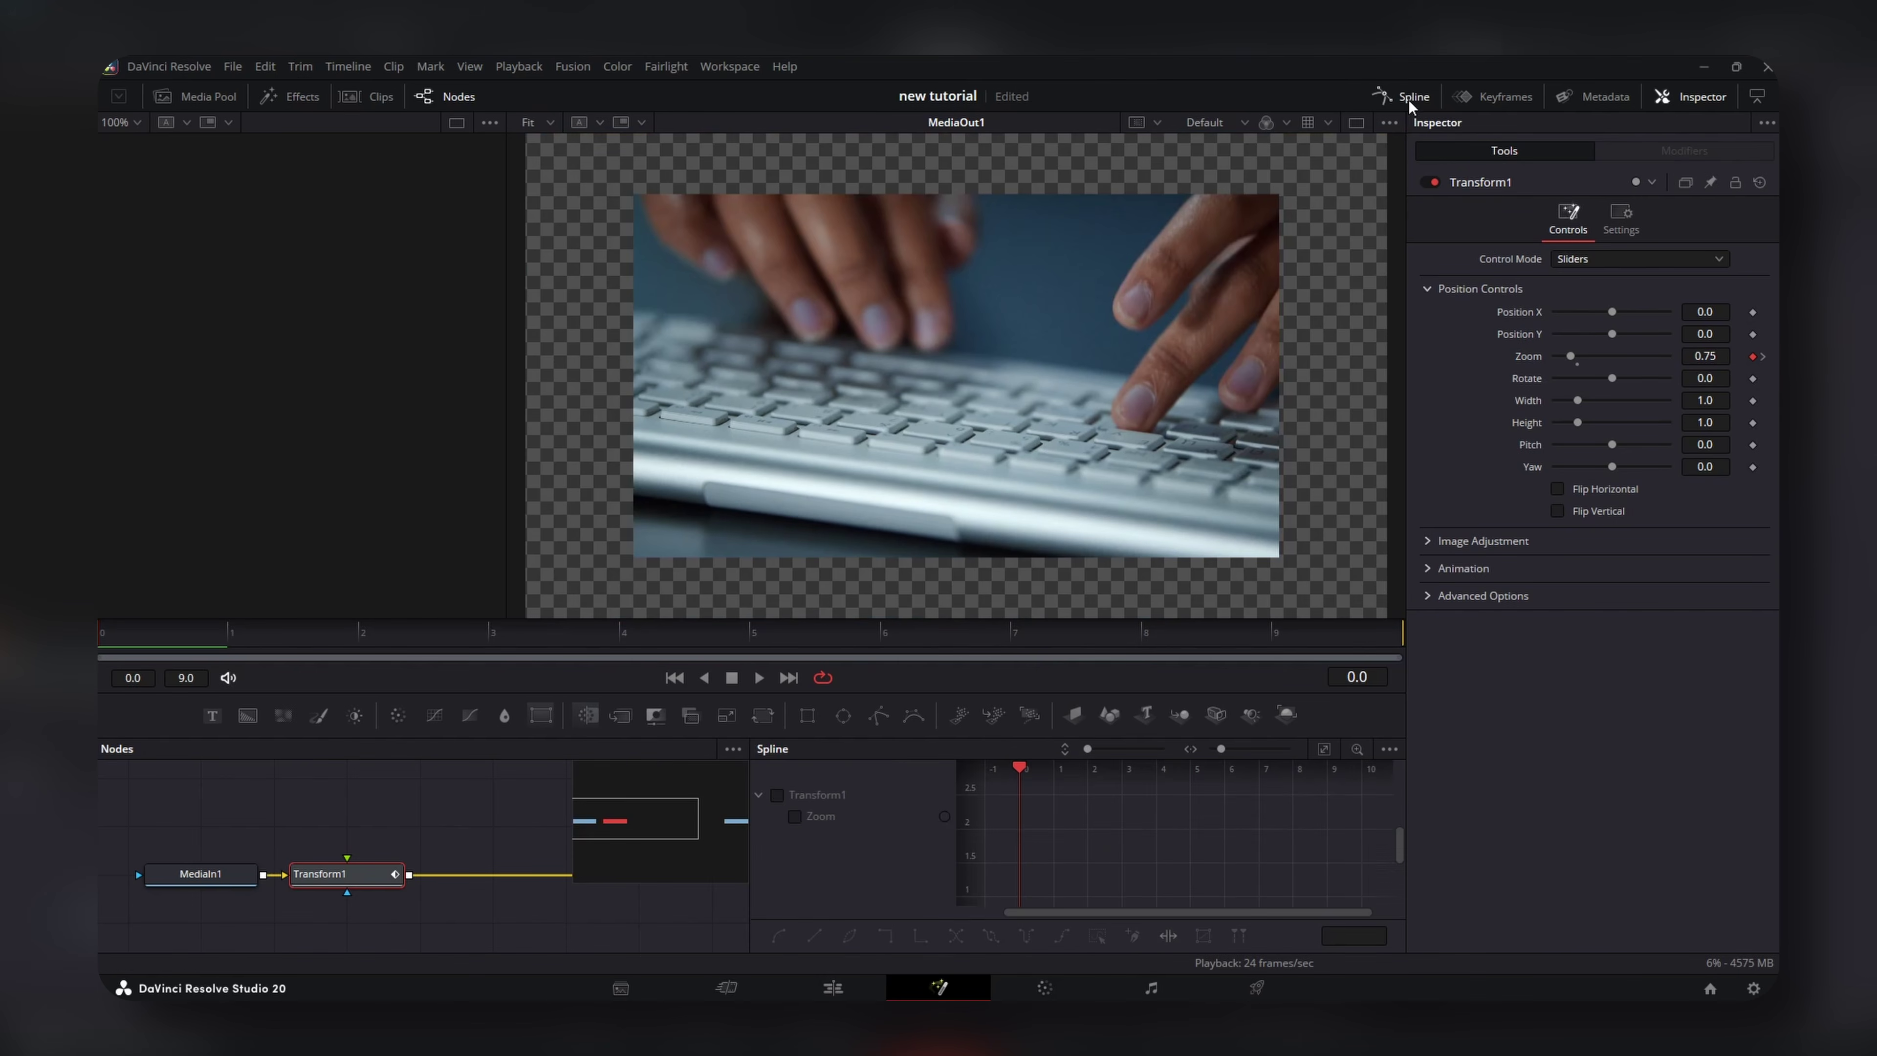
click(820, 815)
click(1324, 748)
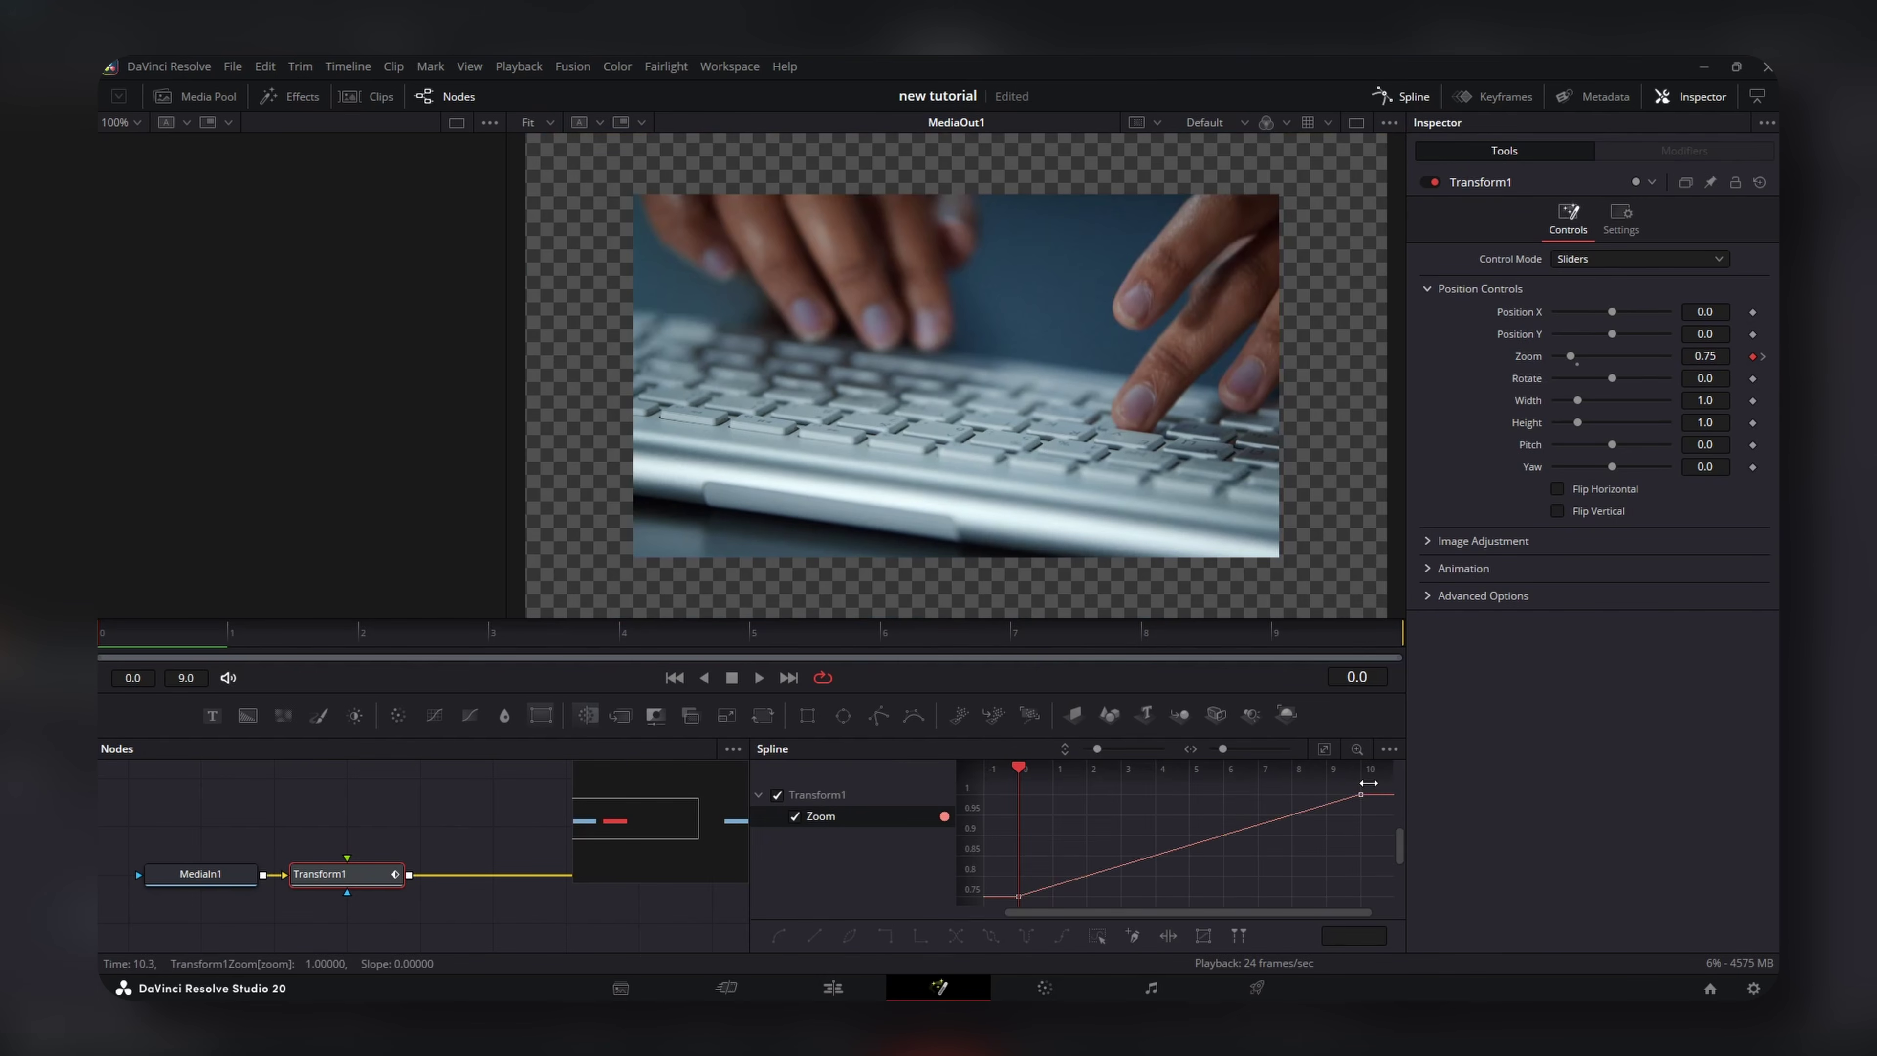
key(ctrl+a)
key(s)
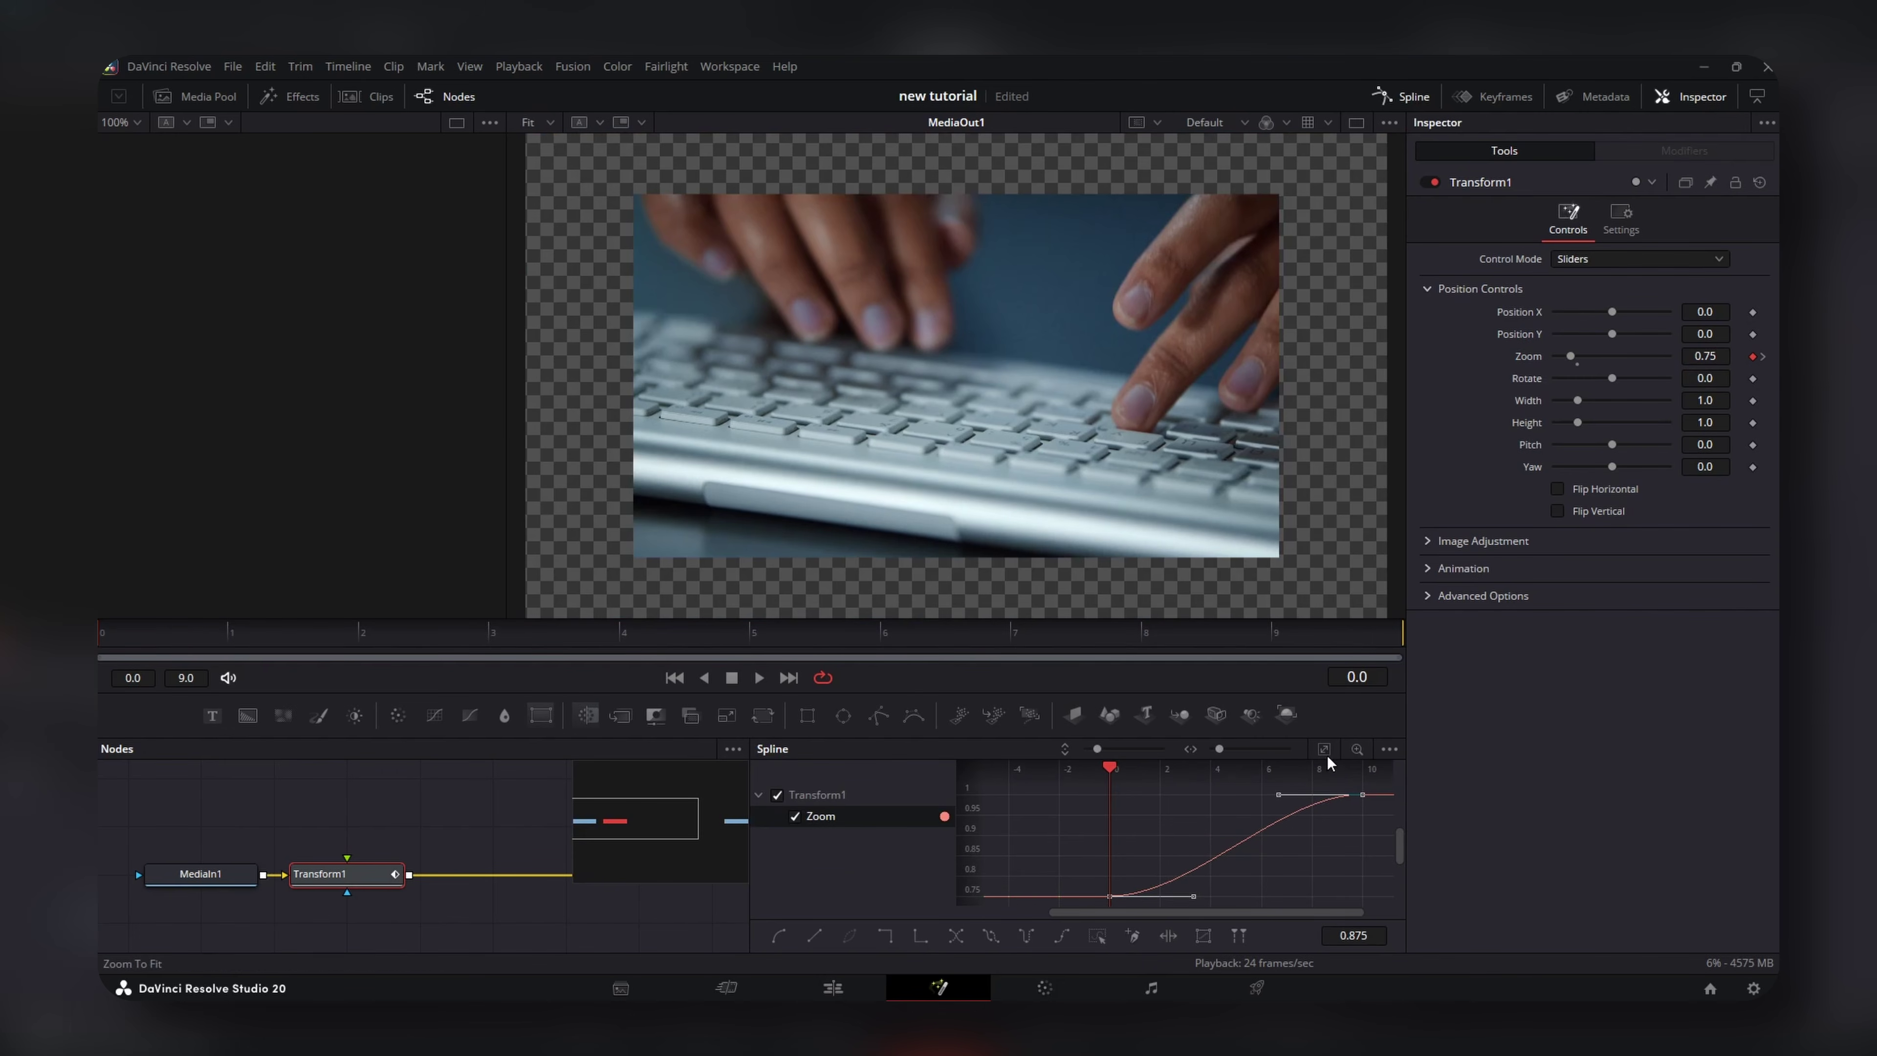
click(1324, 748)
drag(1133, 896, 1028, 804)
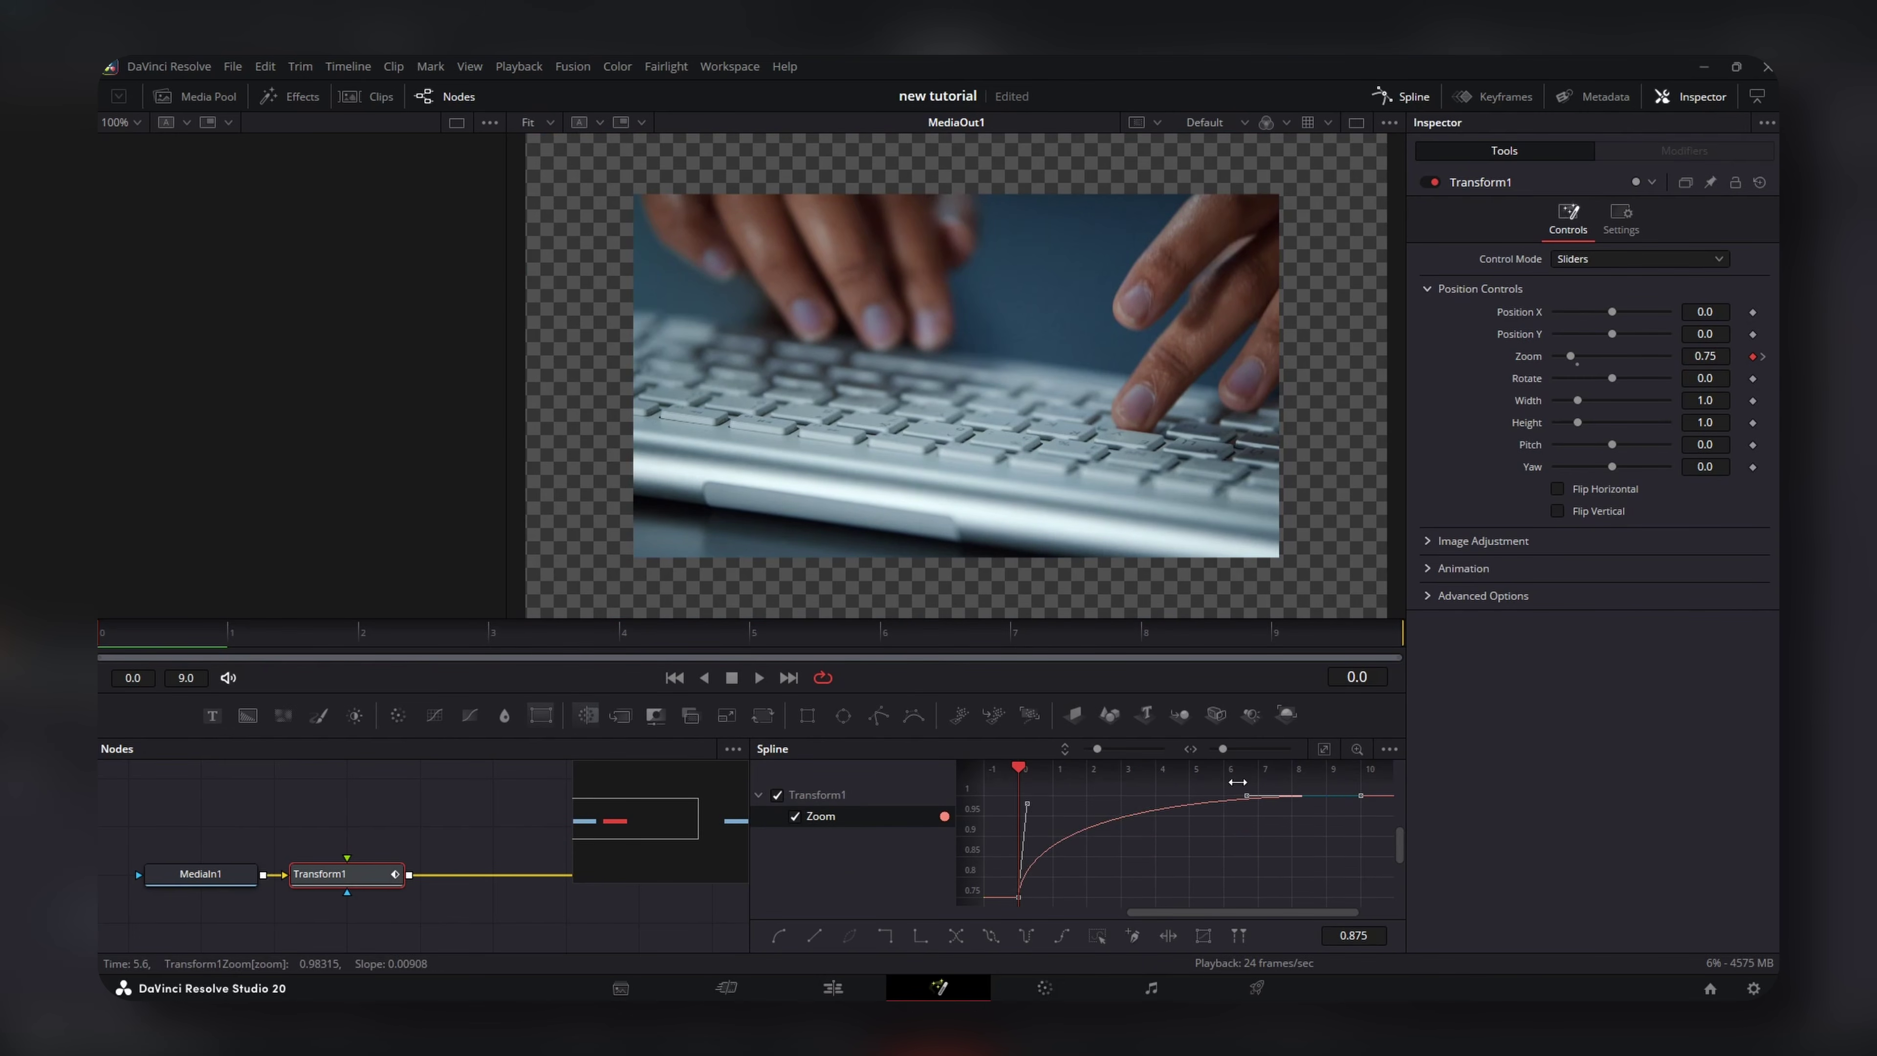
drag(1246, 796, 1032, 795)
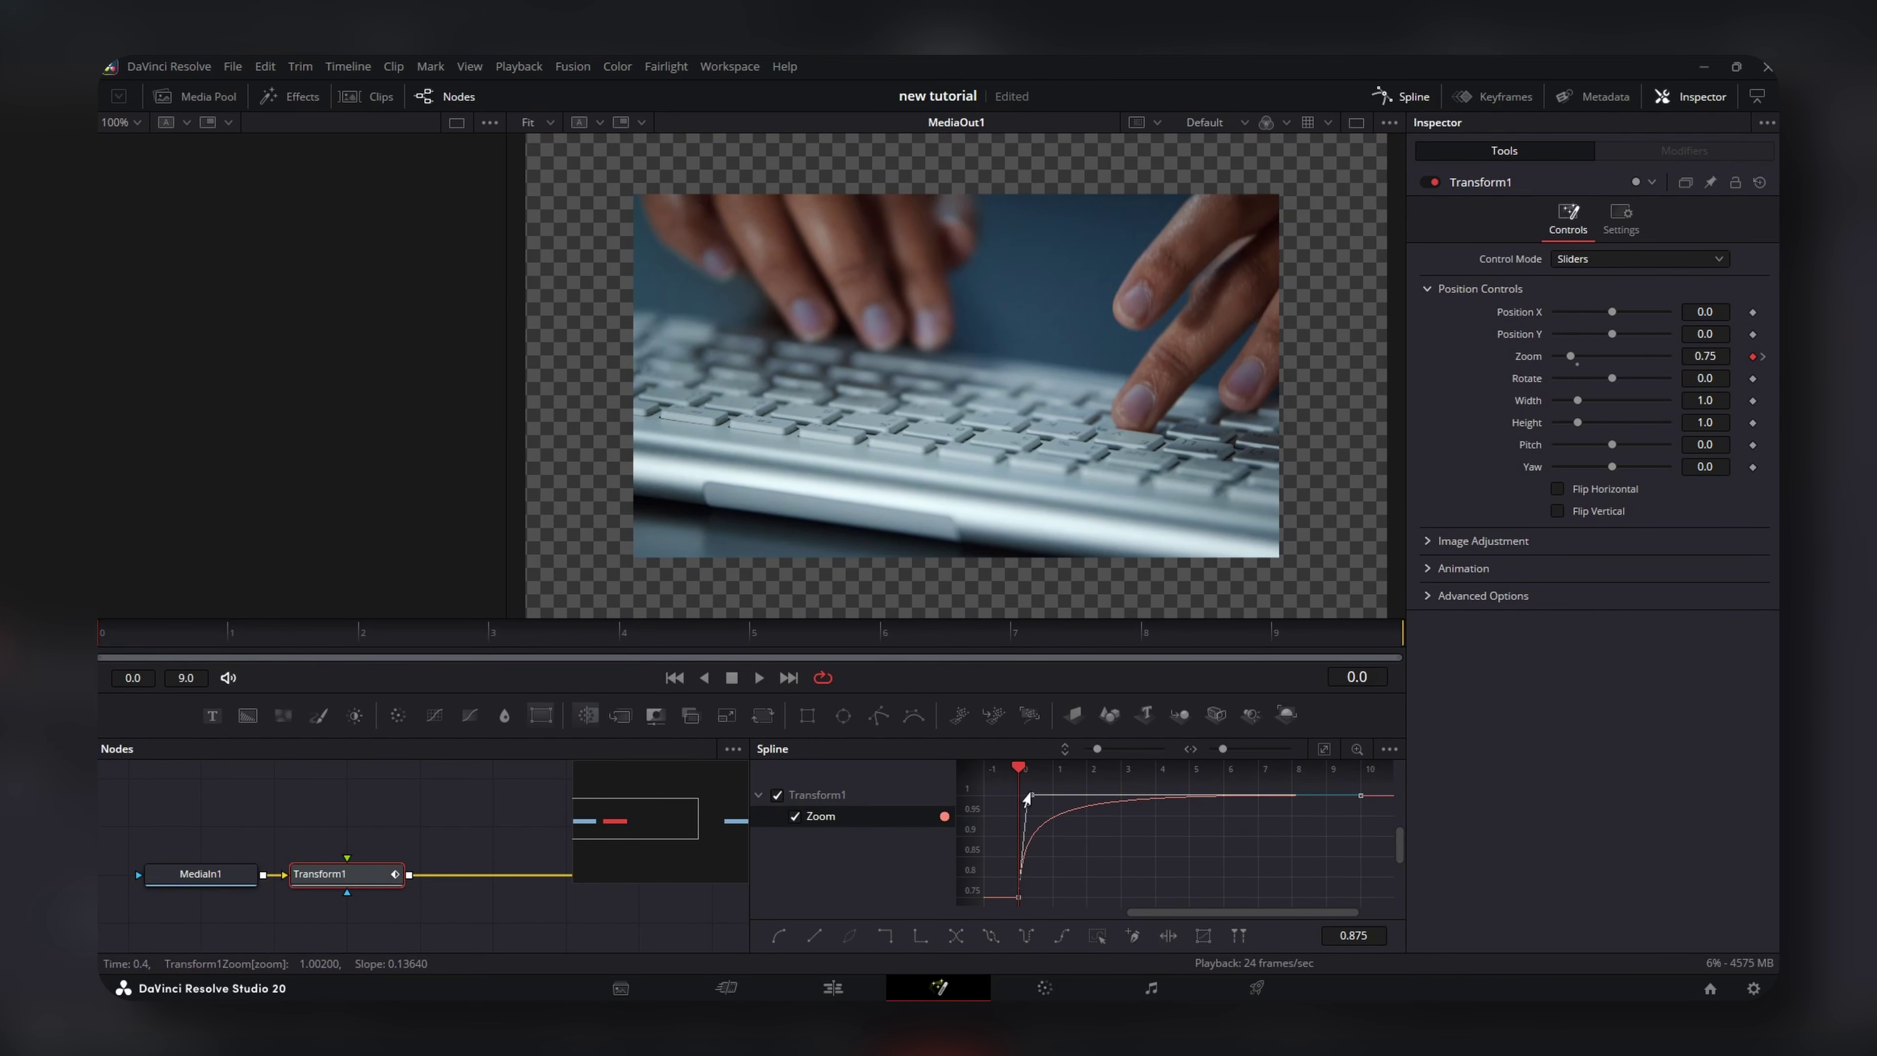
Set the Transform node's Motion Blur to 0.5 and Edge Behaviour to Reflect for the adjustment clip after the cut.
click(1426, 567)
click(1636, 596)
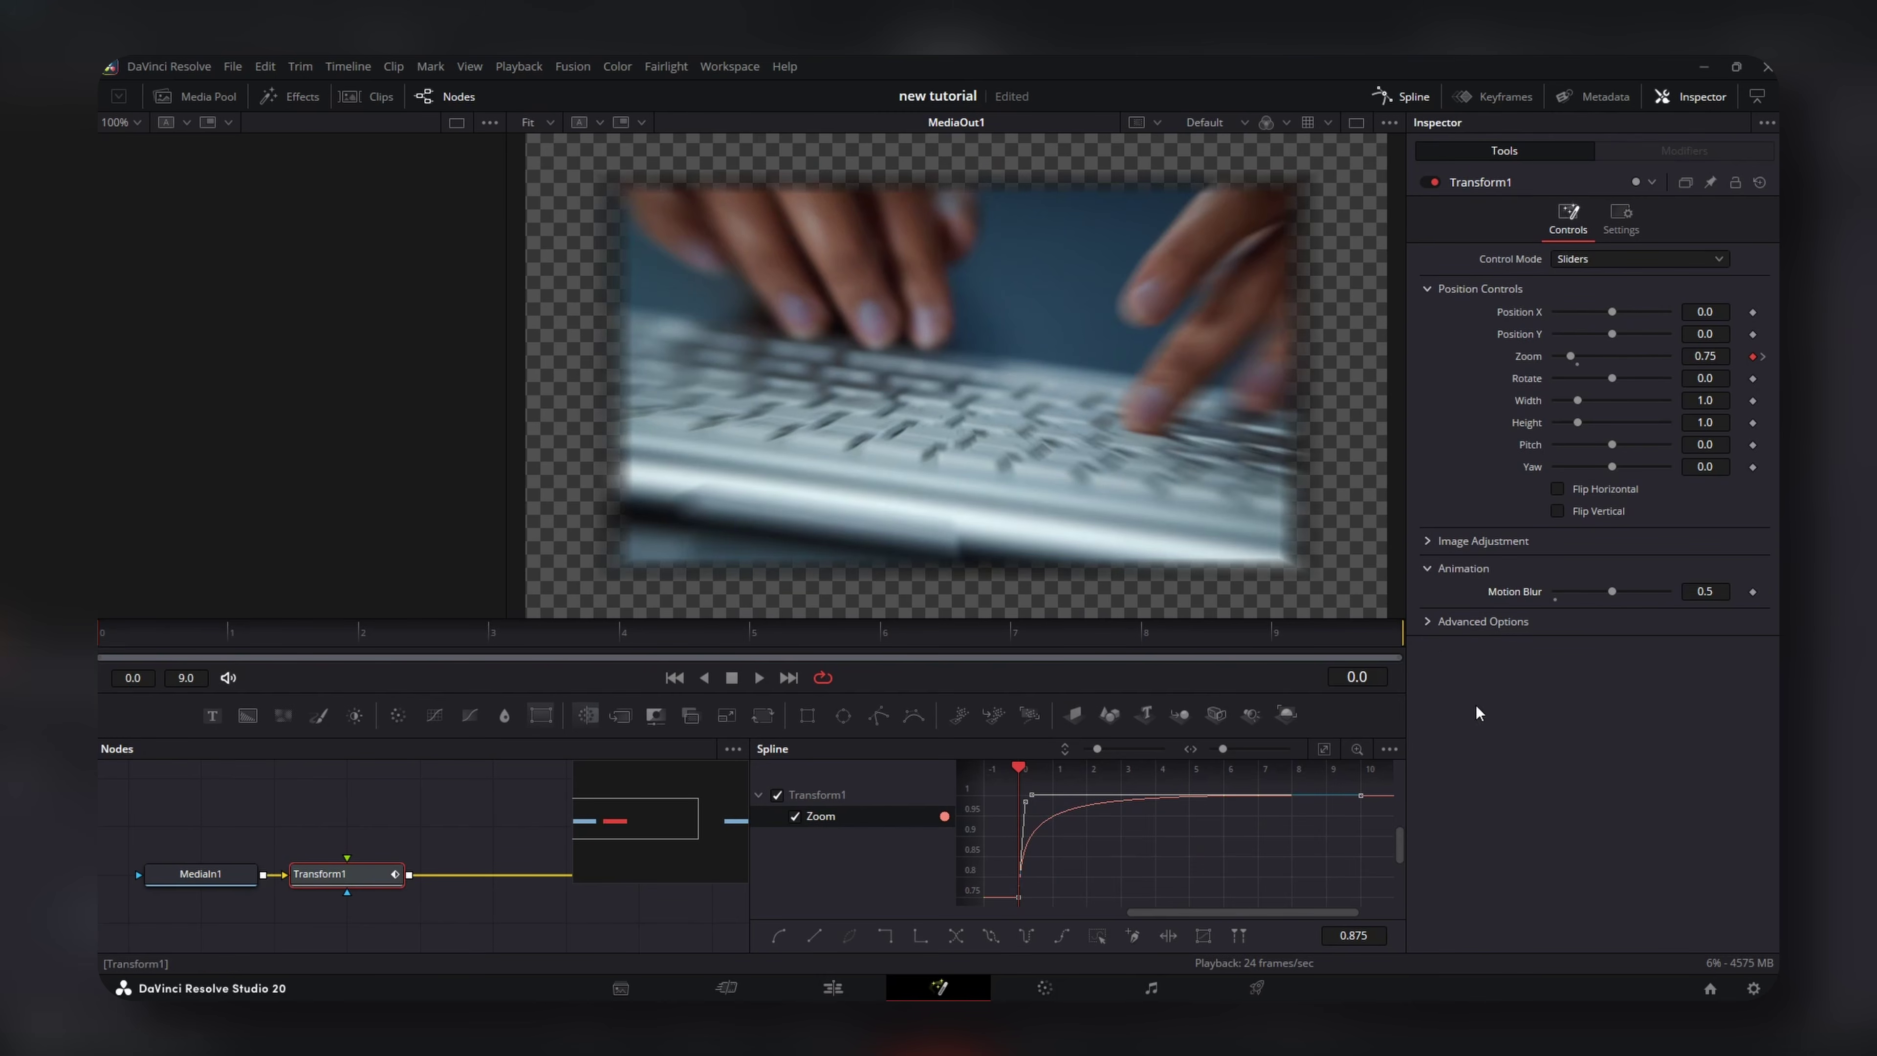
click(1425, 620)
click(1585, 645)
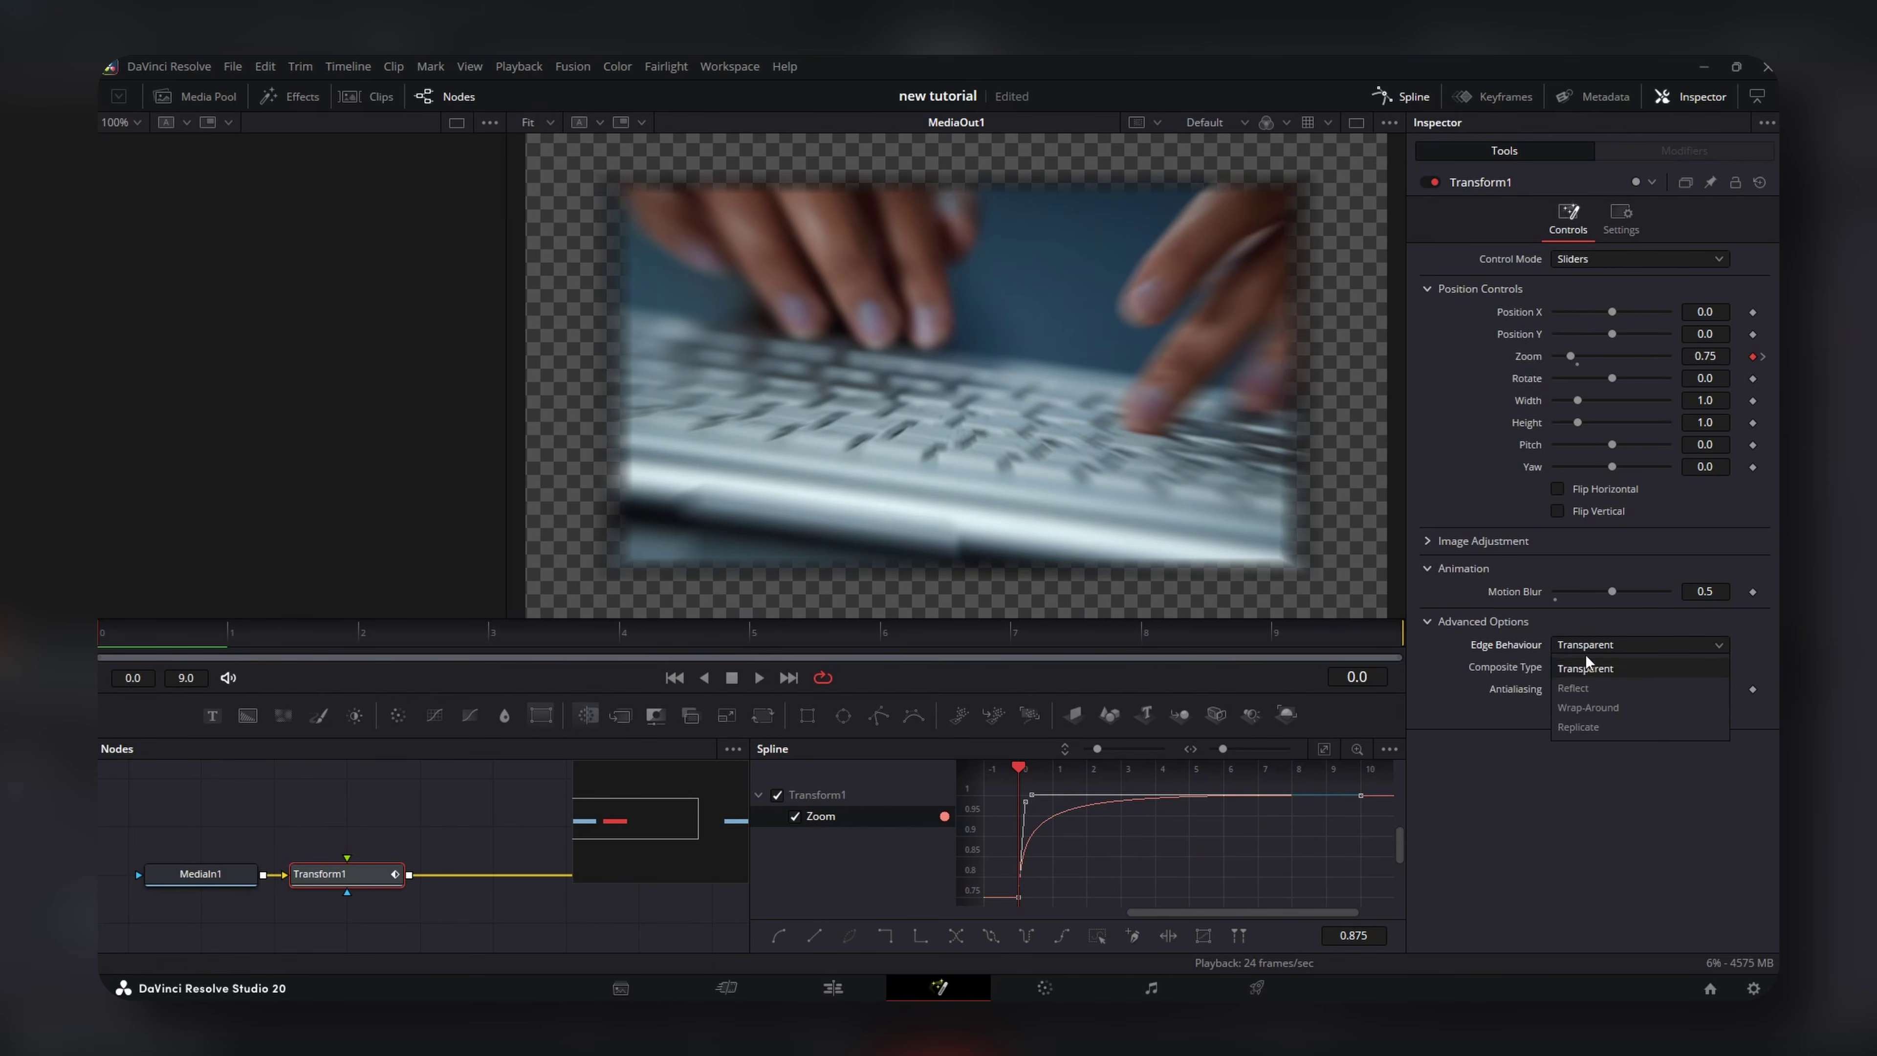
click(1588, 682)
Play the finished zoom transition across the cut in the edit timeline.
key(space)
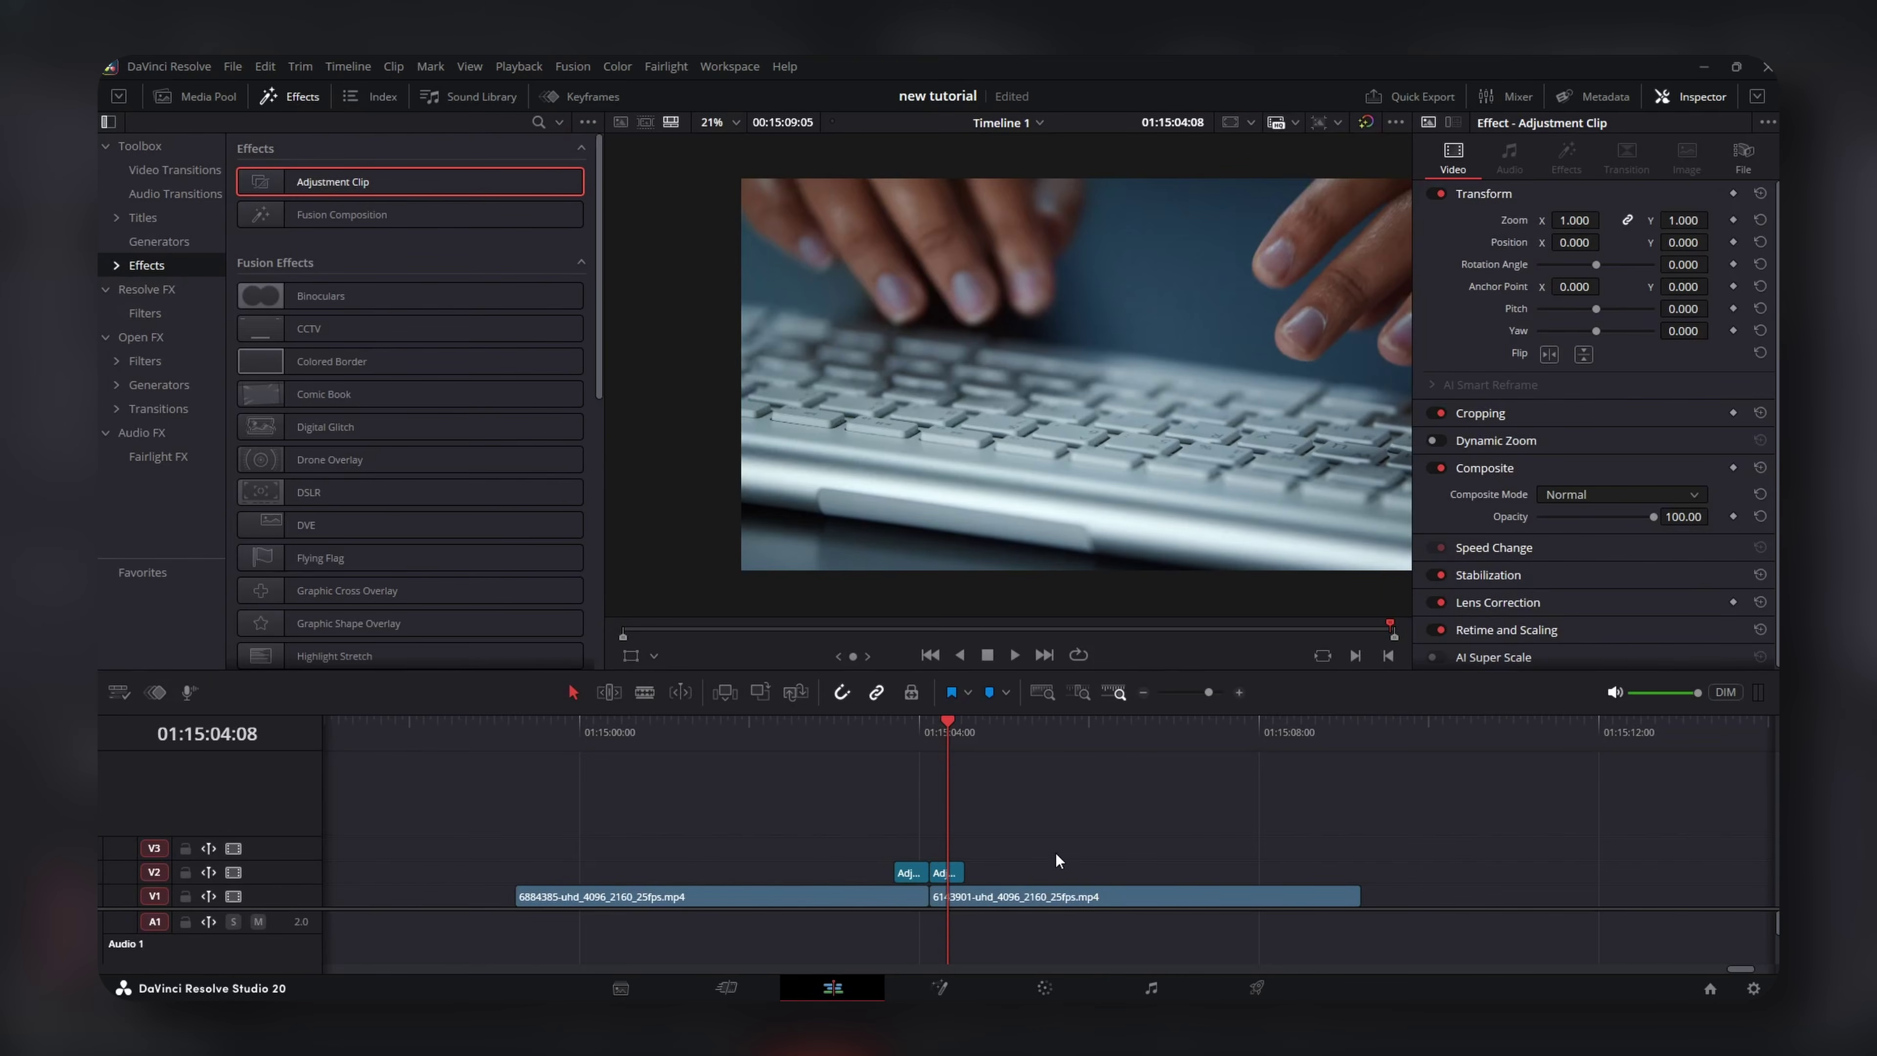
click(914, 736)
key(space)
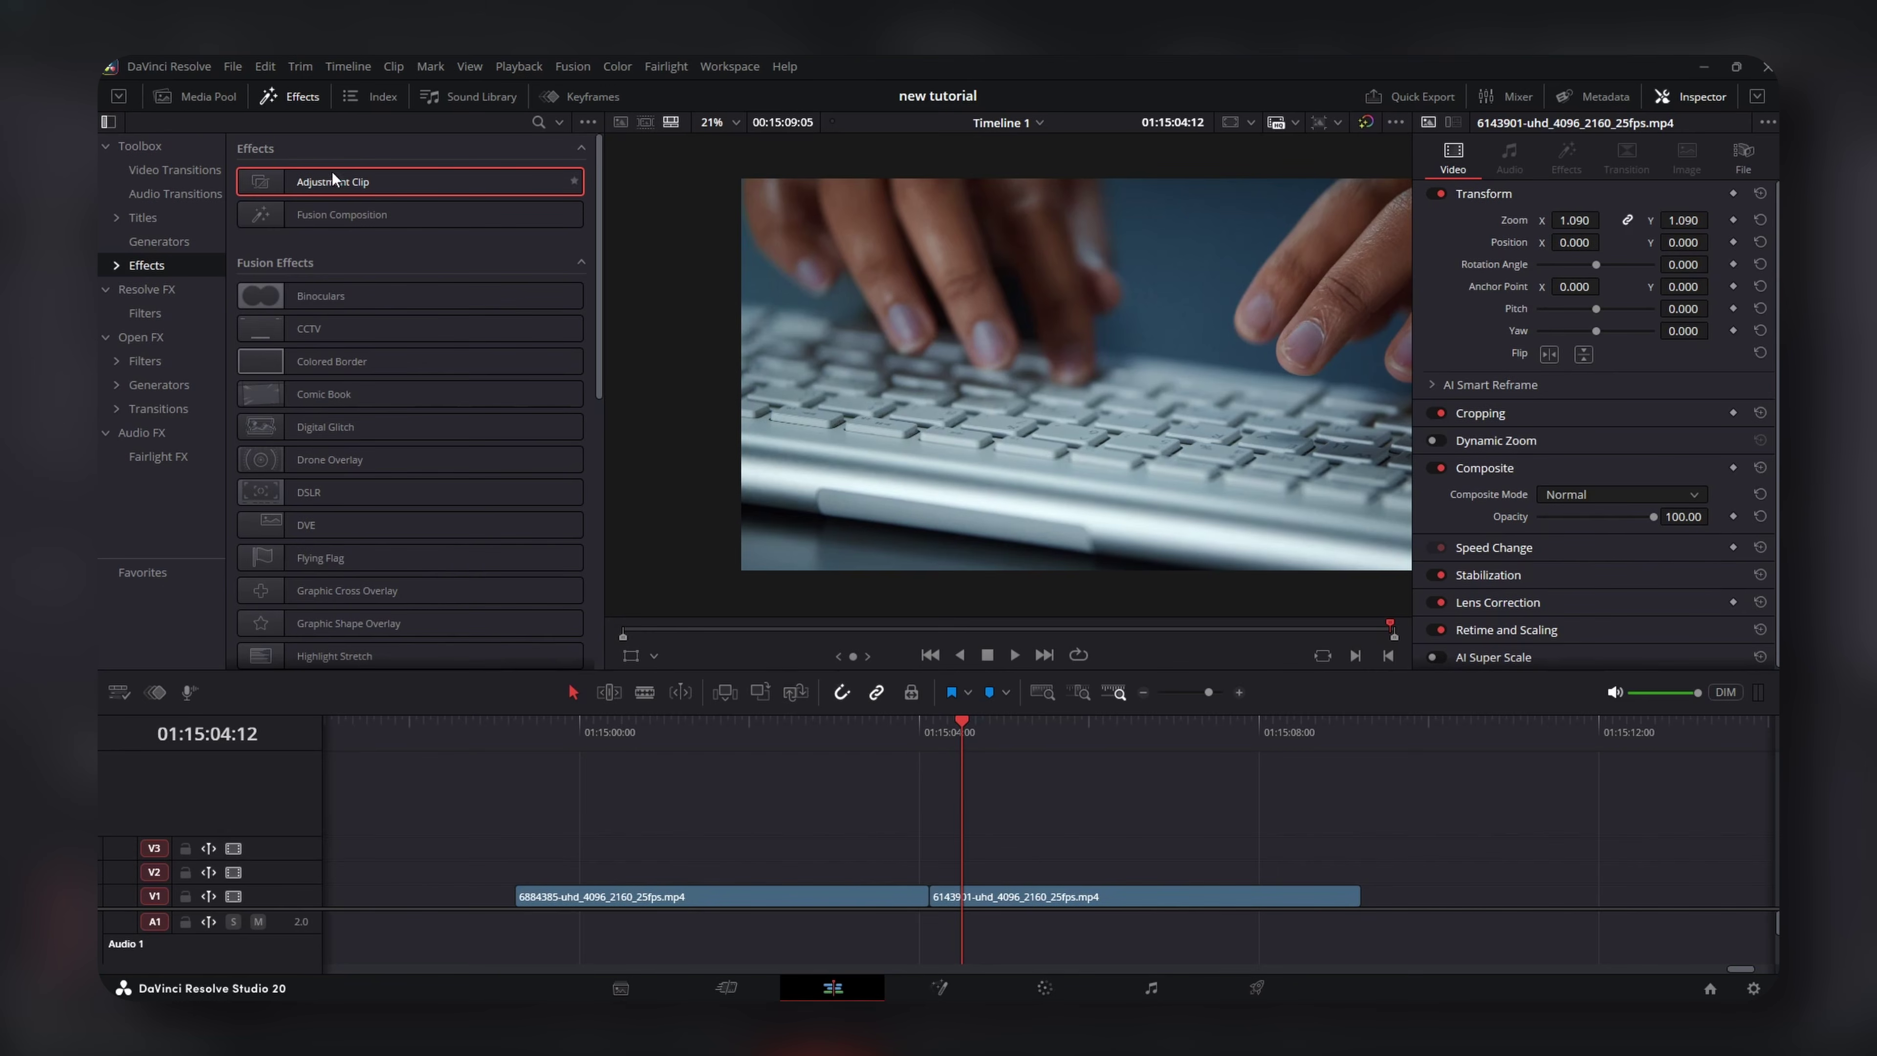
Place a new Adjustment Clip on V2 at the start of the second video clip, split it at 01:15:04:08 and delete the remainder.
drag(337, 181, 928, 872)
click(943, 730)
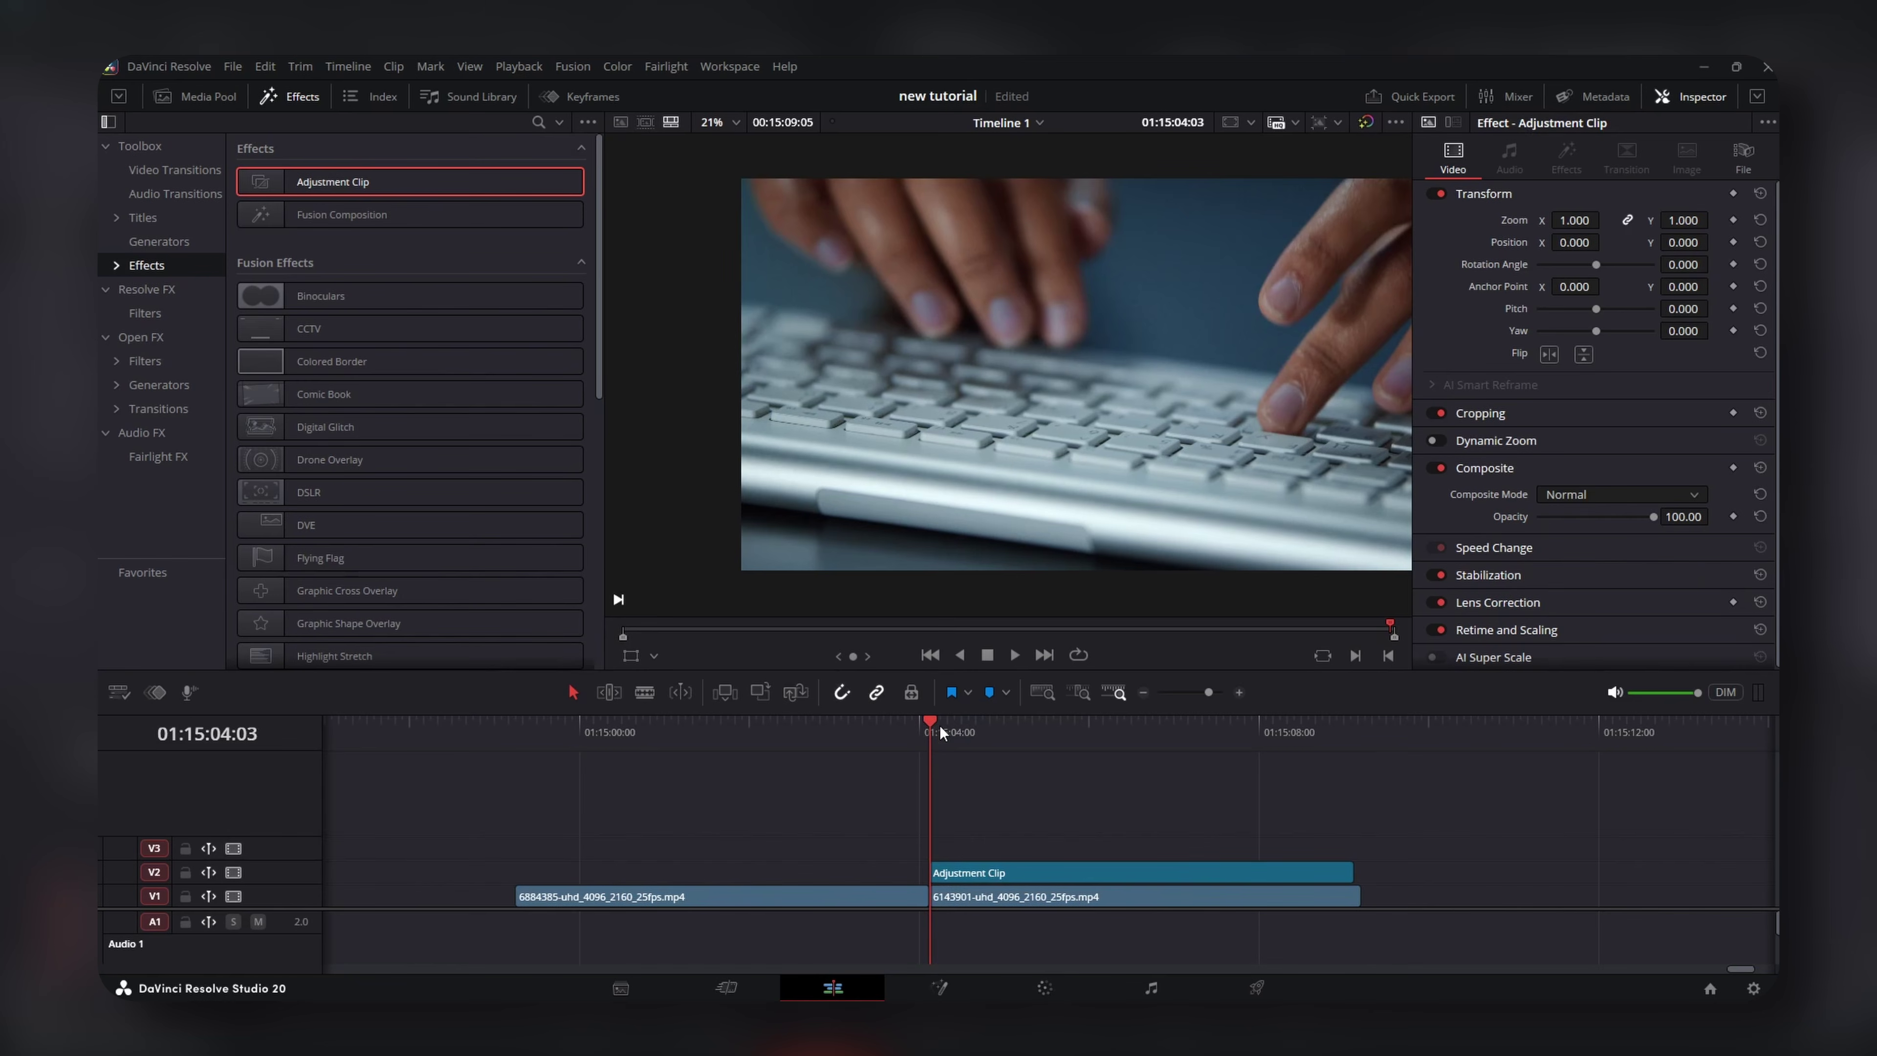
key(space)
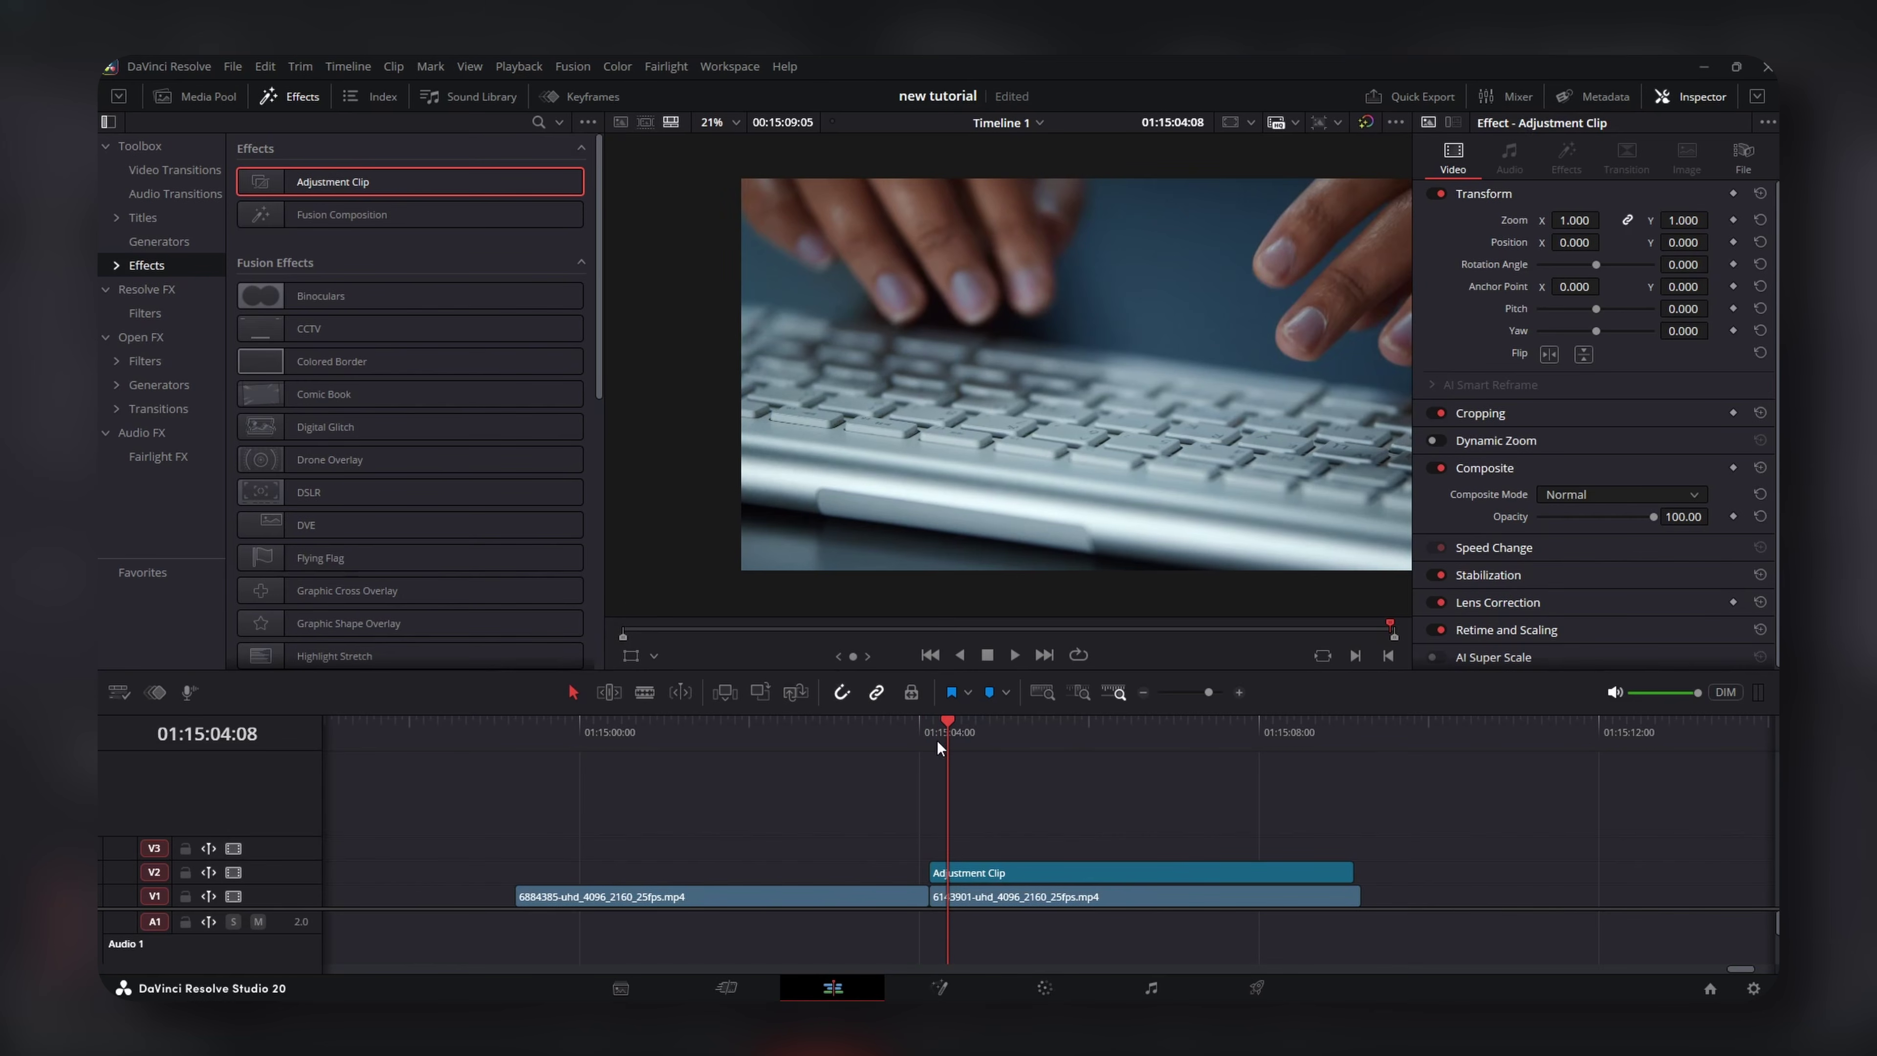
key(ctrl+b)
click(993, 867)
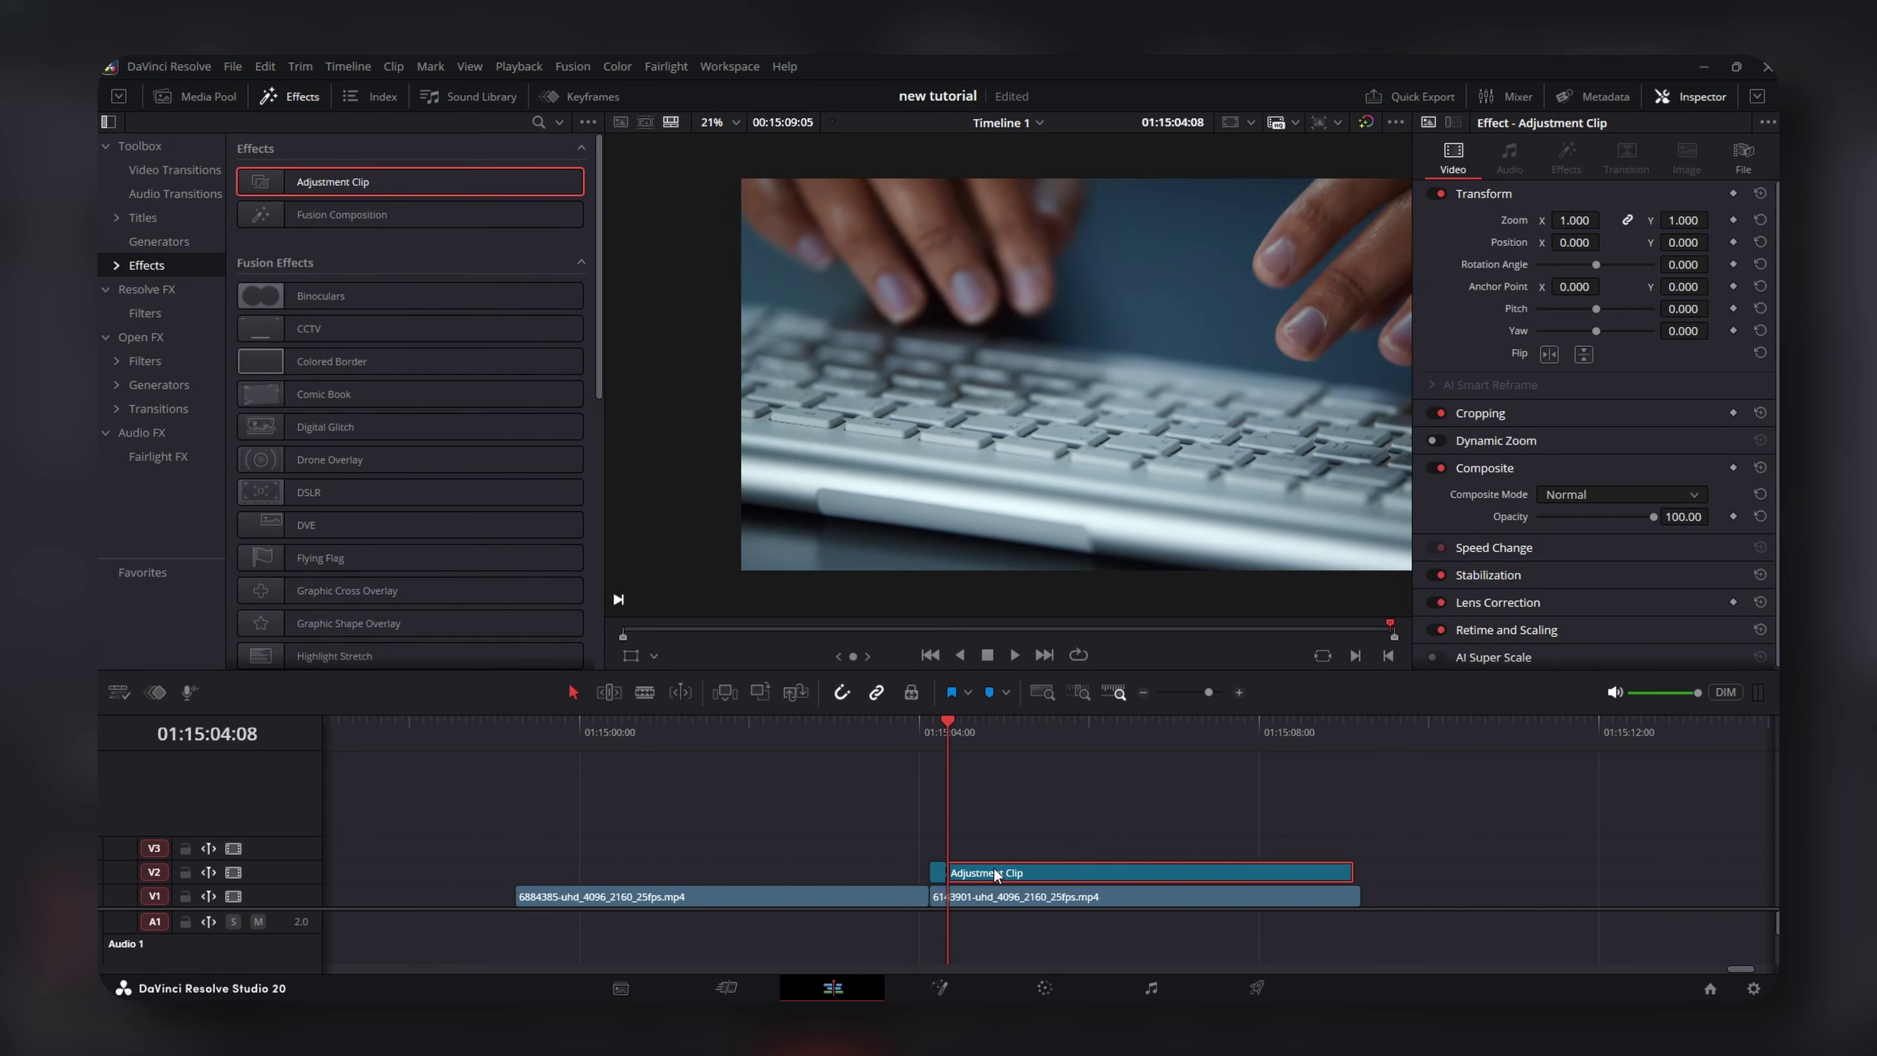
key(Delete)
Duplicate the short adjustment clip to the other side of the cut, and open the one before the cut in Fusion without the Spline editor.
drag(939, 876, 942, 875)
click(921, 742)
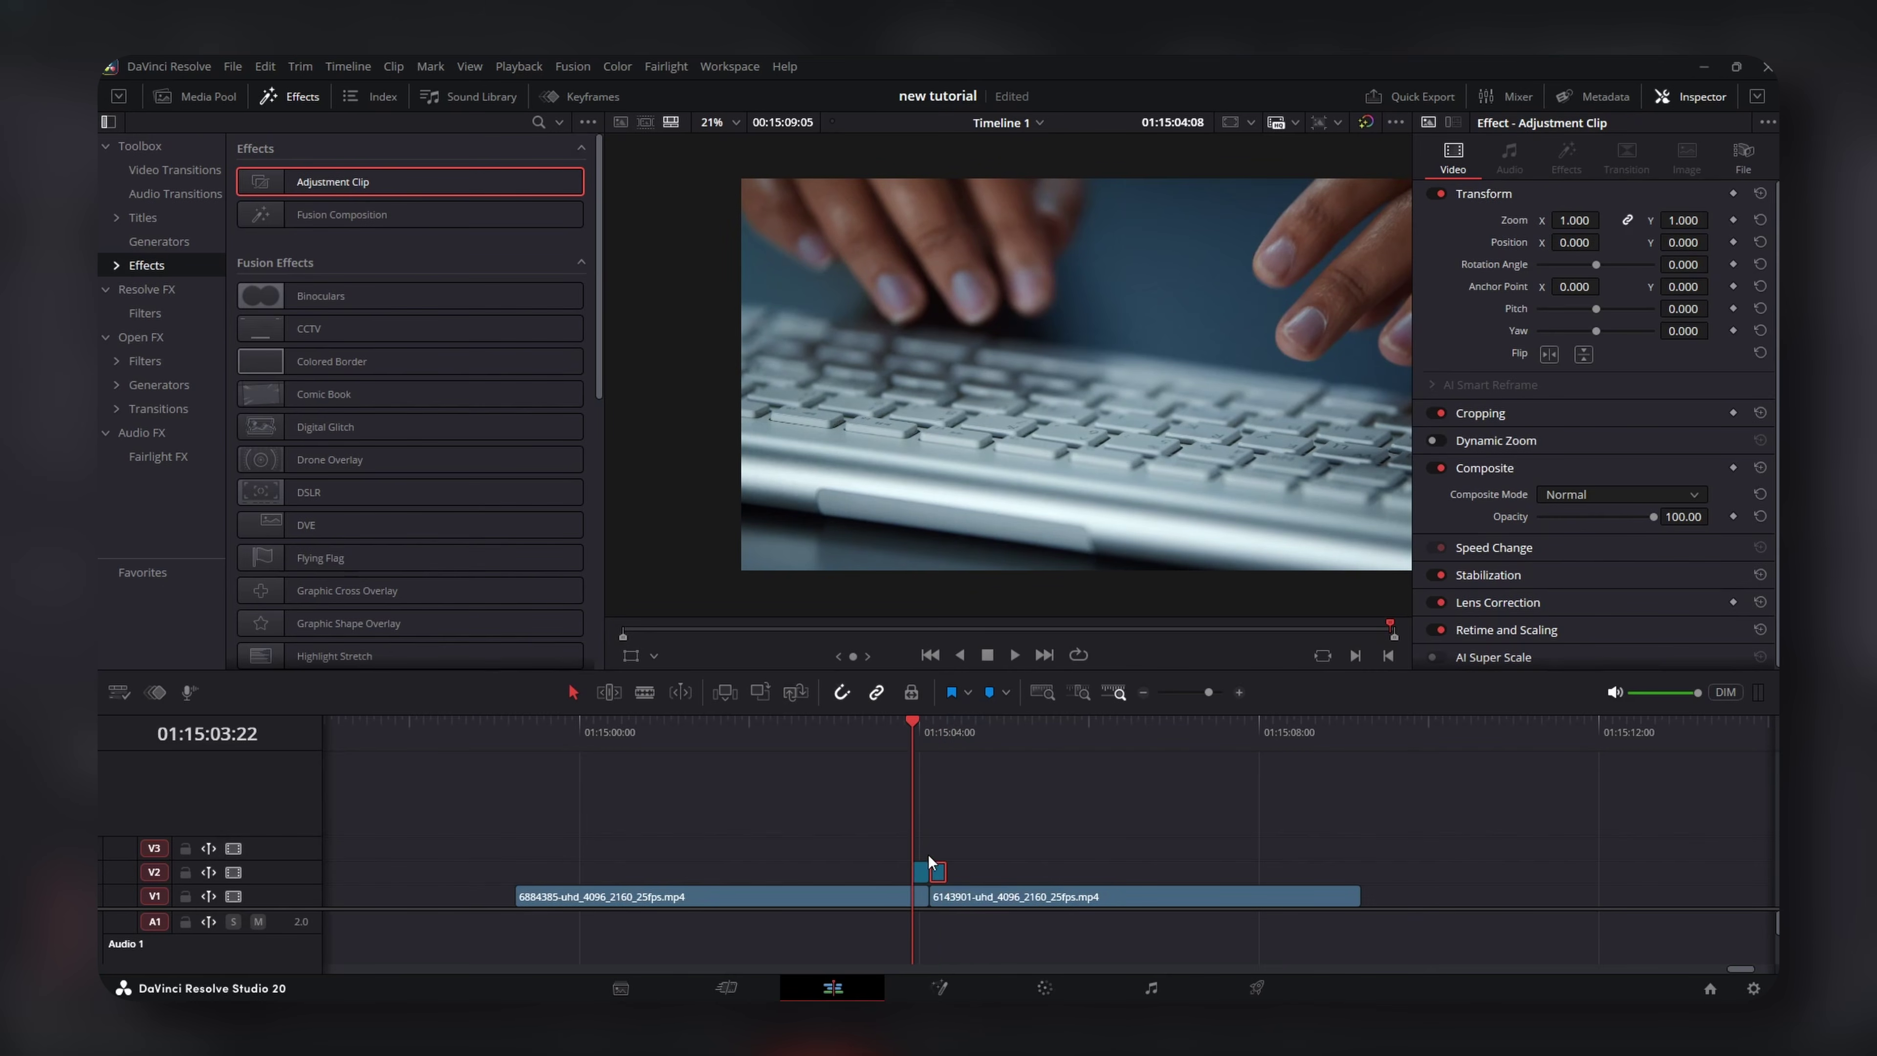
right_click(919, 874)
click(1018, 777)
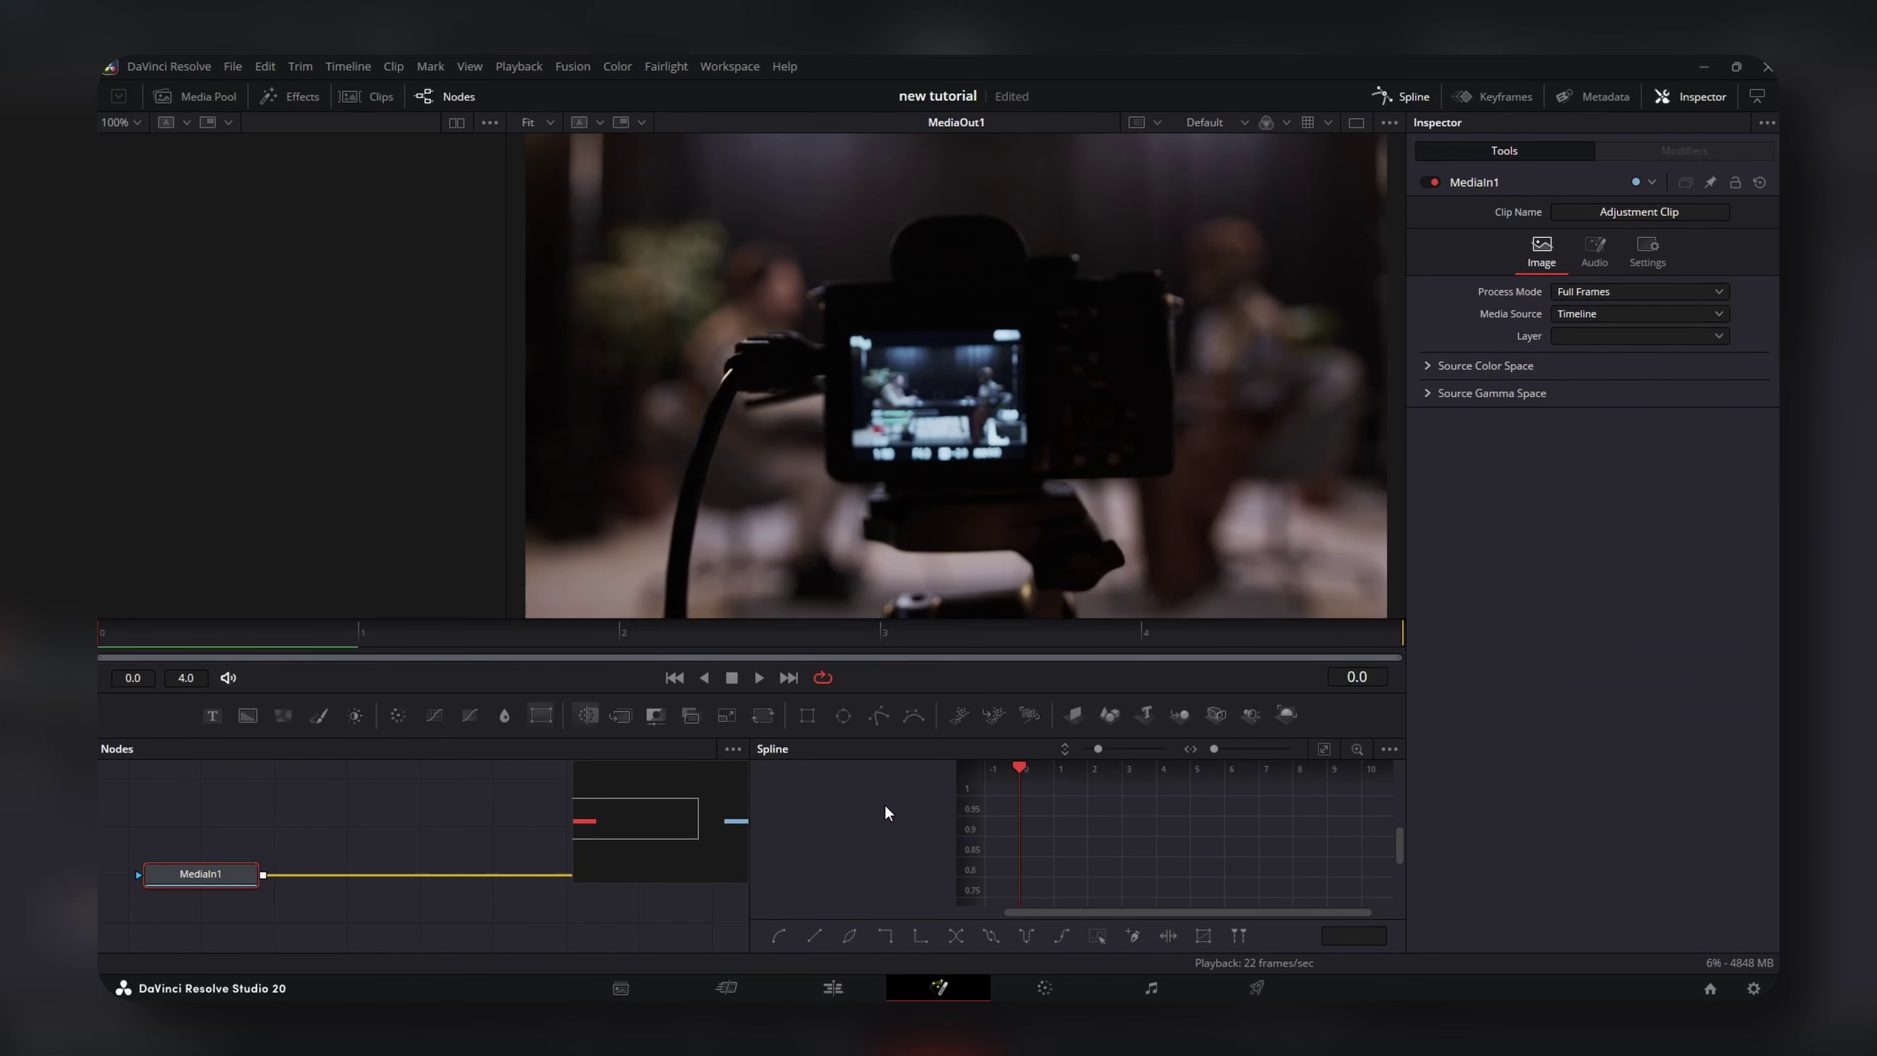
click(1403, 103)
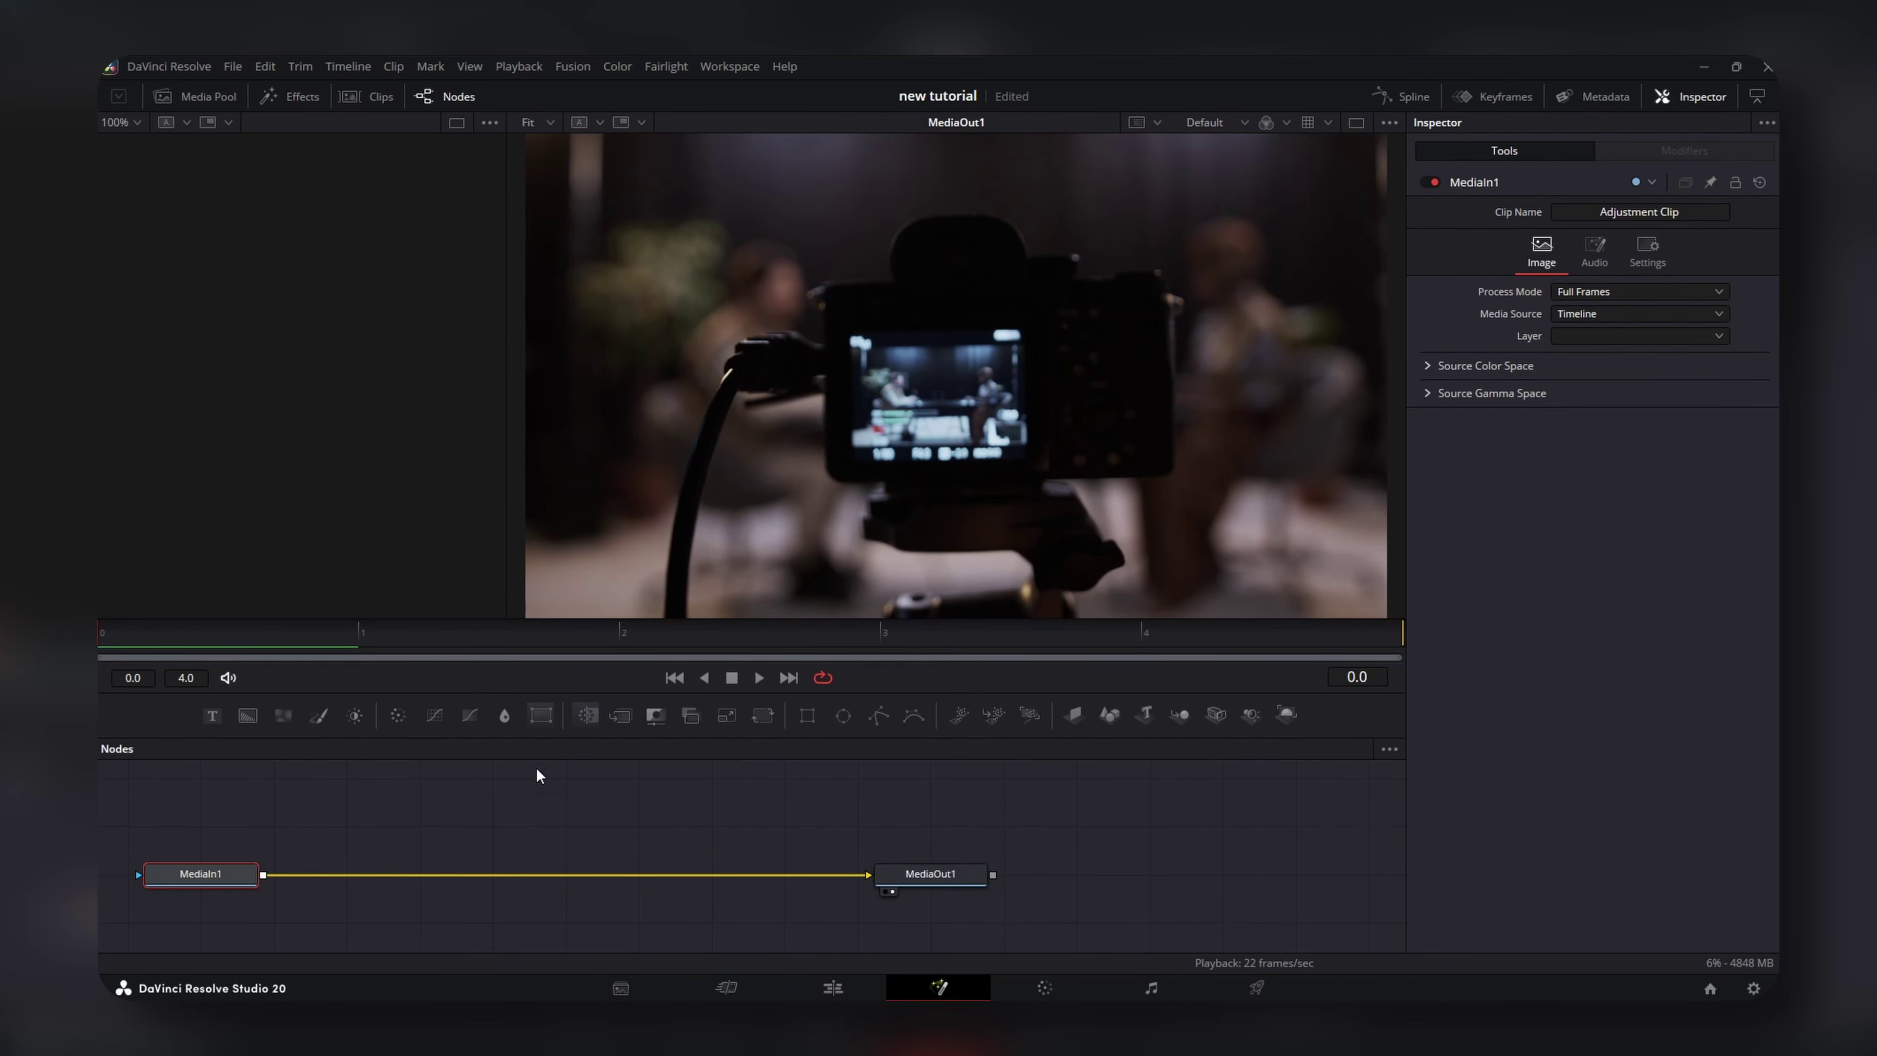
Add a Transform node after MediaIn1 and keyframe its Position X from 0.0 at frame 0 to -0.2 at frame 5.
click(542, 716)
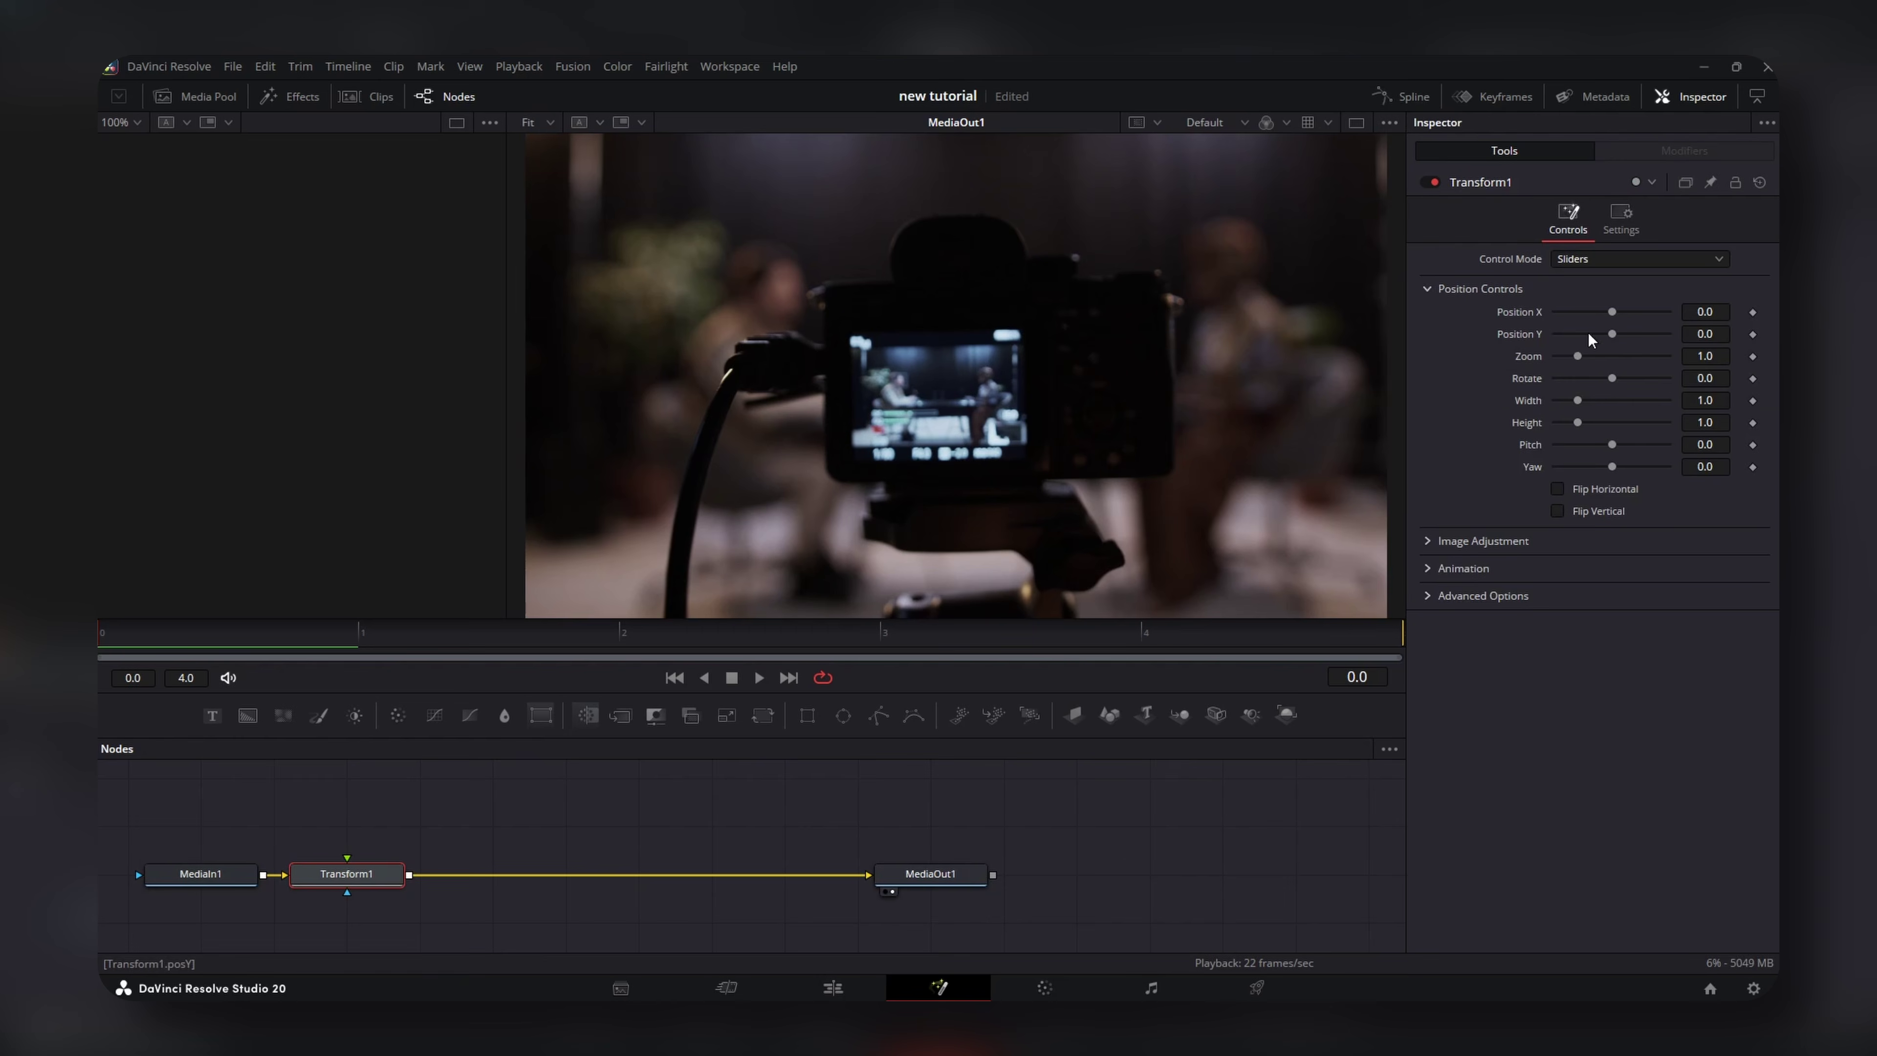
click(1753, 311)
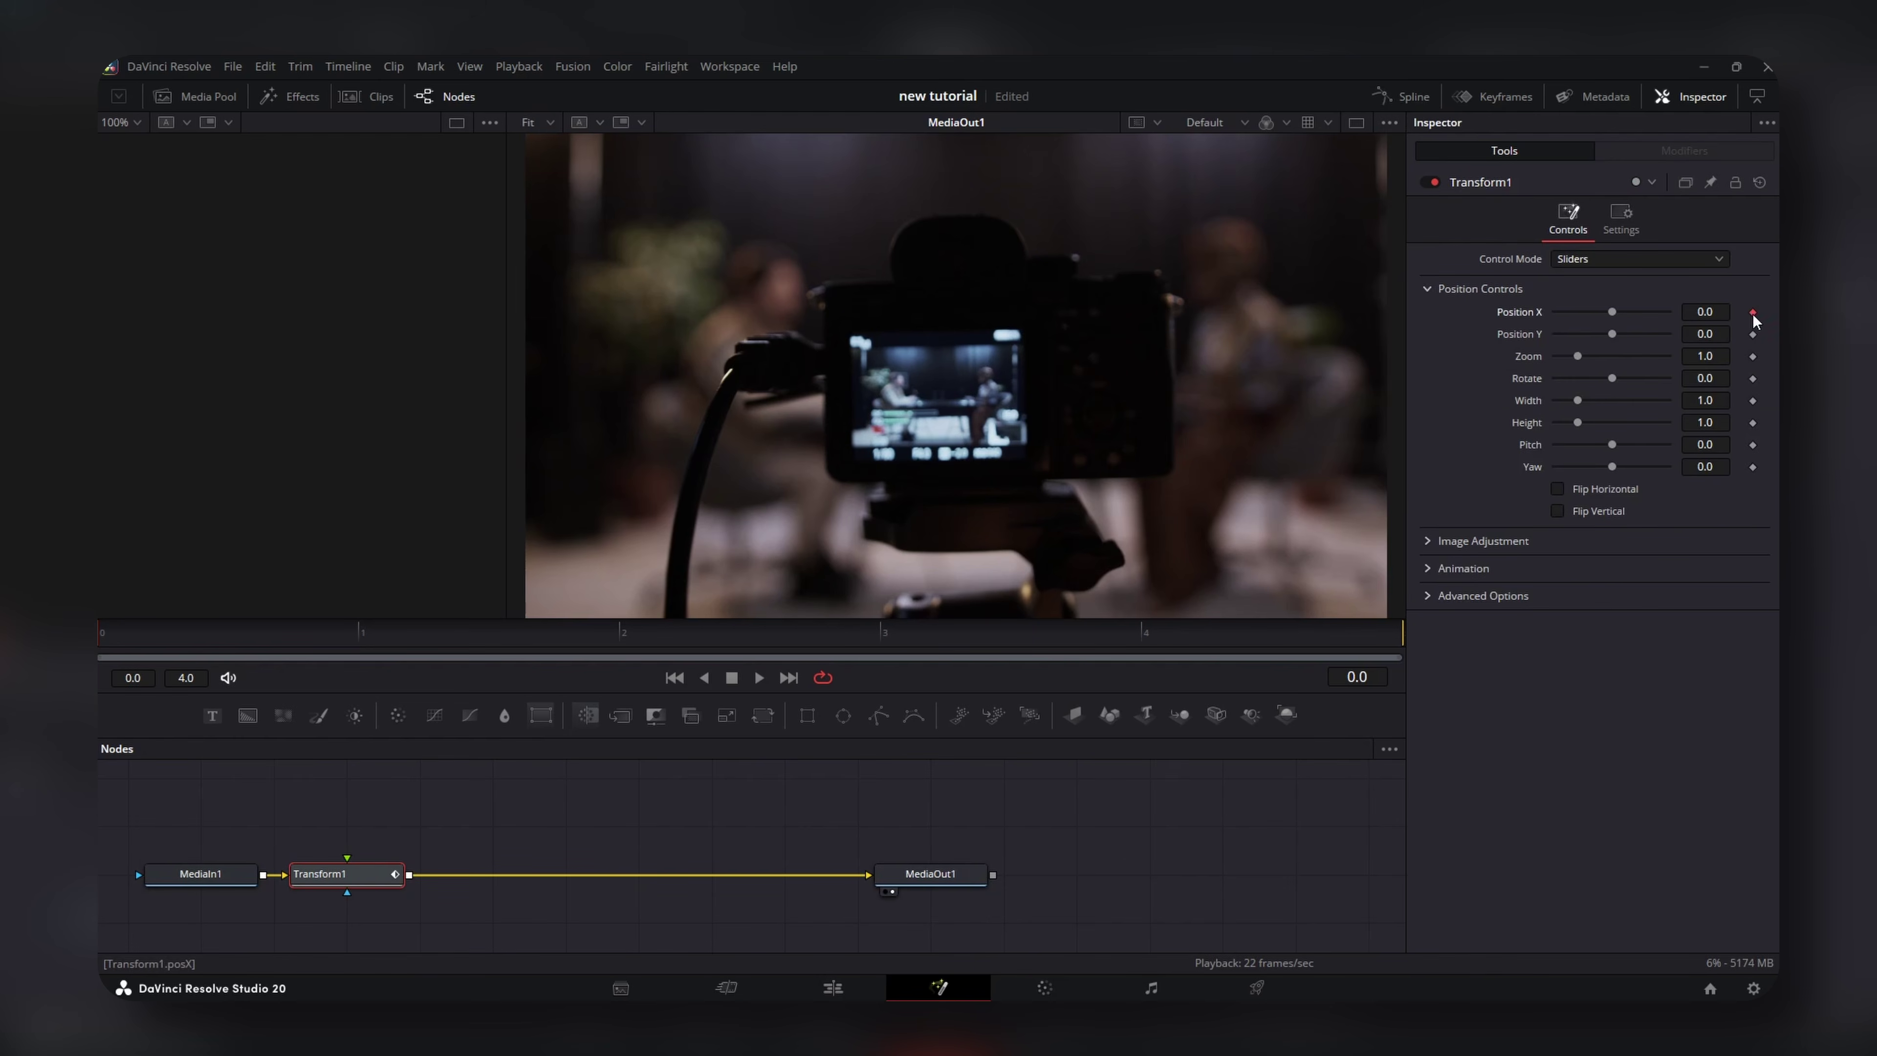
click(1274, 623)
key(Right)
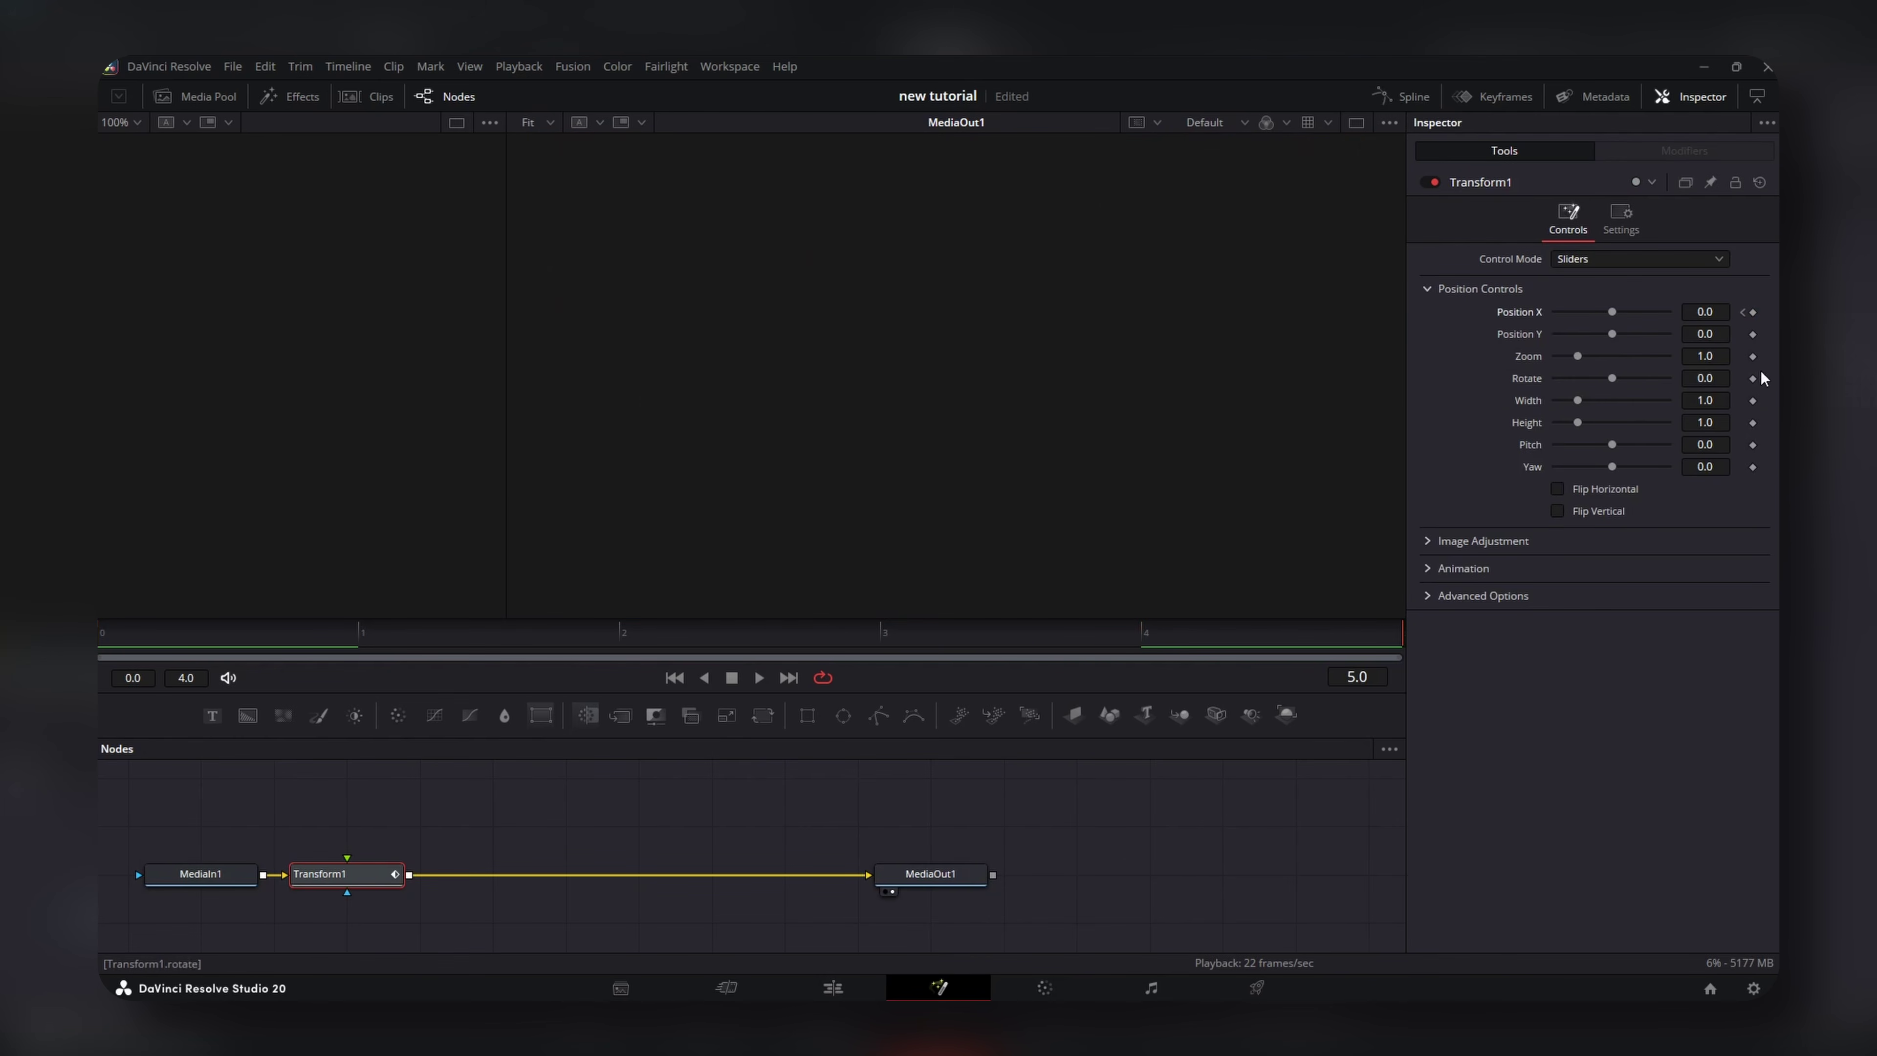
click(1754, 312)
Display the Position X curve in the Spline editor, fit it to view, and shape it into a slow start with a steep drop at frame 5.
click(736, 631)
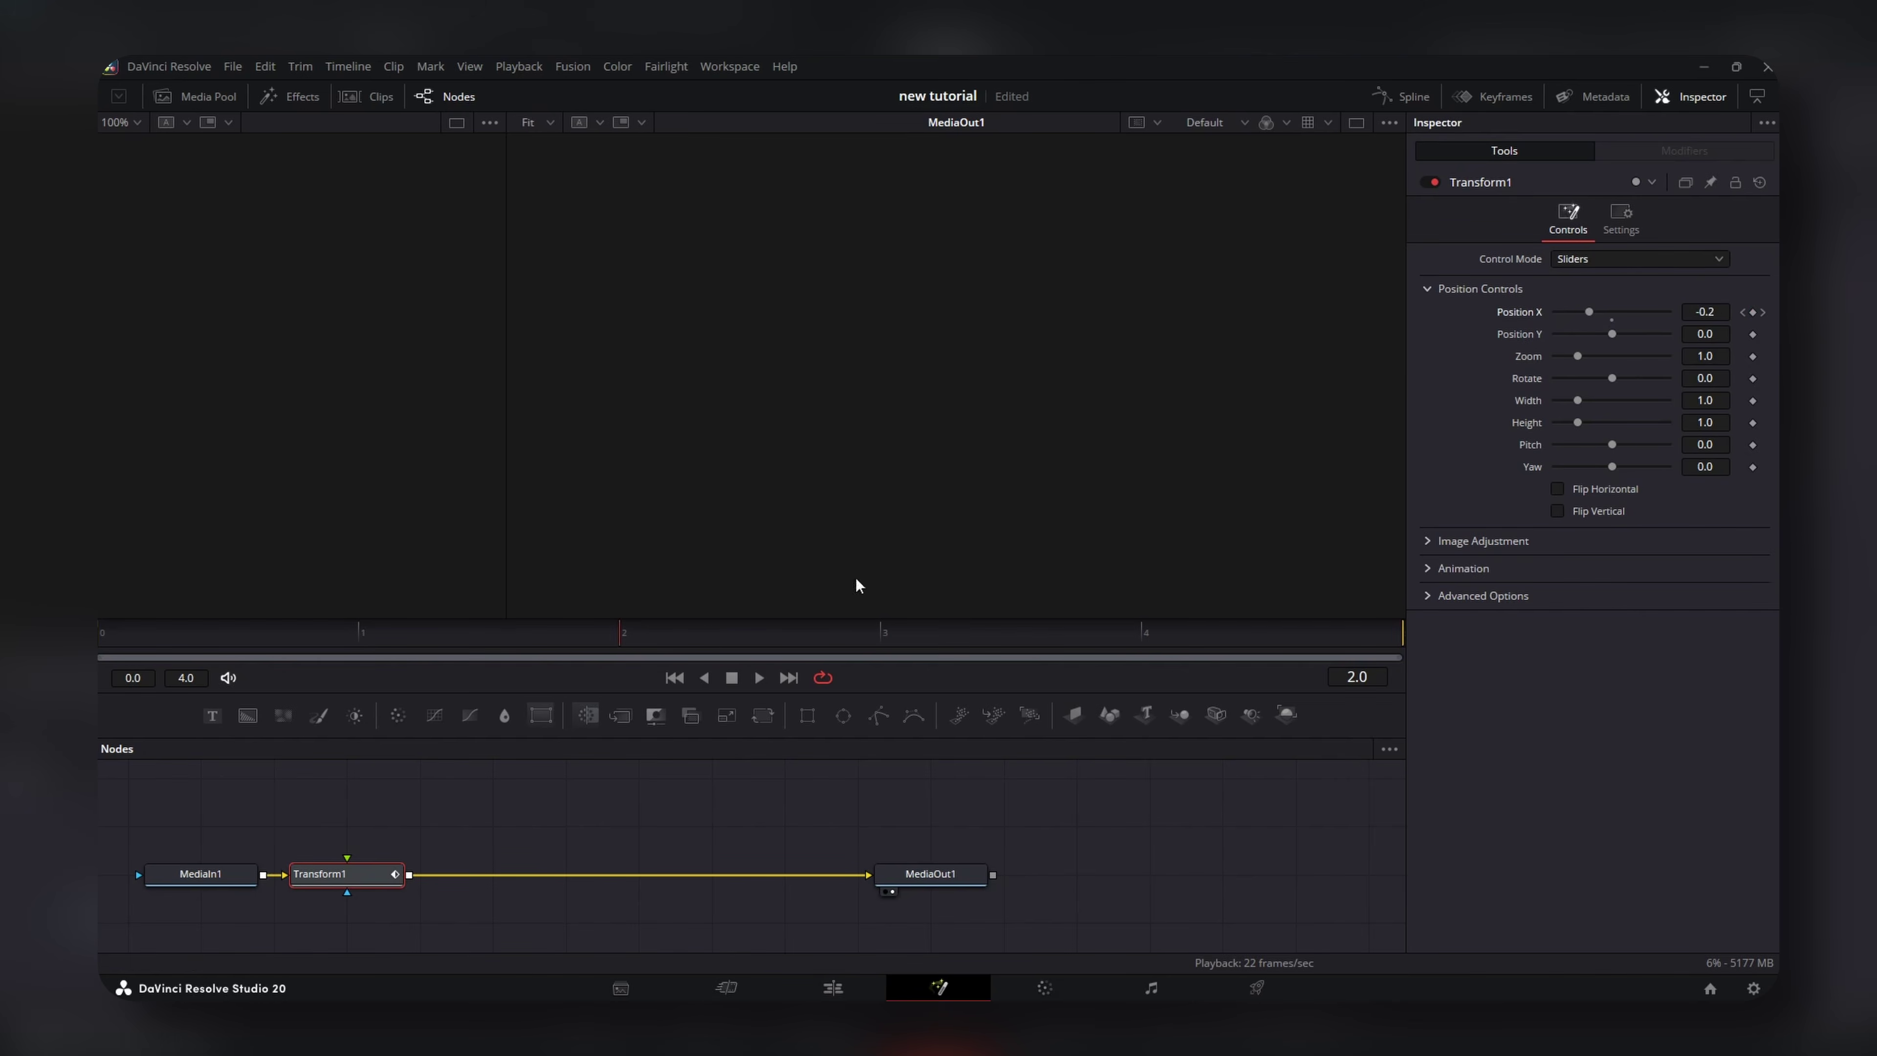
click(1415, 97)
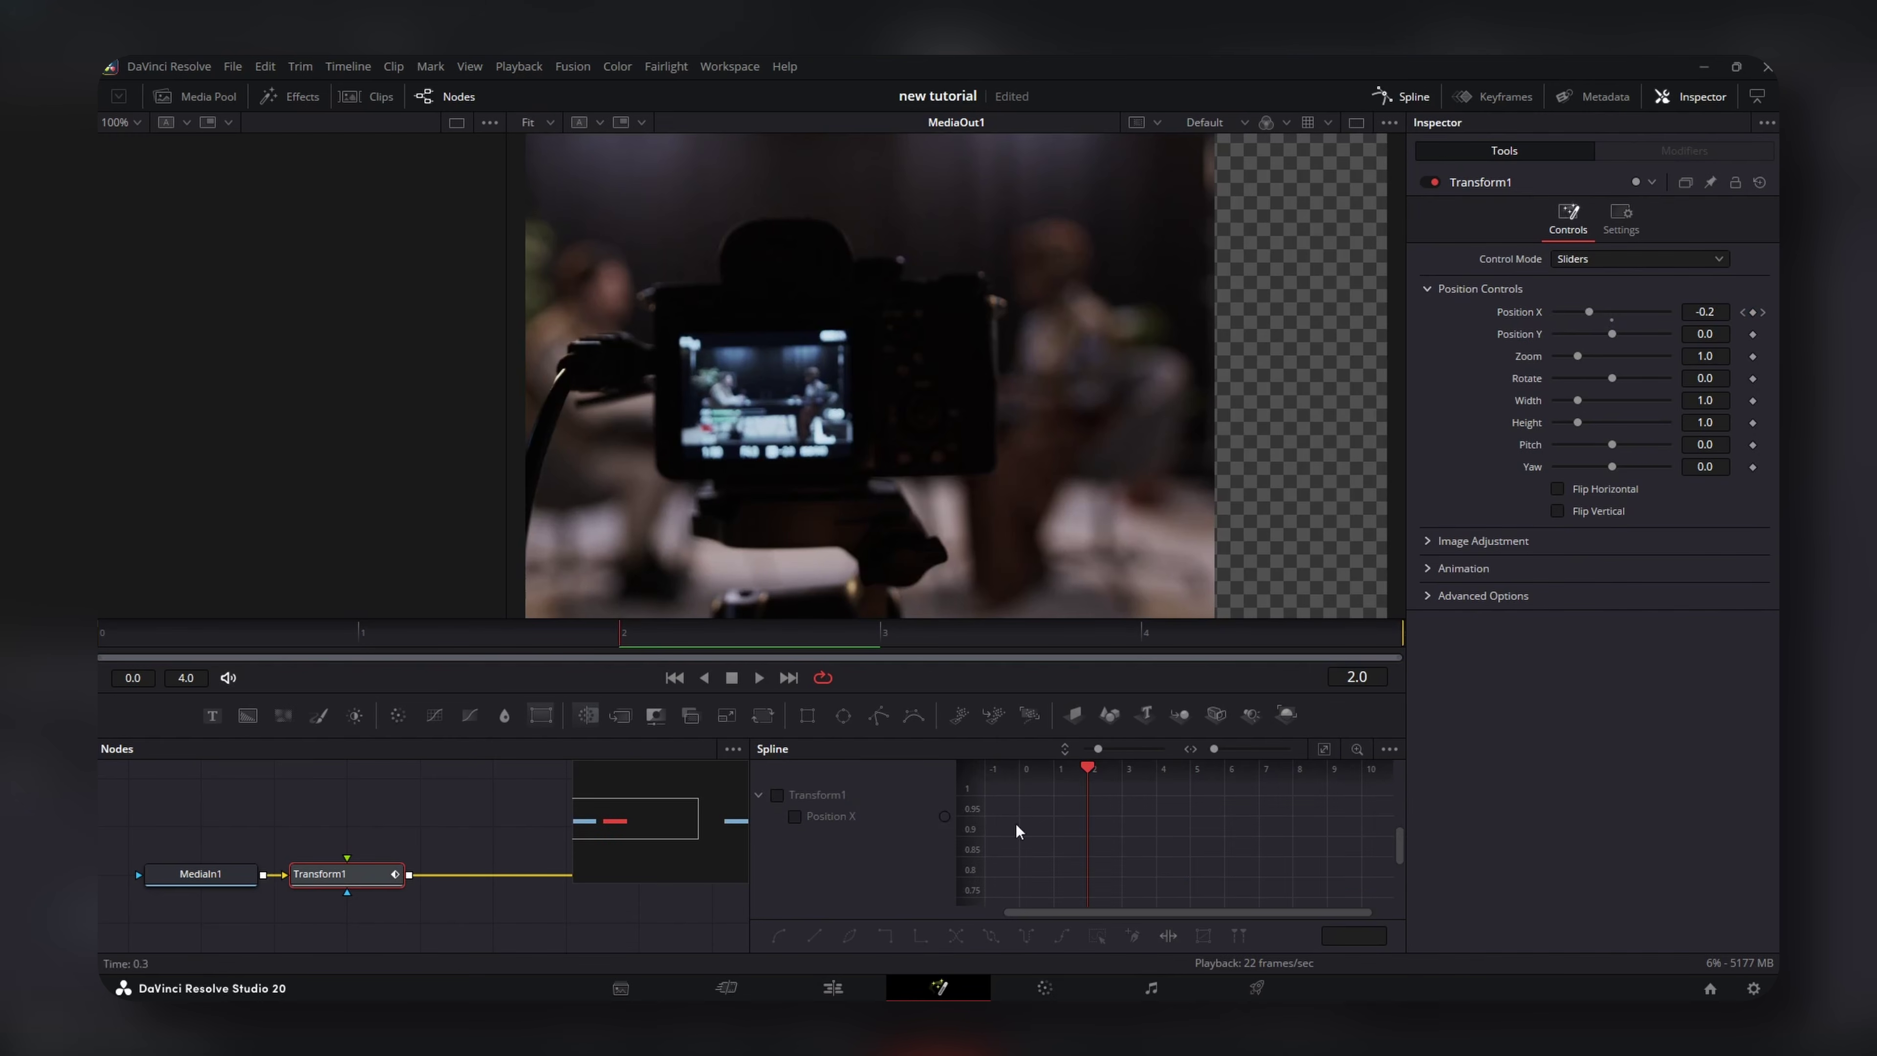
click(1323, 749)
key(ctrl+a)
key(f)
drag(1245, 899, 1355, 808)
drag(1132, 796, 1346, 796)
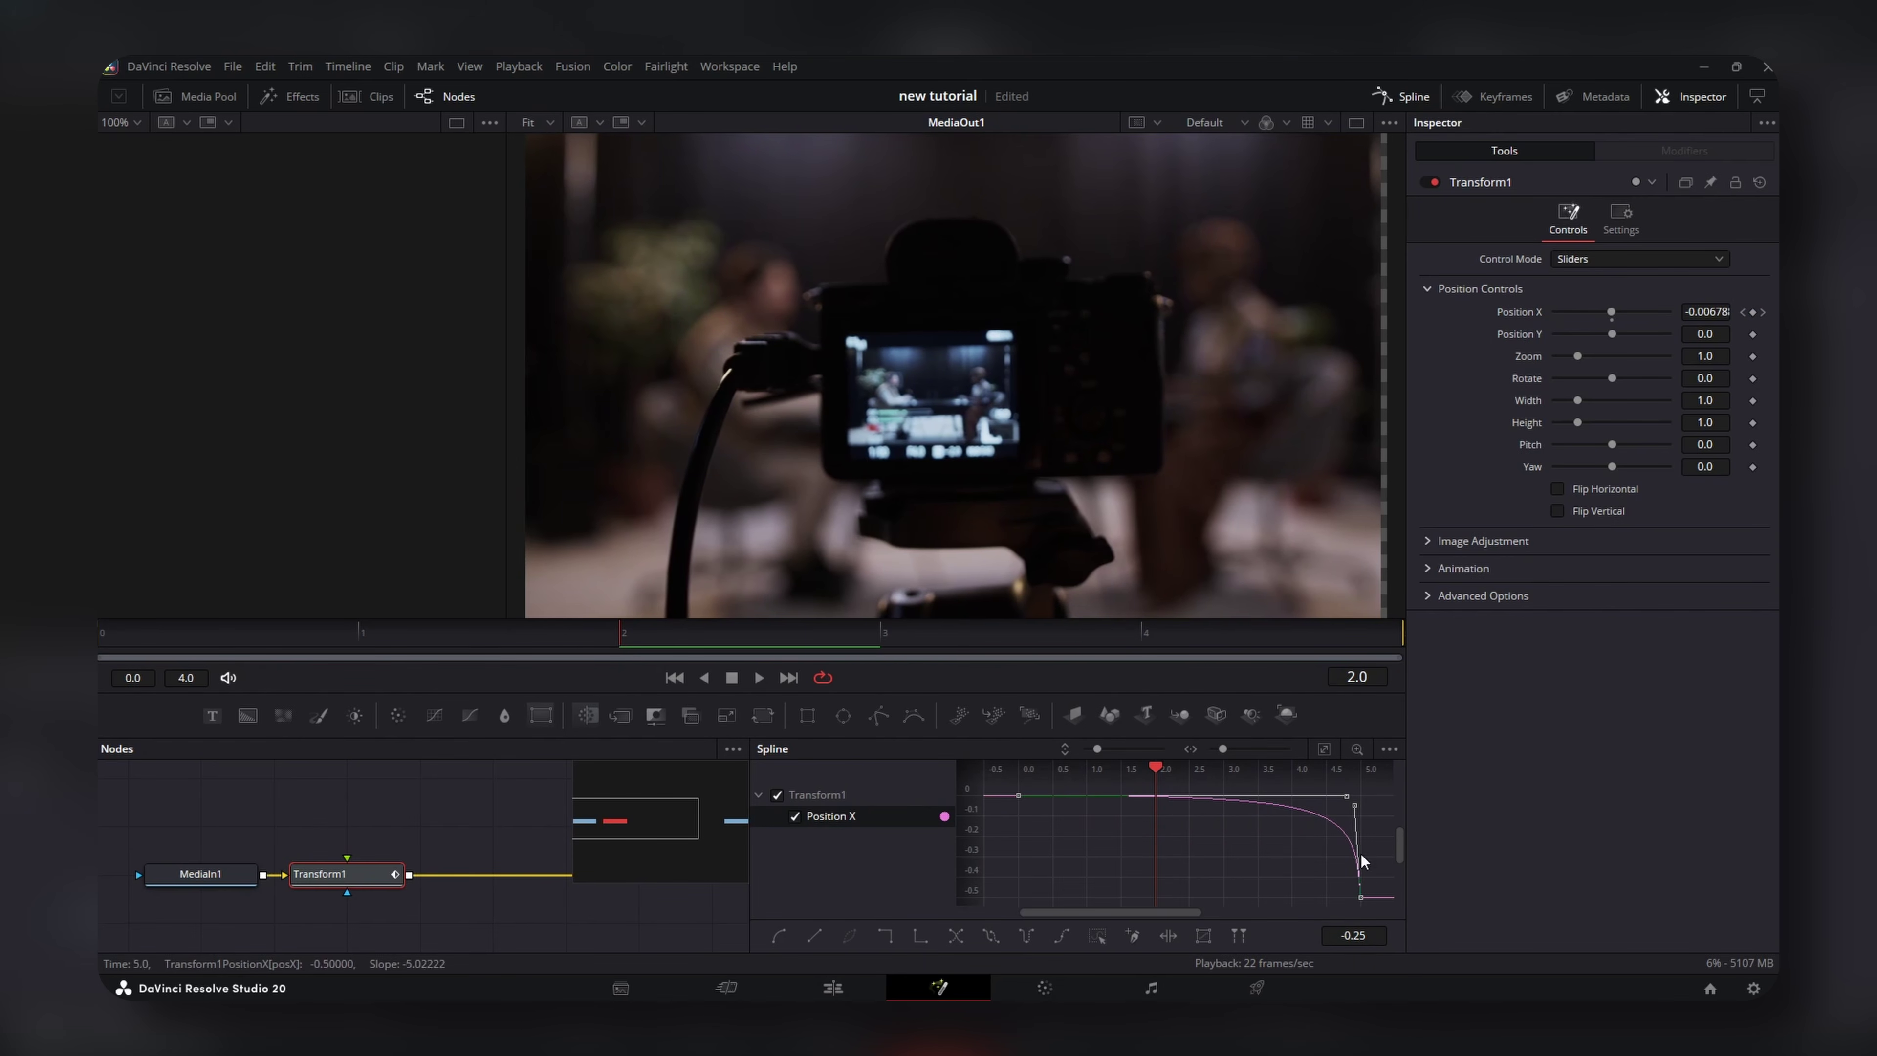
Set the Transform node's Motion Blur to 0.5 and Edge Behaviour to Reflect, and play back the outgoing slide.
click(1432, 567)
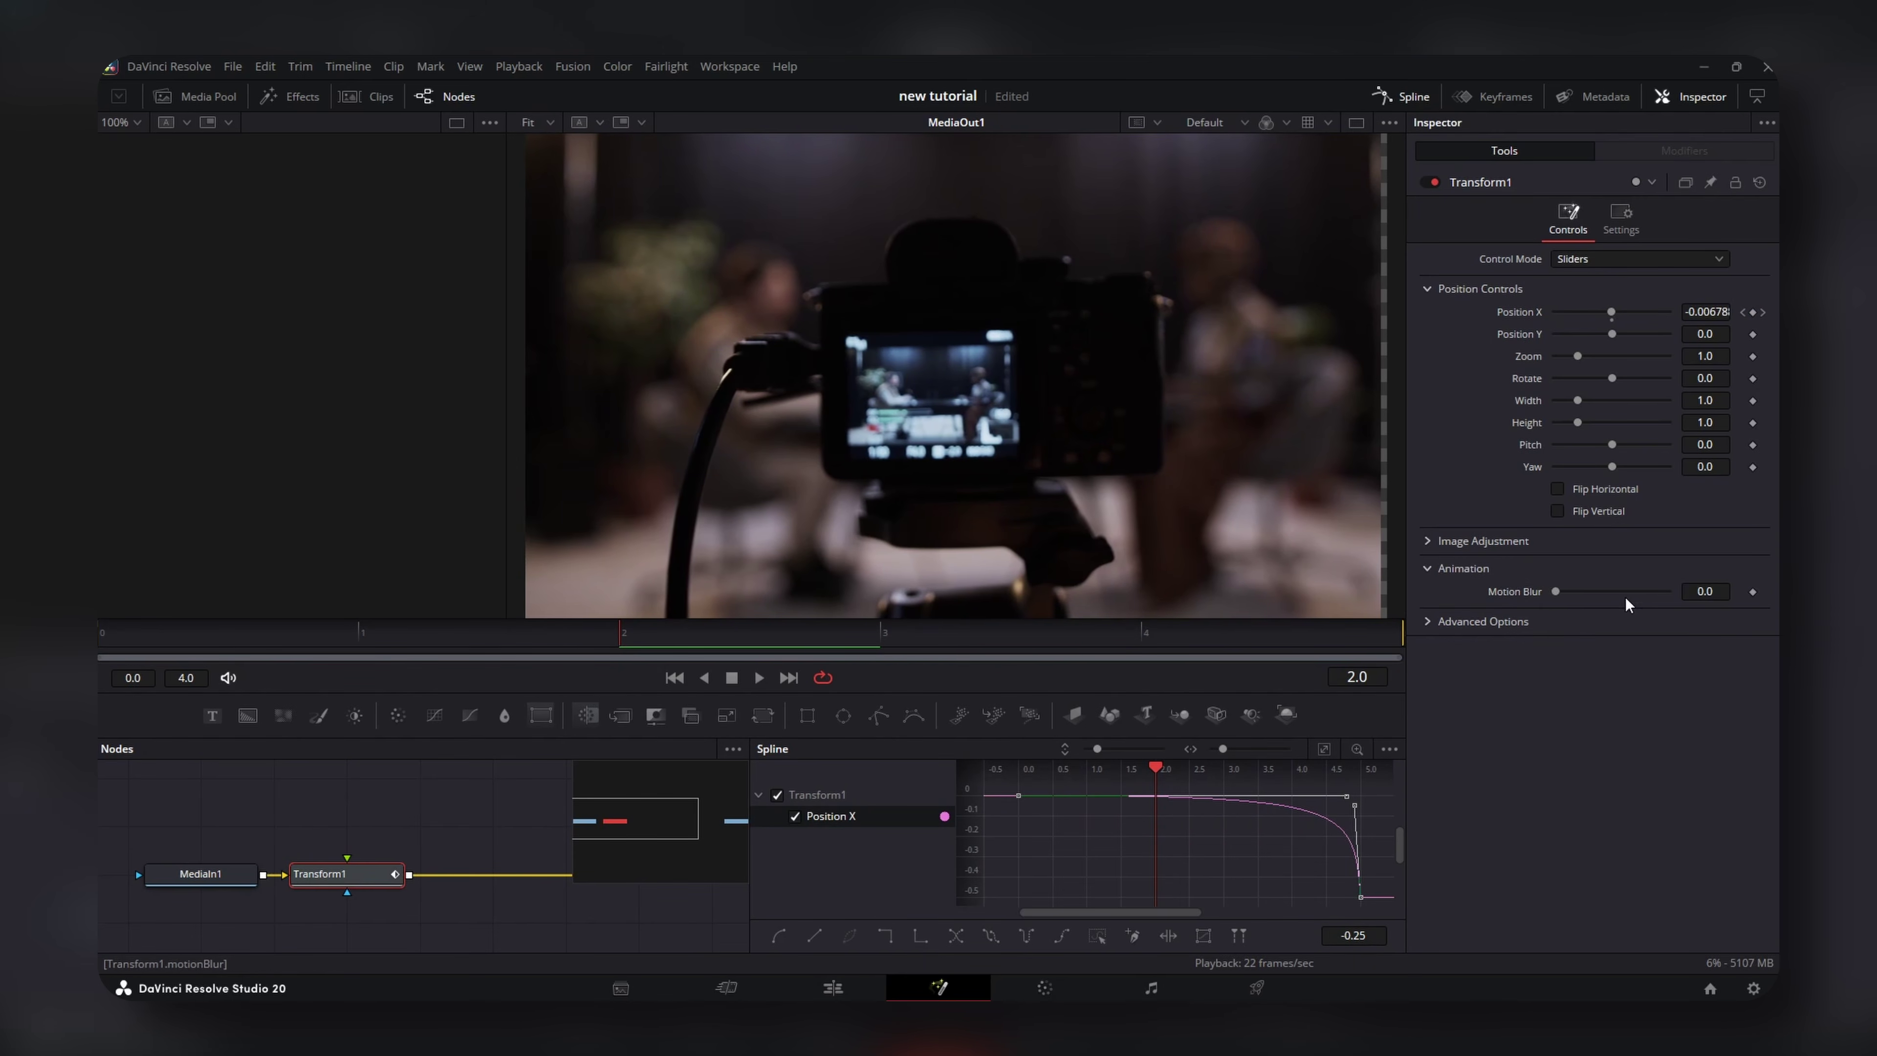
click(1642, 595)
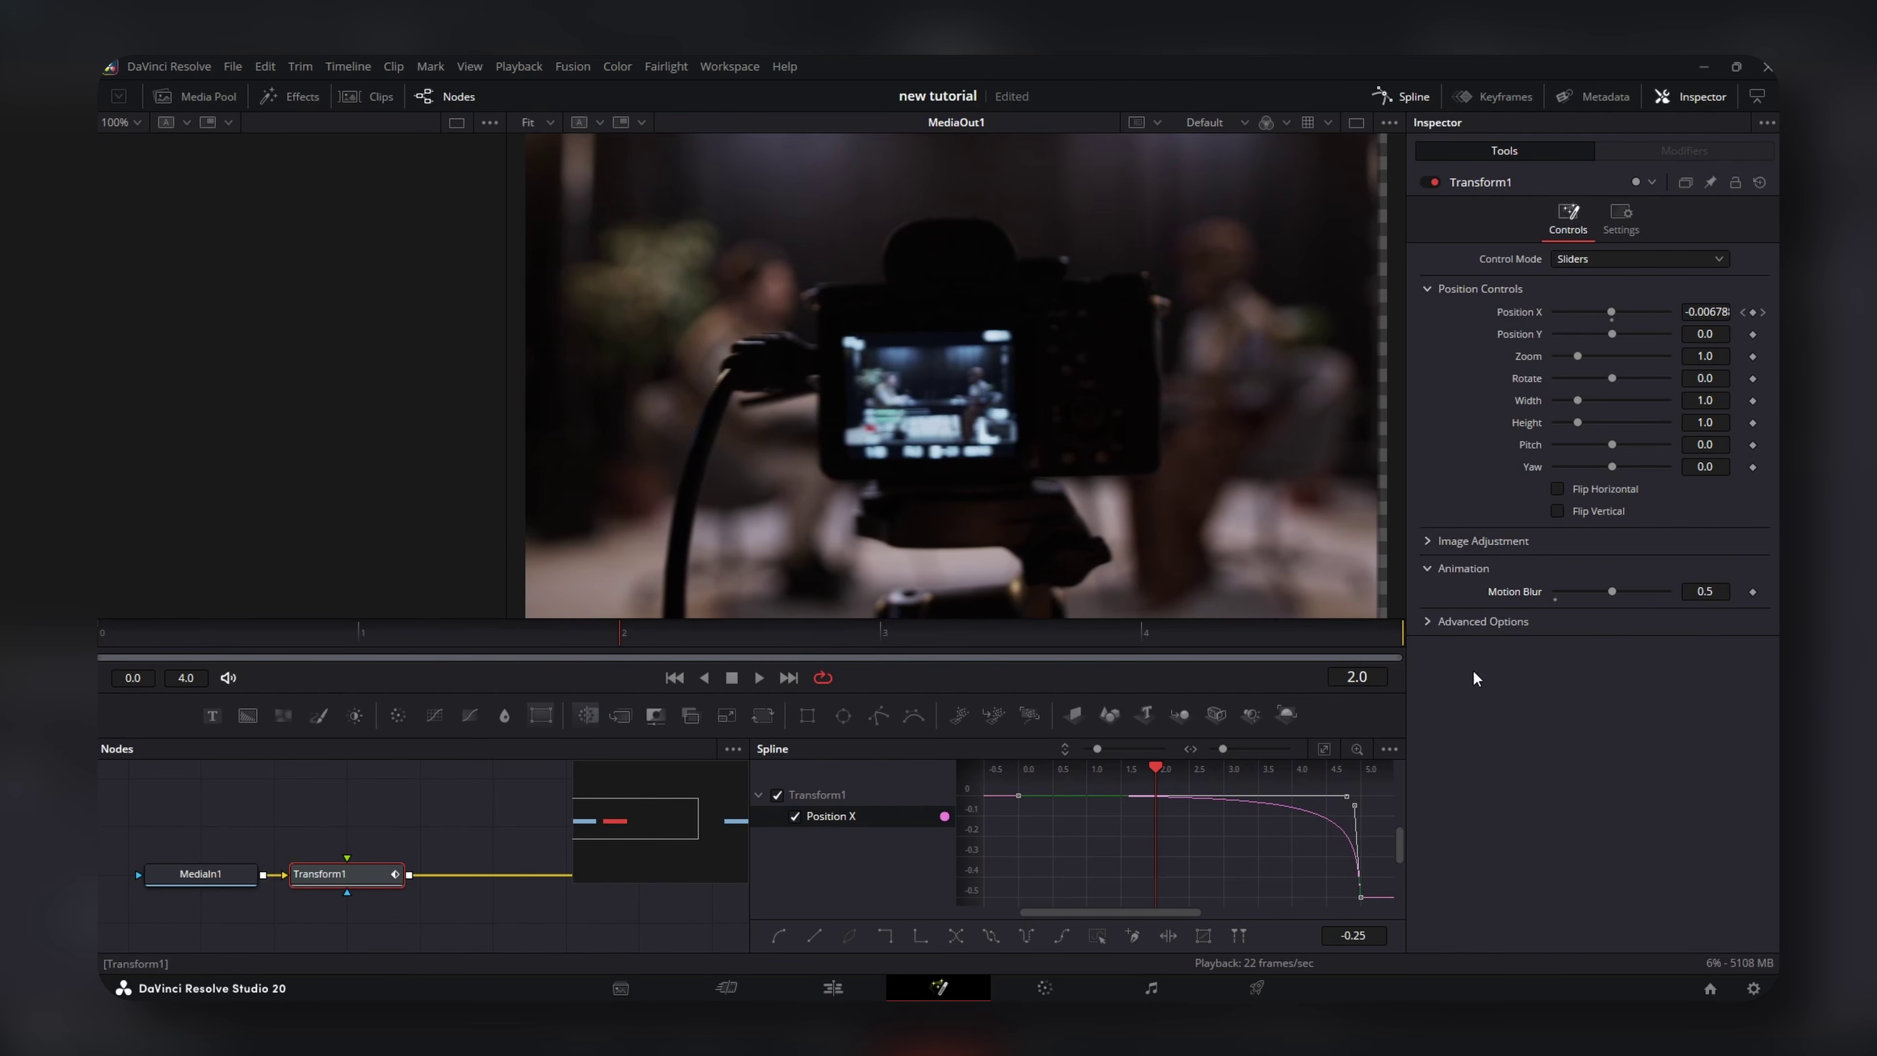
click(1431, 621)
click(1595, 644)
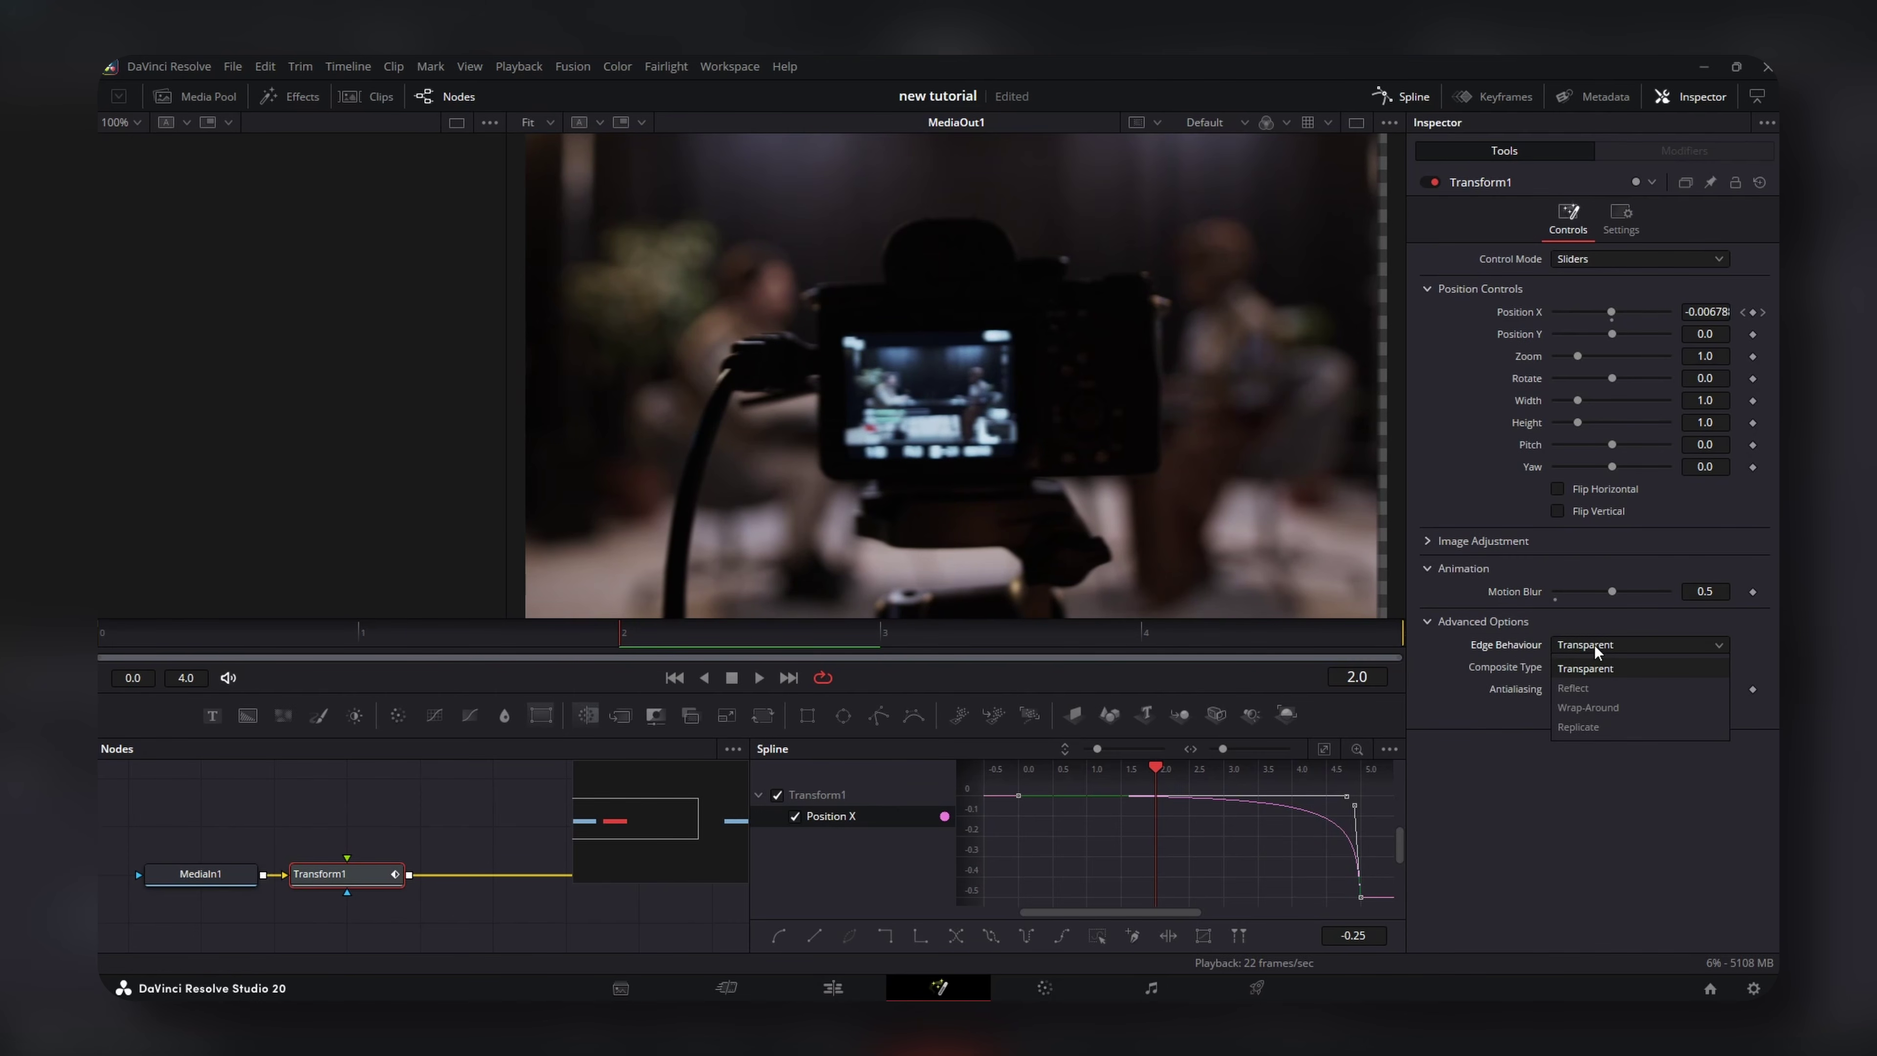
click(1577, 687)
key(space)
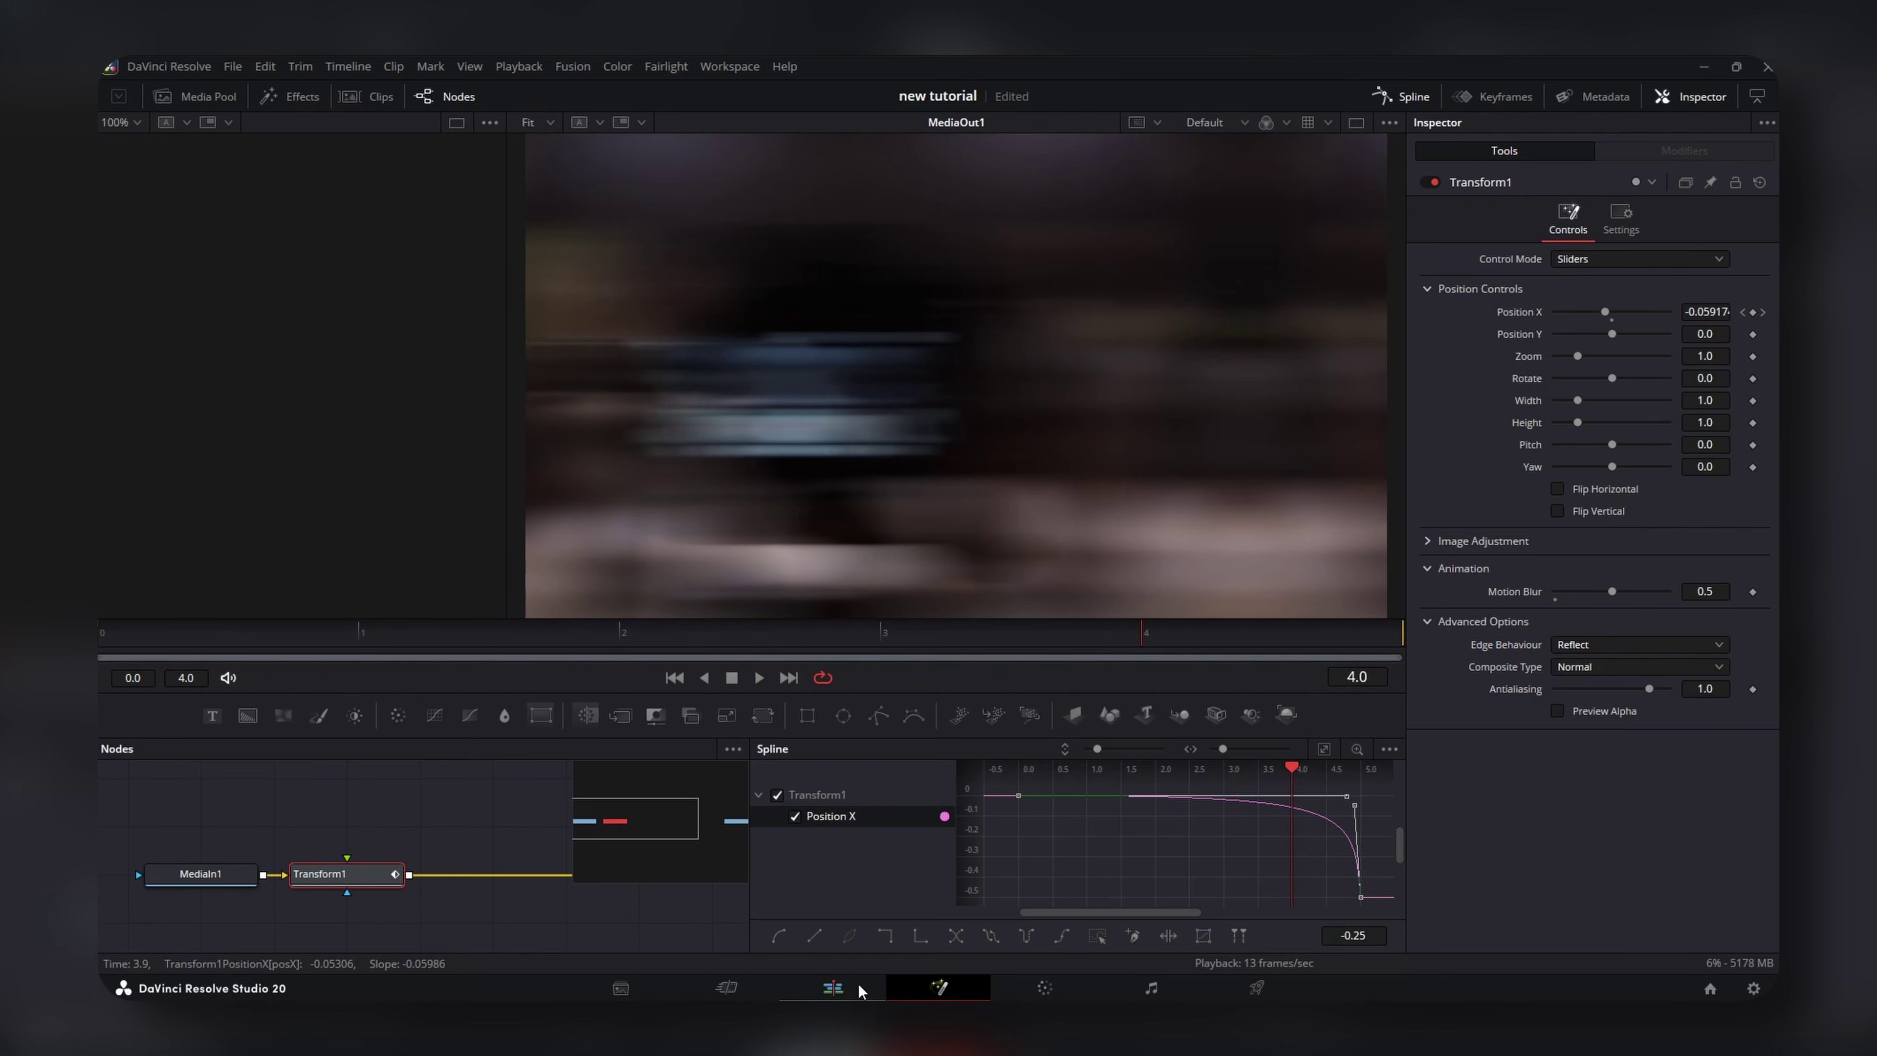
Open the adjustment clip after the cut in Fusion and add a Transform node after MediaIn1.
click(833, 989)
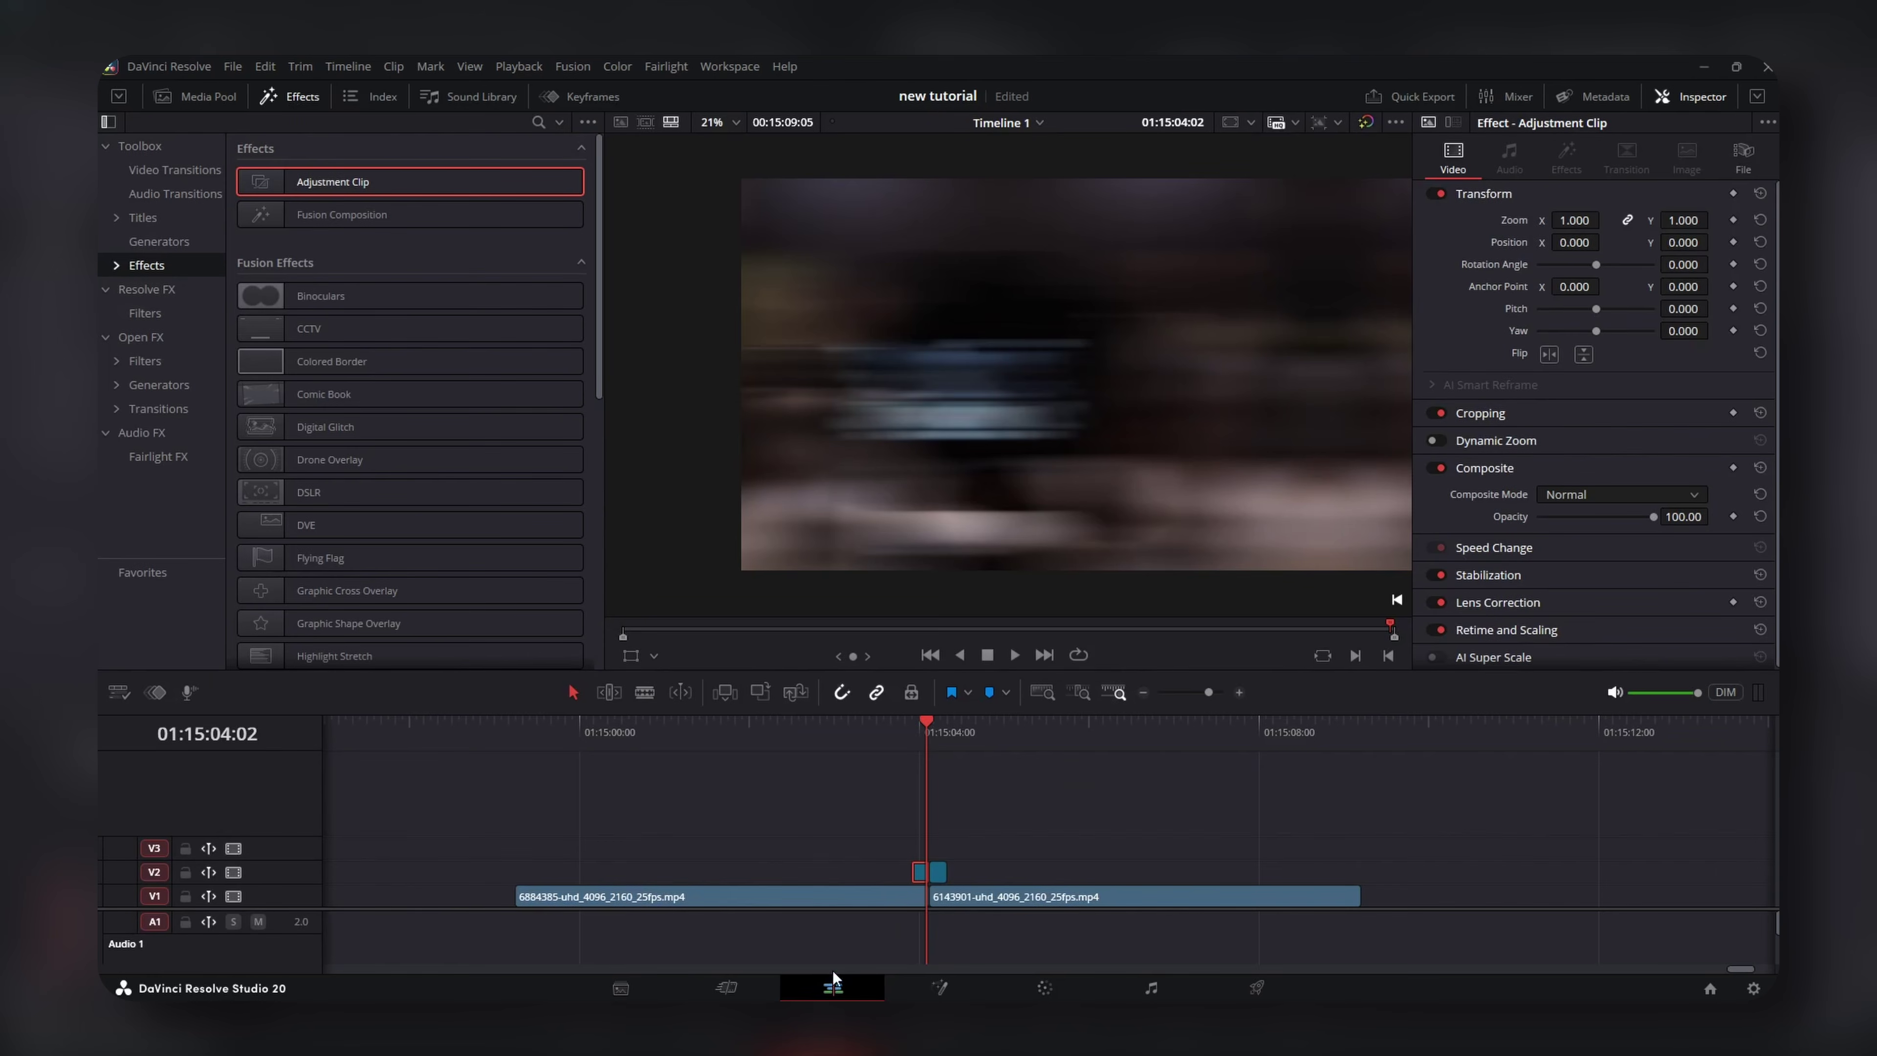
right_click(936, 877)
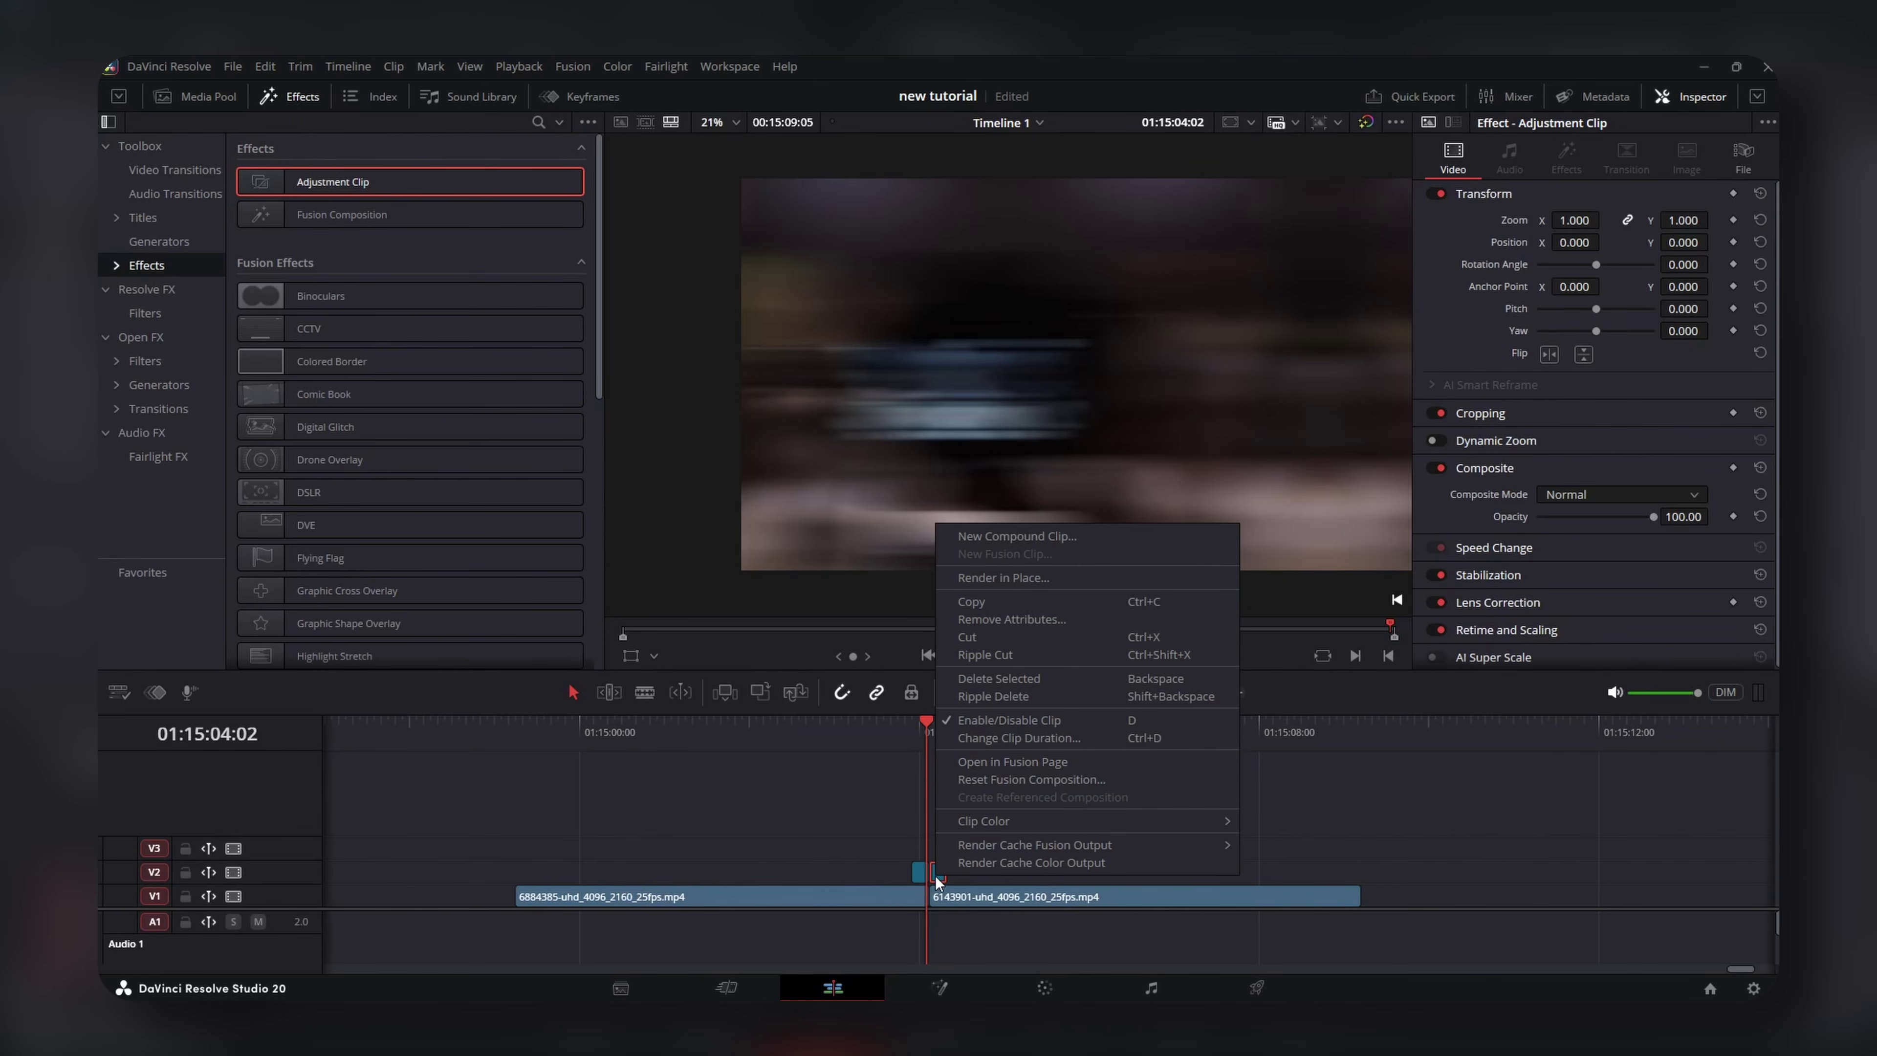
click(1046, 764)
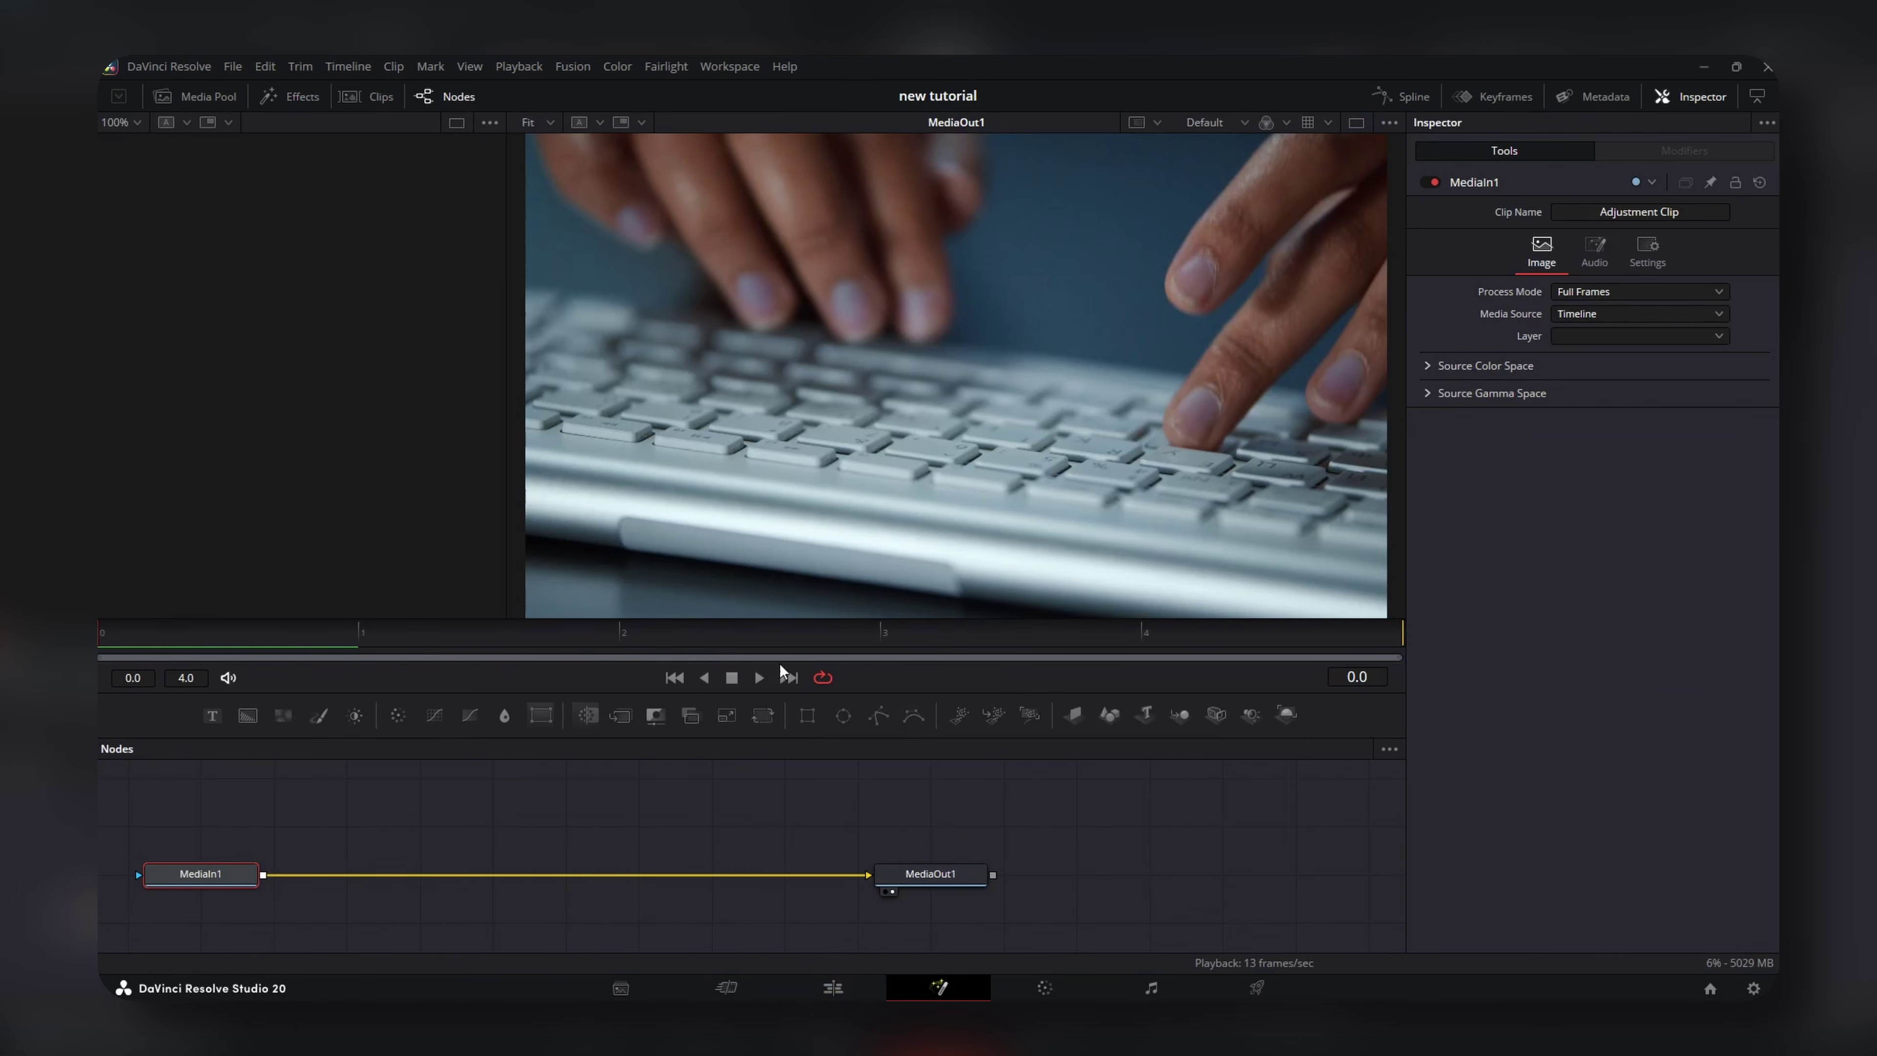
click(727, 715)
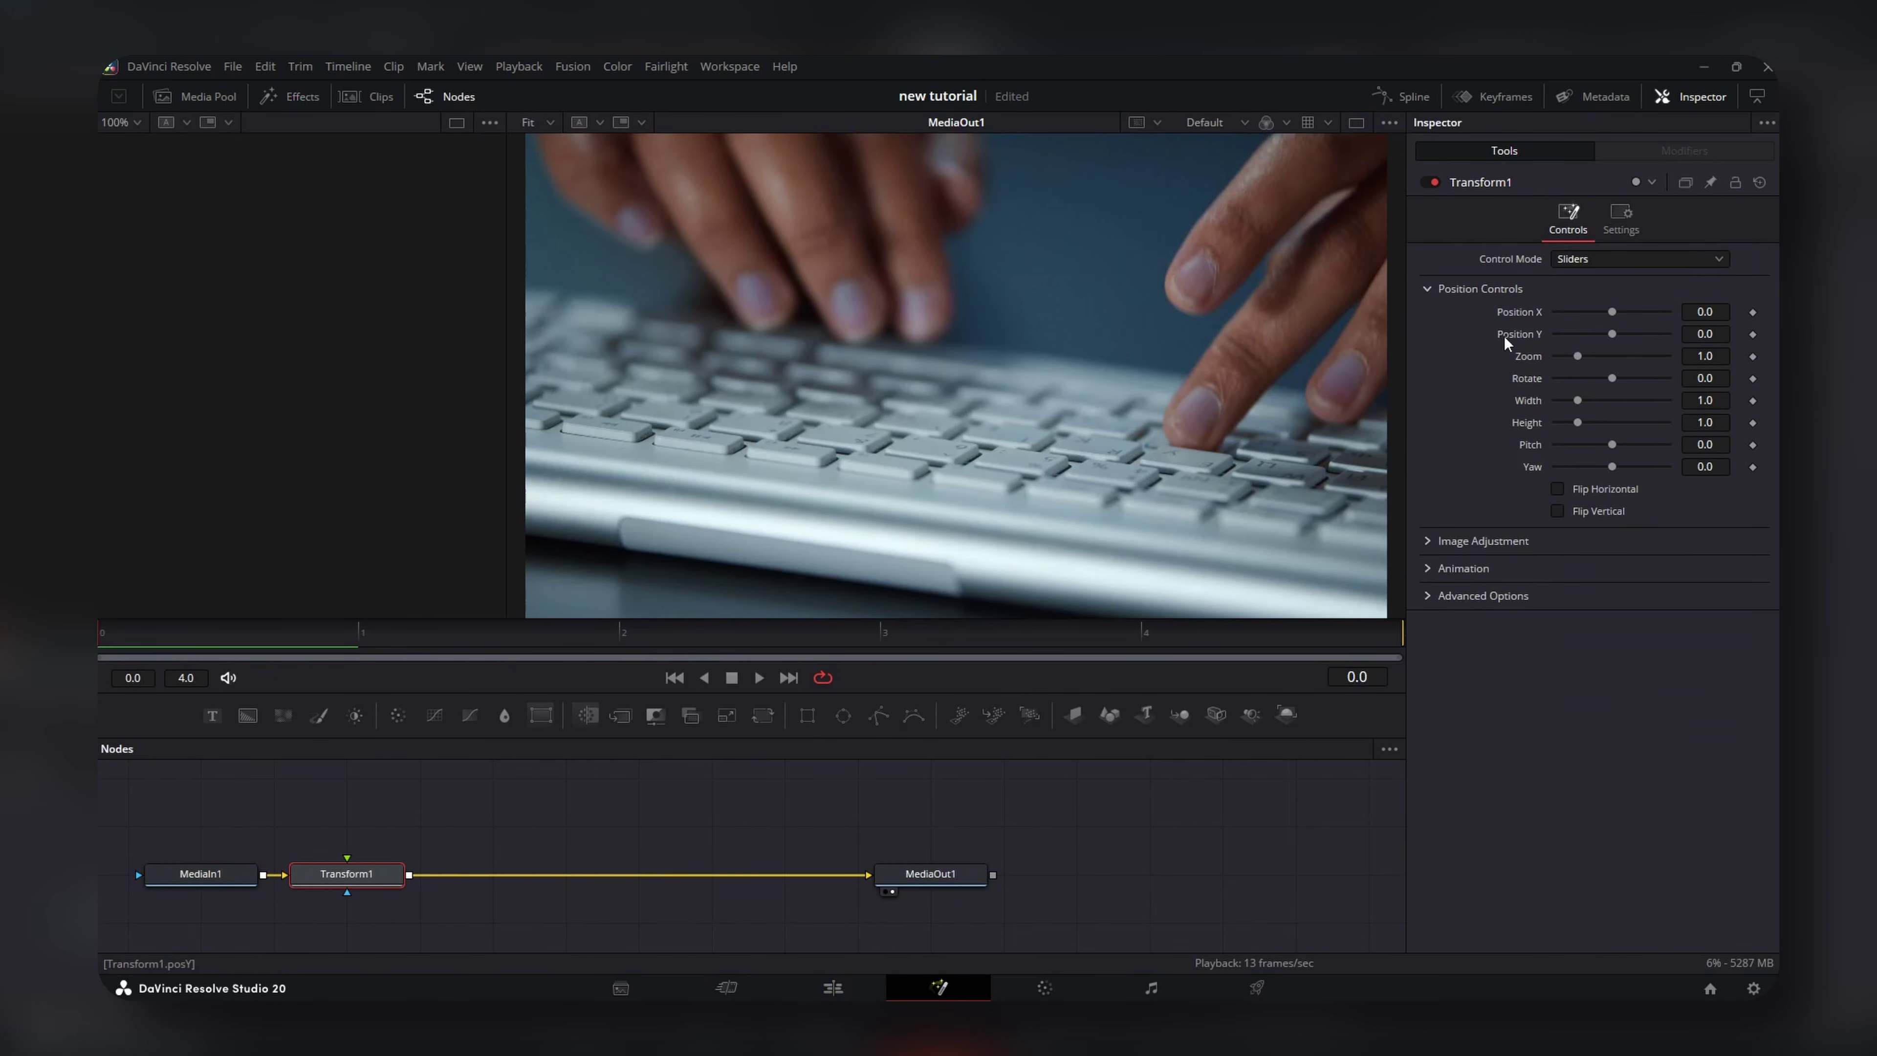
Keyframe the Transform node's Position X from 0.5 at frame 0 to 0.0 at frame 5.
click(1753, 311)
click(1202, 636)
key(Right)
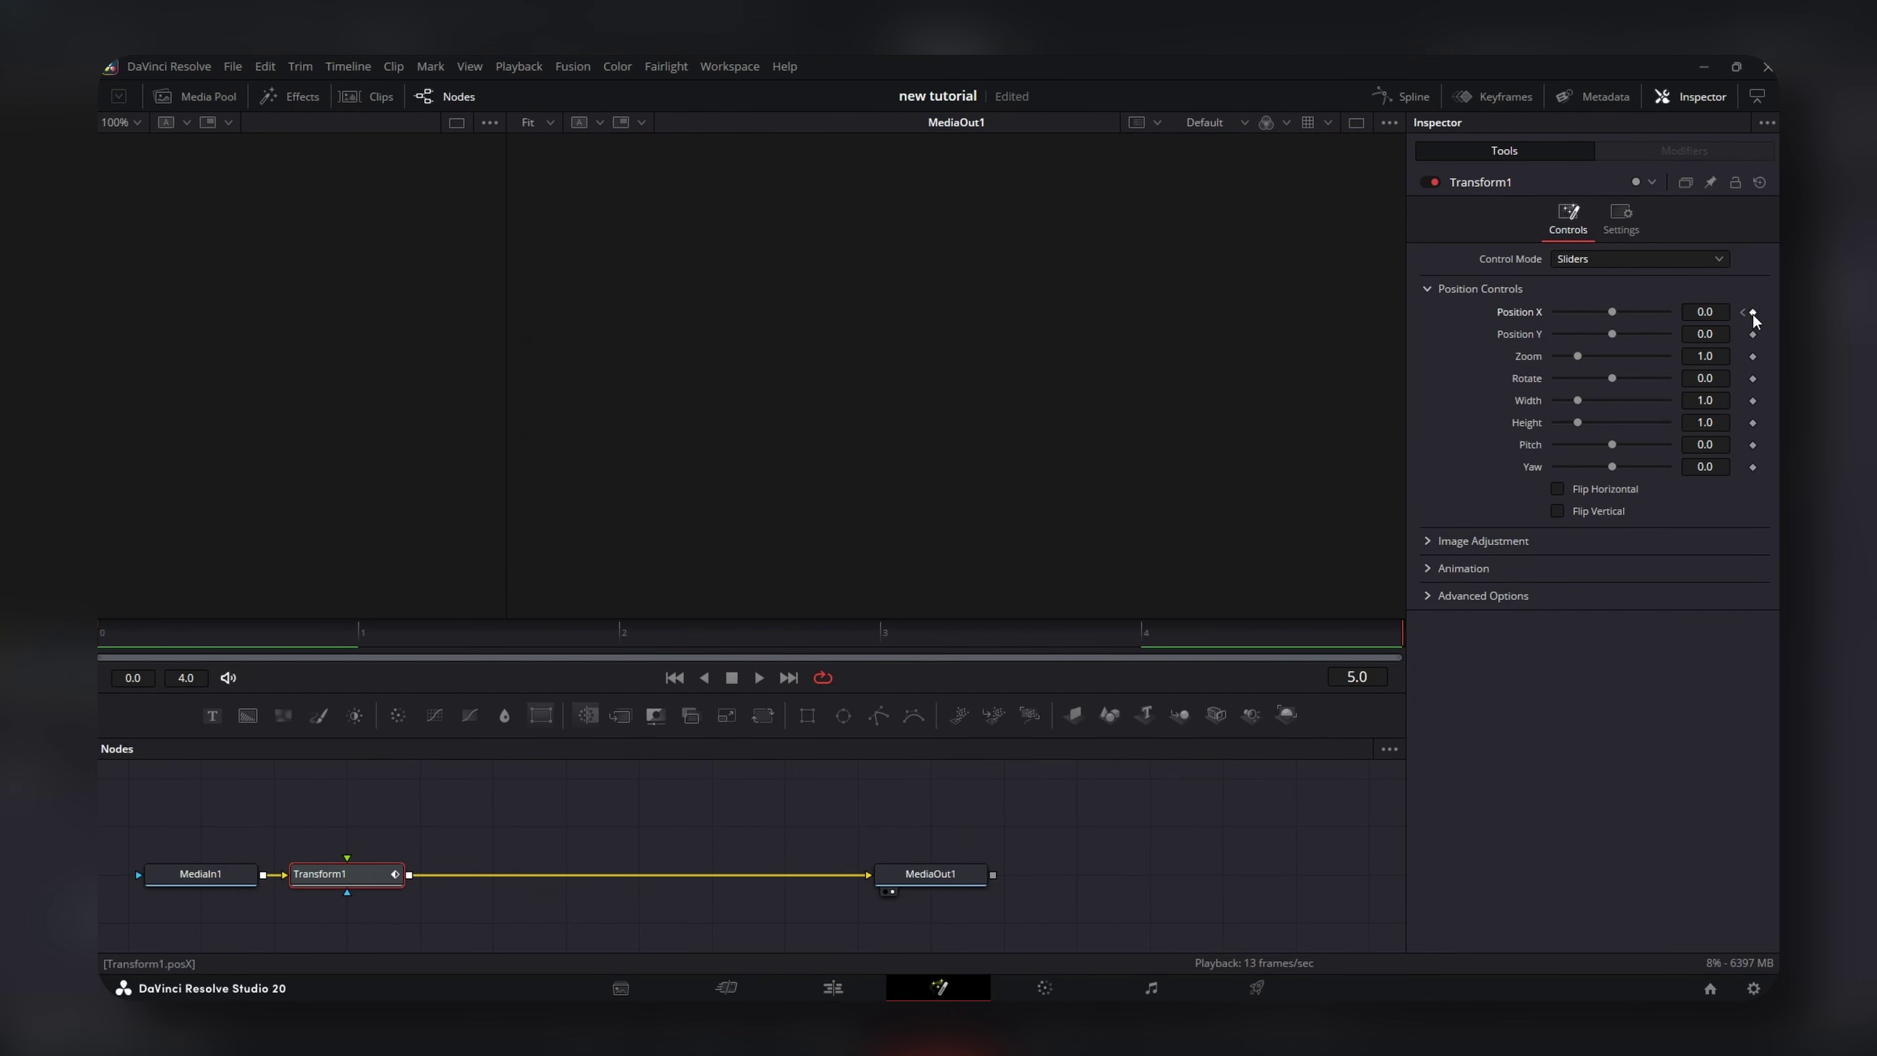
click(179, 632)
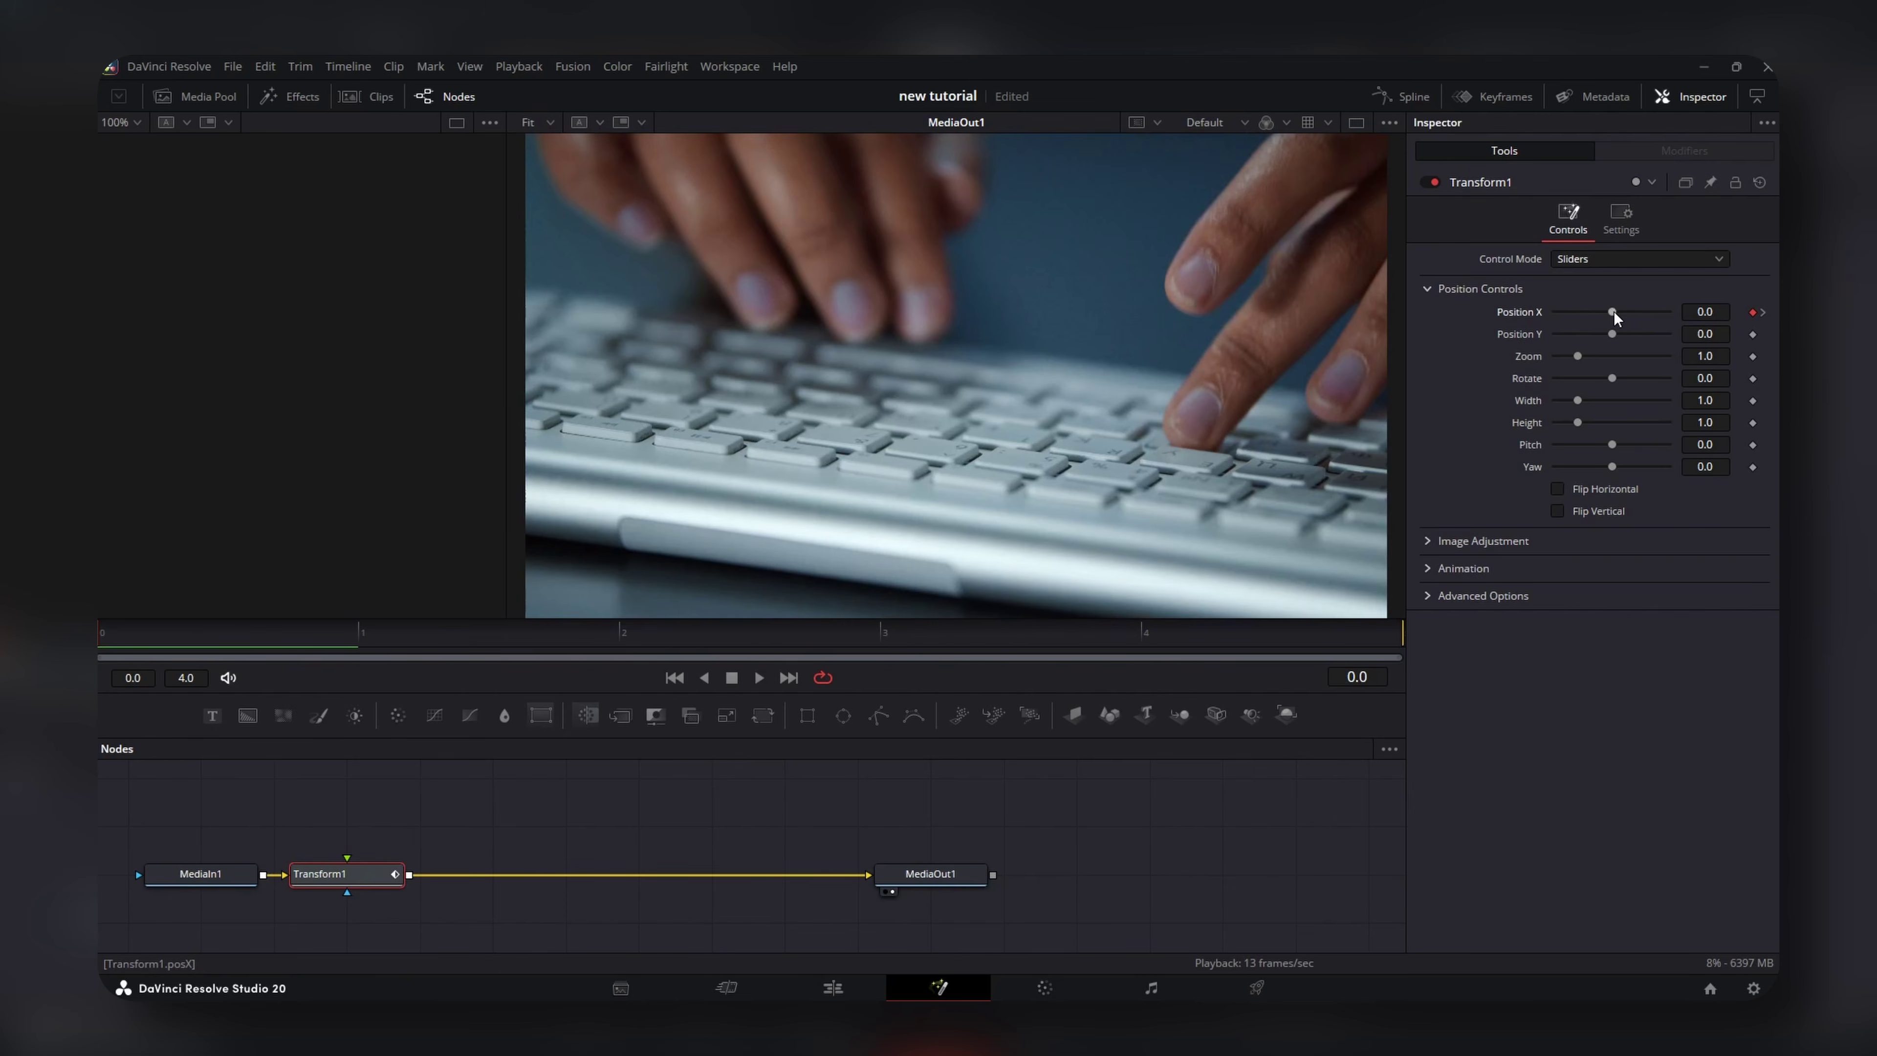
drag(1613, 312, 1669, 312)
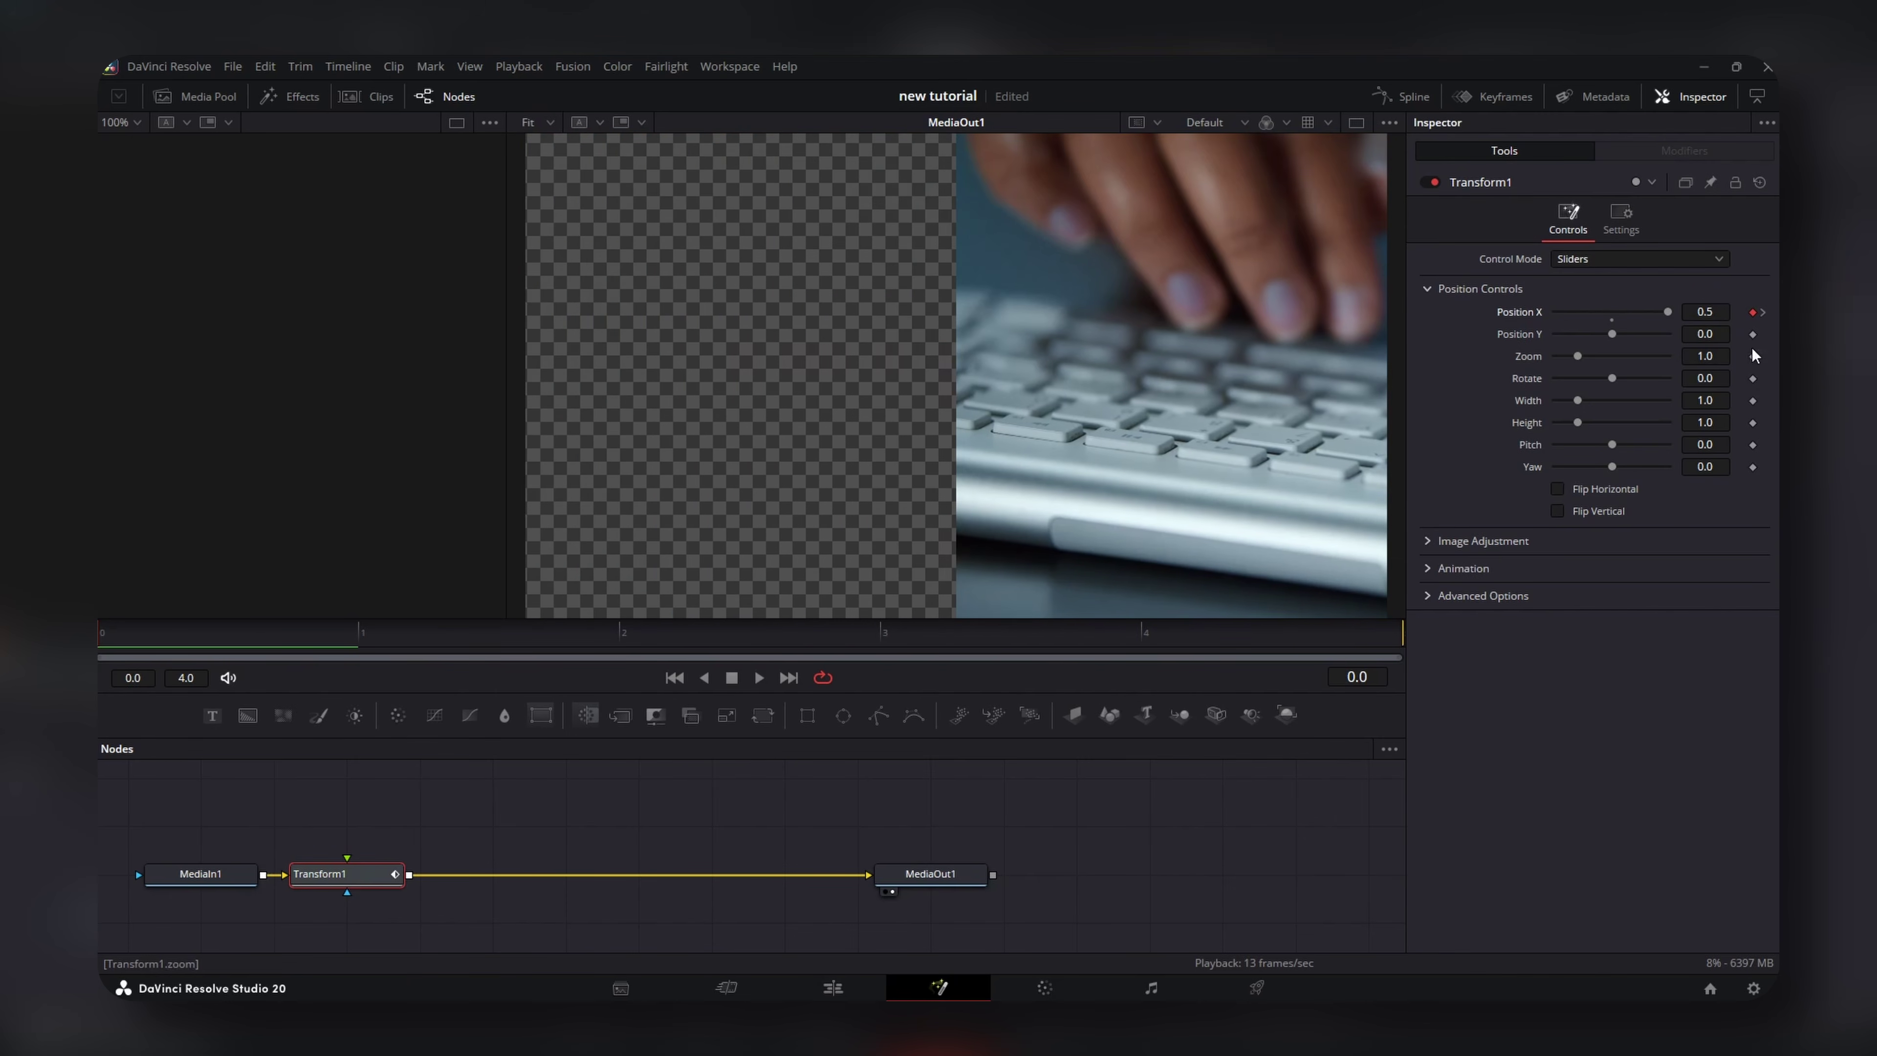
Smooth the Position X curve in the Spline editor and shape its handles into a steep drop at frame 0 that eases out to frame 5.
click(1402, 96)
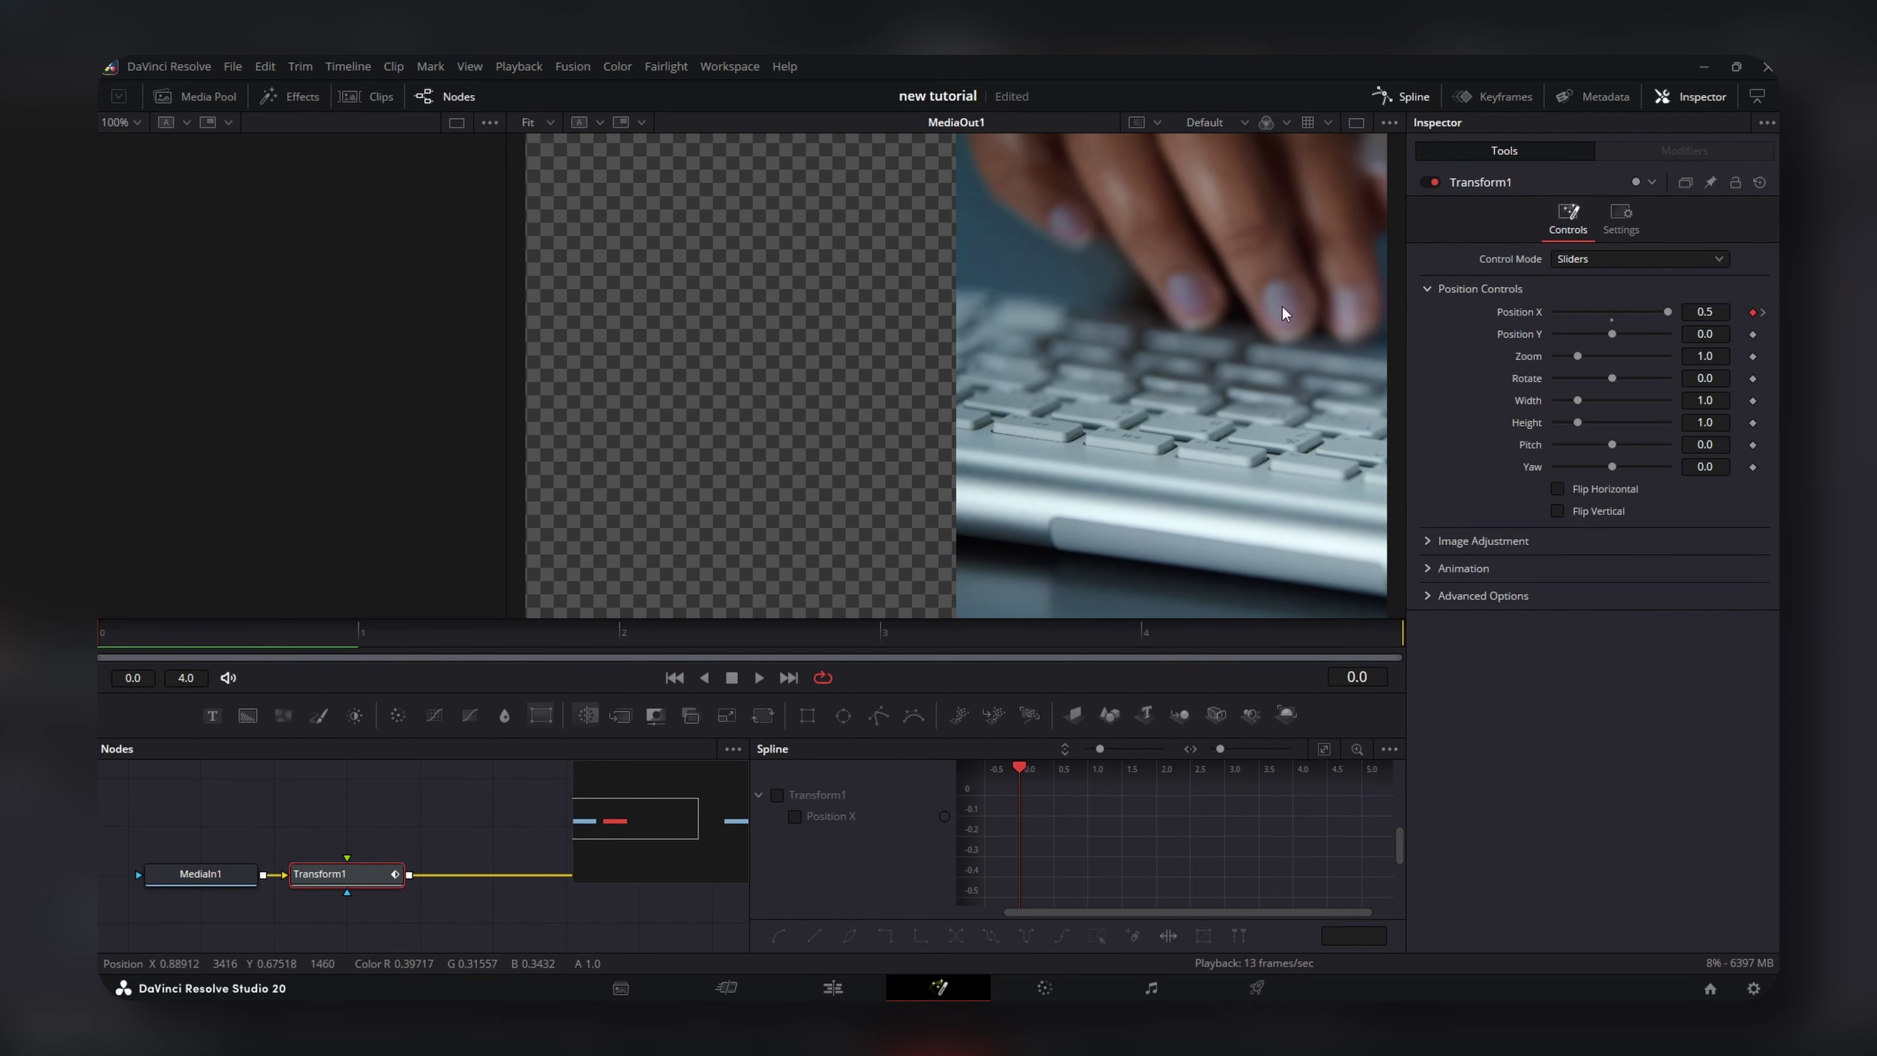
click(795, 817)
click(1324, 749)
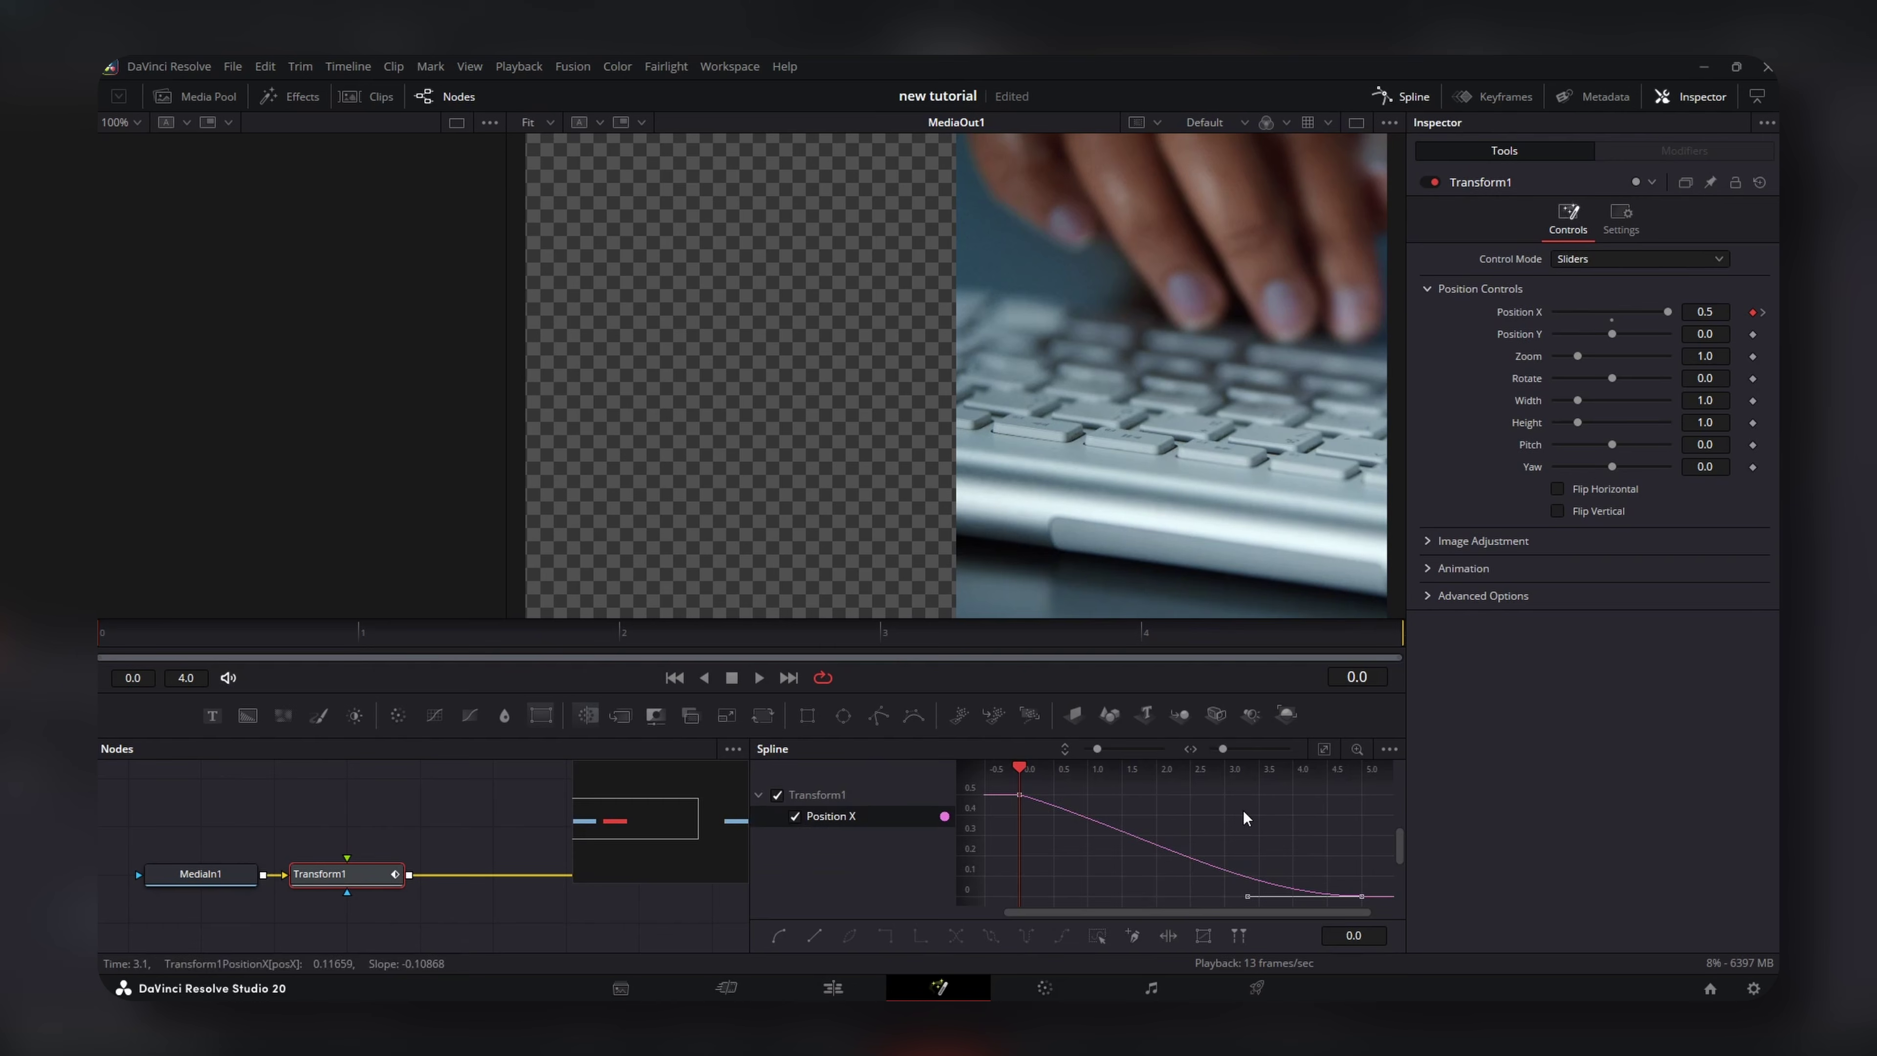
scroll(1312, 873, down, 3)
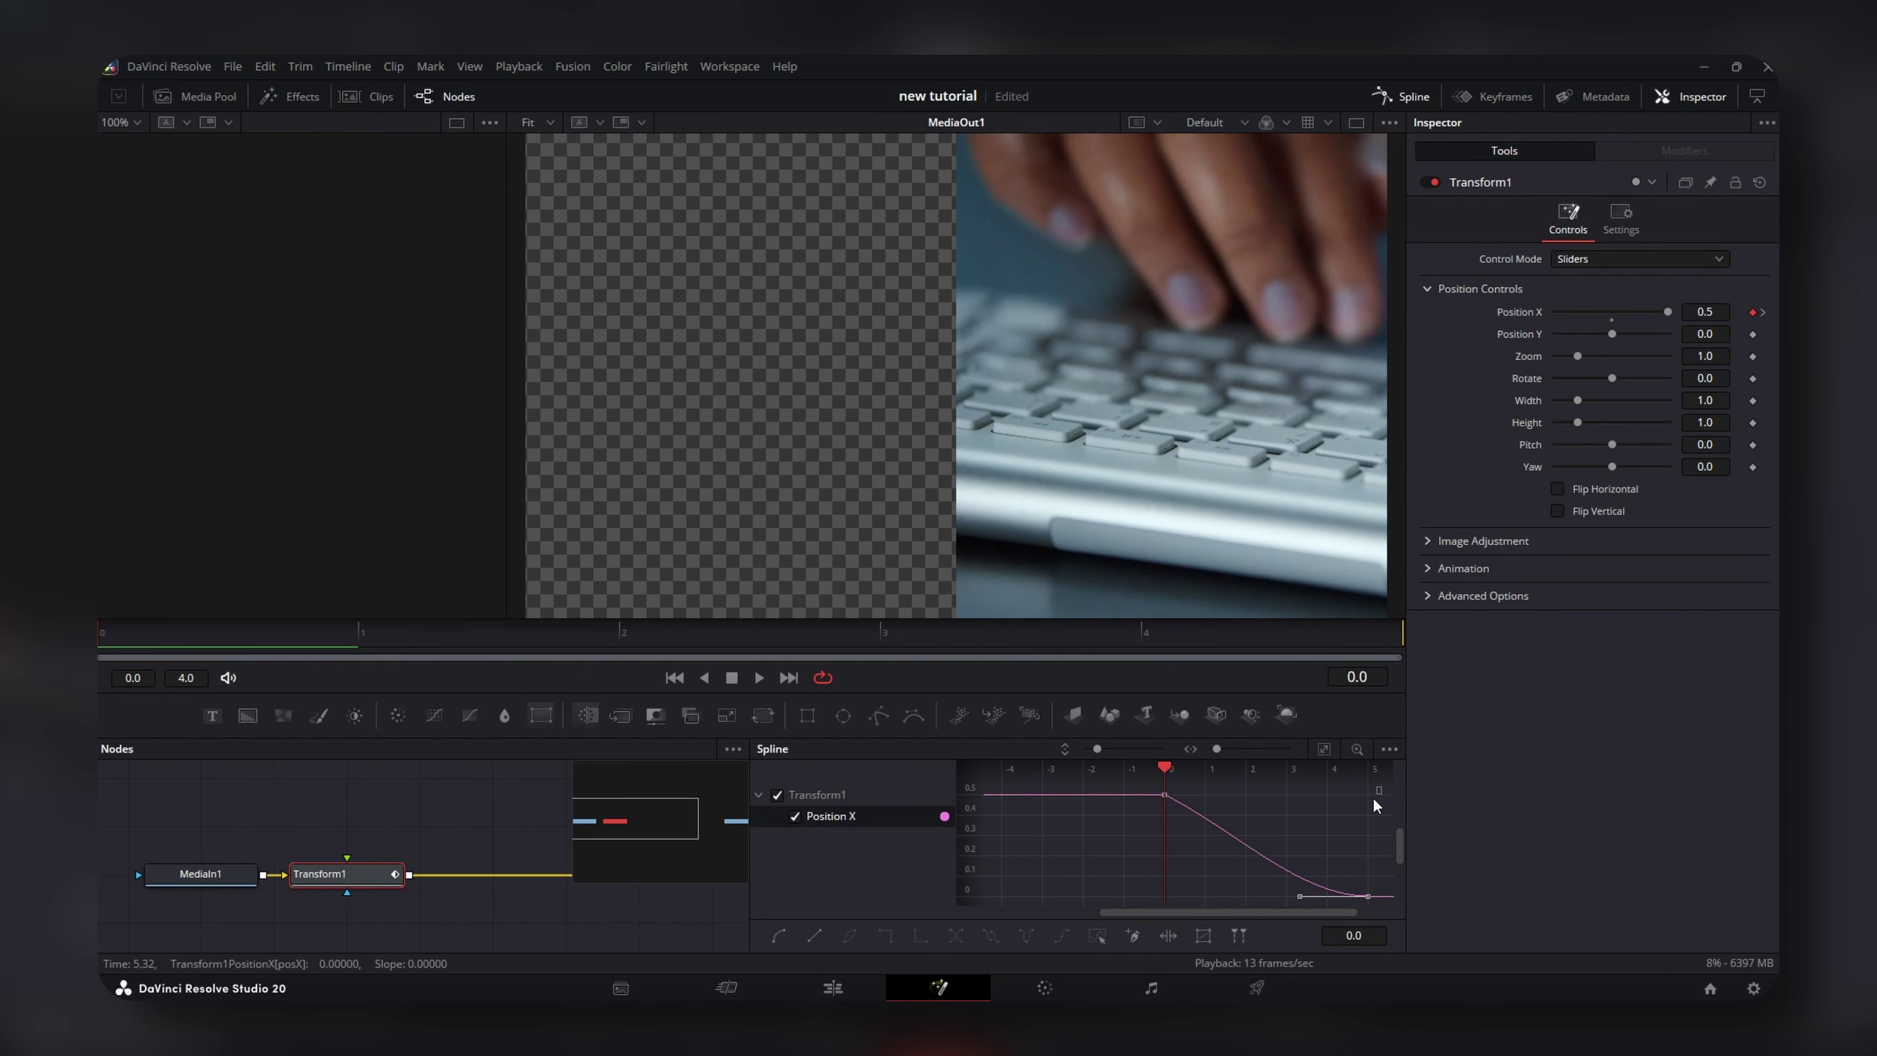
key(s)
scroll(1290, 817, up, 2)
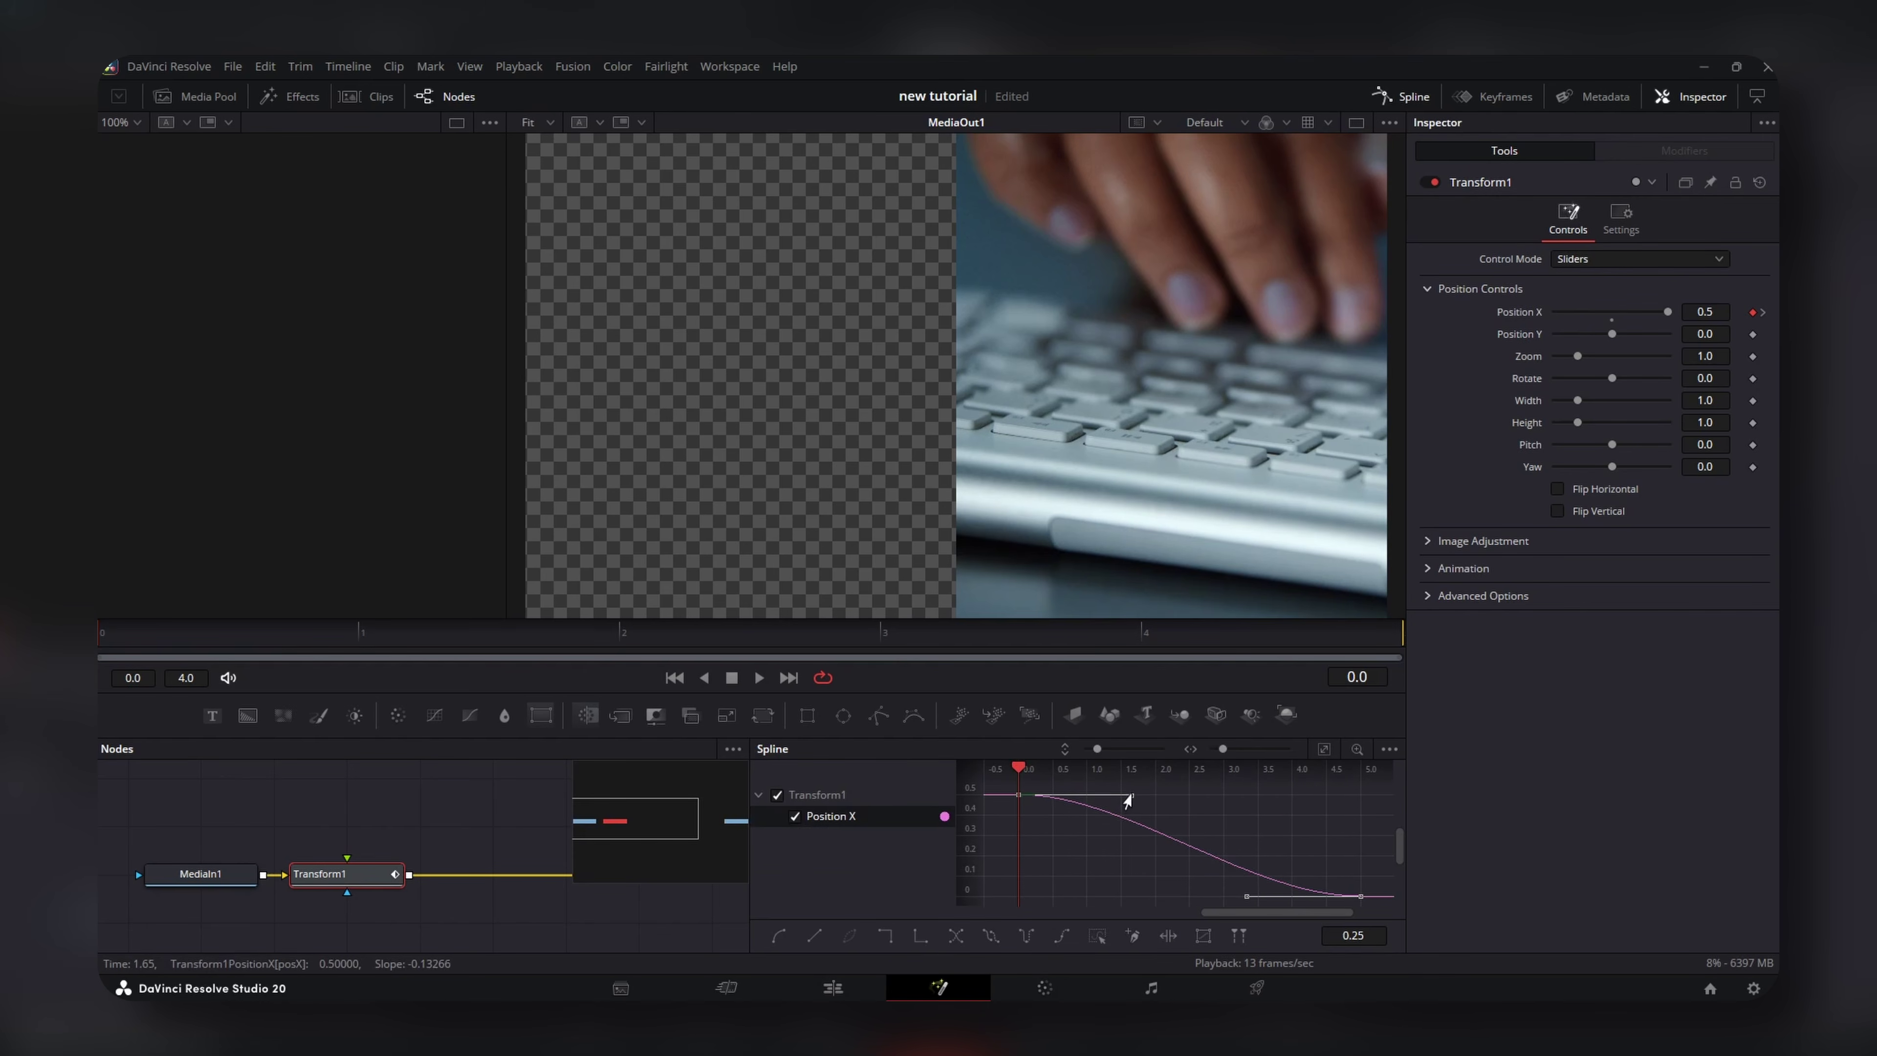
drag(1125, 795, 1024, 890)
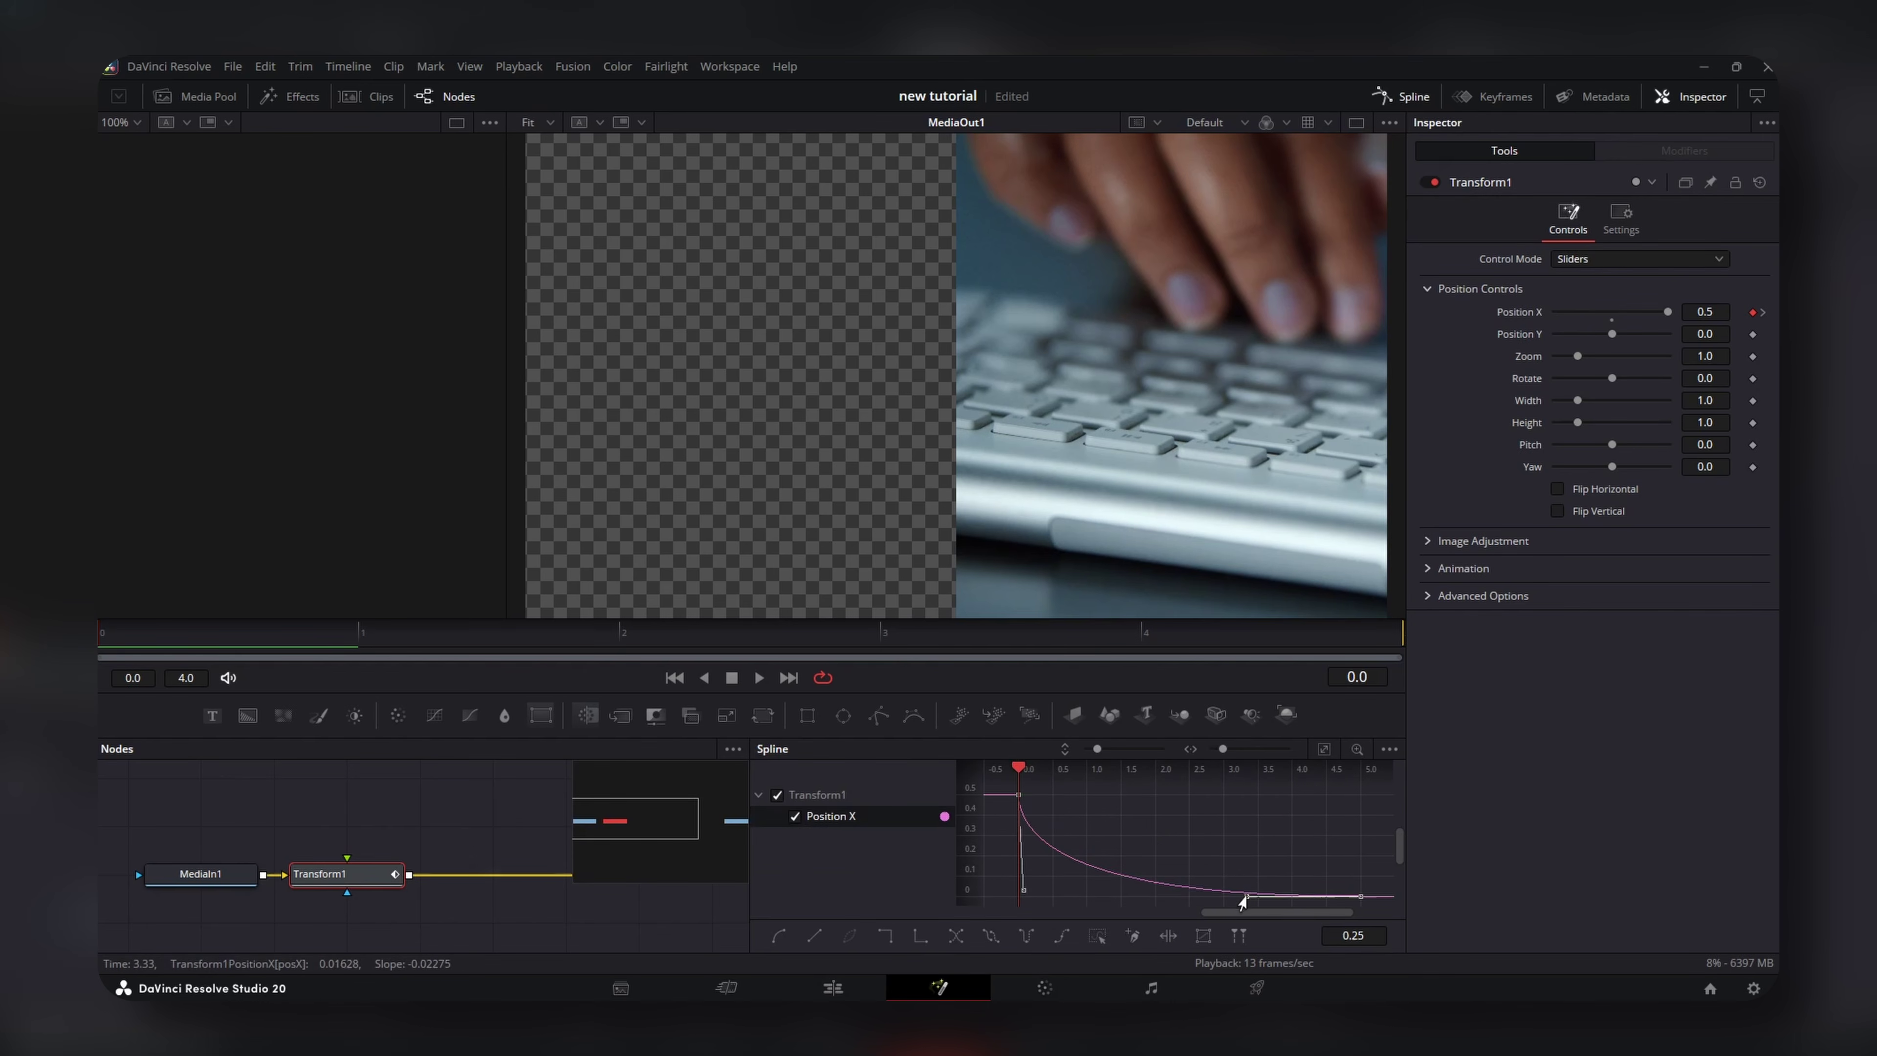
drag(1248, 896, 1030, 896)
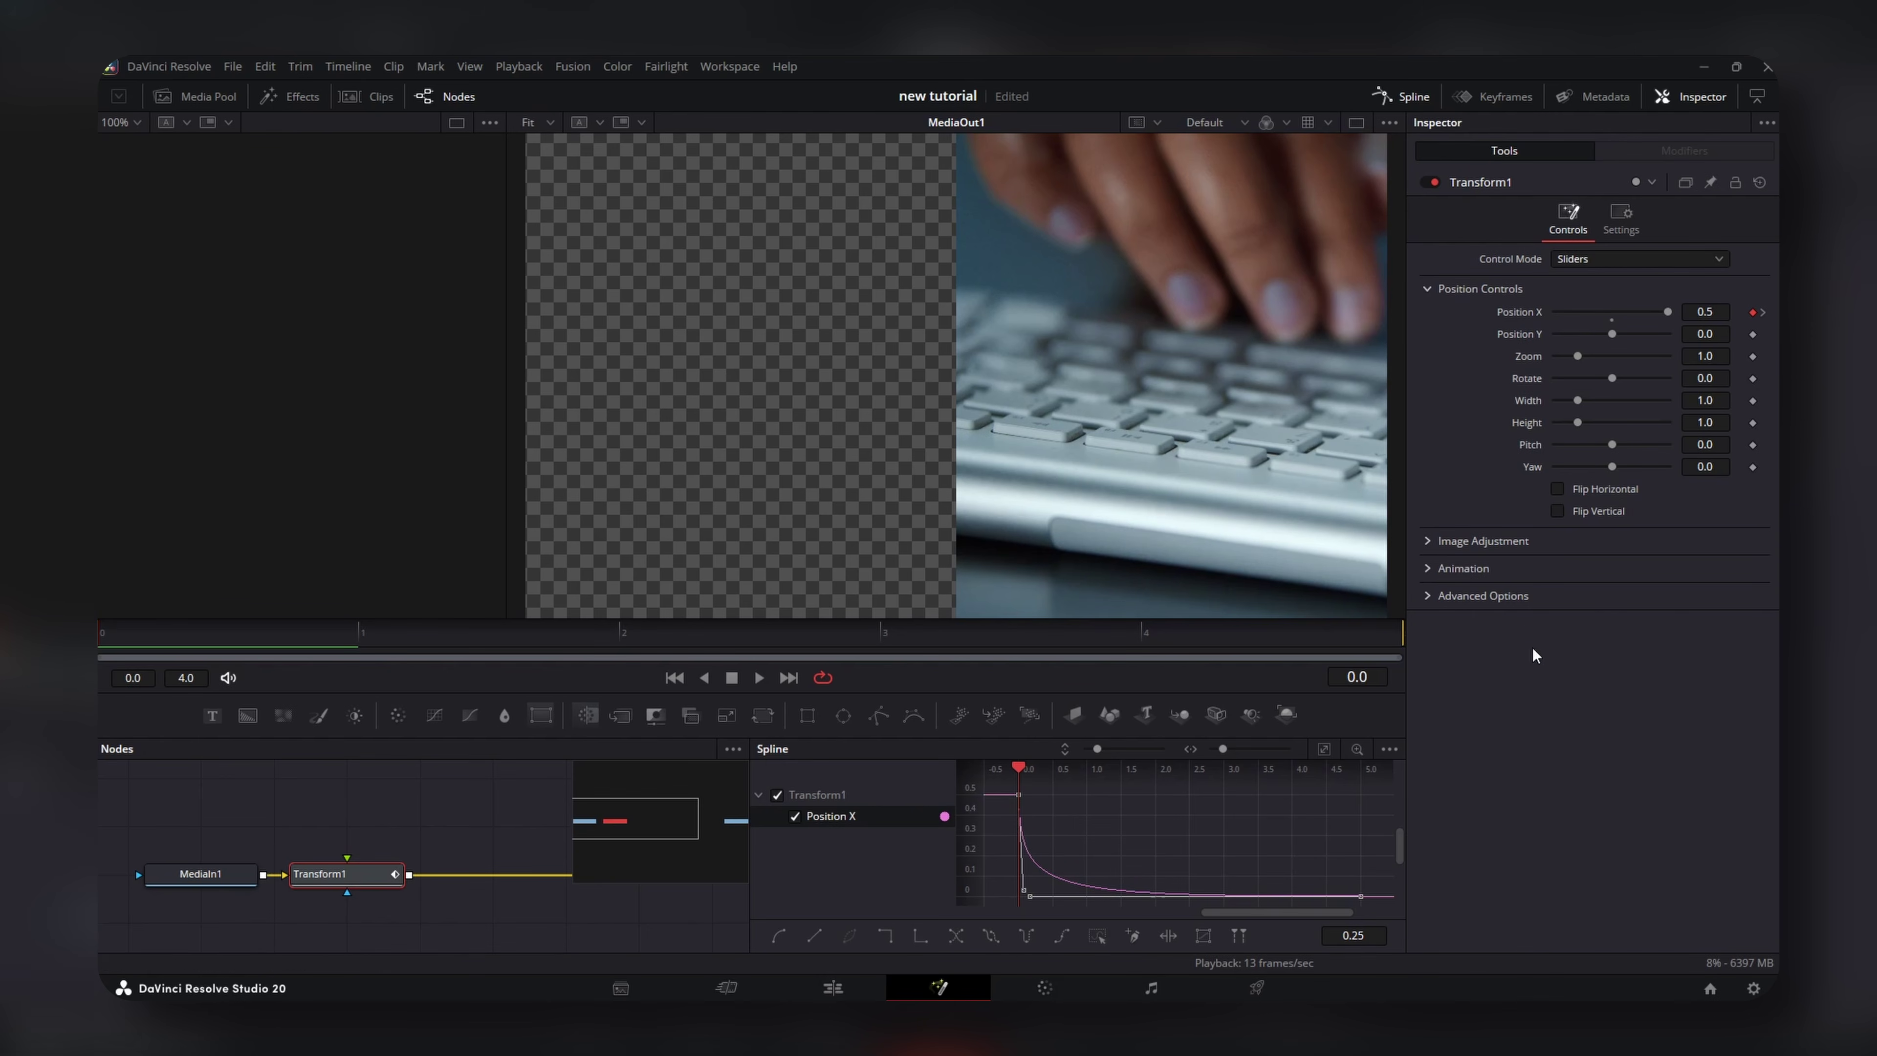
Apply 0.5 Motion Blur and Reflect Edge Behaviour to the incoming clip's Transform node, and play back the slide.
click(1429, 568)
click(1623, 590)
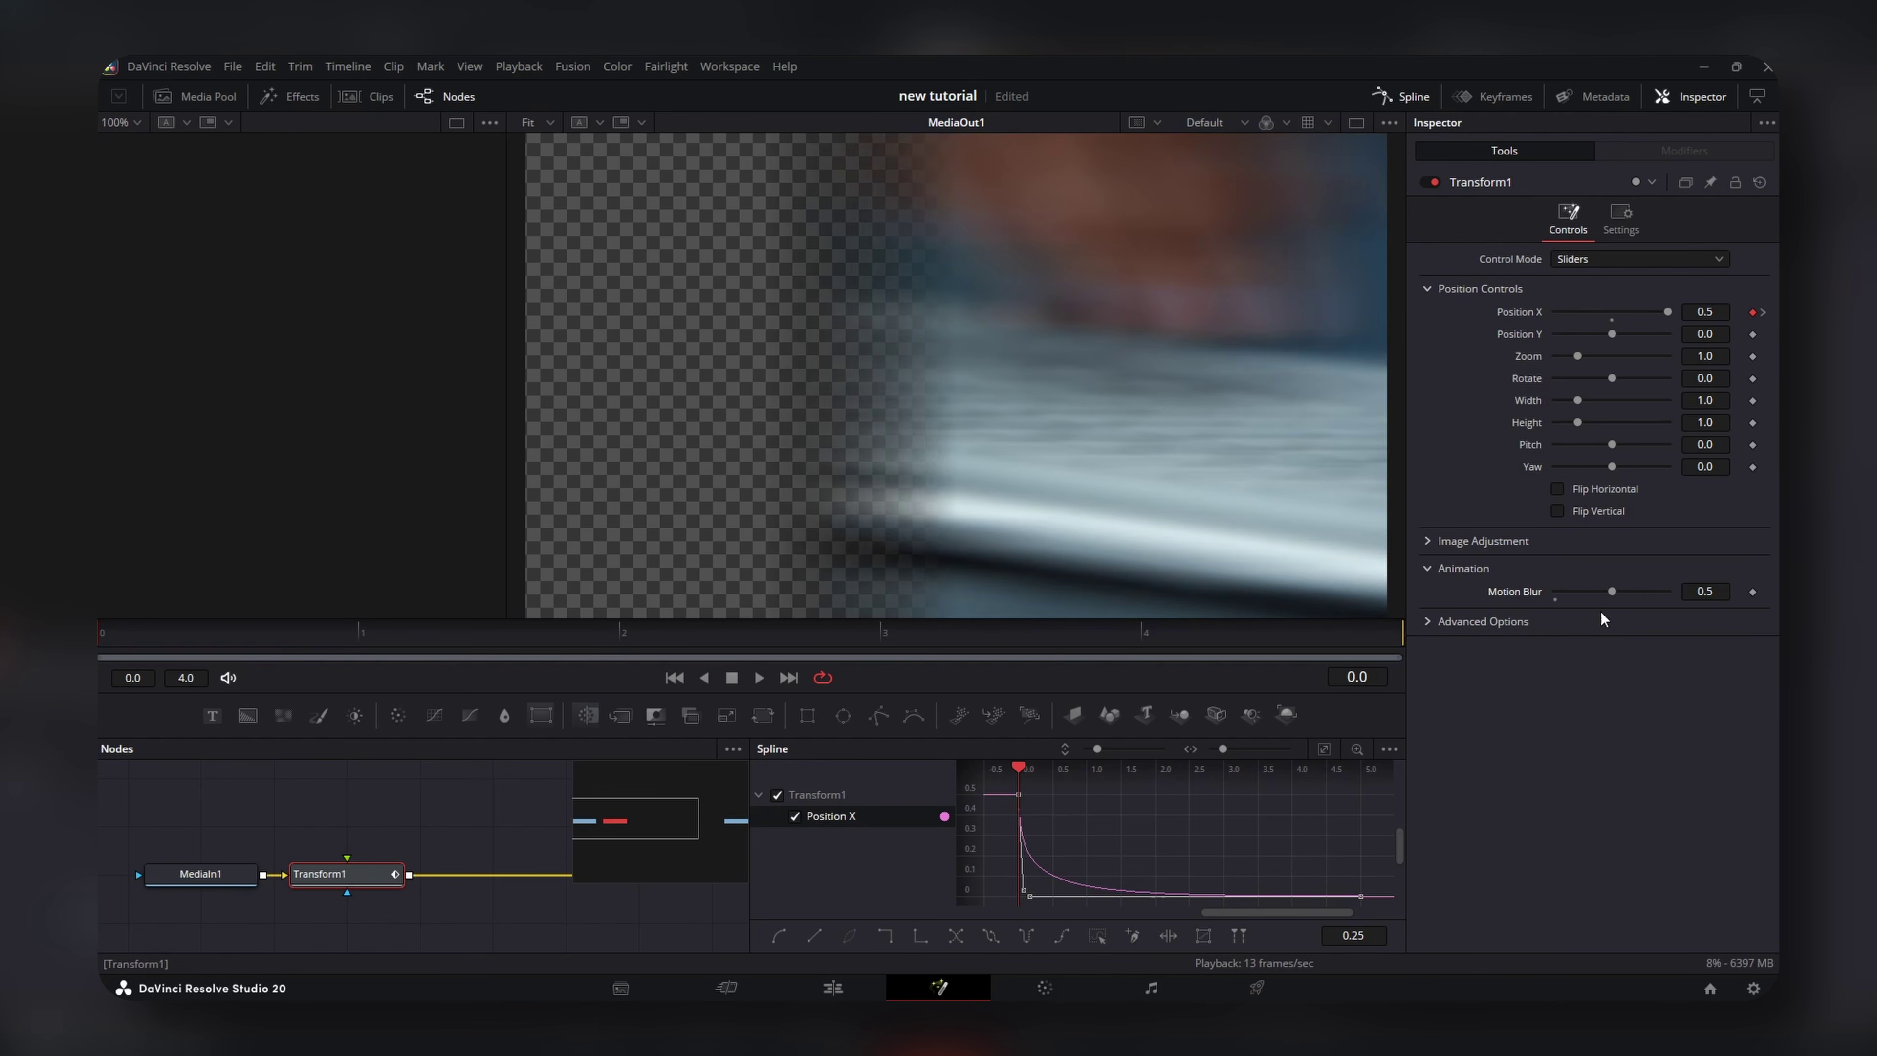
click(1486, 623)
click(1590, 641)
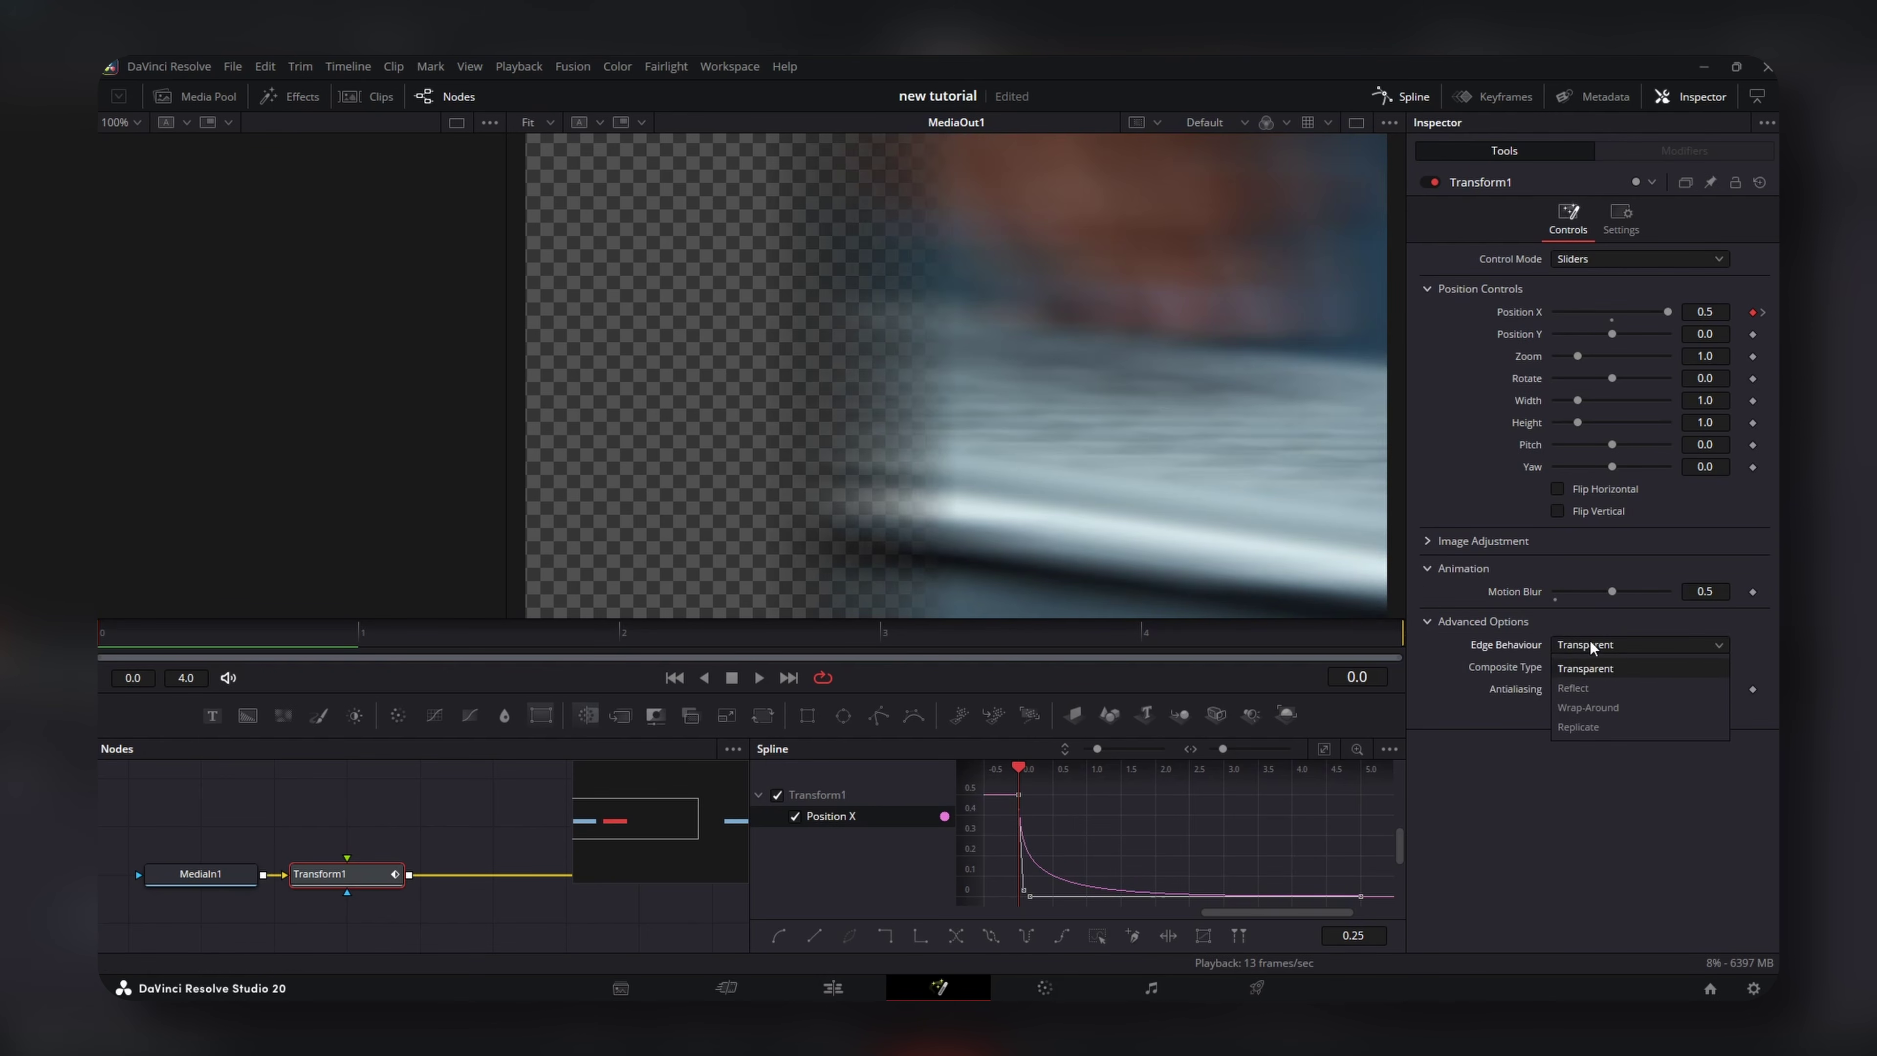
click(1590, 687)
key(space)
Review the horizontal slide across the cut in the edit timeline, and remove both adjustment clips from V2.
click(833, 989)
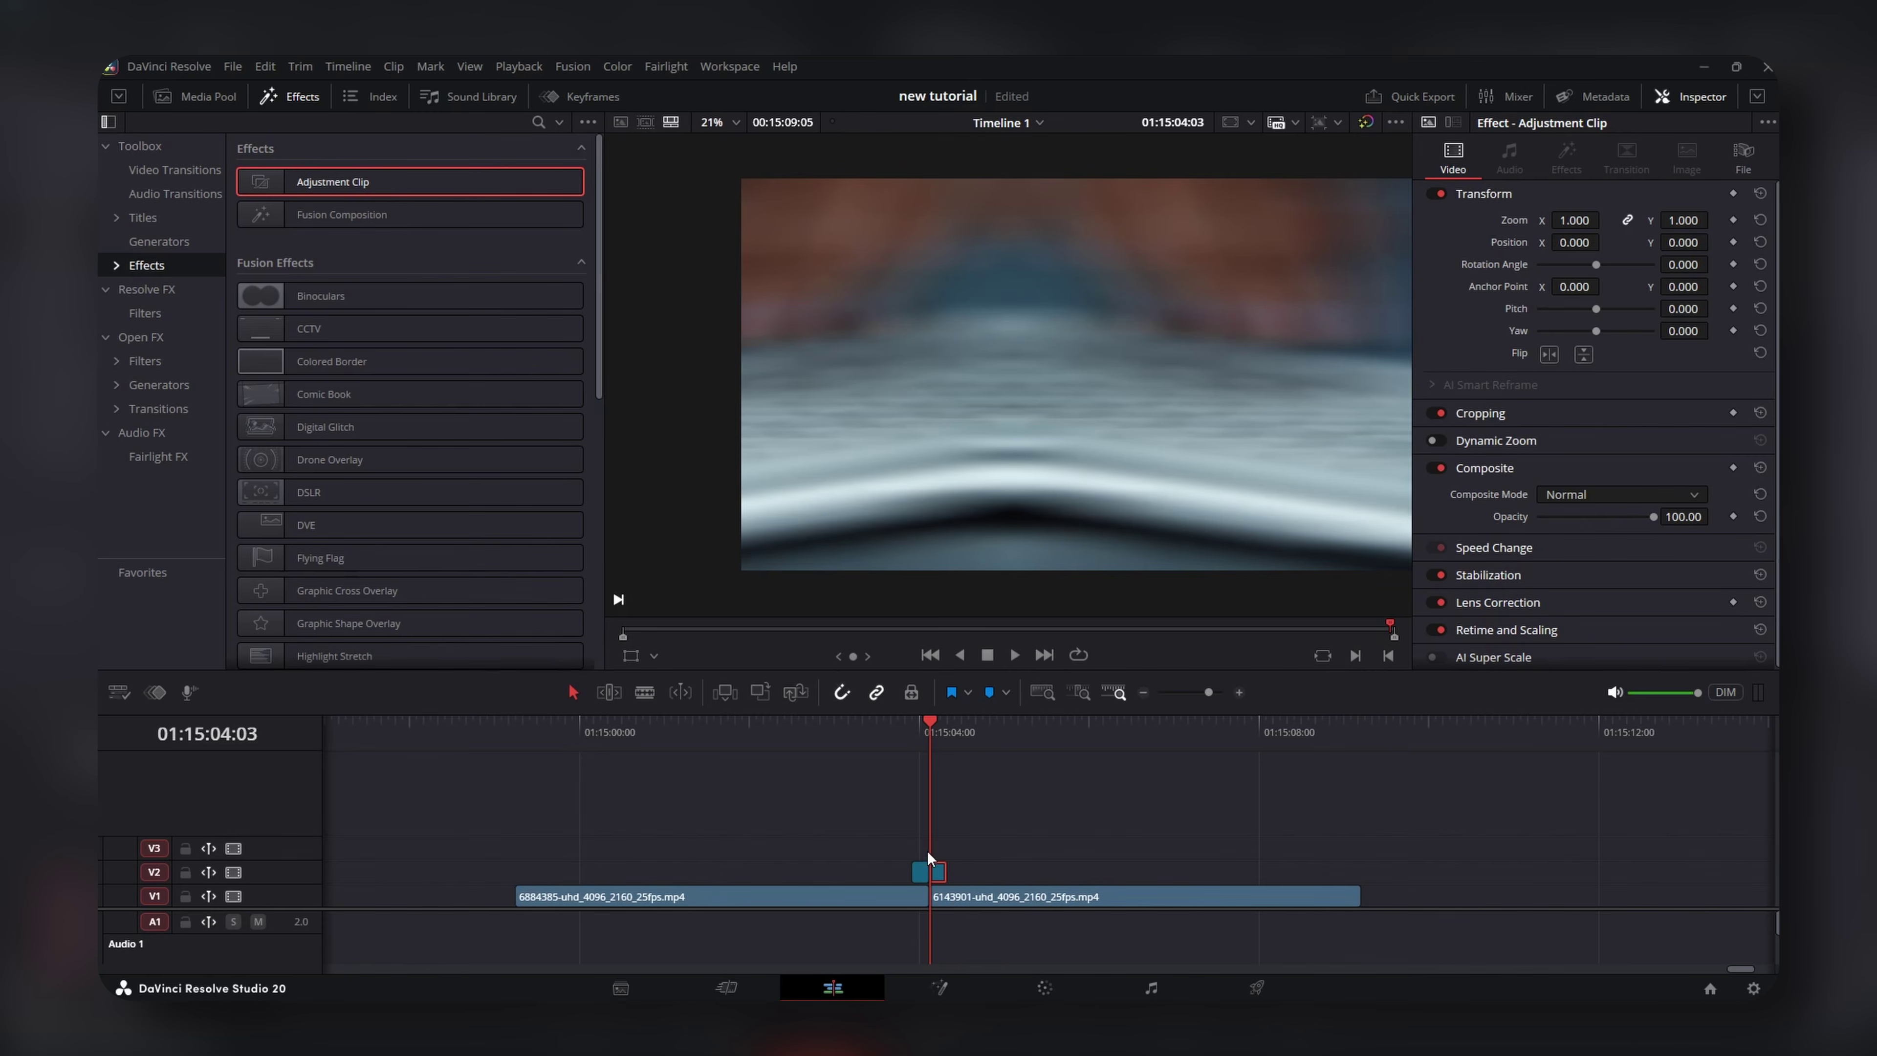
drag(933, 740, 961, 740)
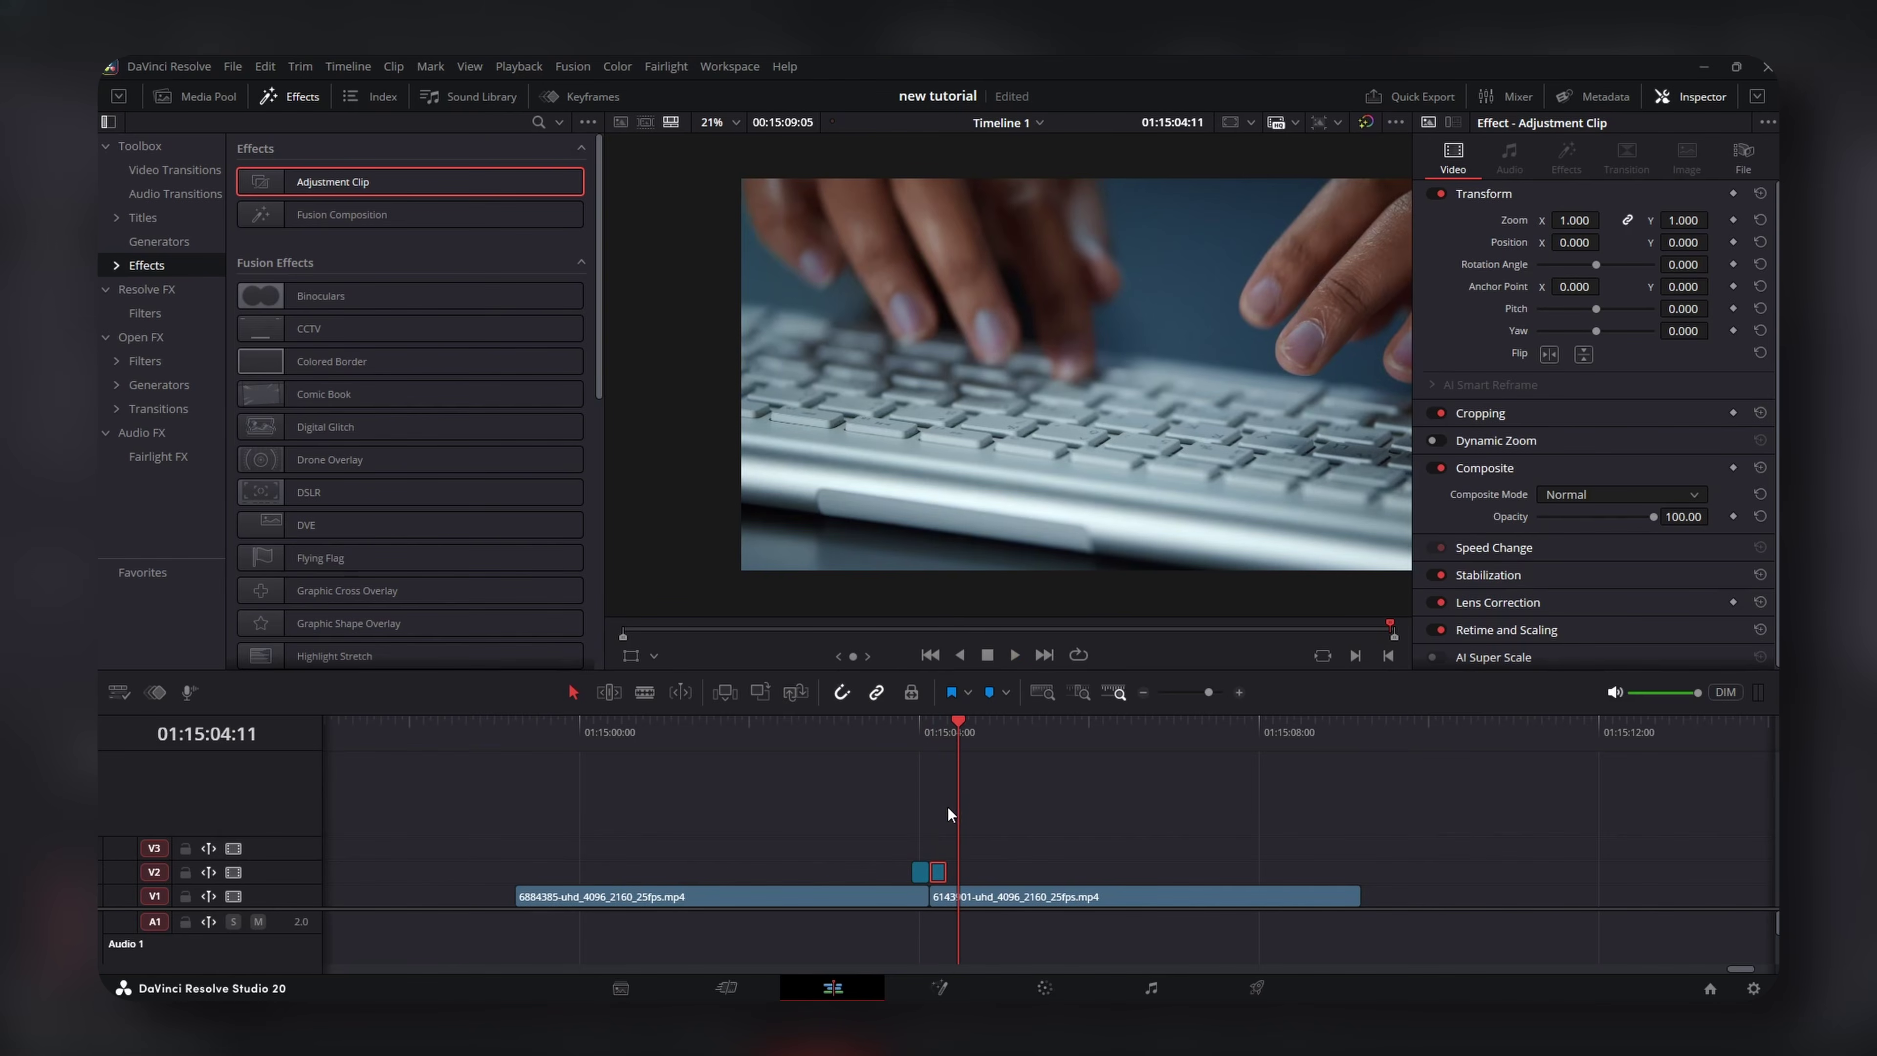
key(ctrl+z)
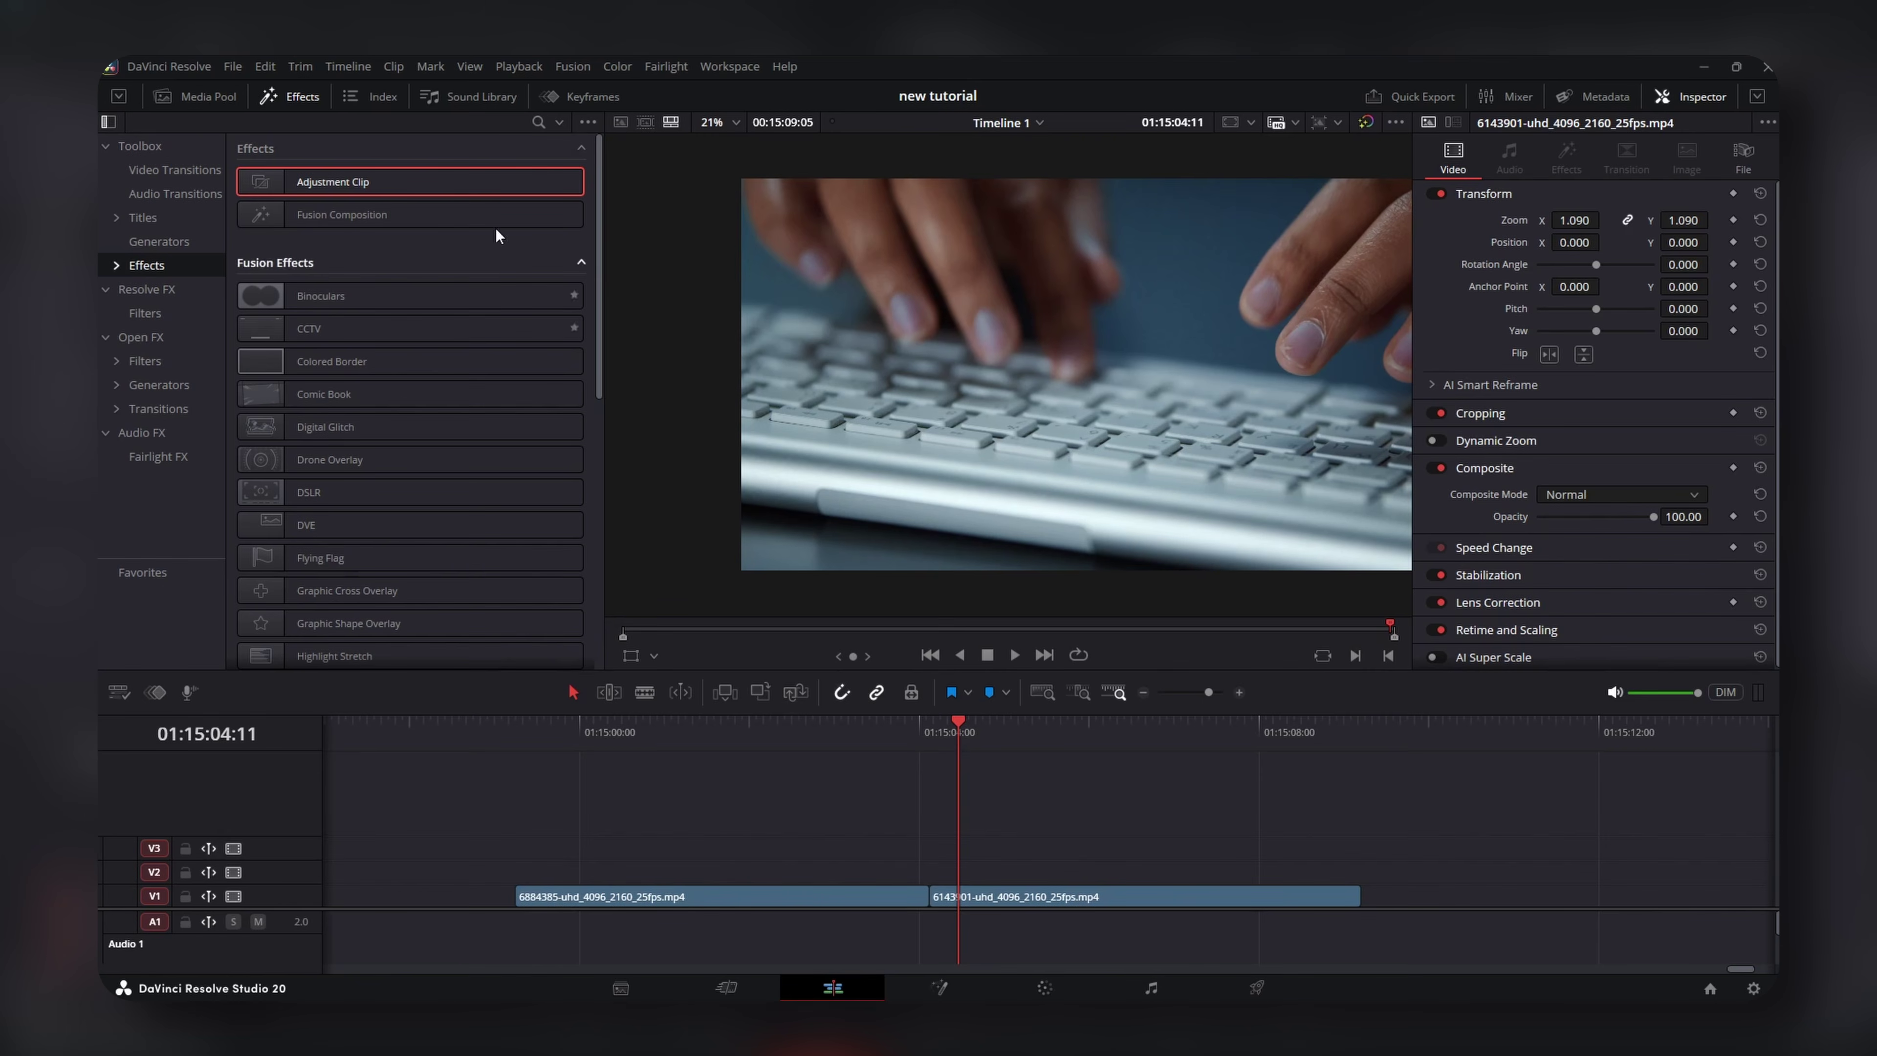
Place a new Adjustment Clip on V2 and cut it down to short clips on both sides of the cut, the first starting at 01:15:03:22.
drag(325, 182, 891, 875)
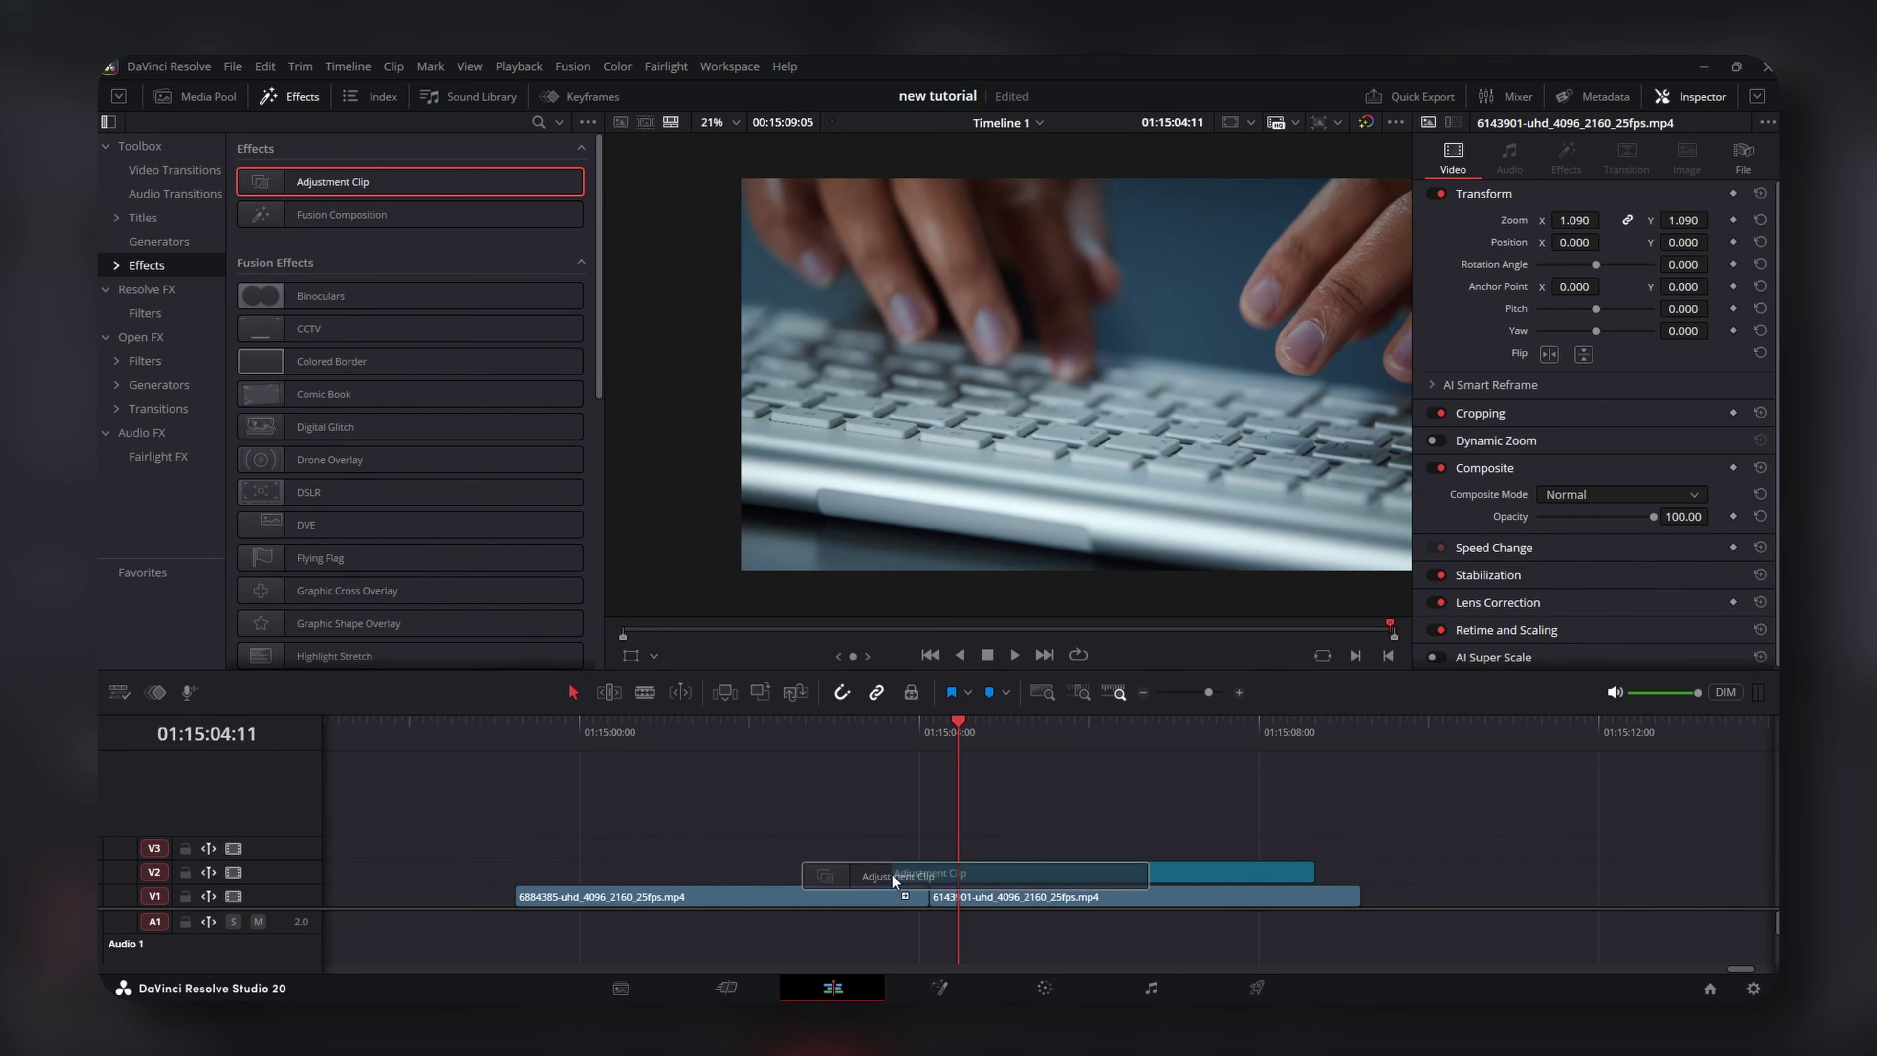
click(894, 736)
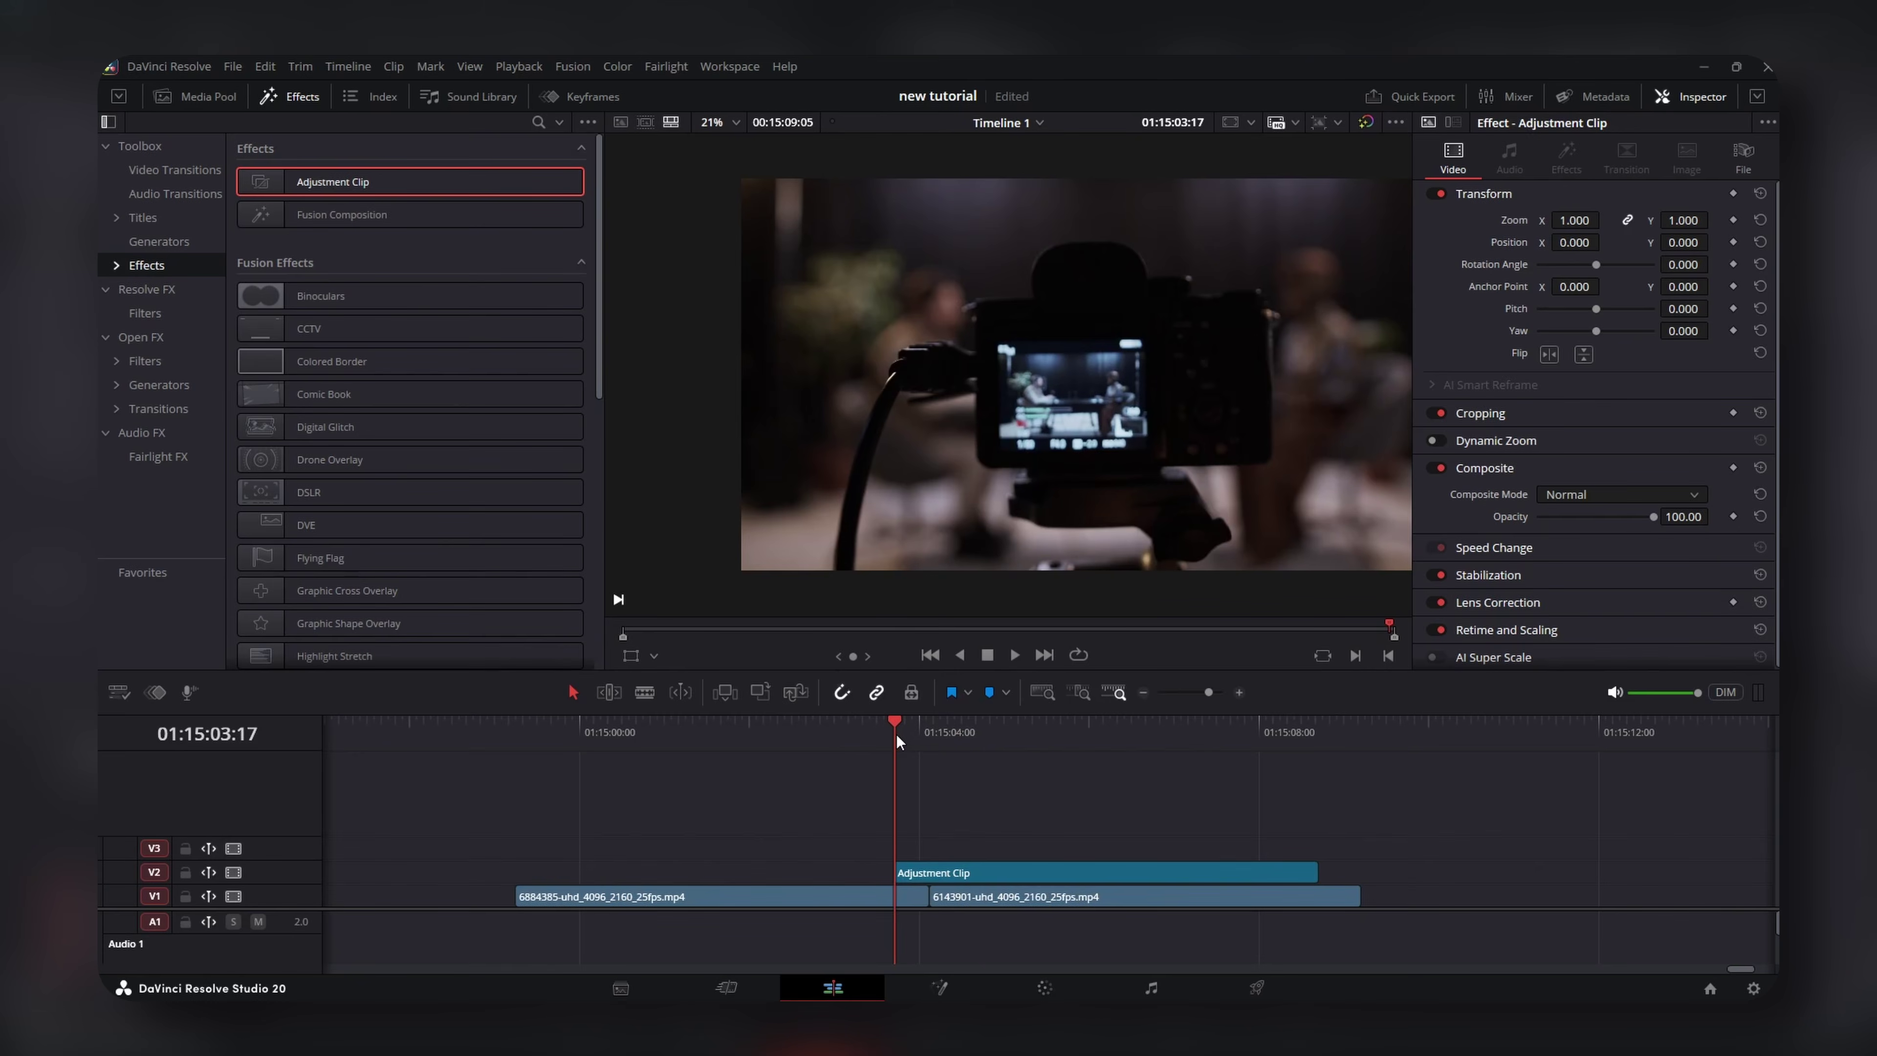
key(Right)
key(Right)
key(Right)
key(Right)
key(Right)
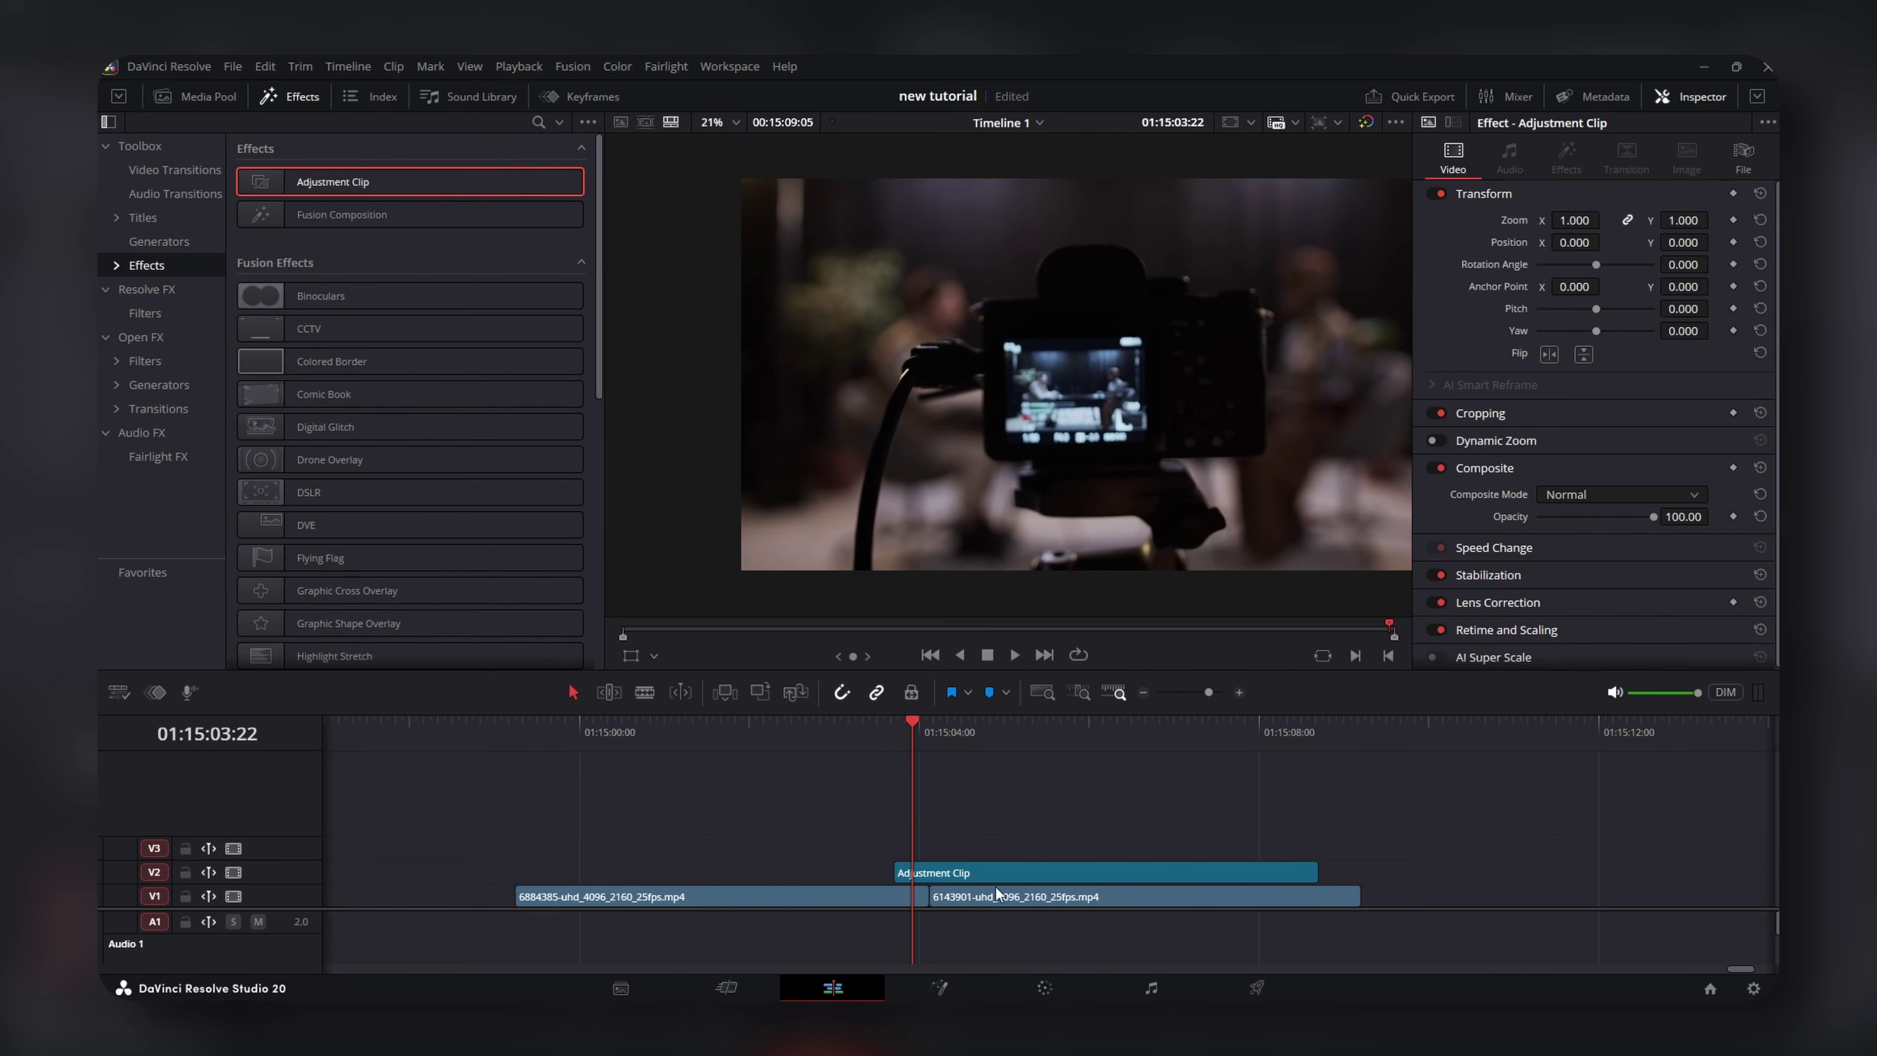
mouse_move(952, 875)
mouse_down()
mouse_move(969, 870)
mouse_move(924, 870)
mouse_up()
key(Delete)
Open the adjustment clip before the cut in Fusion, hide the Spline editor, and add a Transform node after MediaIn1.
right_click(924, 870)
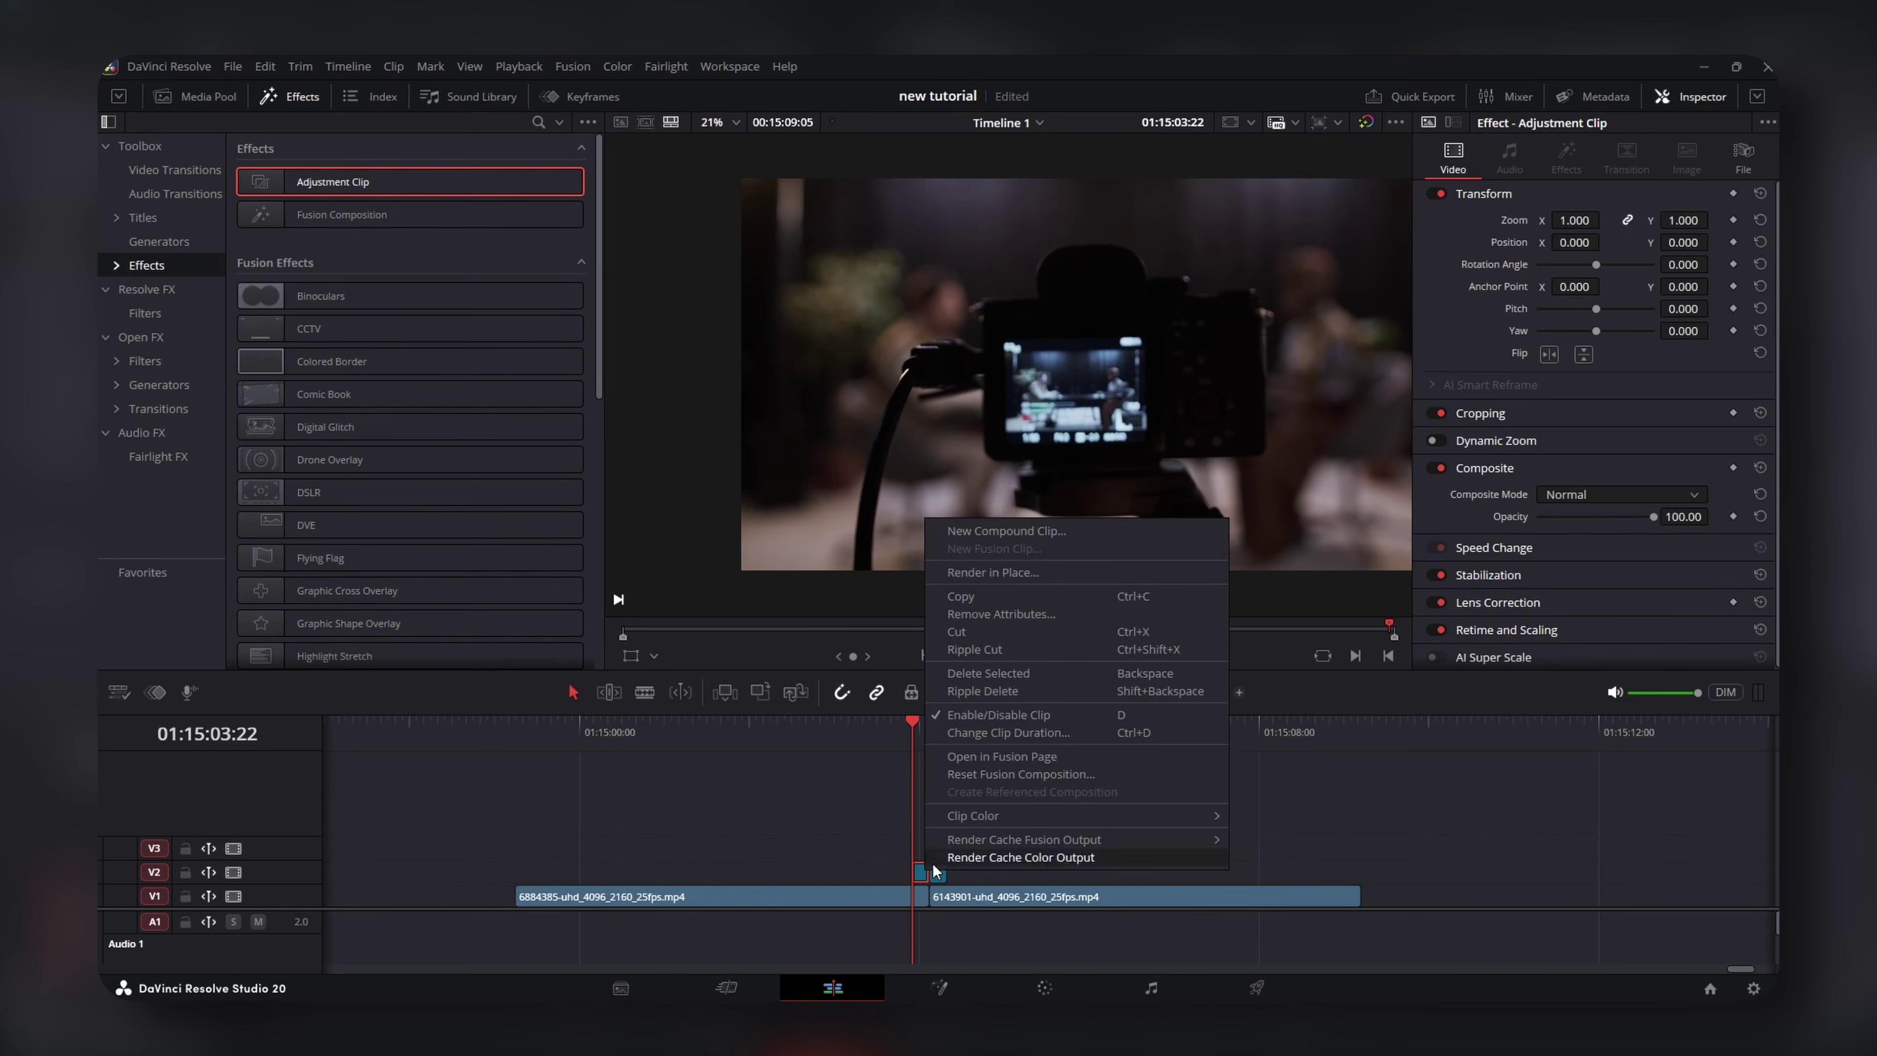
click(1030, 755)
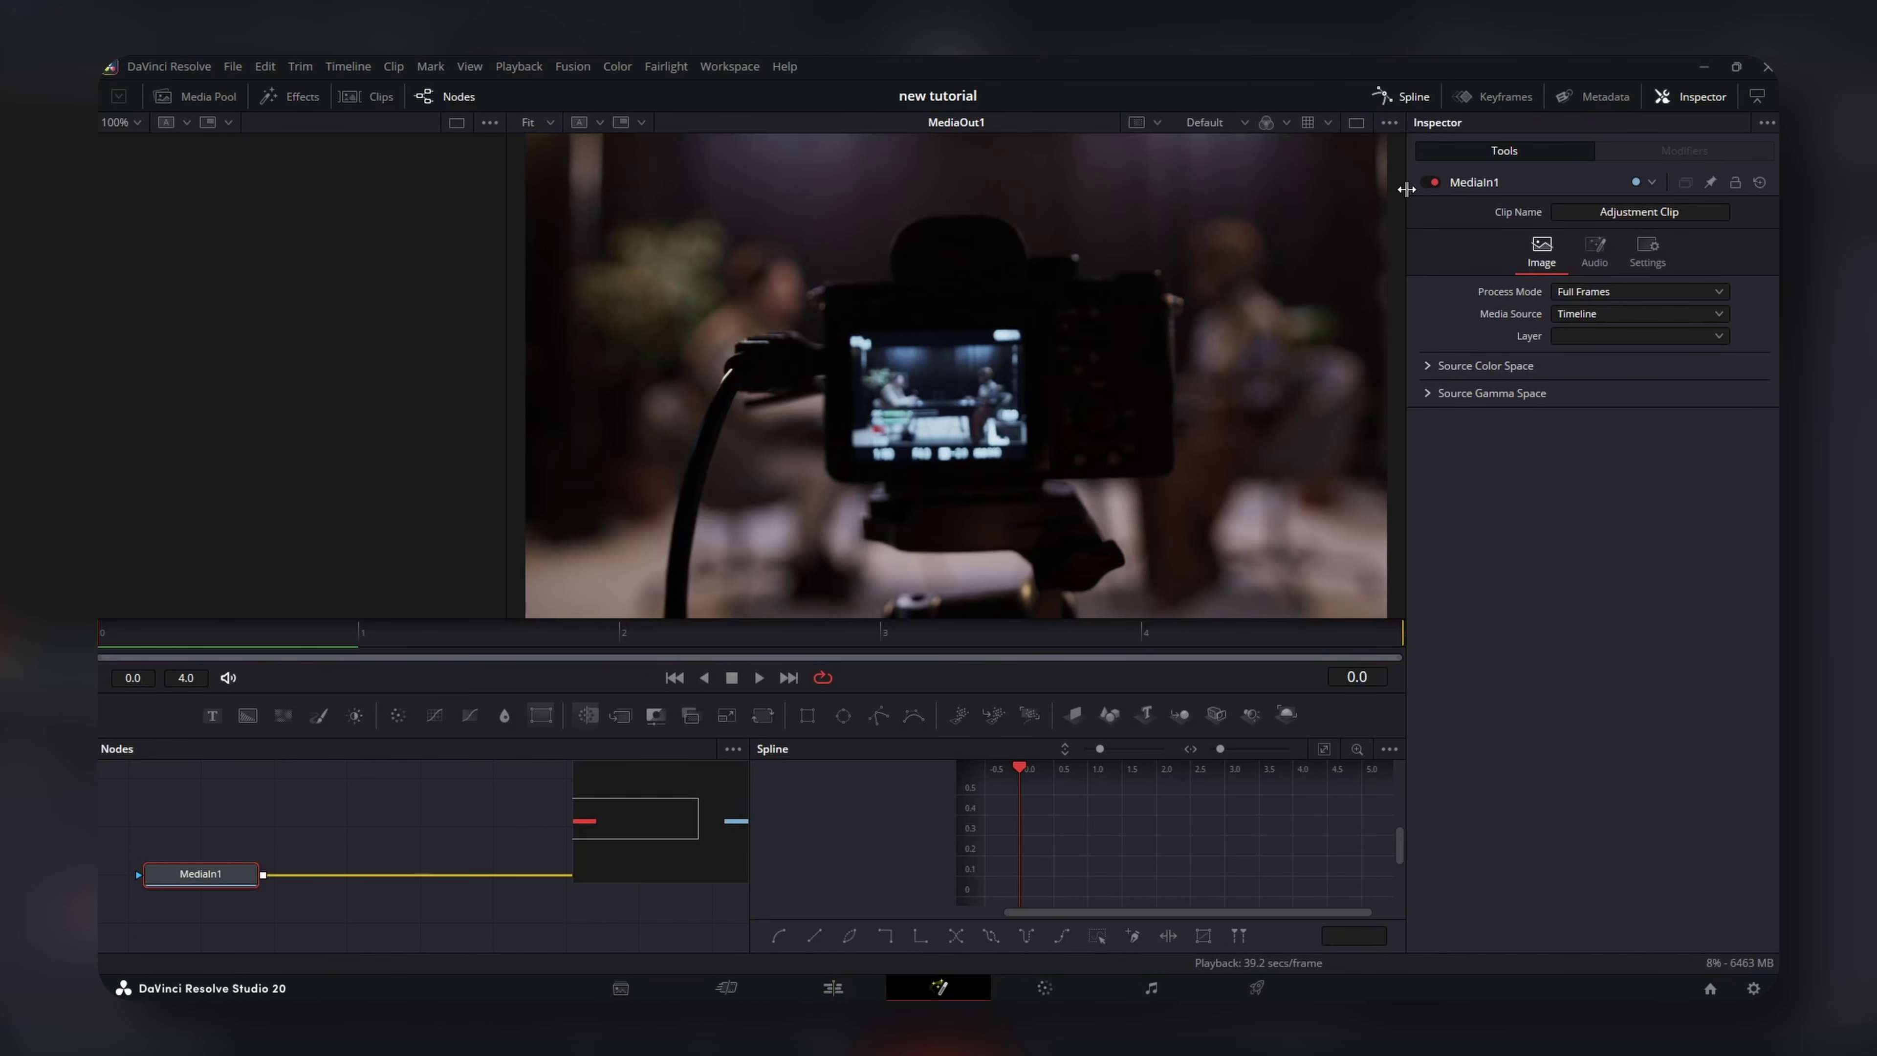
click(1402, 98)
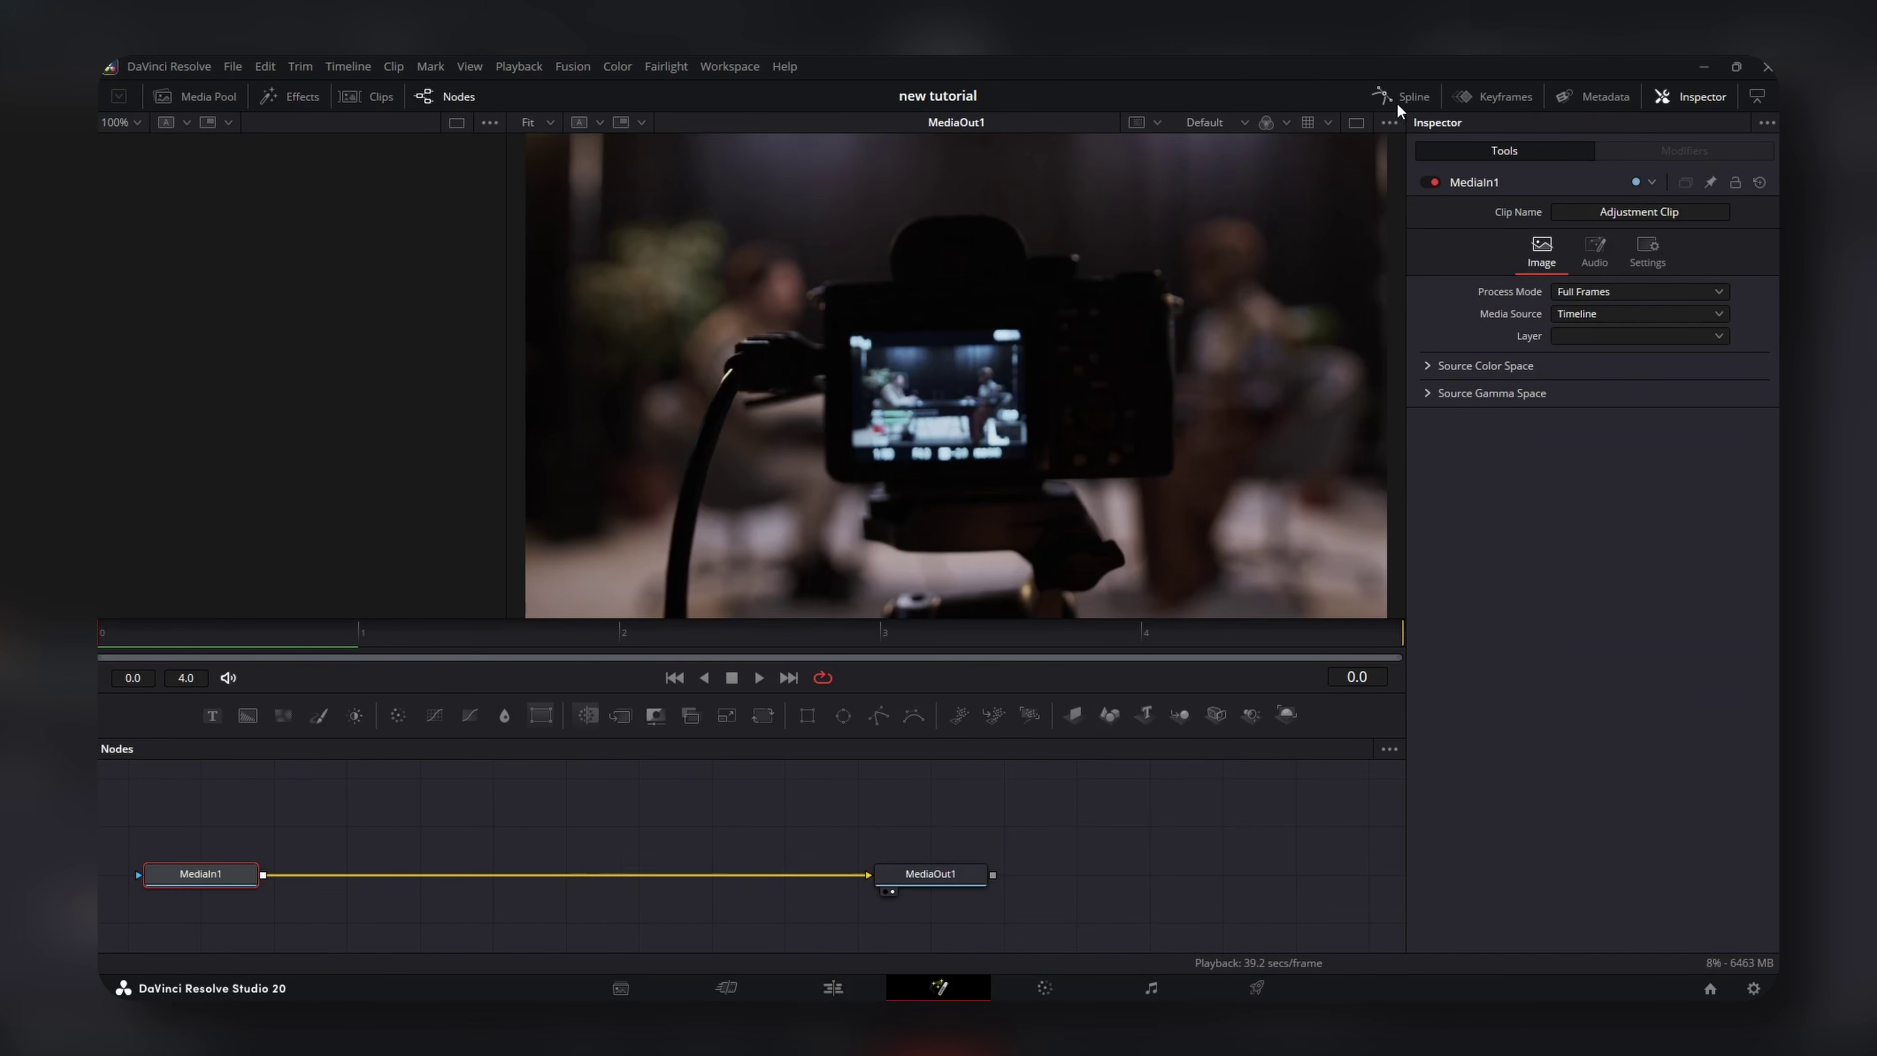
click(545, 716)
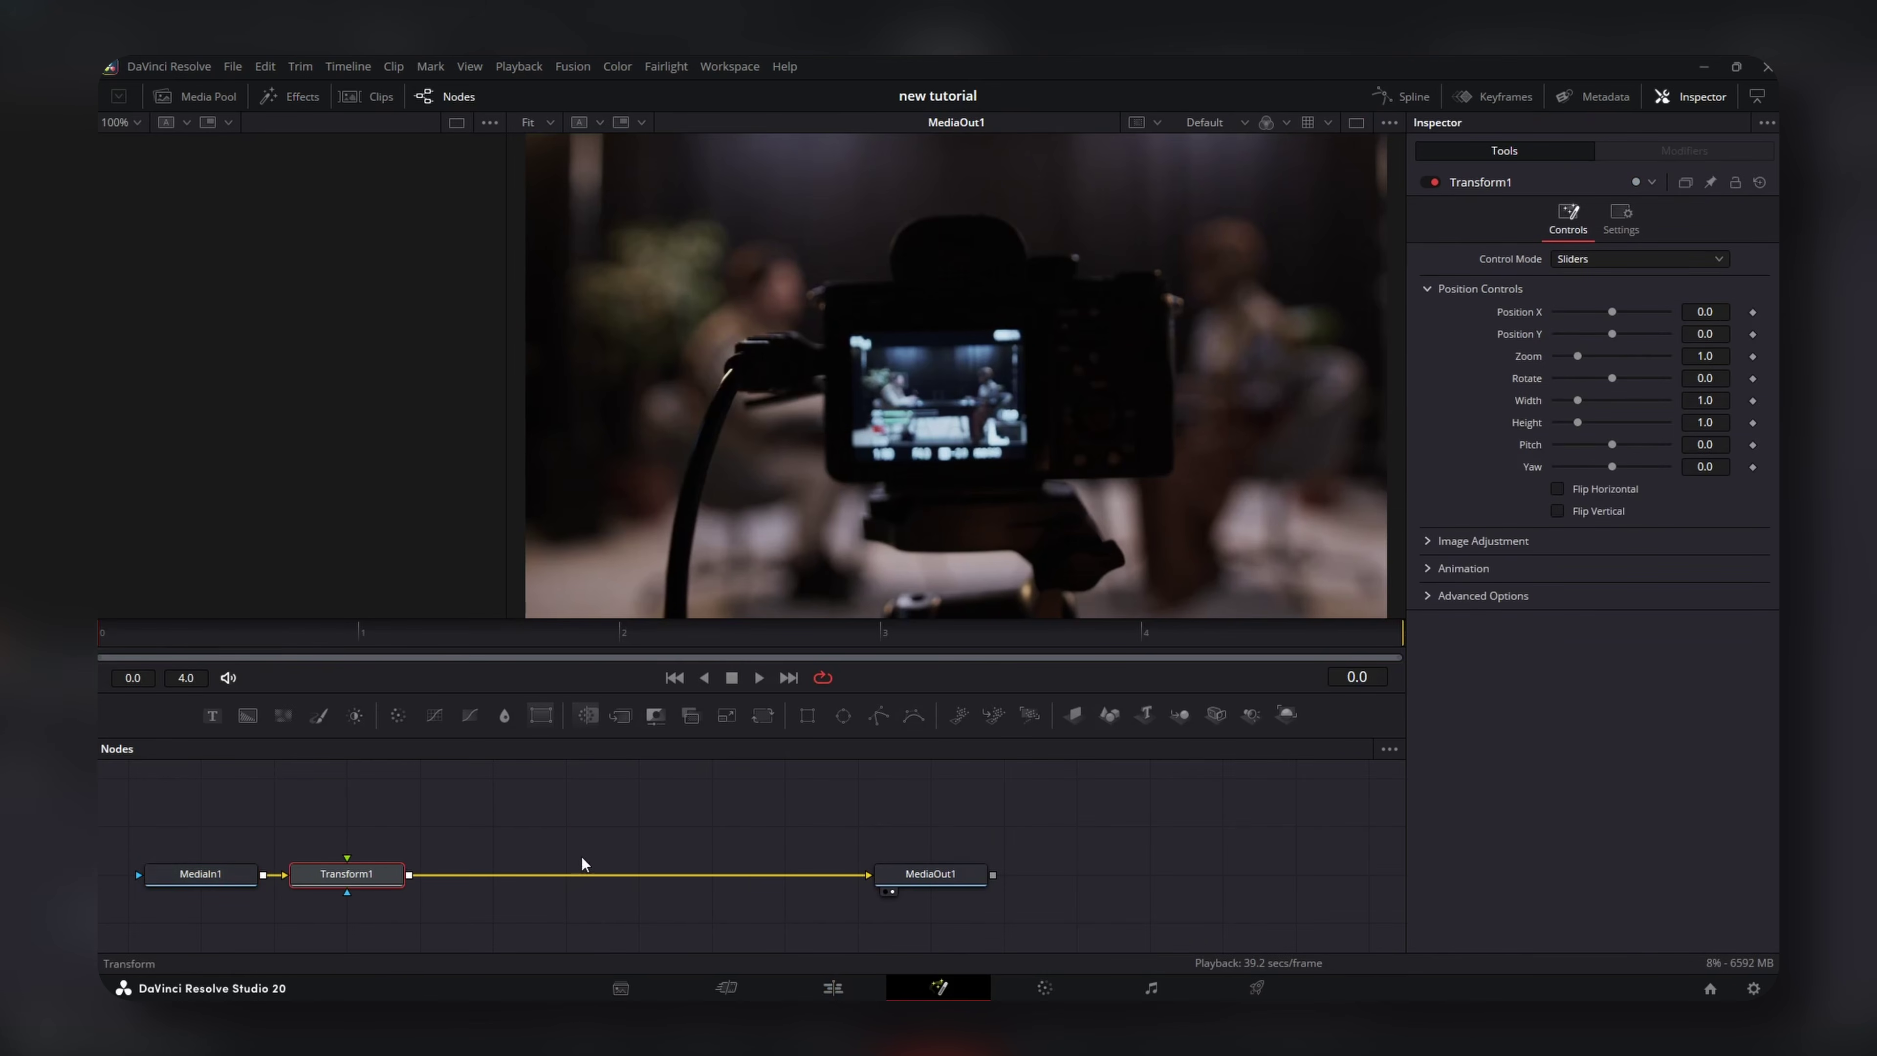
Keyframe the Transform node's Position Y from 0.0 at frame 0 to -0.5 at frame 5.
click(1752, 334)
click(1285, 635)
key(Right)
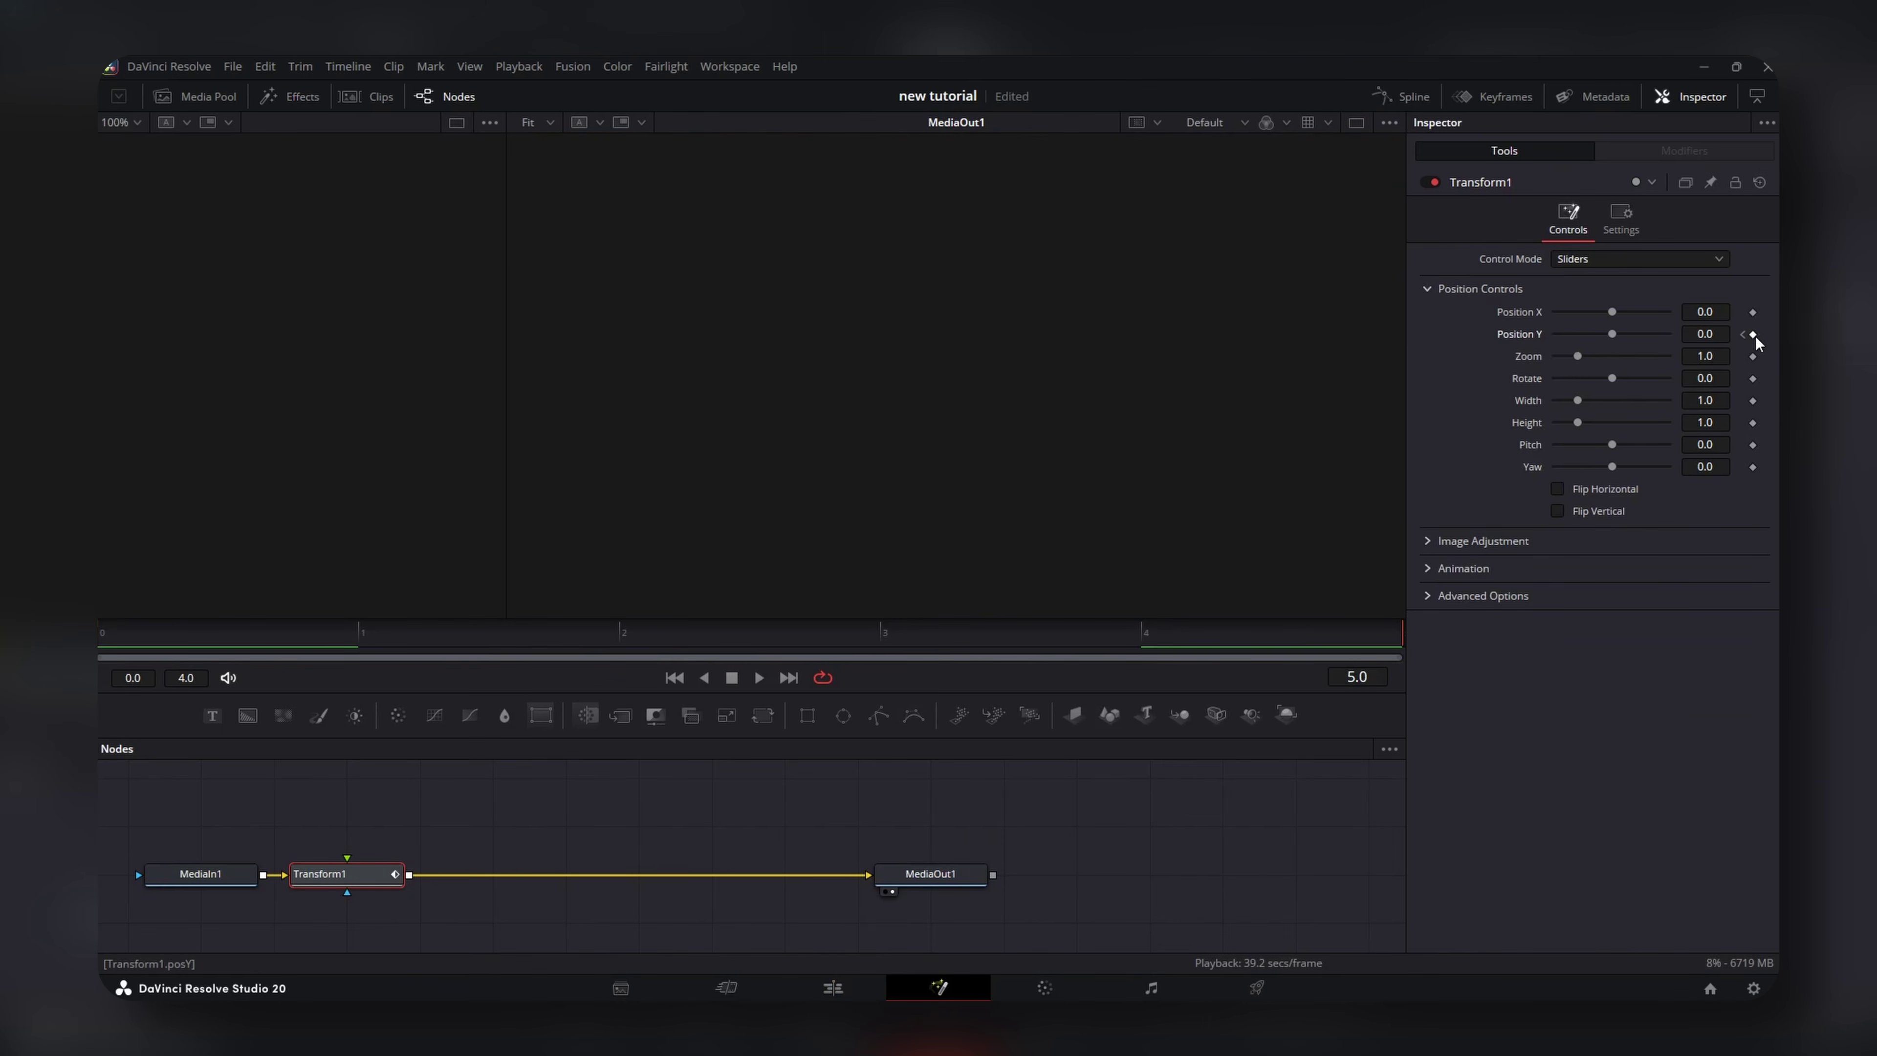
click(1753, 334)
Show the Spline editor and reshape the Position Y curve so it starts flat and drops steeply into the frame 5 keyframe.
click(1405, 102)
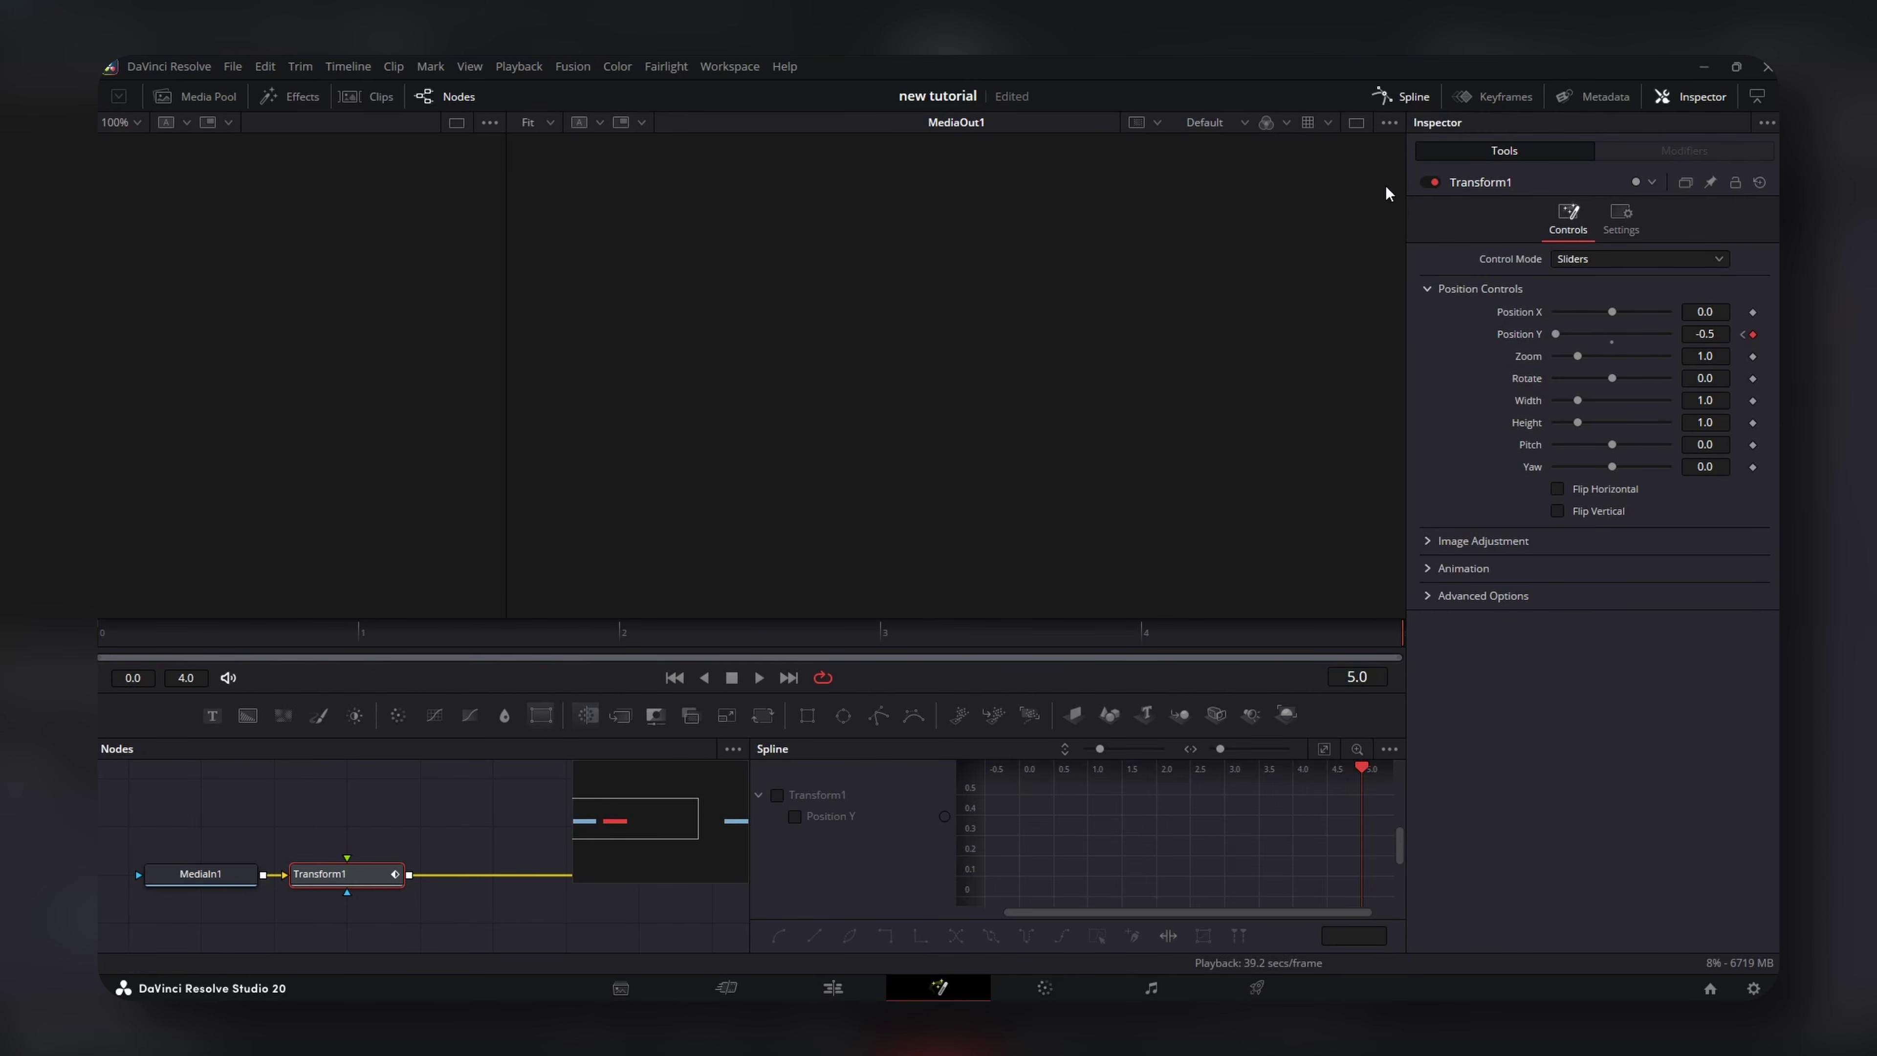
click(830, 815)
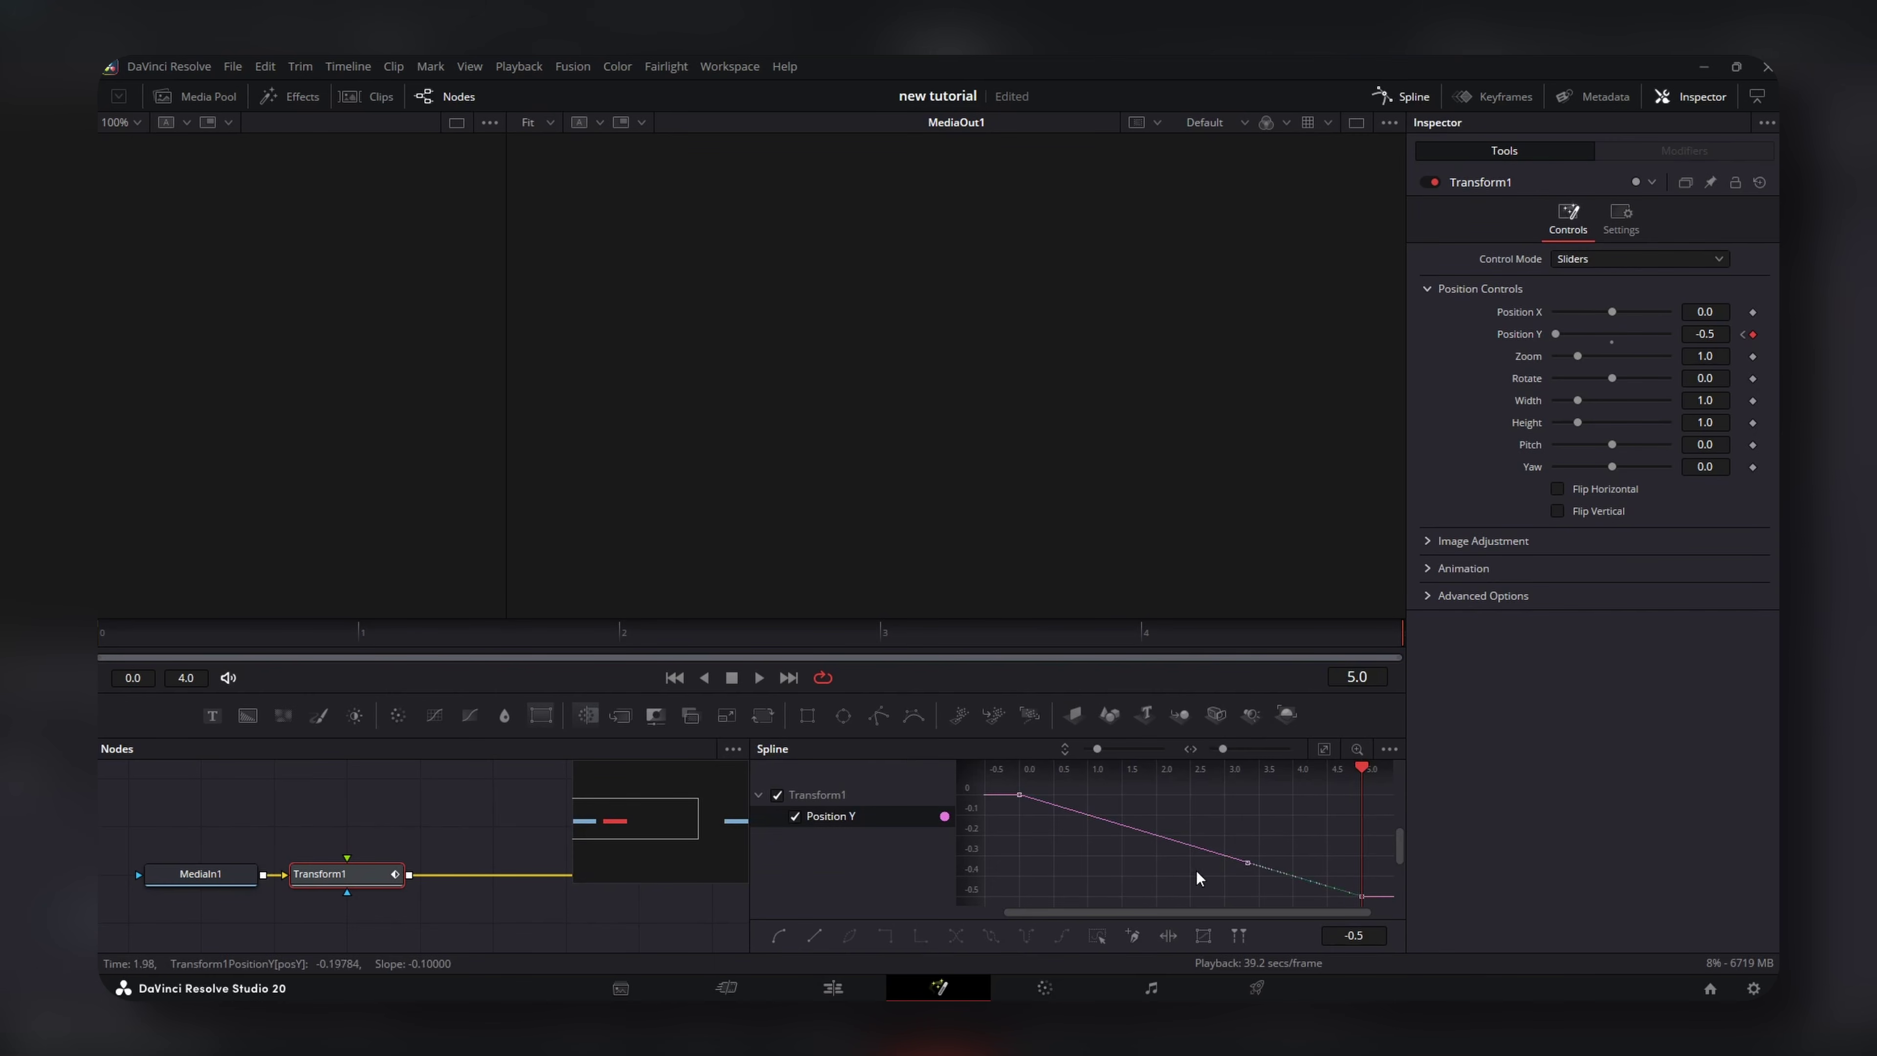
drag(1246, 897, 1355, 802)
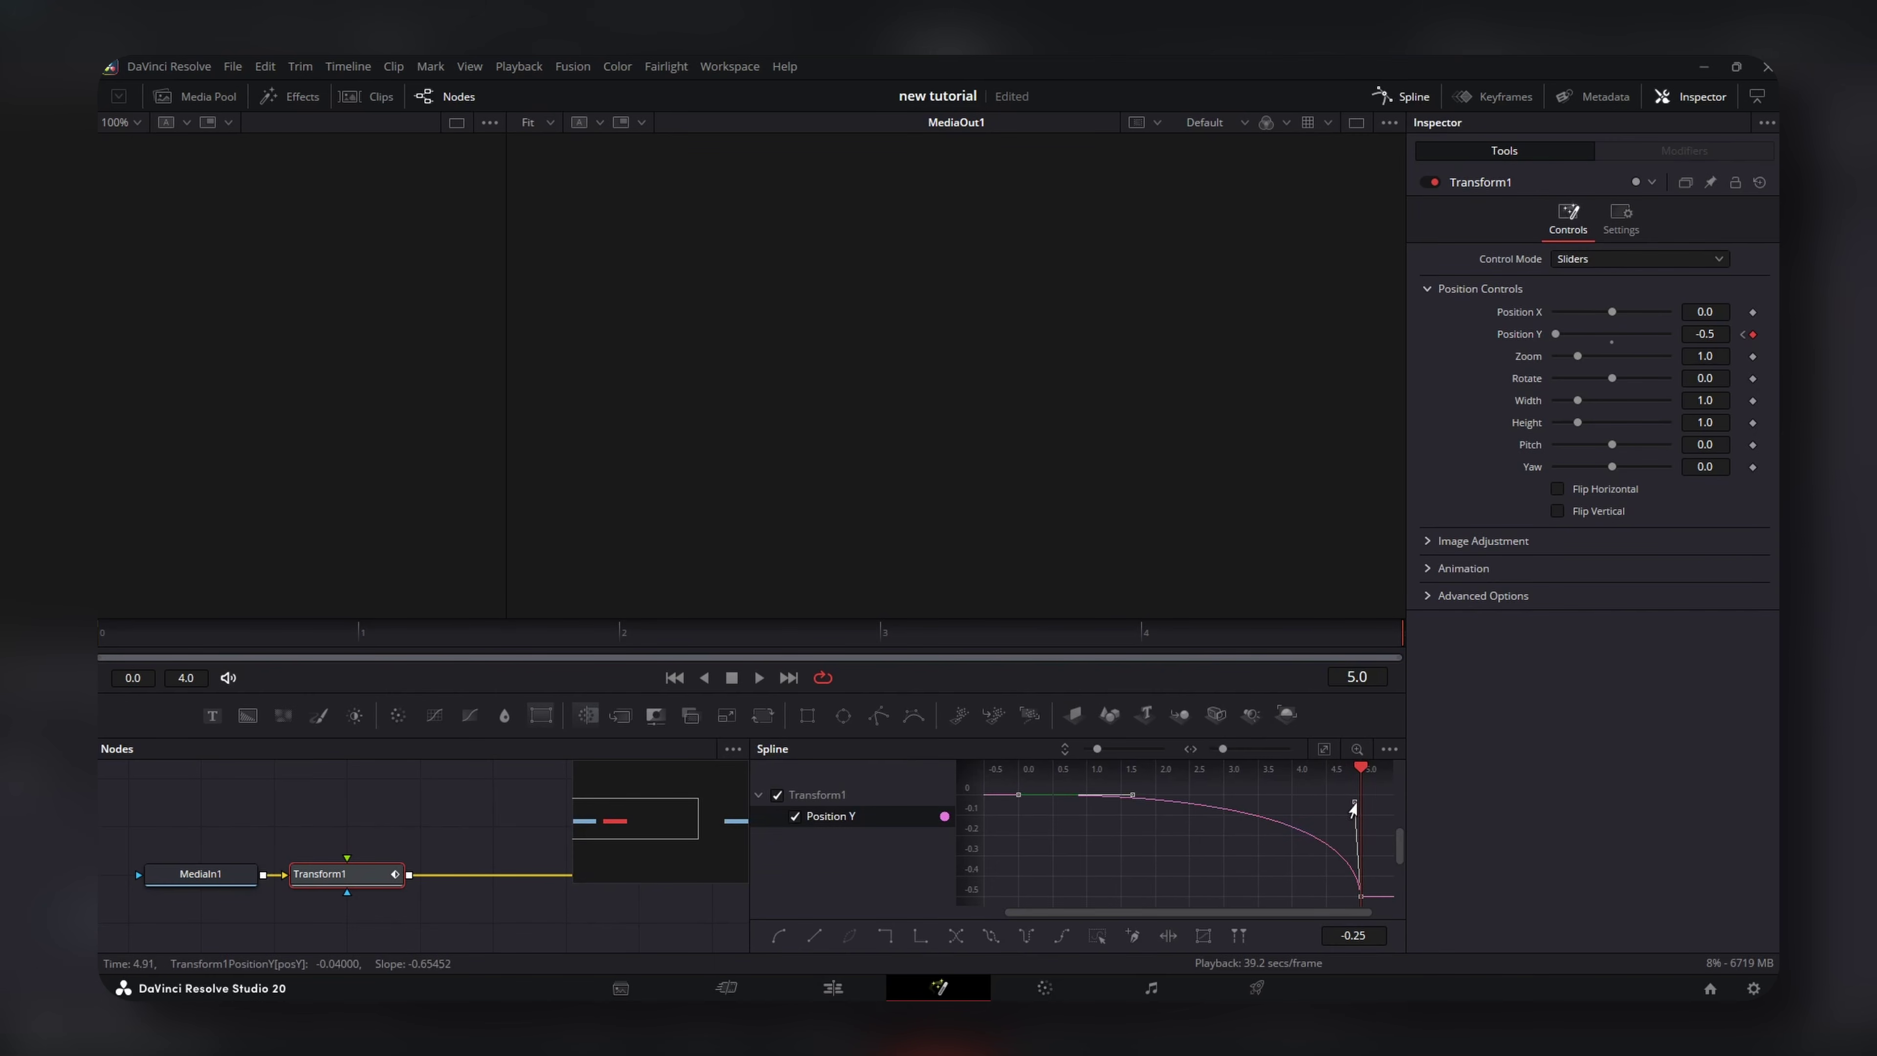
click(794, 816)
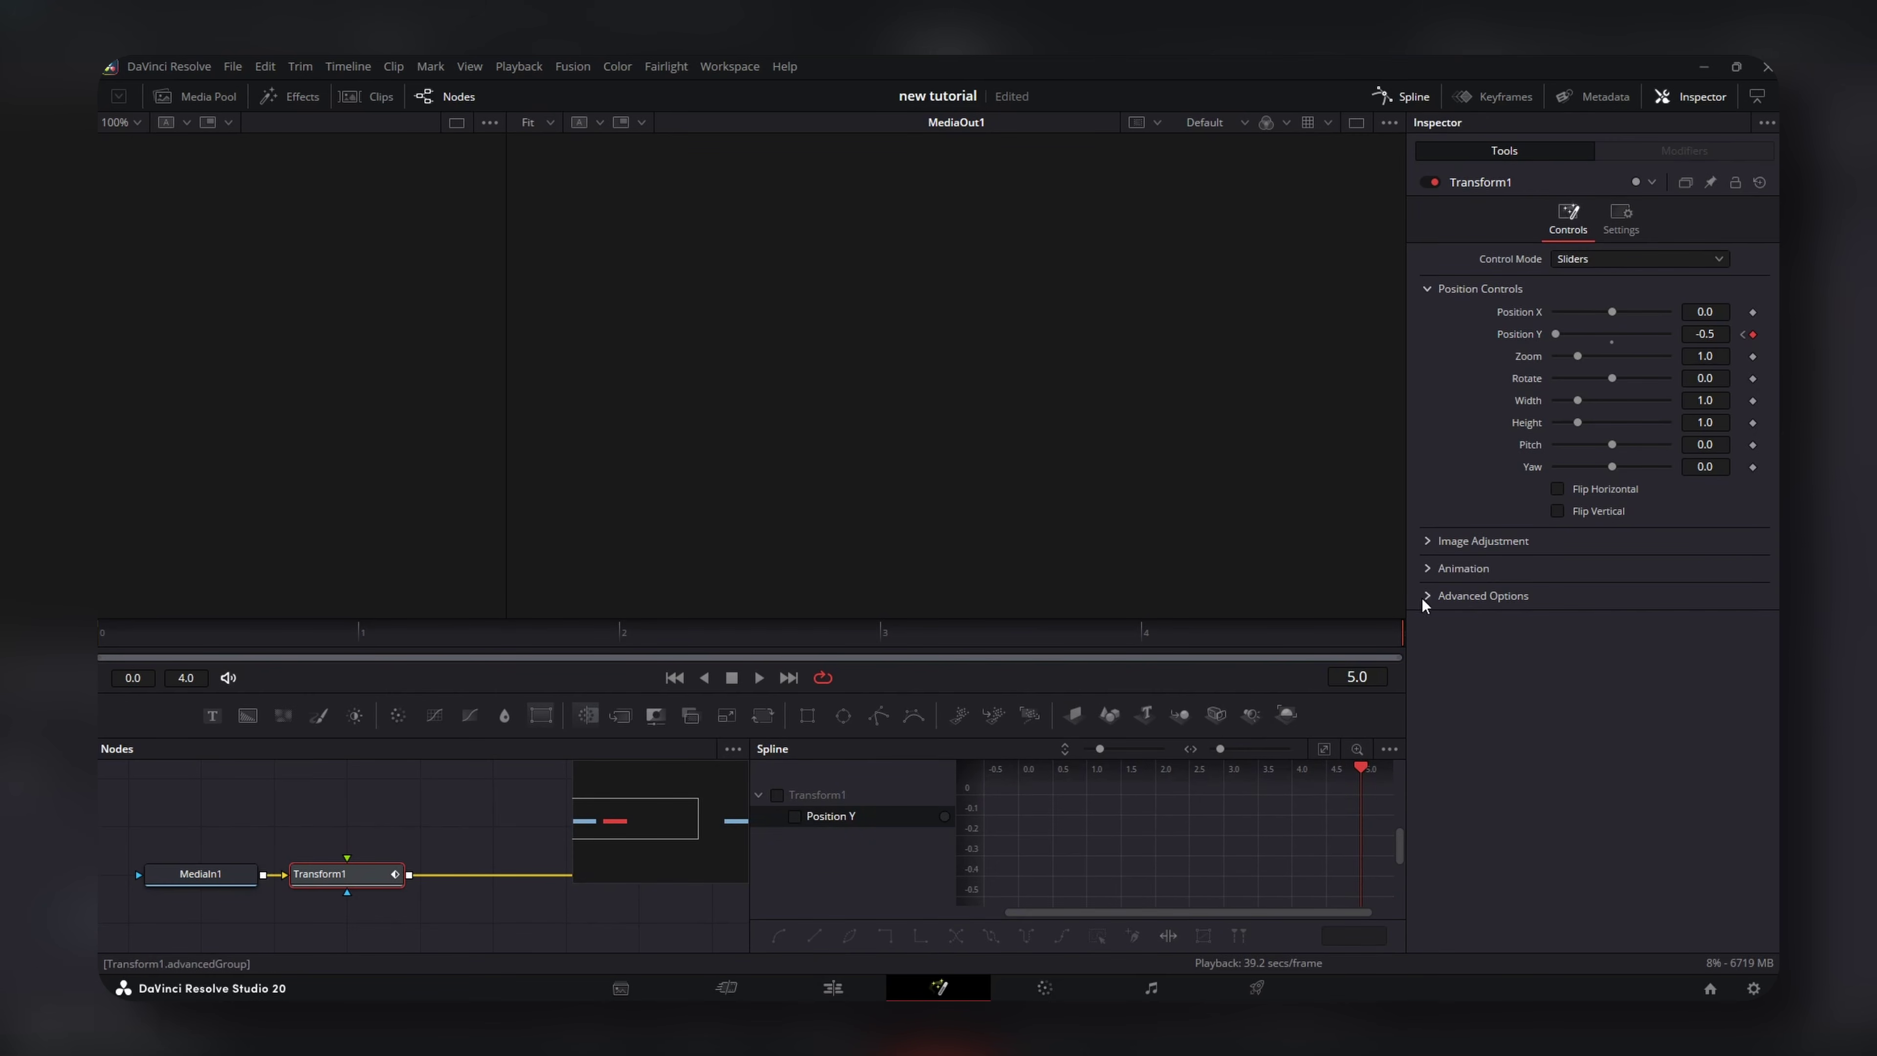
Set the Transform node's Motion Blur to 0.5 and its Edge Behaviour to Reflect, and hide the Spline editor.
click(1433, 571)
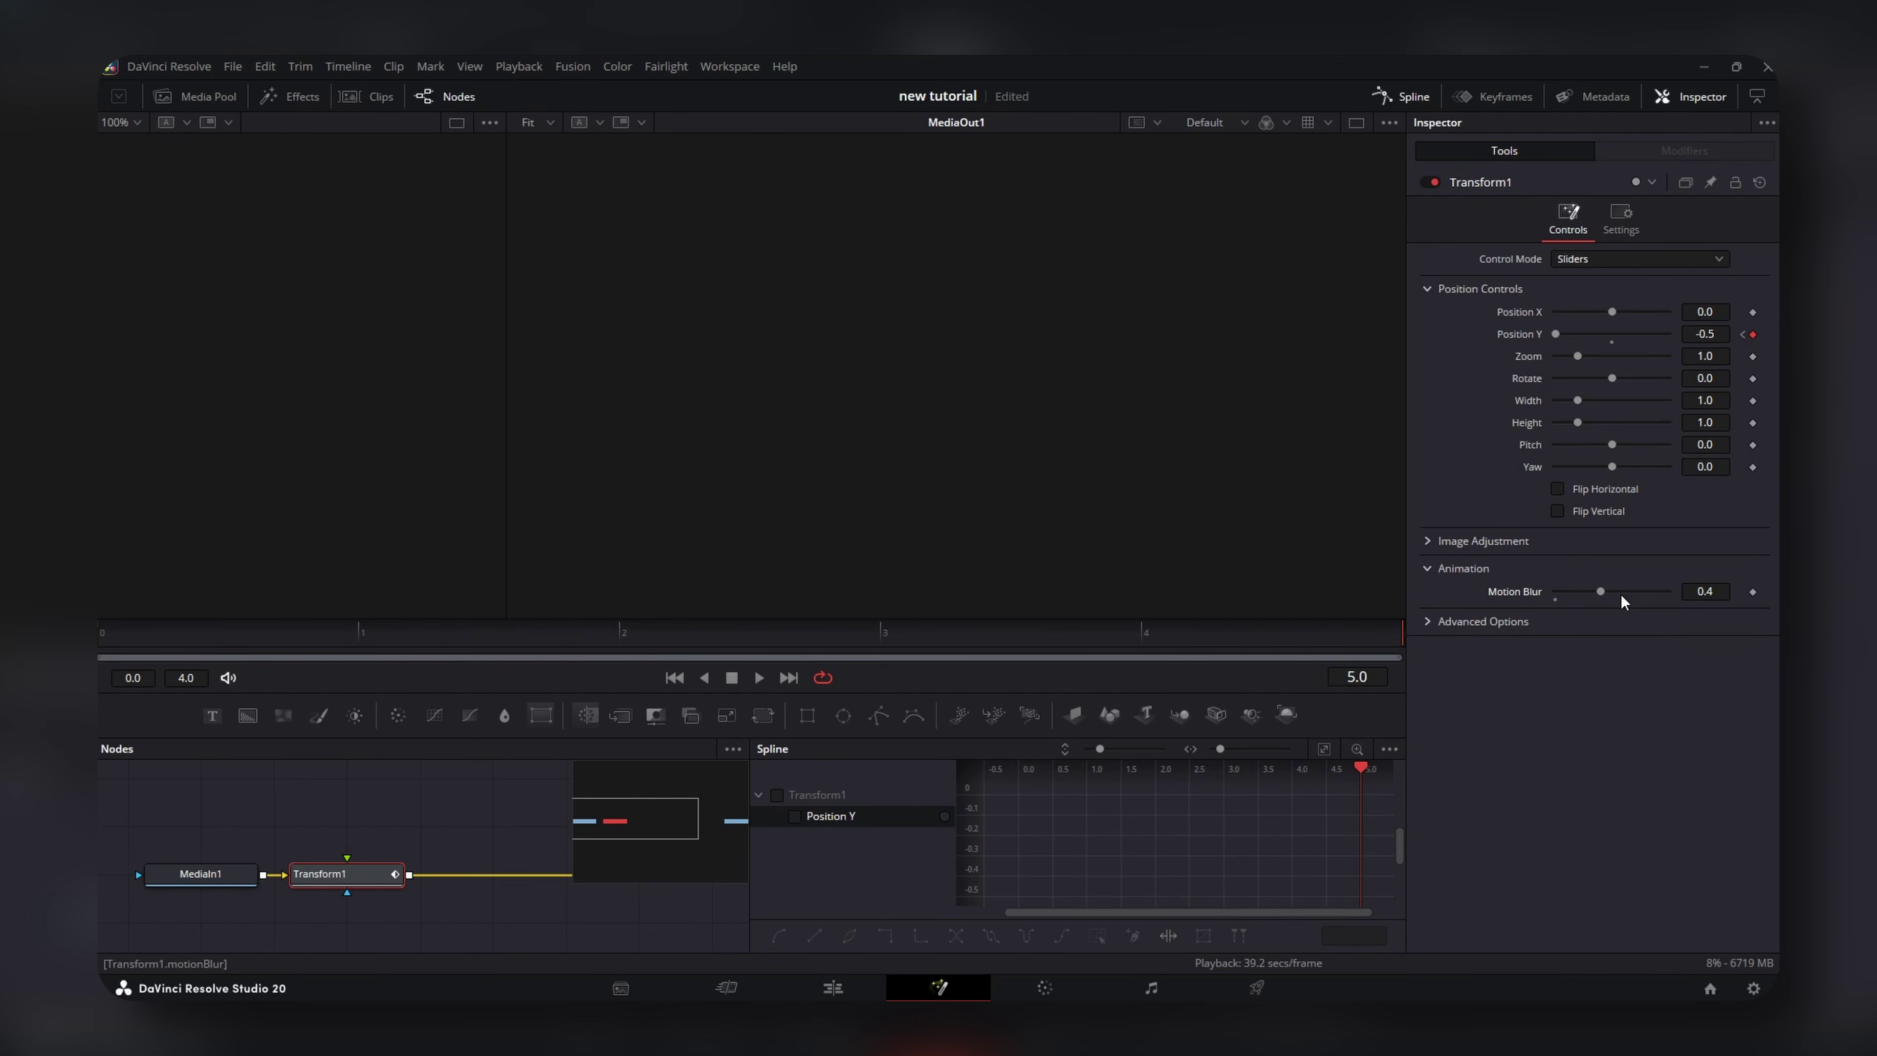
click(1443, 625)
click(1602, 644)
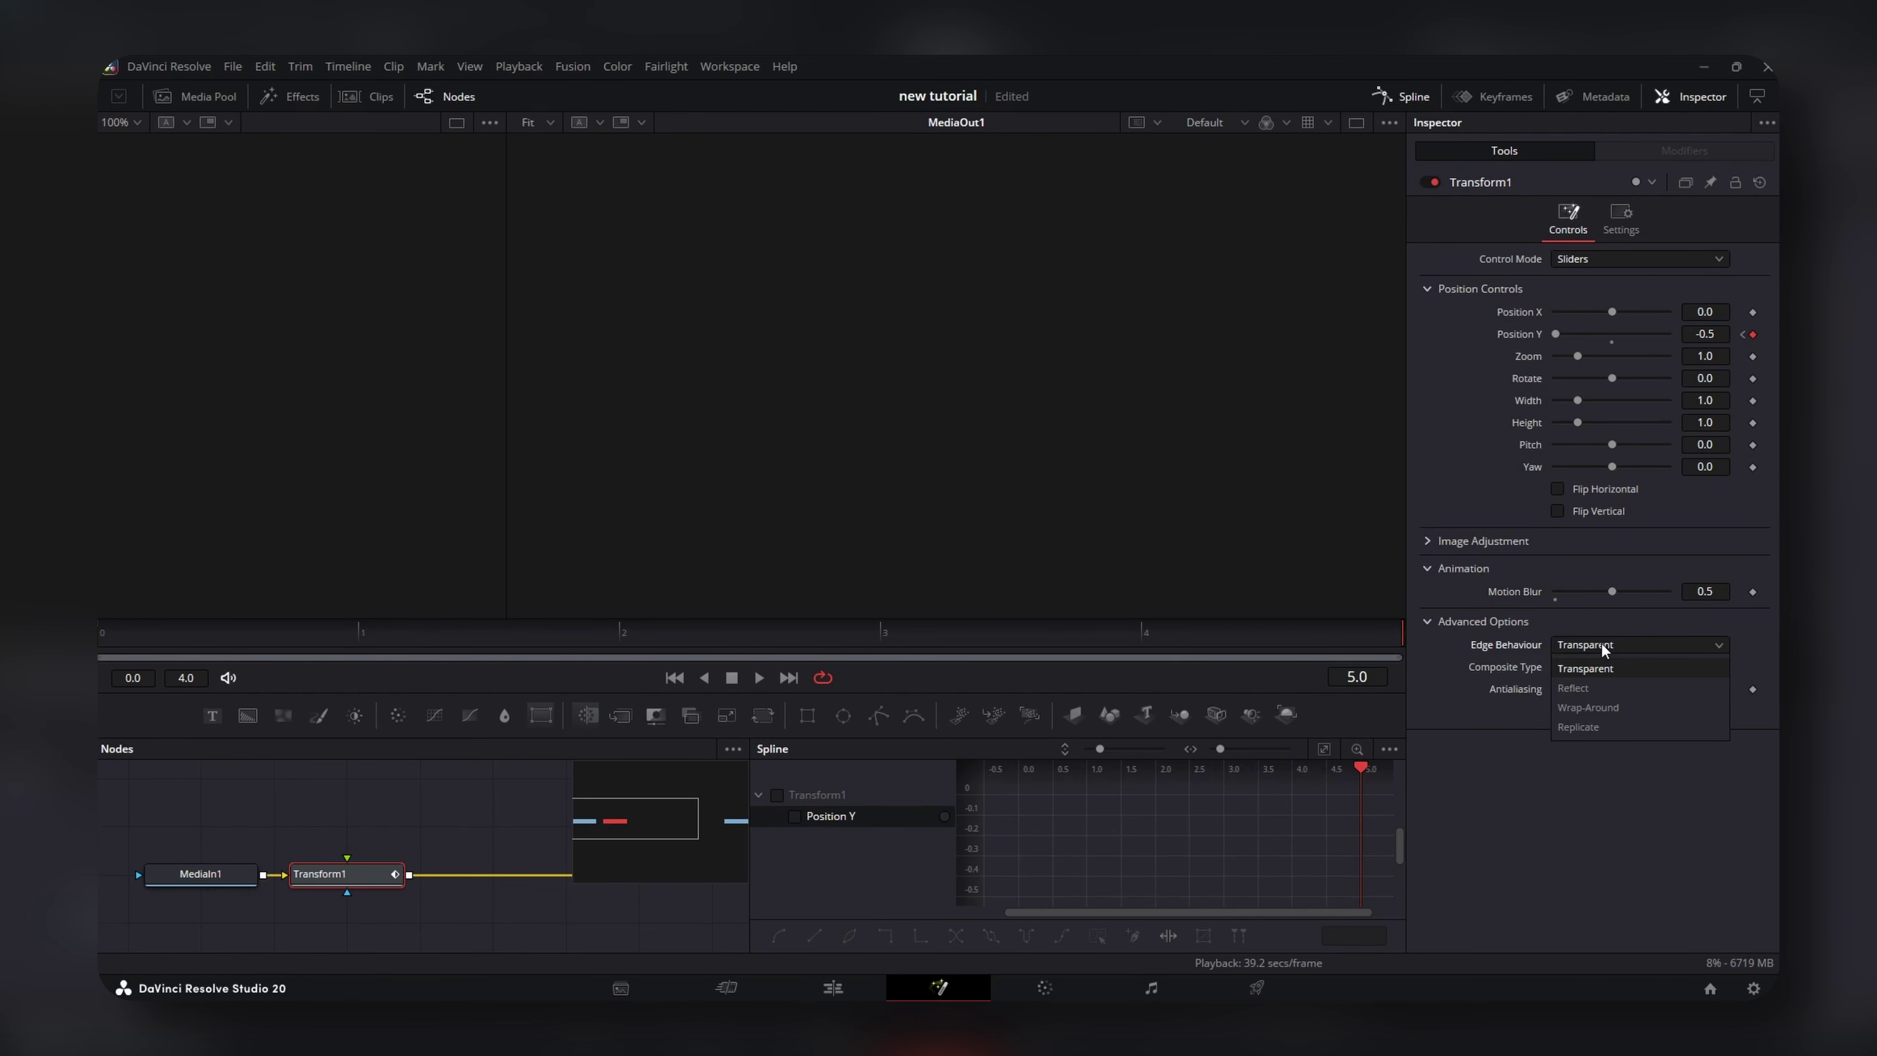
click(1578, 688)
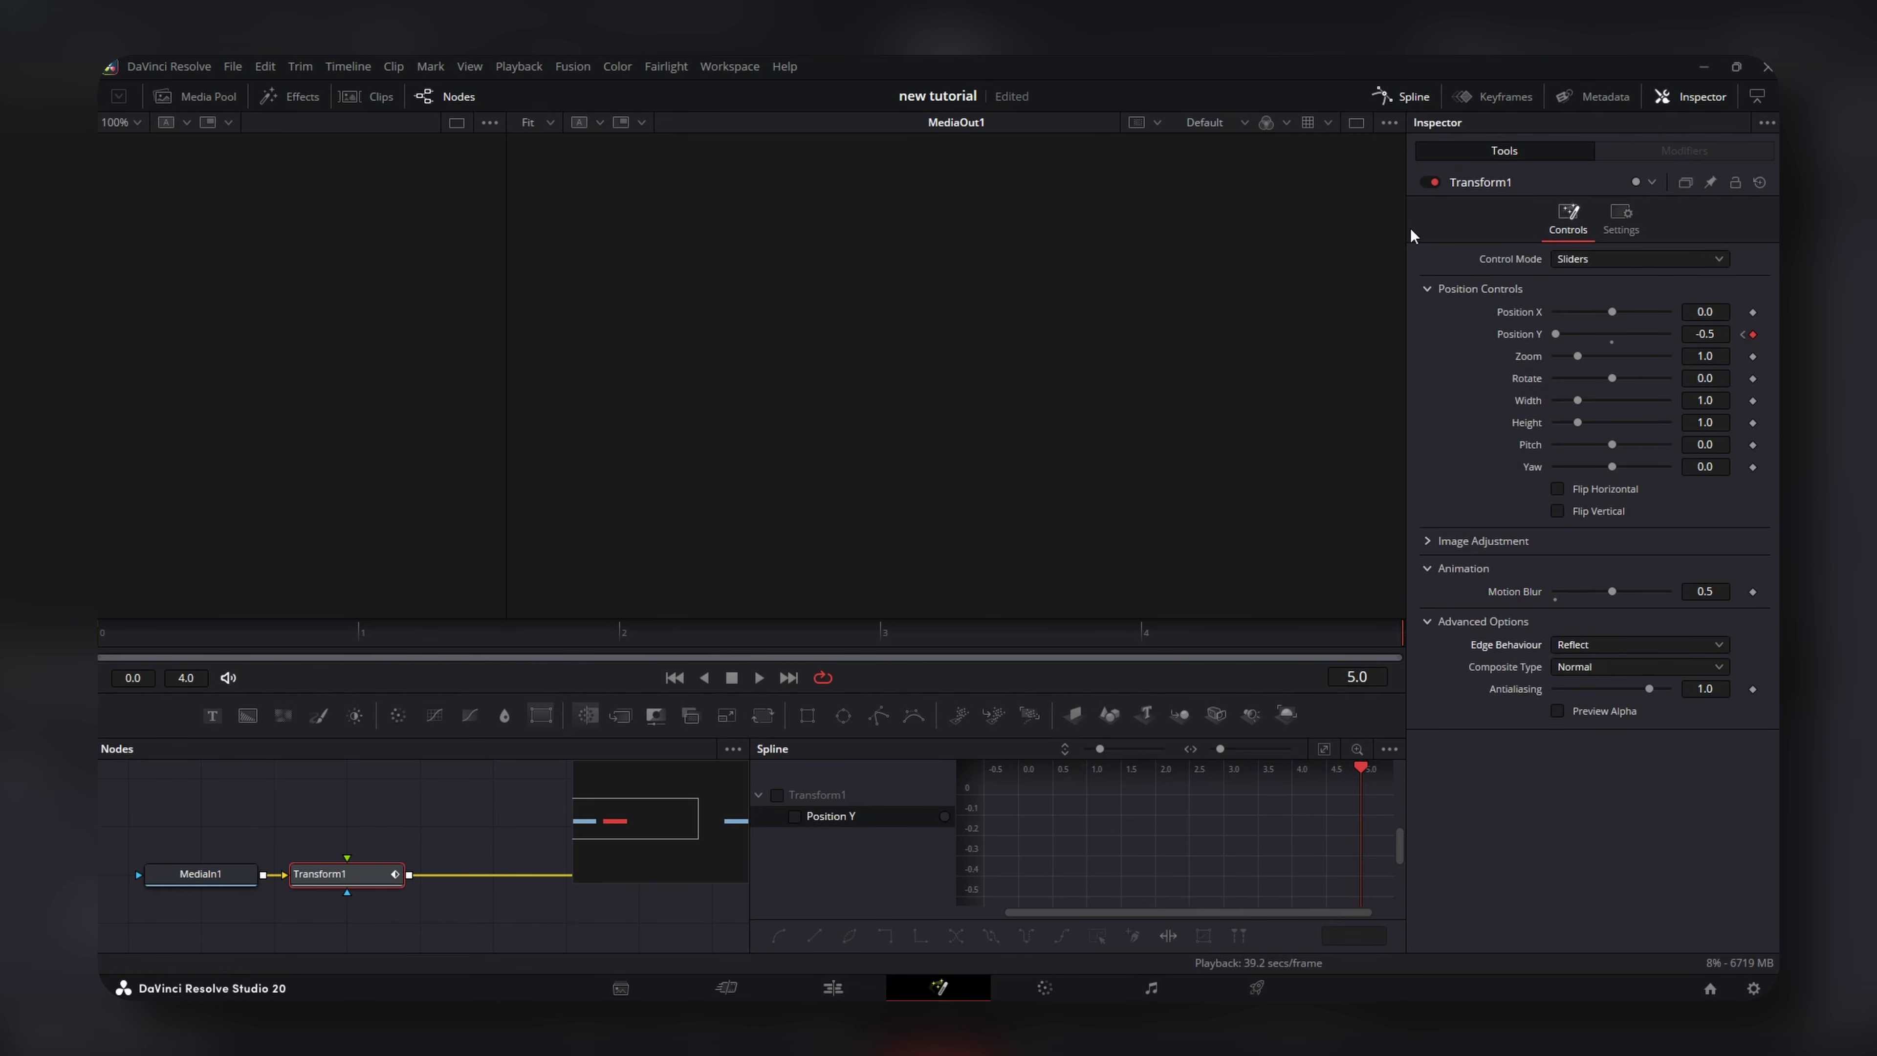
click(1402, 101)
Return to the edit timeline, open the adjustment clip after the cut in Fusion, and add a Transform node after MediaIn1.
click(819, 988)
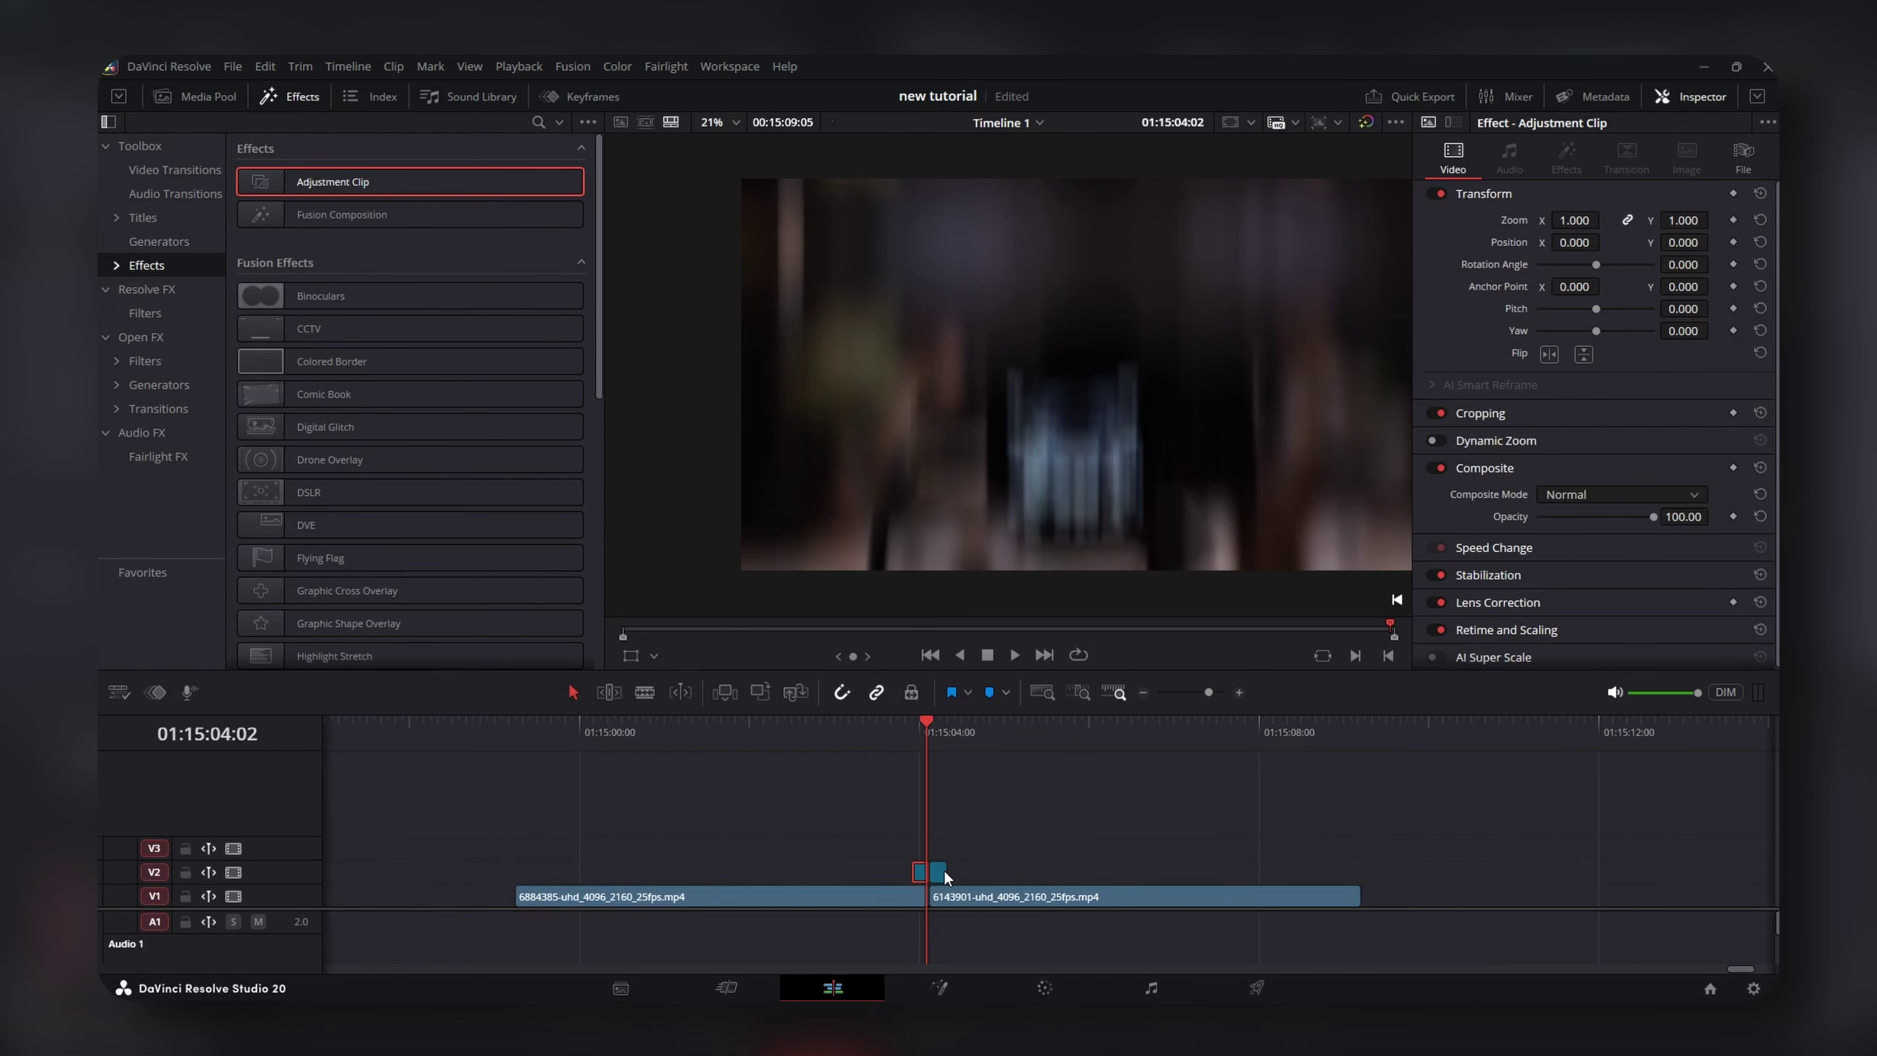
right_click(938, 873)
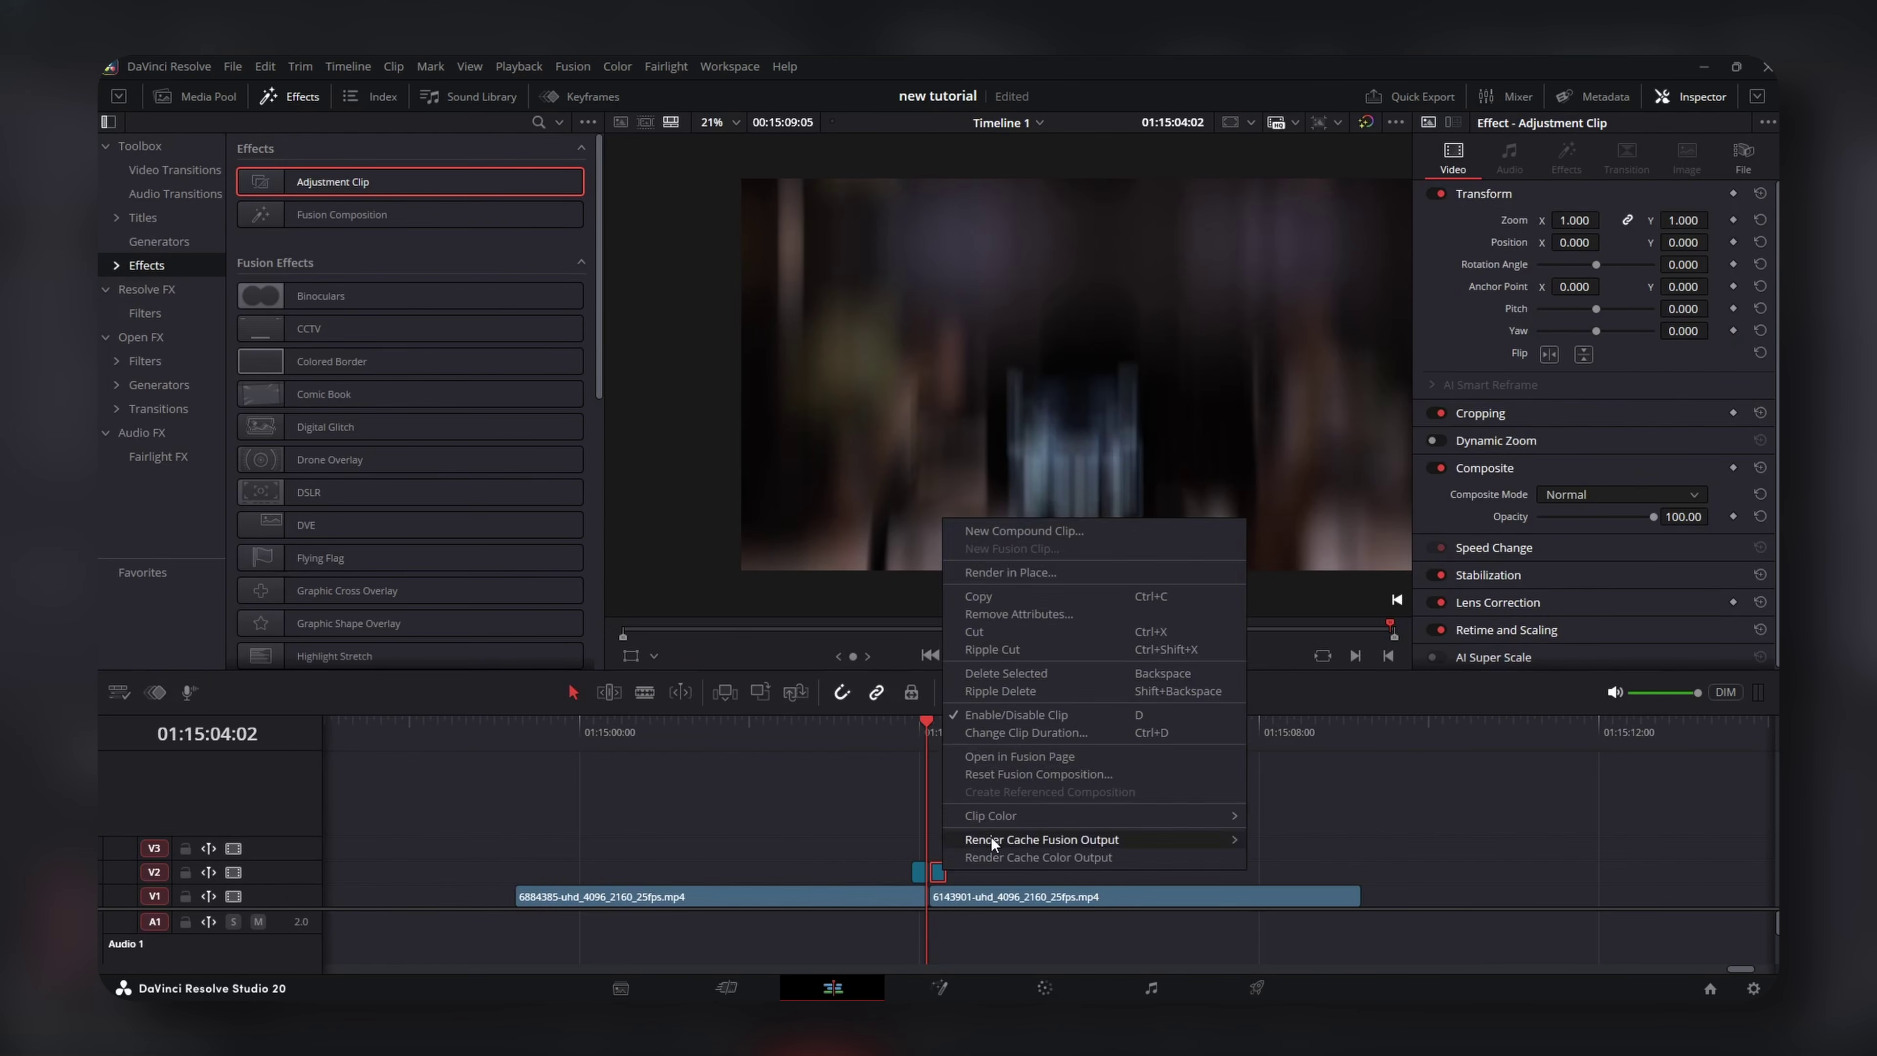
click(1070, 760)
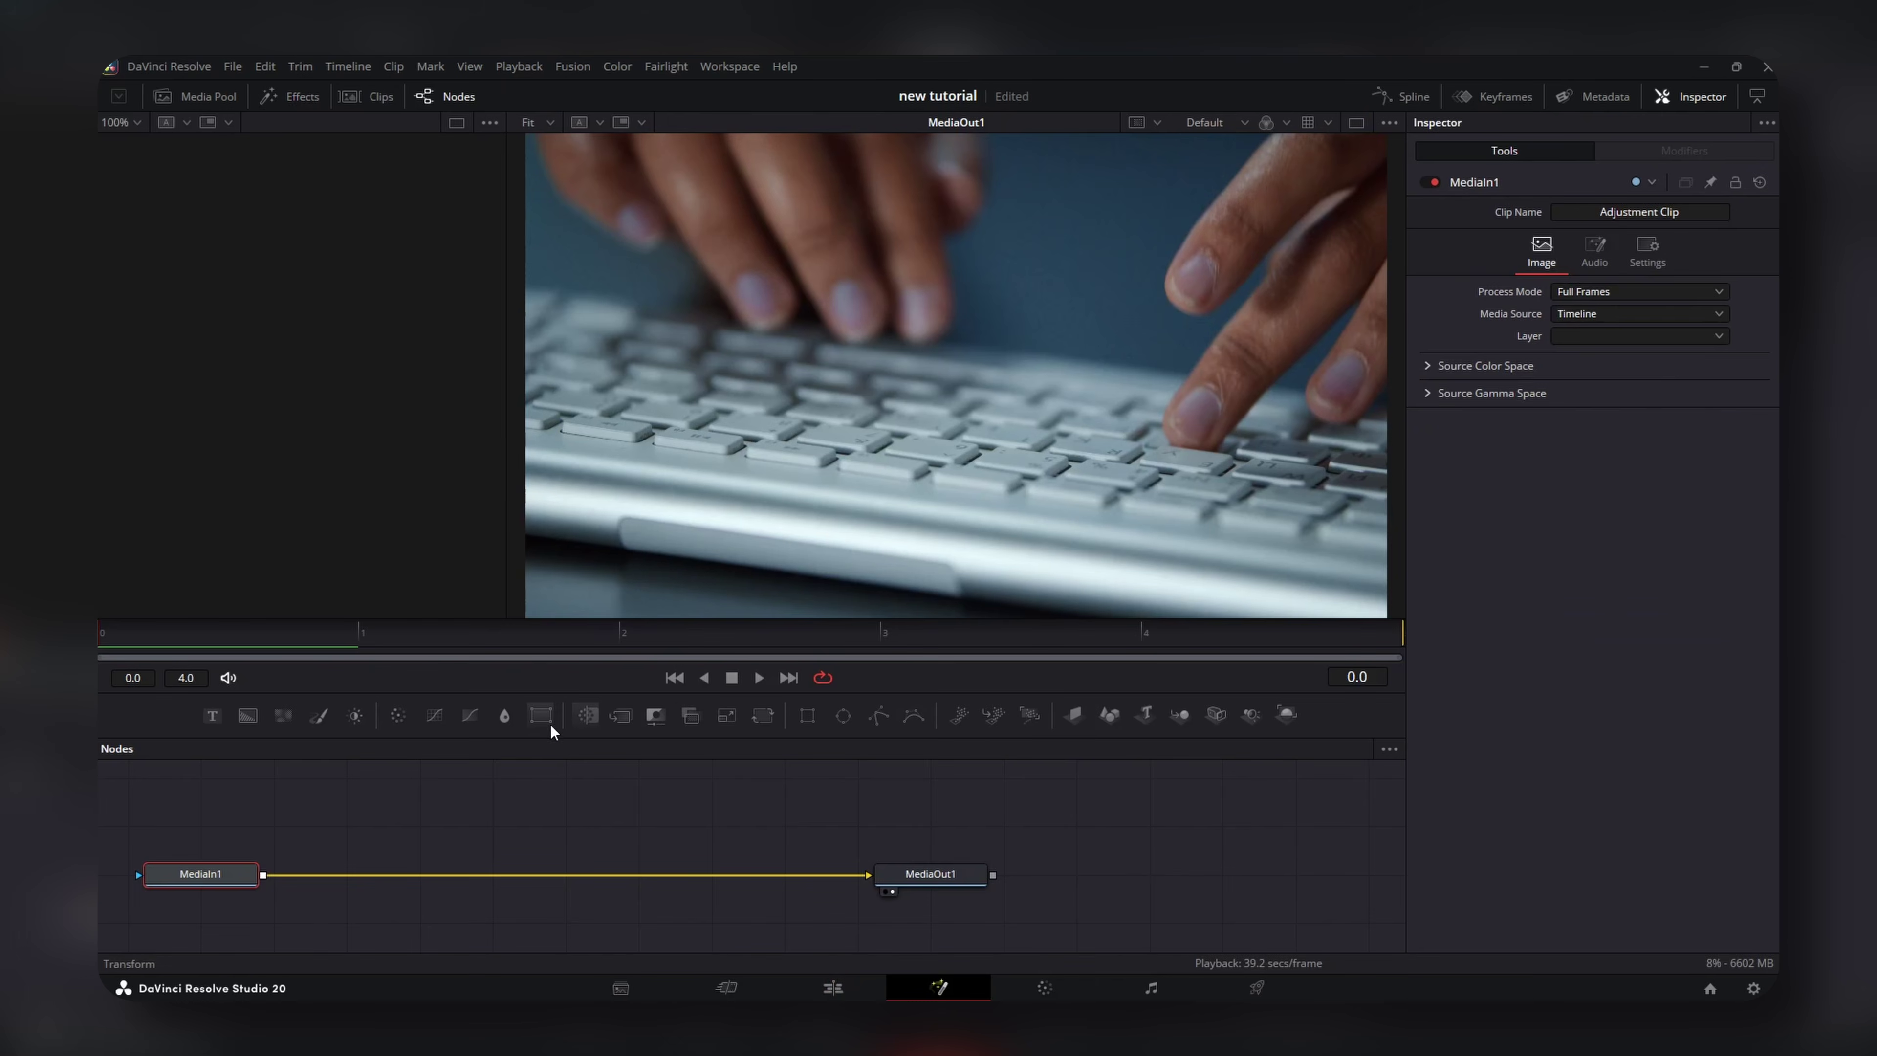
click(550, 725)
Keyframe the Transform node's Position Y from 0.5 at frame 0 to 0.0 at frame 5.
click(1753, 334)
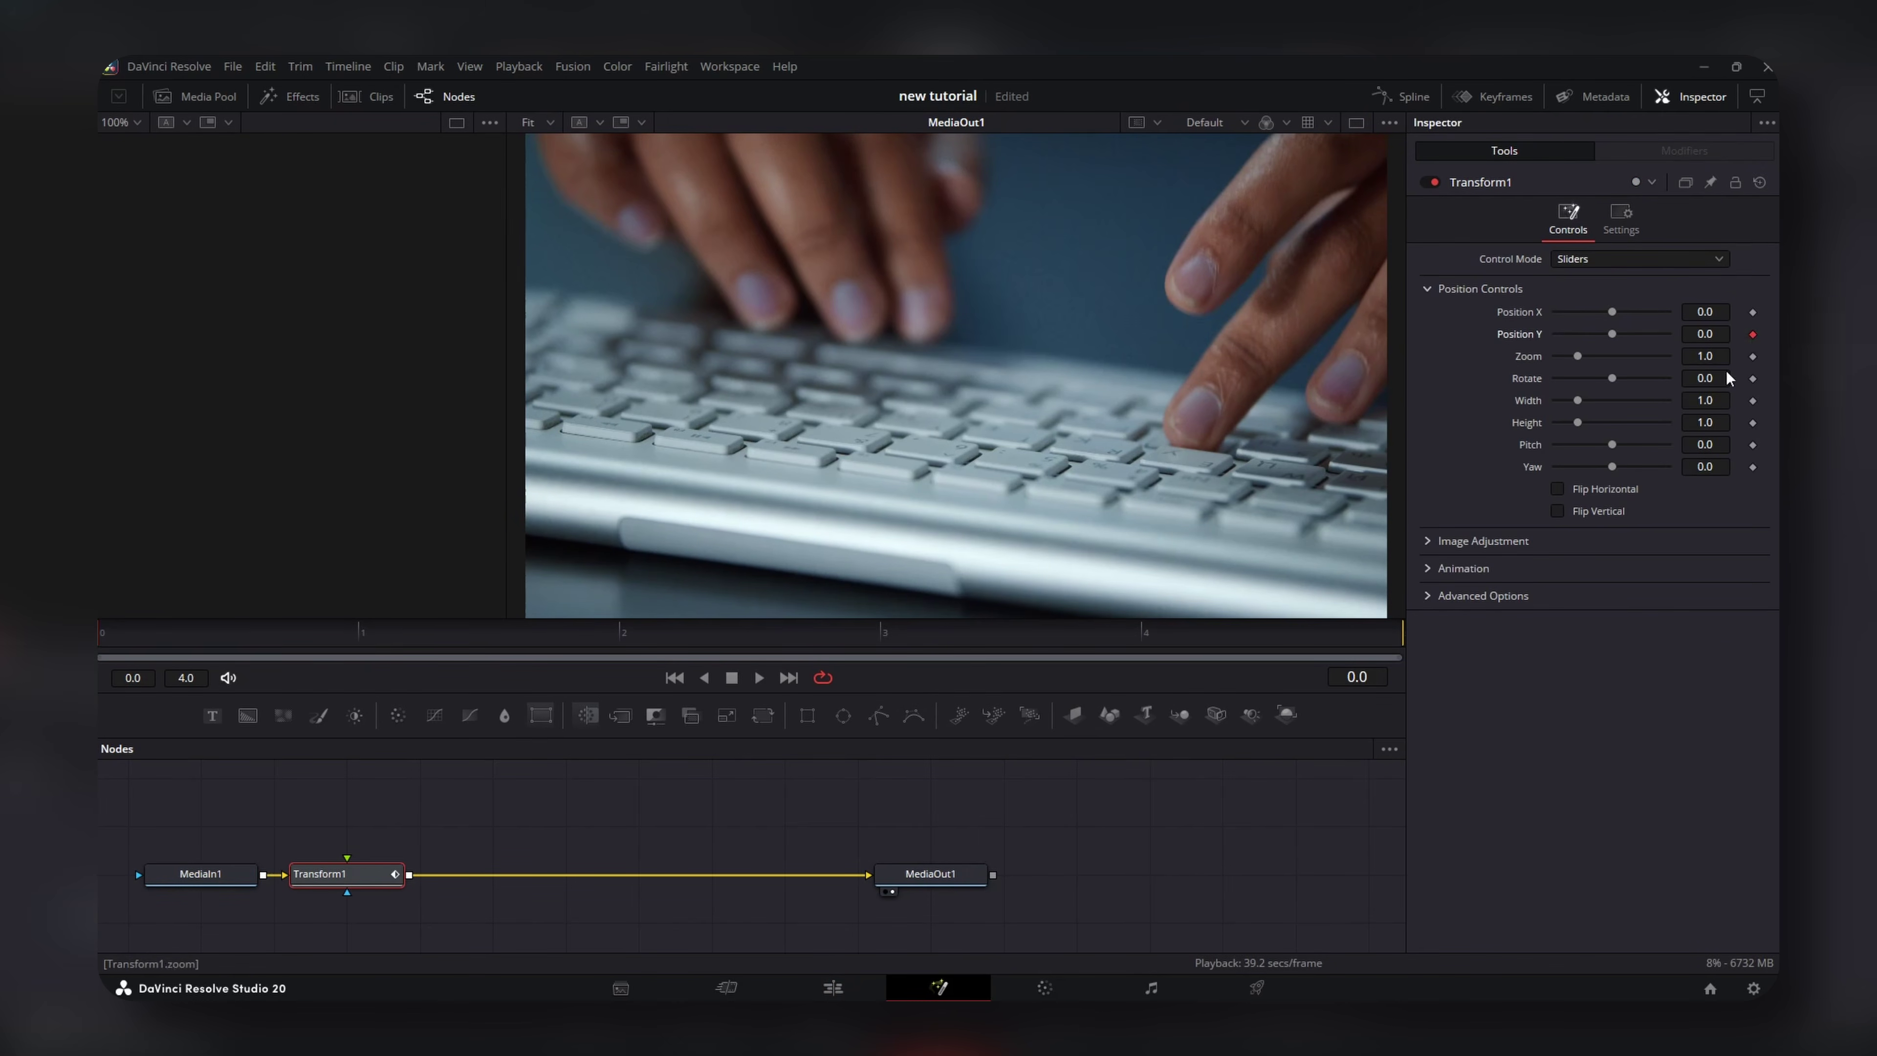
key(End)
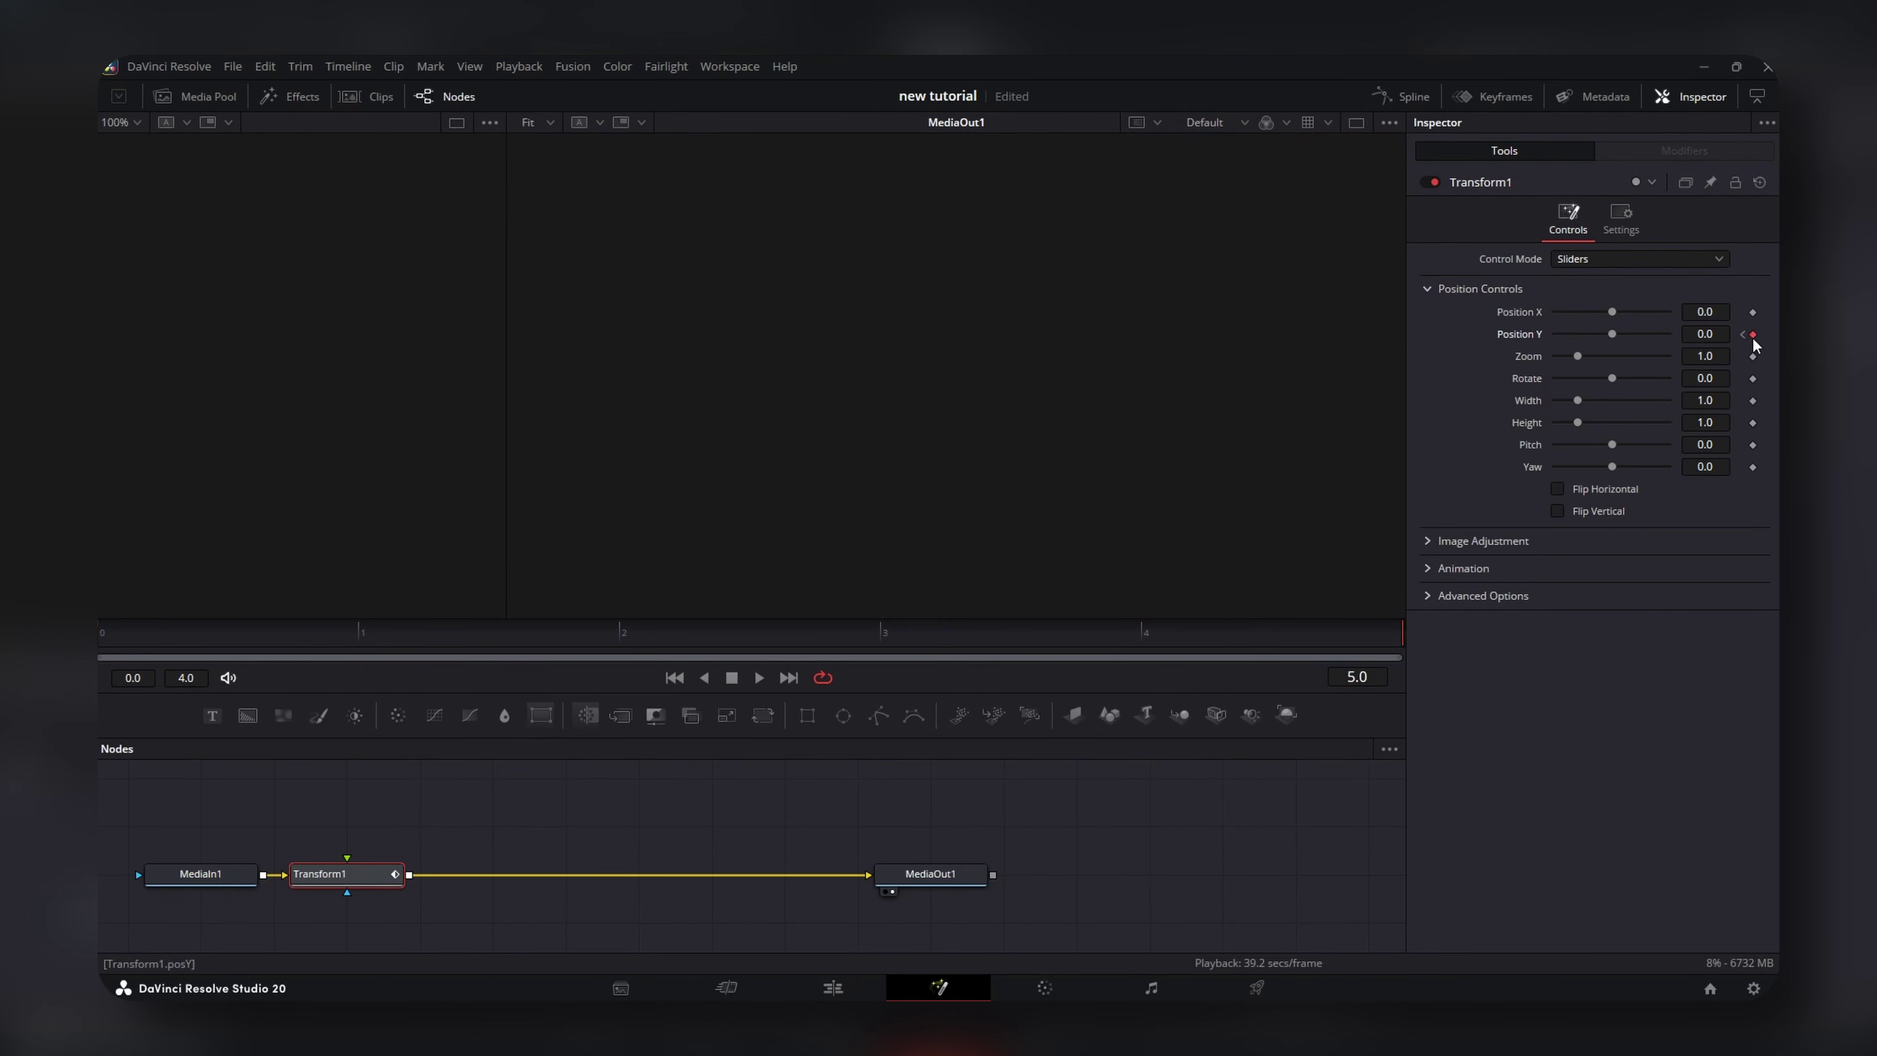
click(212, 635)
drag(1614, 334, 1668, 335)
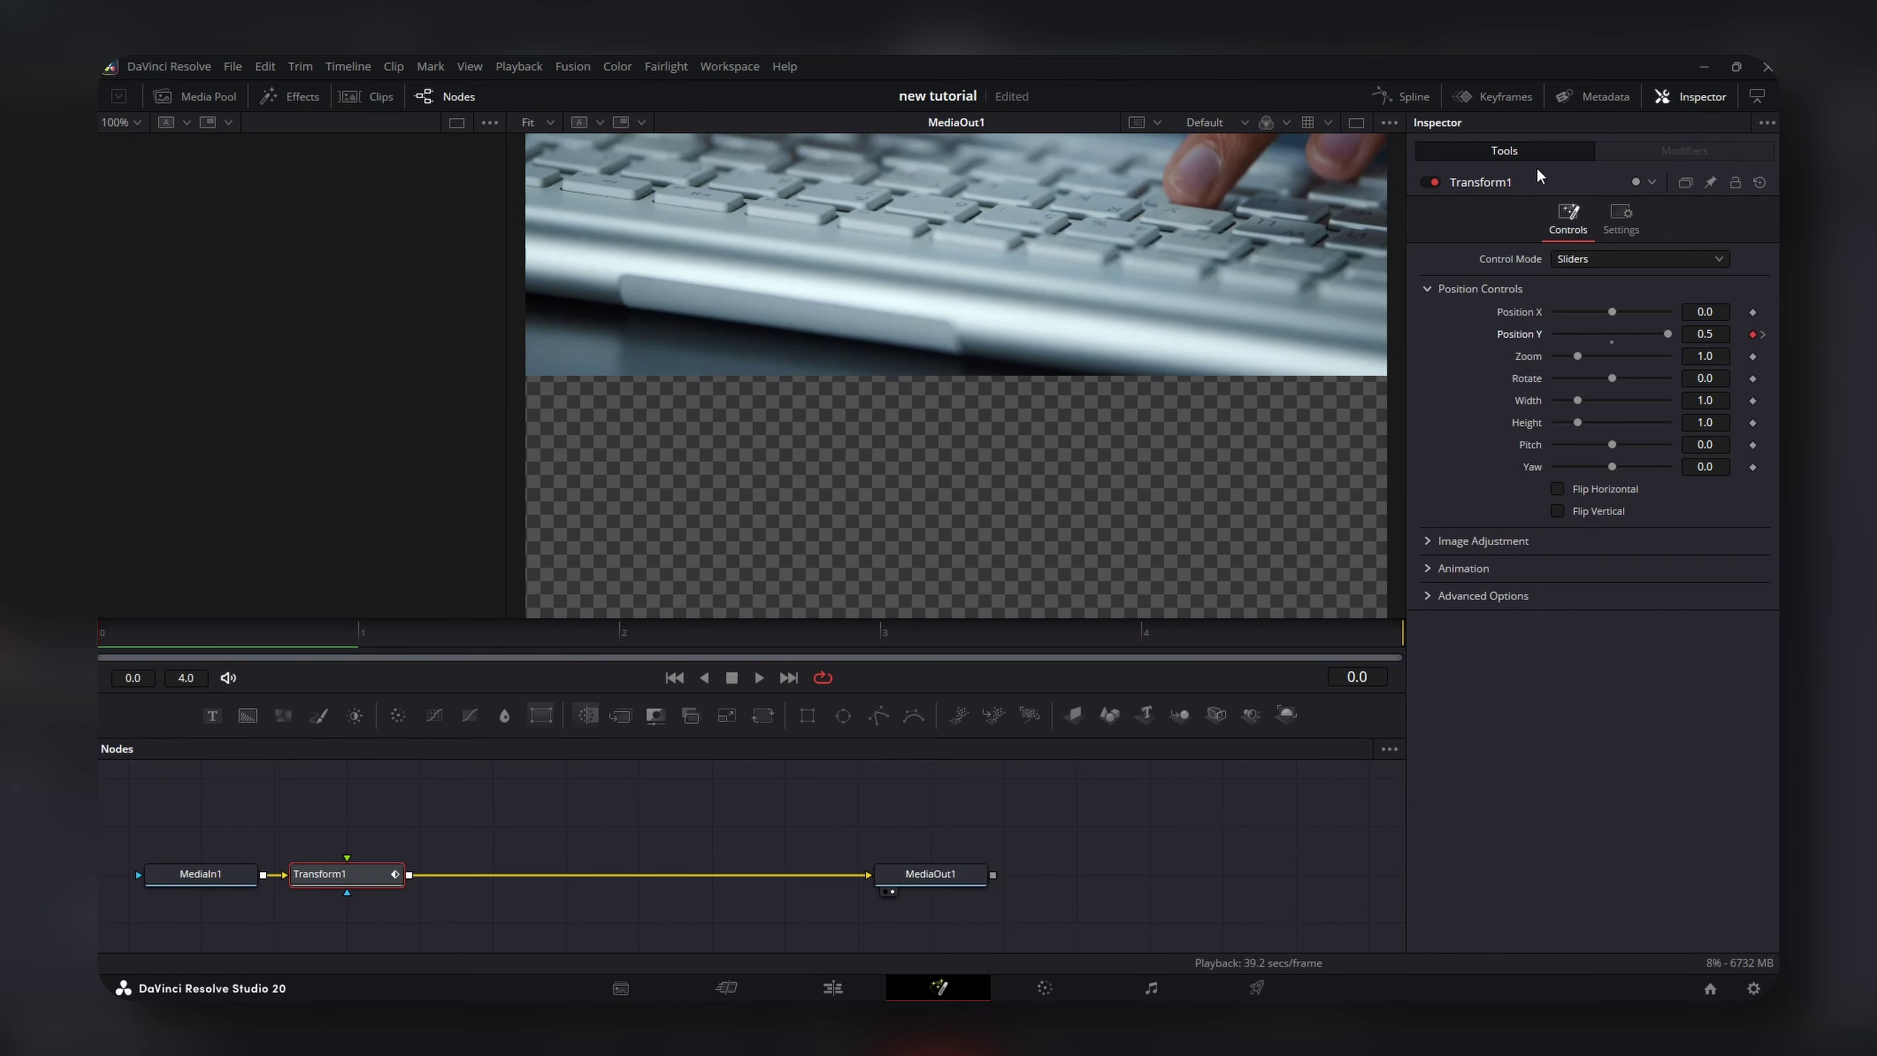
Smooth the Position Y curve in the Spline editor so it drops steeply at frame 0 and eases out flat to the last keyframe.
click(1411, 97)
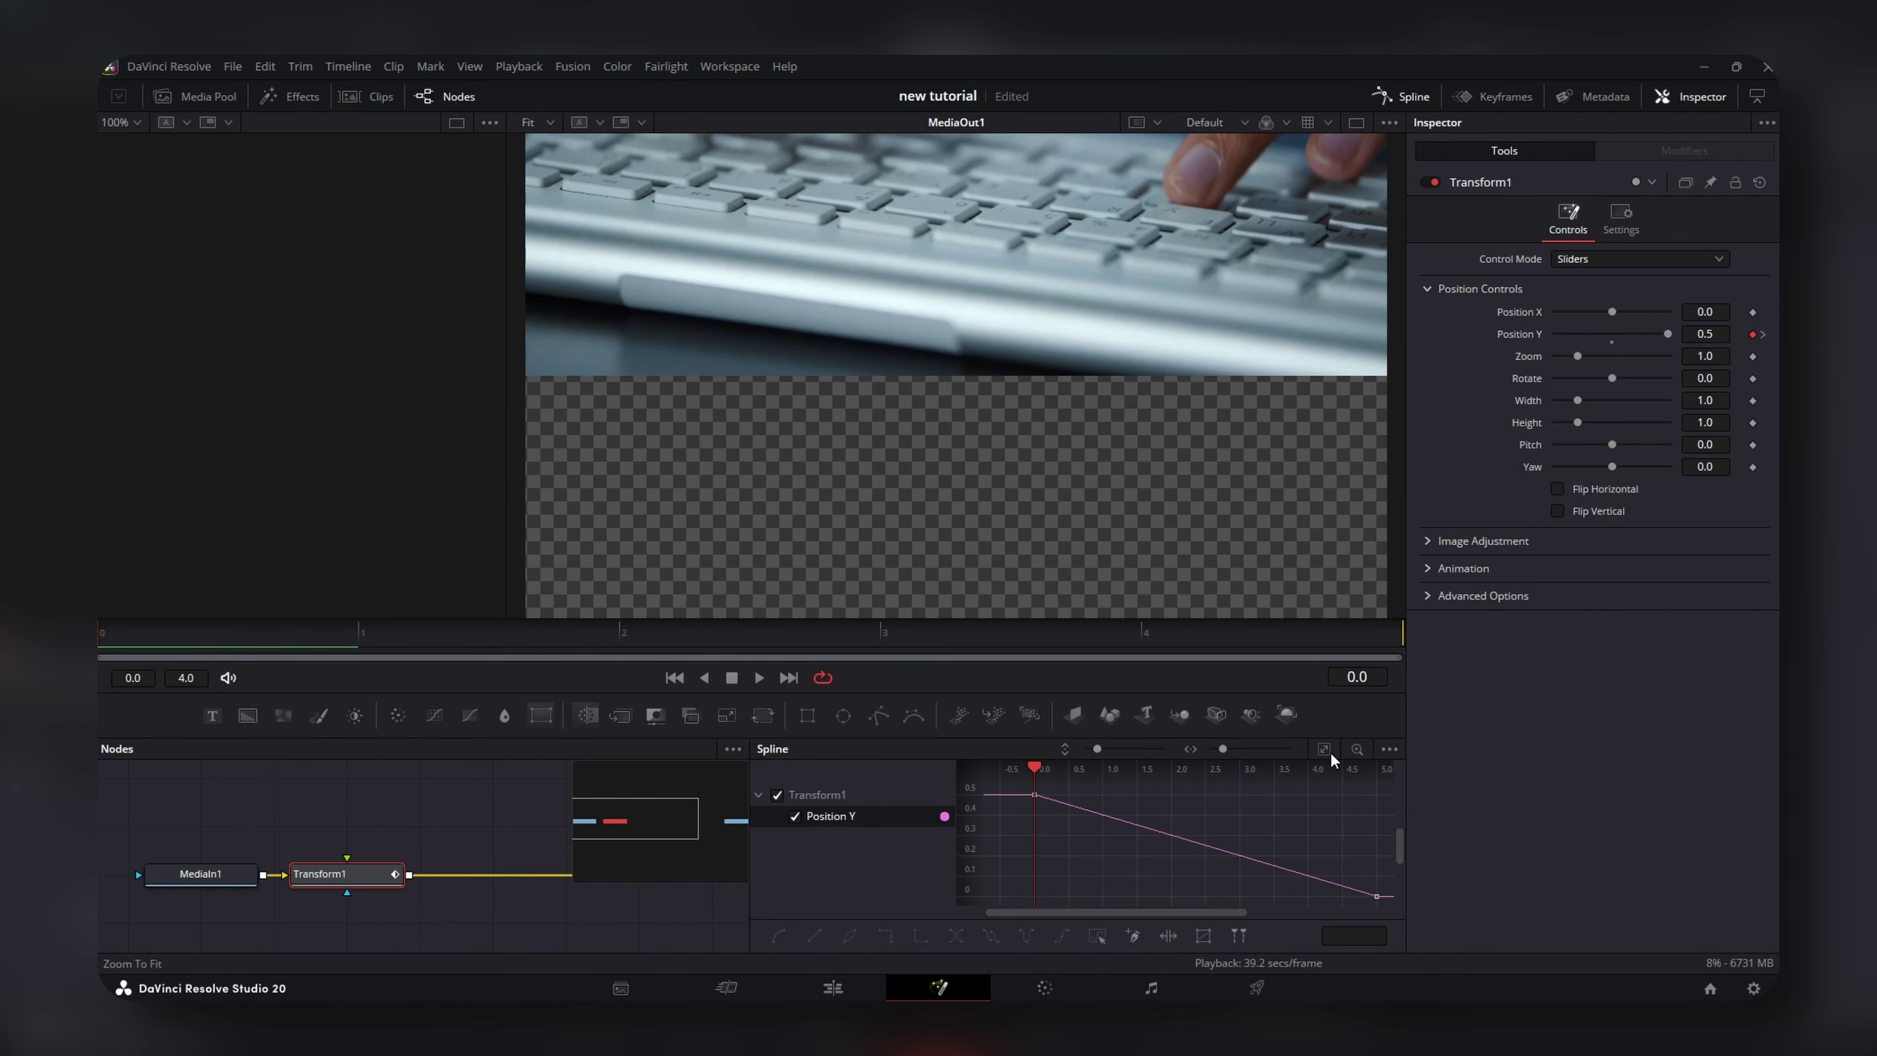
key(ctrl+a)
key(s)
drag(1134, 795, 1033, 889)
drag(1246, 897, 1028, 896)
drag(1035, 880, 1023, 893)
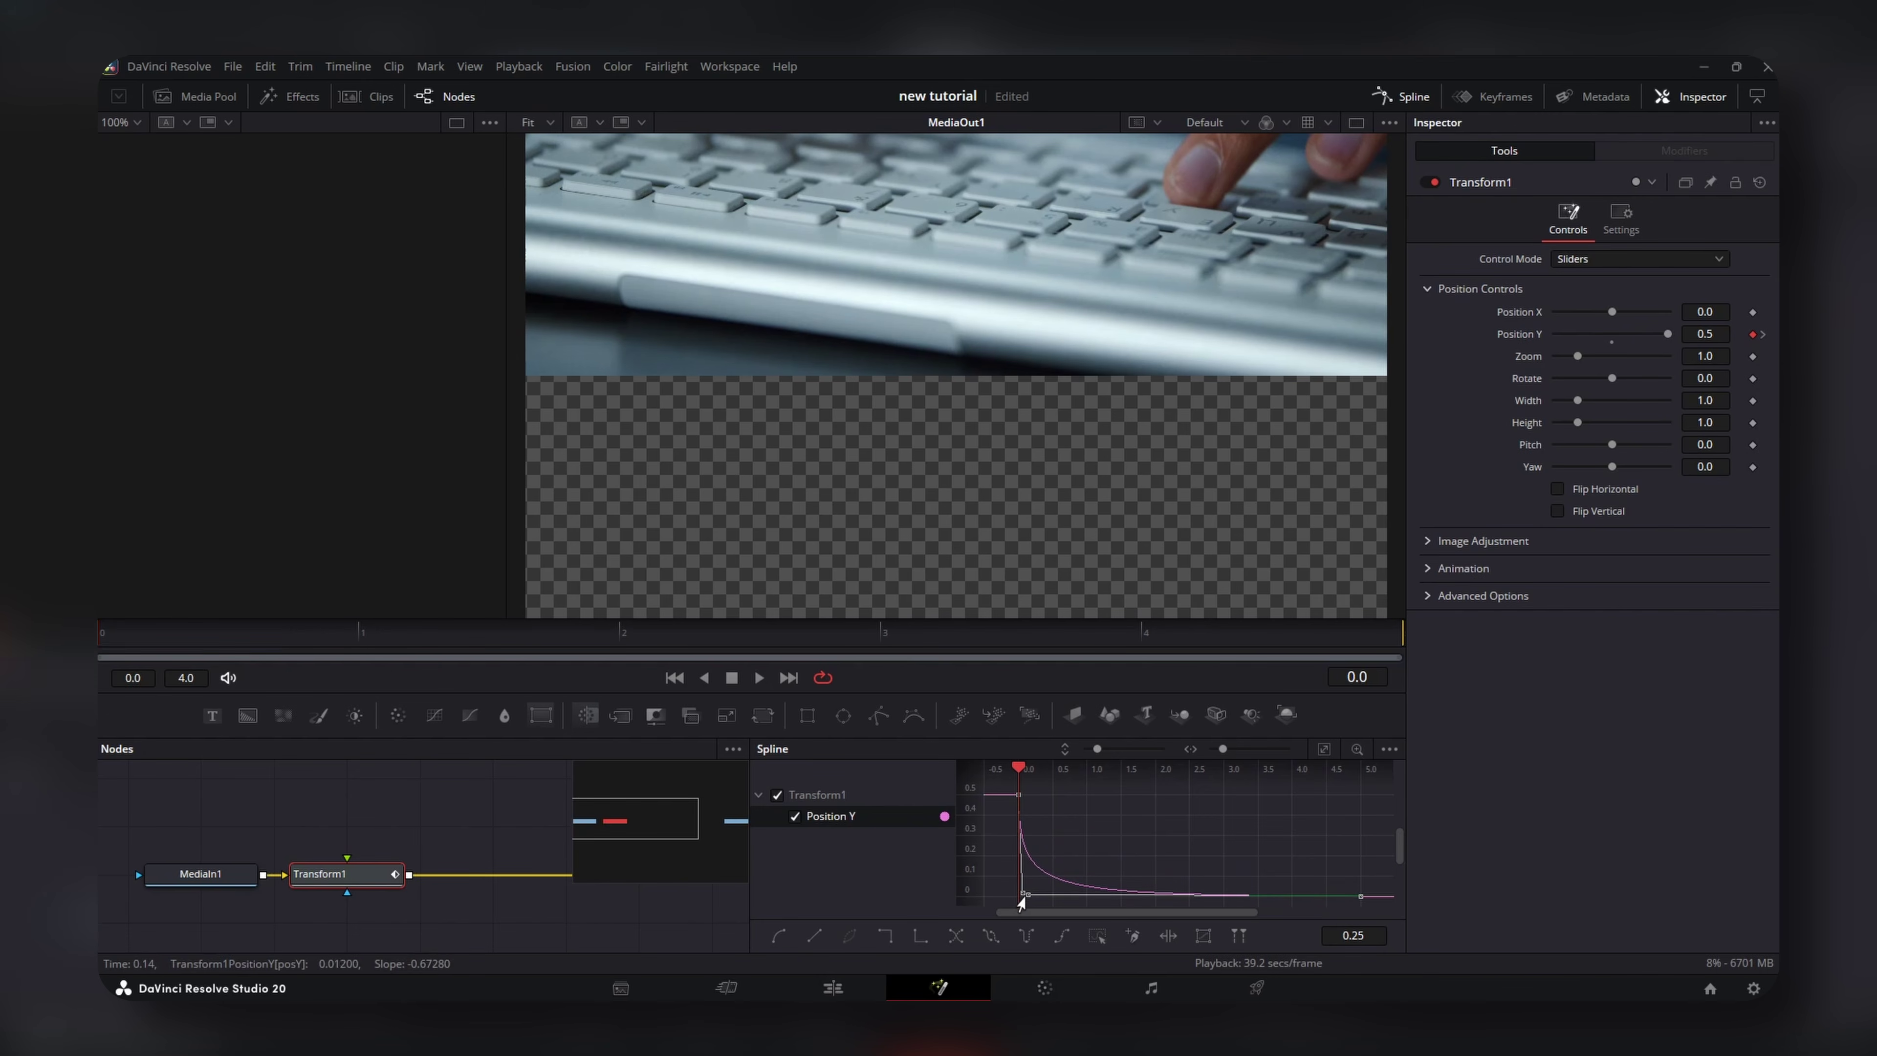
Set Motion Blur to 0.5 and Edge Behaviour to Reflect on the second clip's Transform node.
click(1429, 563)
drag(1556, 591, 1619, 593)
click(1424, 620)
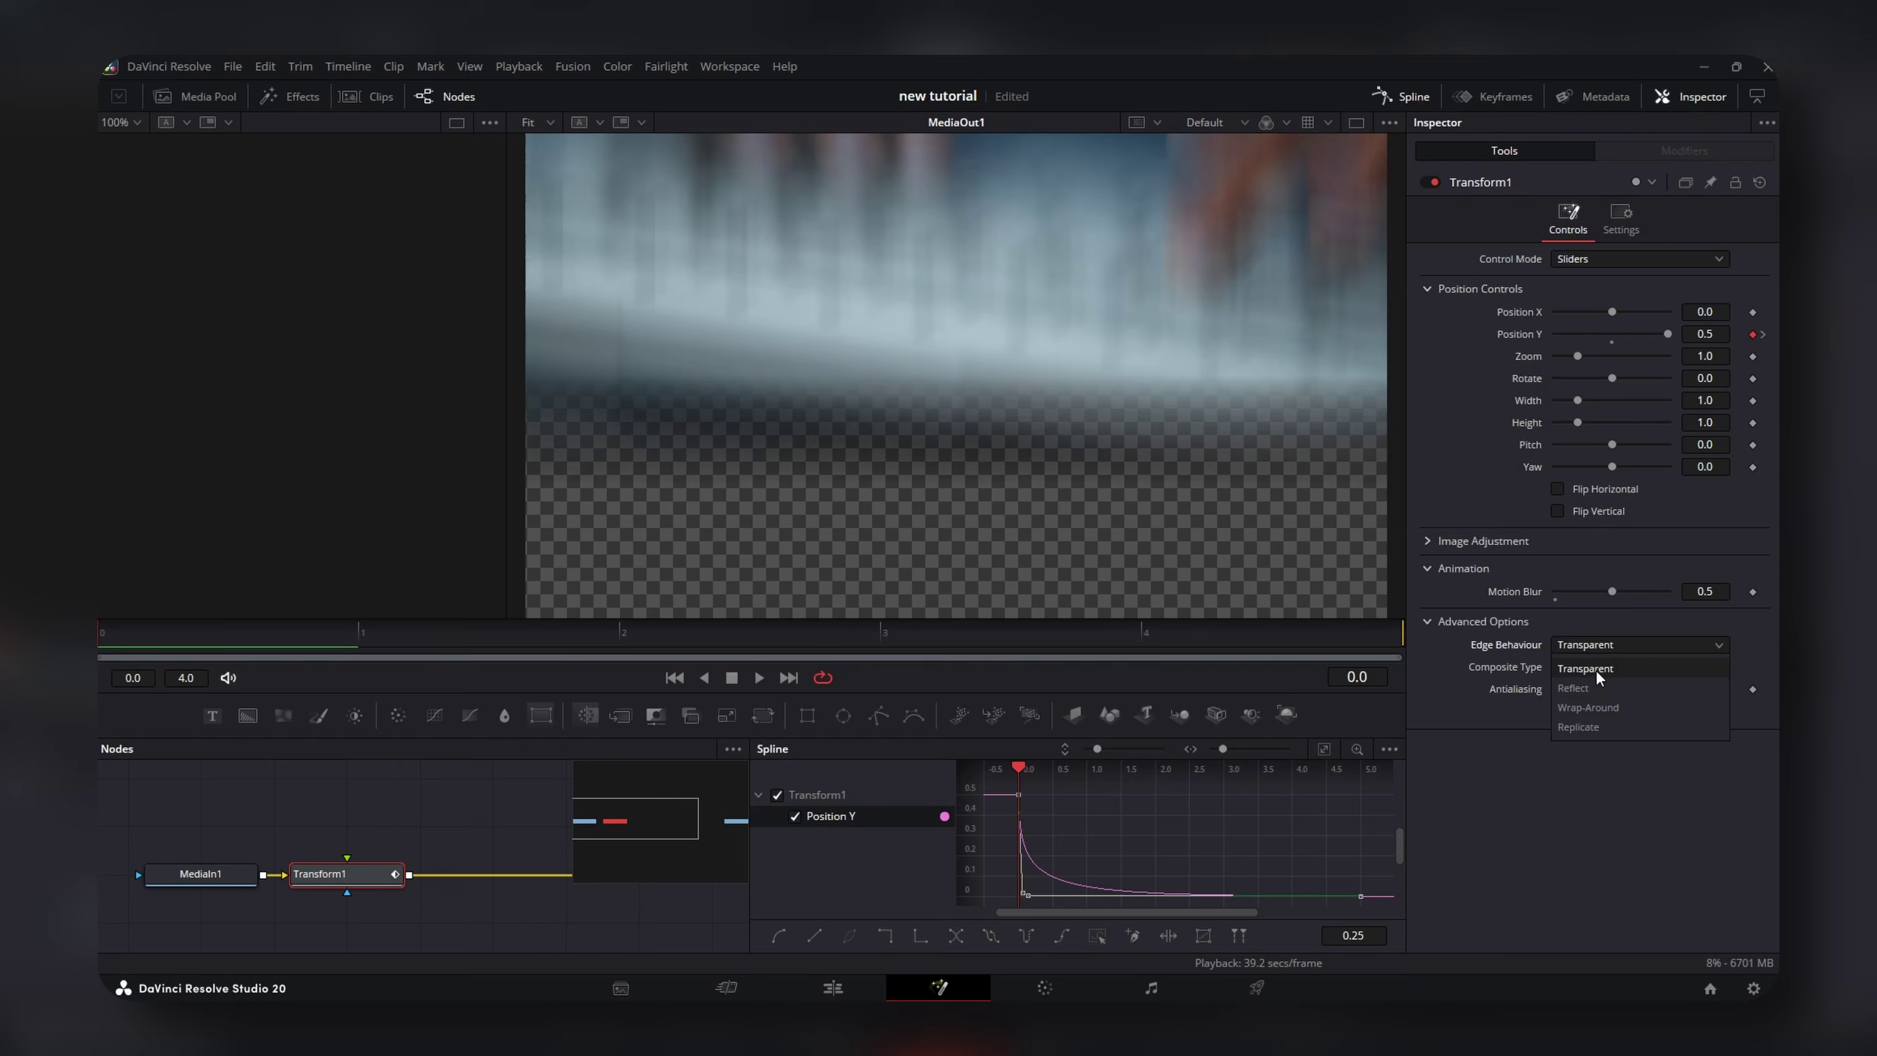
Return to the edit timeline, replacing both short adjustment clips with a new Adjustment Clip on V2 that starts at the cut.
key(shift+4)
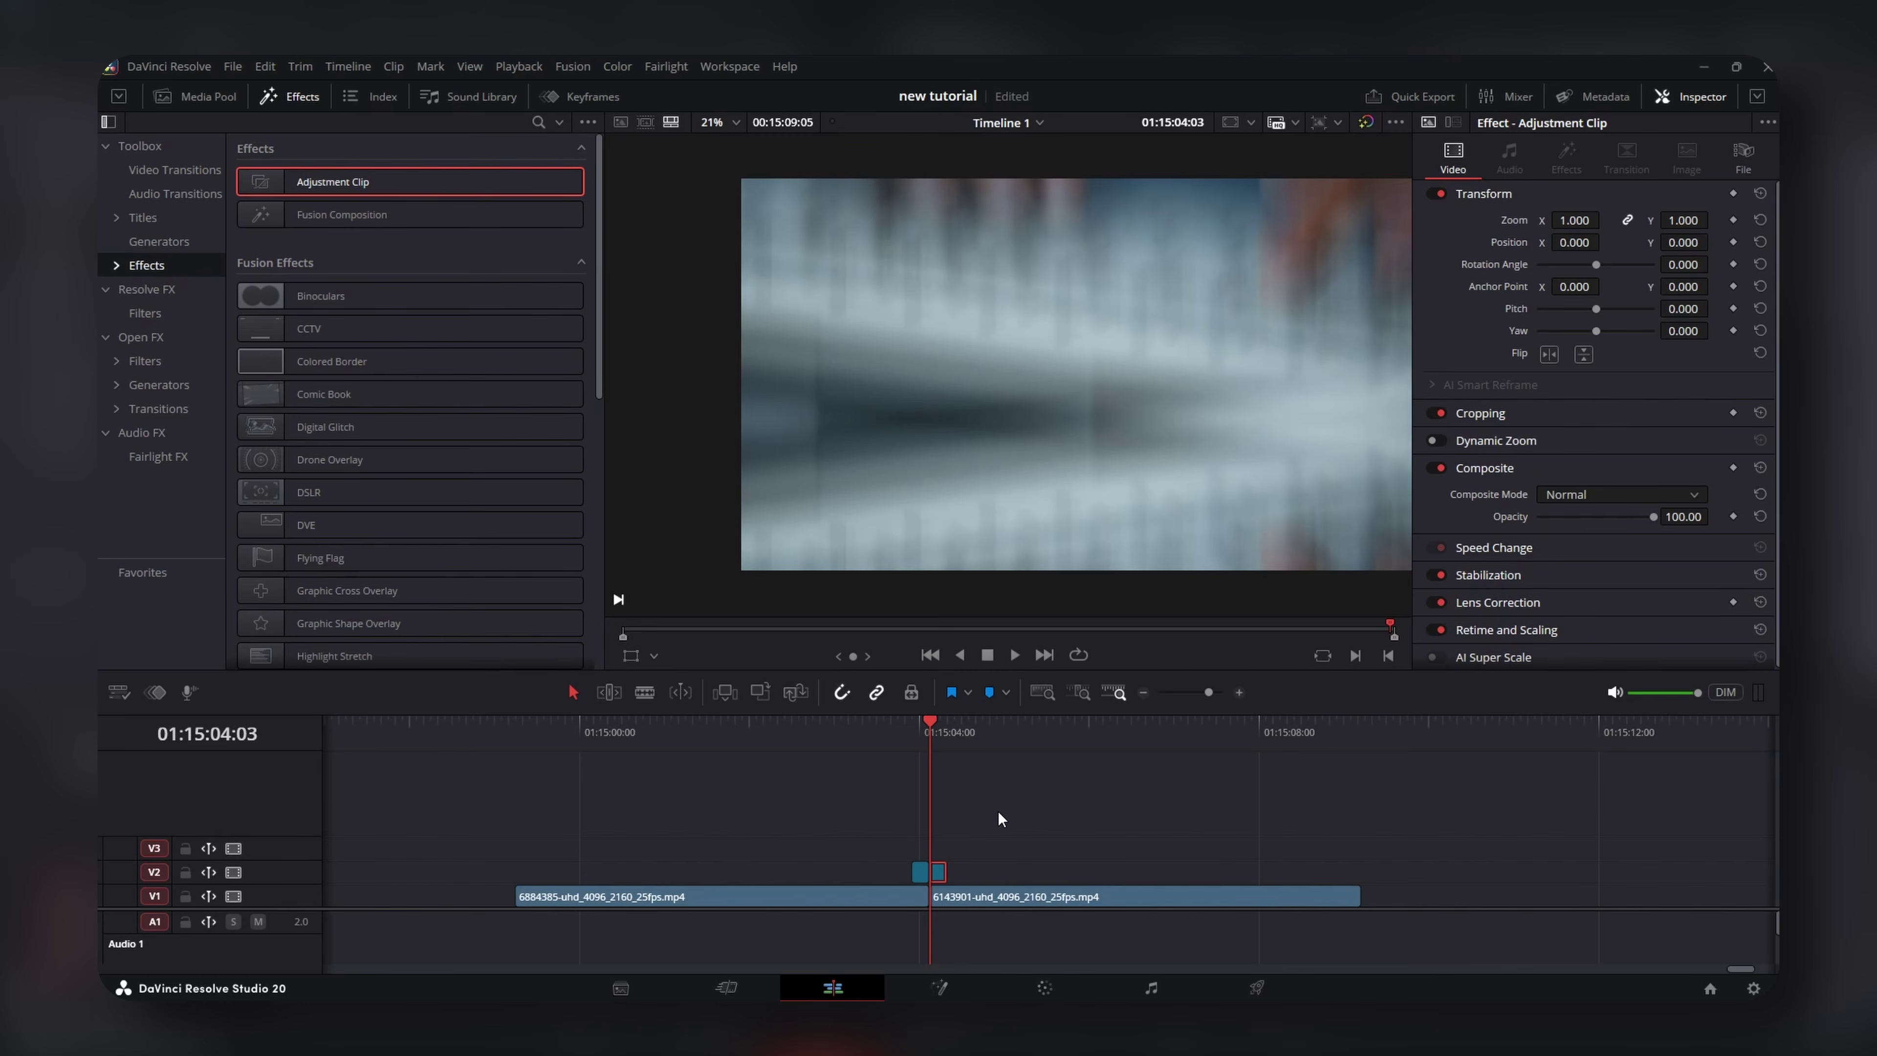
key(Delete)
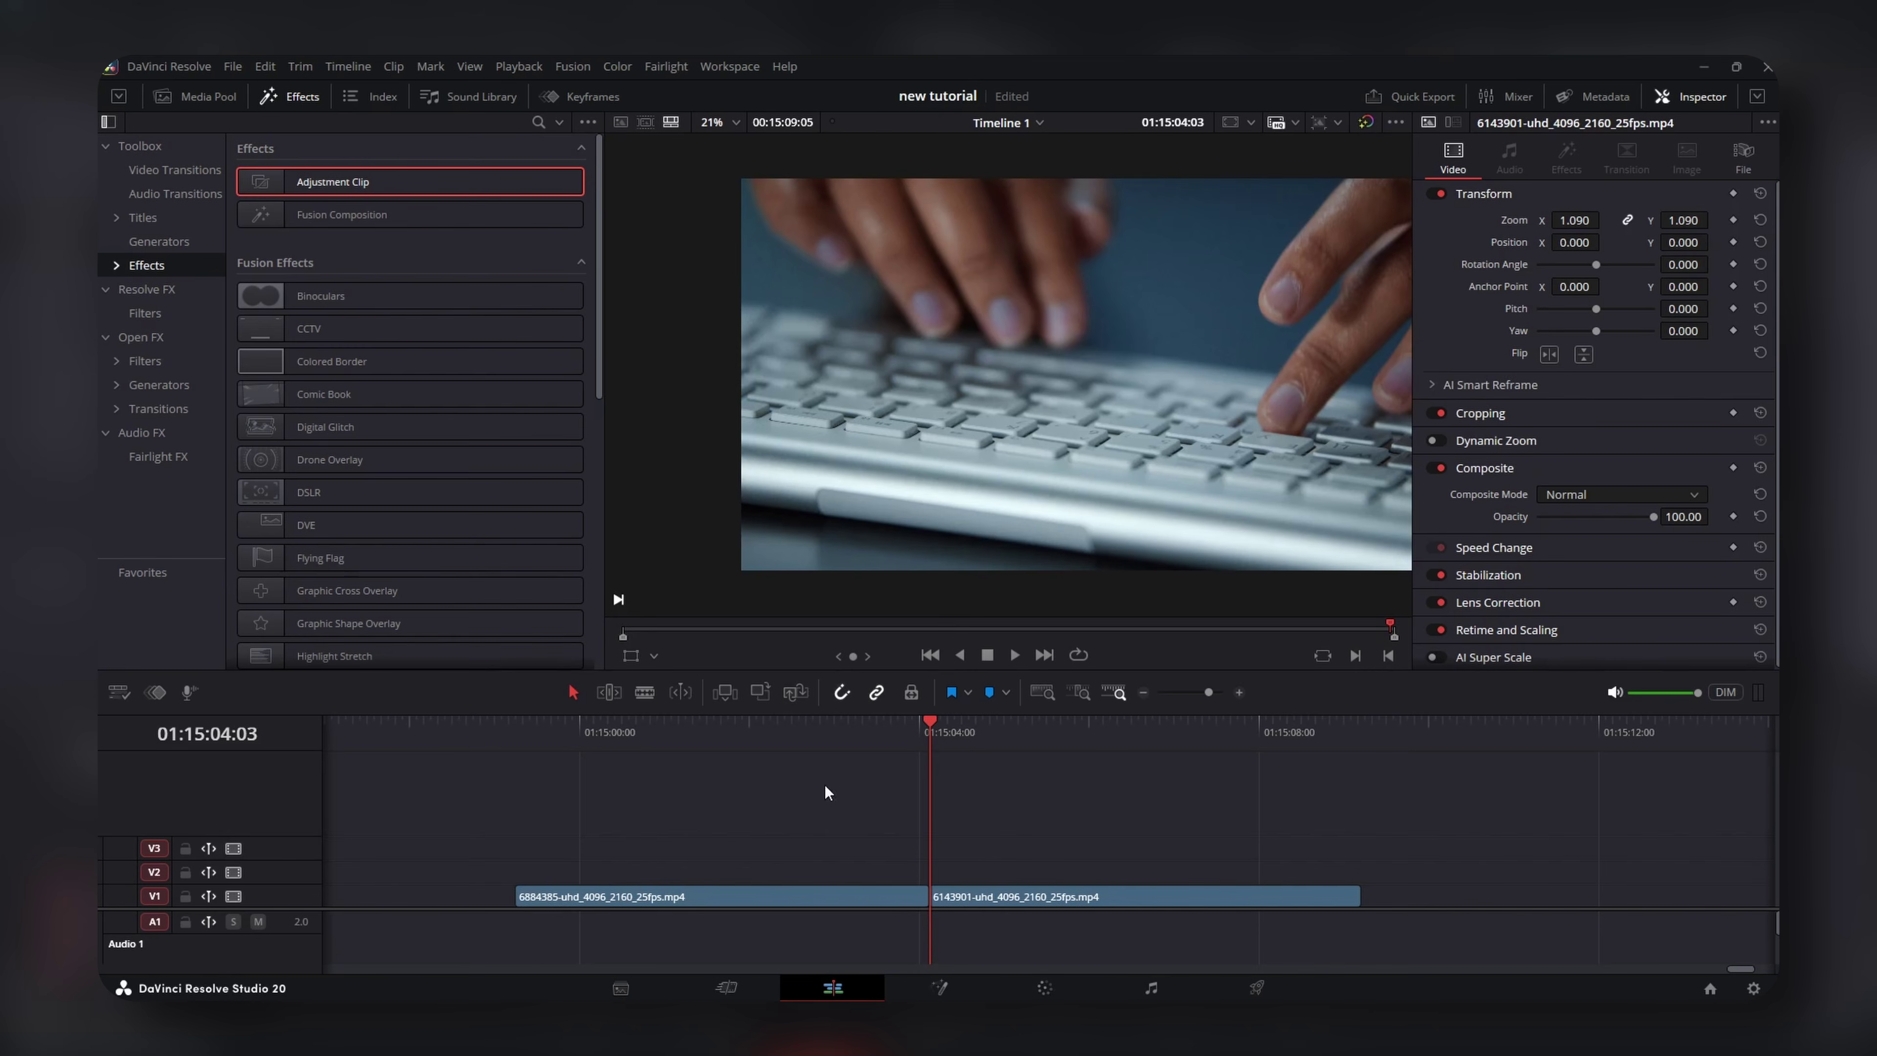
drag(340, 192, 990, 843)
key(space)
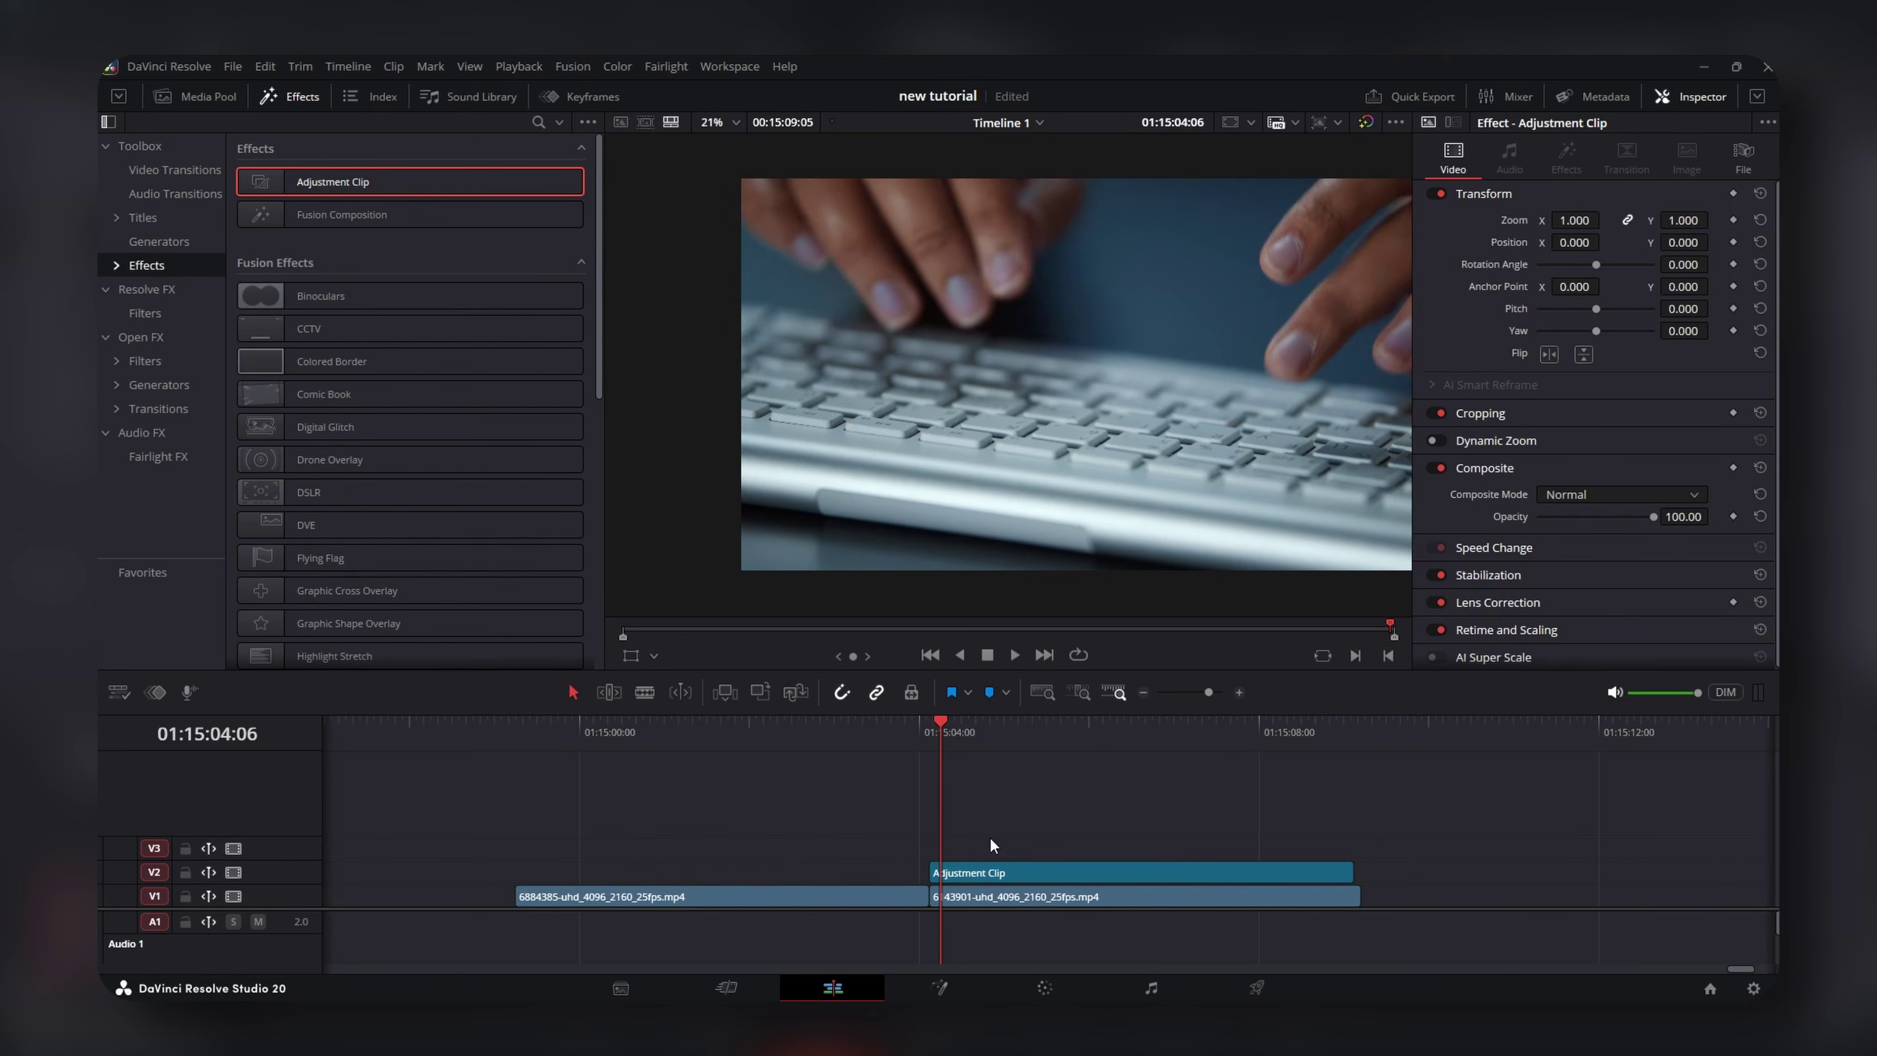
Trim the new adjustment clip to end at 01:15:04:13 and place a copy of it directly before the cut.
key(space)
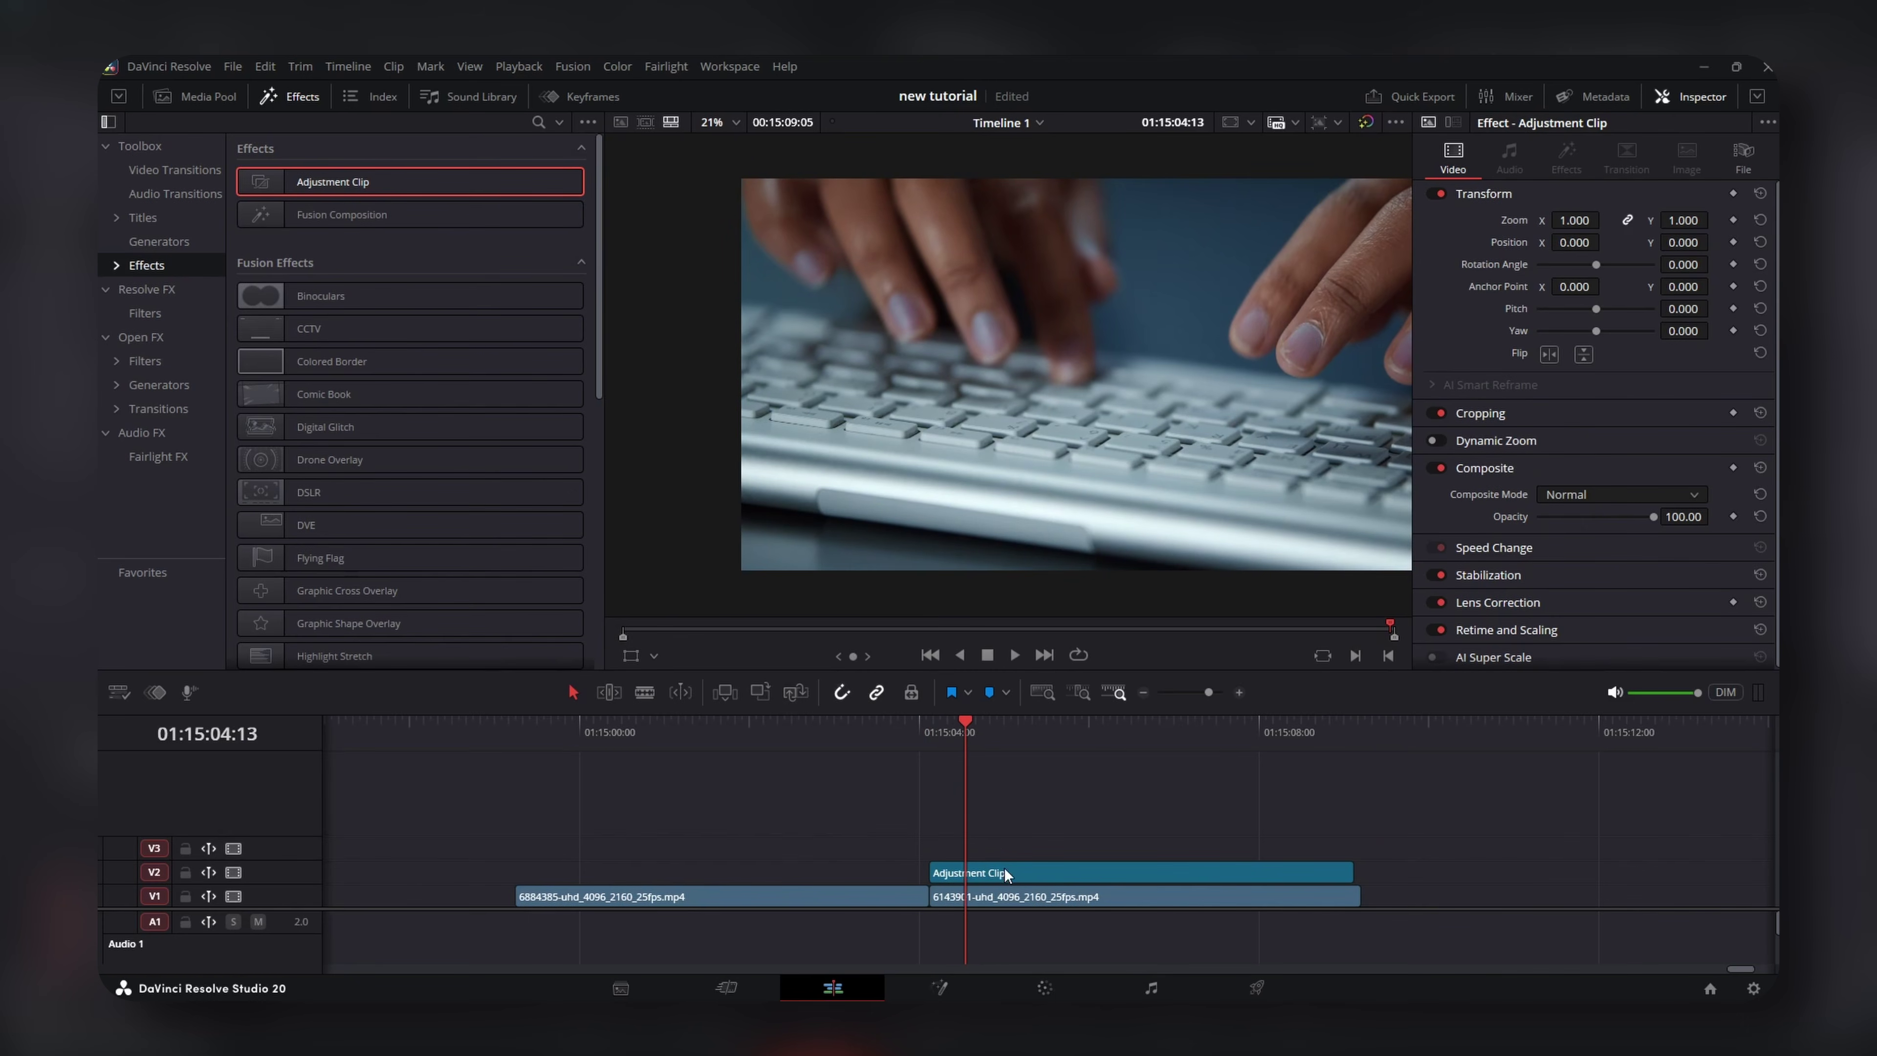
click(1005, 868)
key(ctrl+b)
key(Delete)
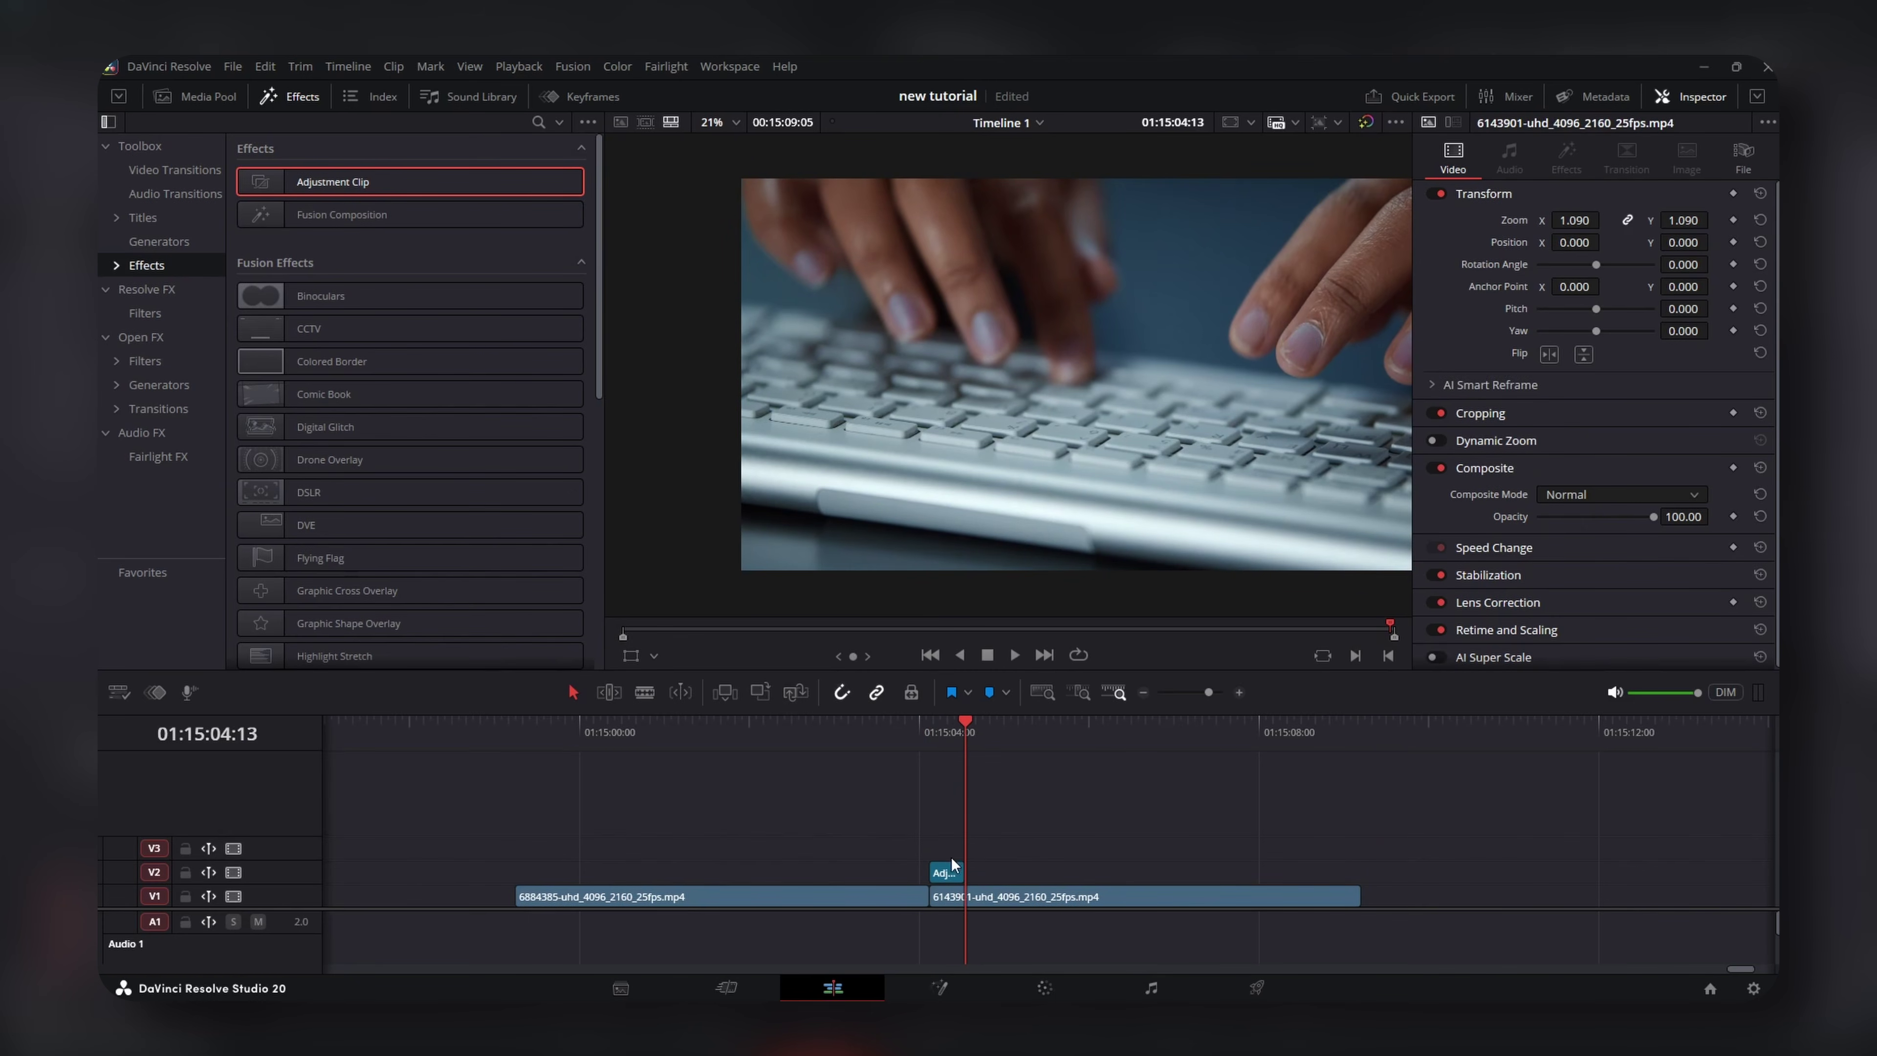
mouse_move(958, 873)
mouse_down()
mouse_move(924, 911)
mouse_move(952, 873)
mouse_up()
Open the adjustment clip before the cut in Fusion, hide the Spline editor, and insert a Transform node between MediaIn1 and MediaOut1.
right_click(916, 879)
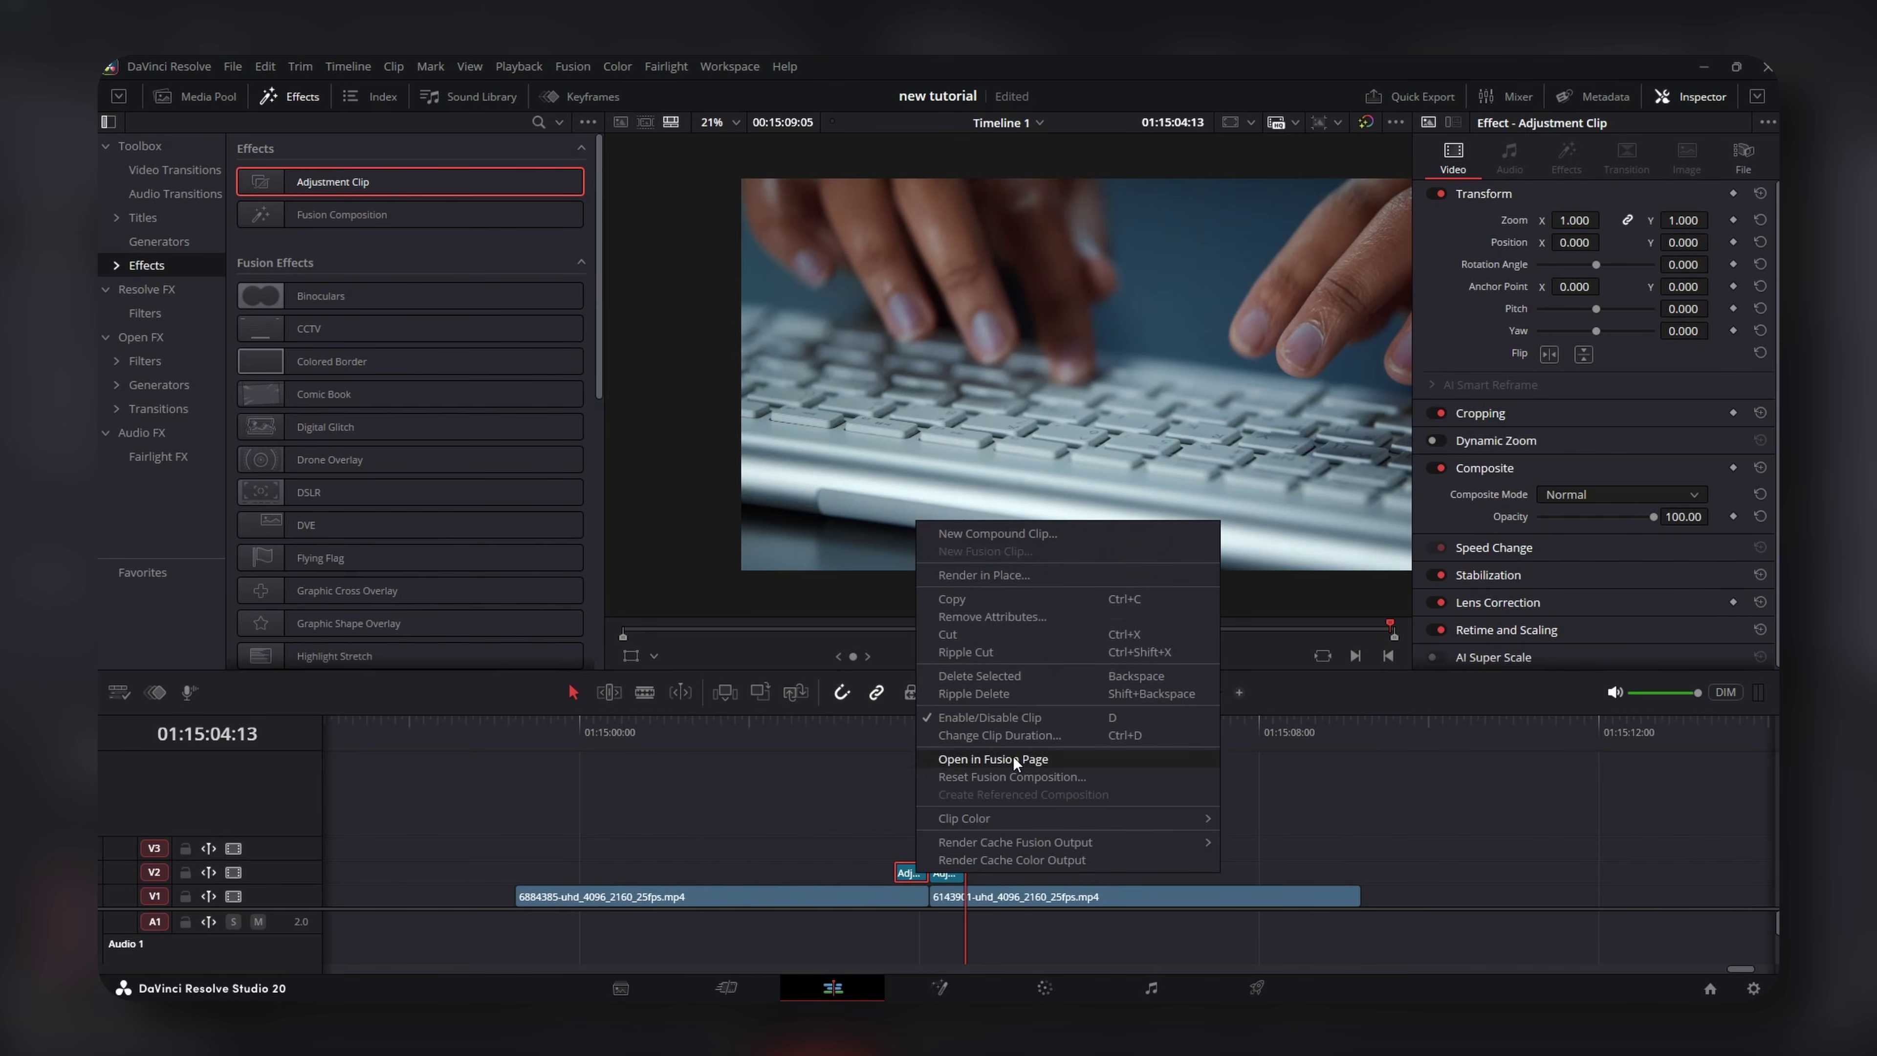
click(1014, 755)
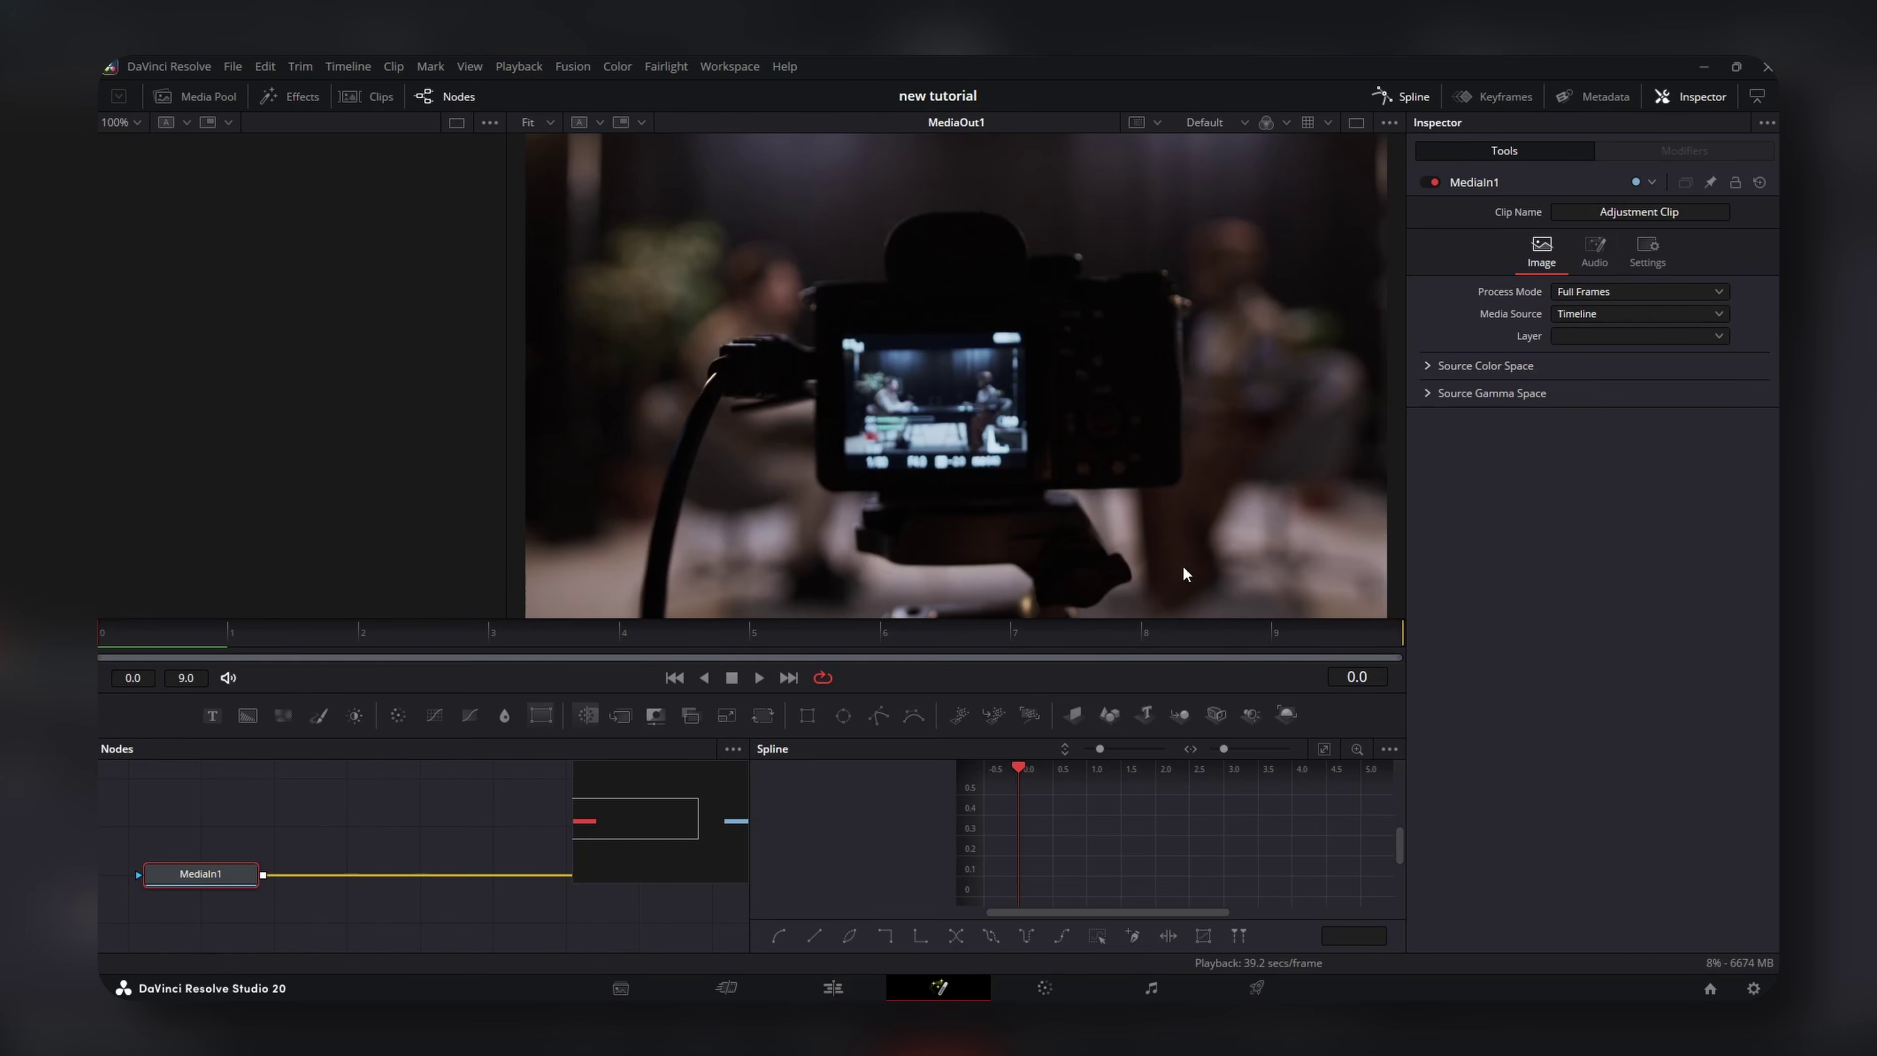
click(1404, 102)
click(538, 712)
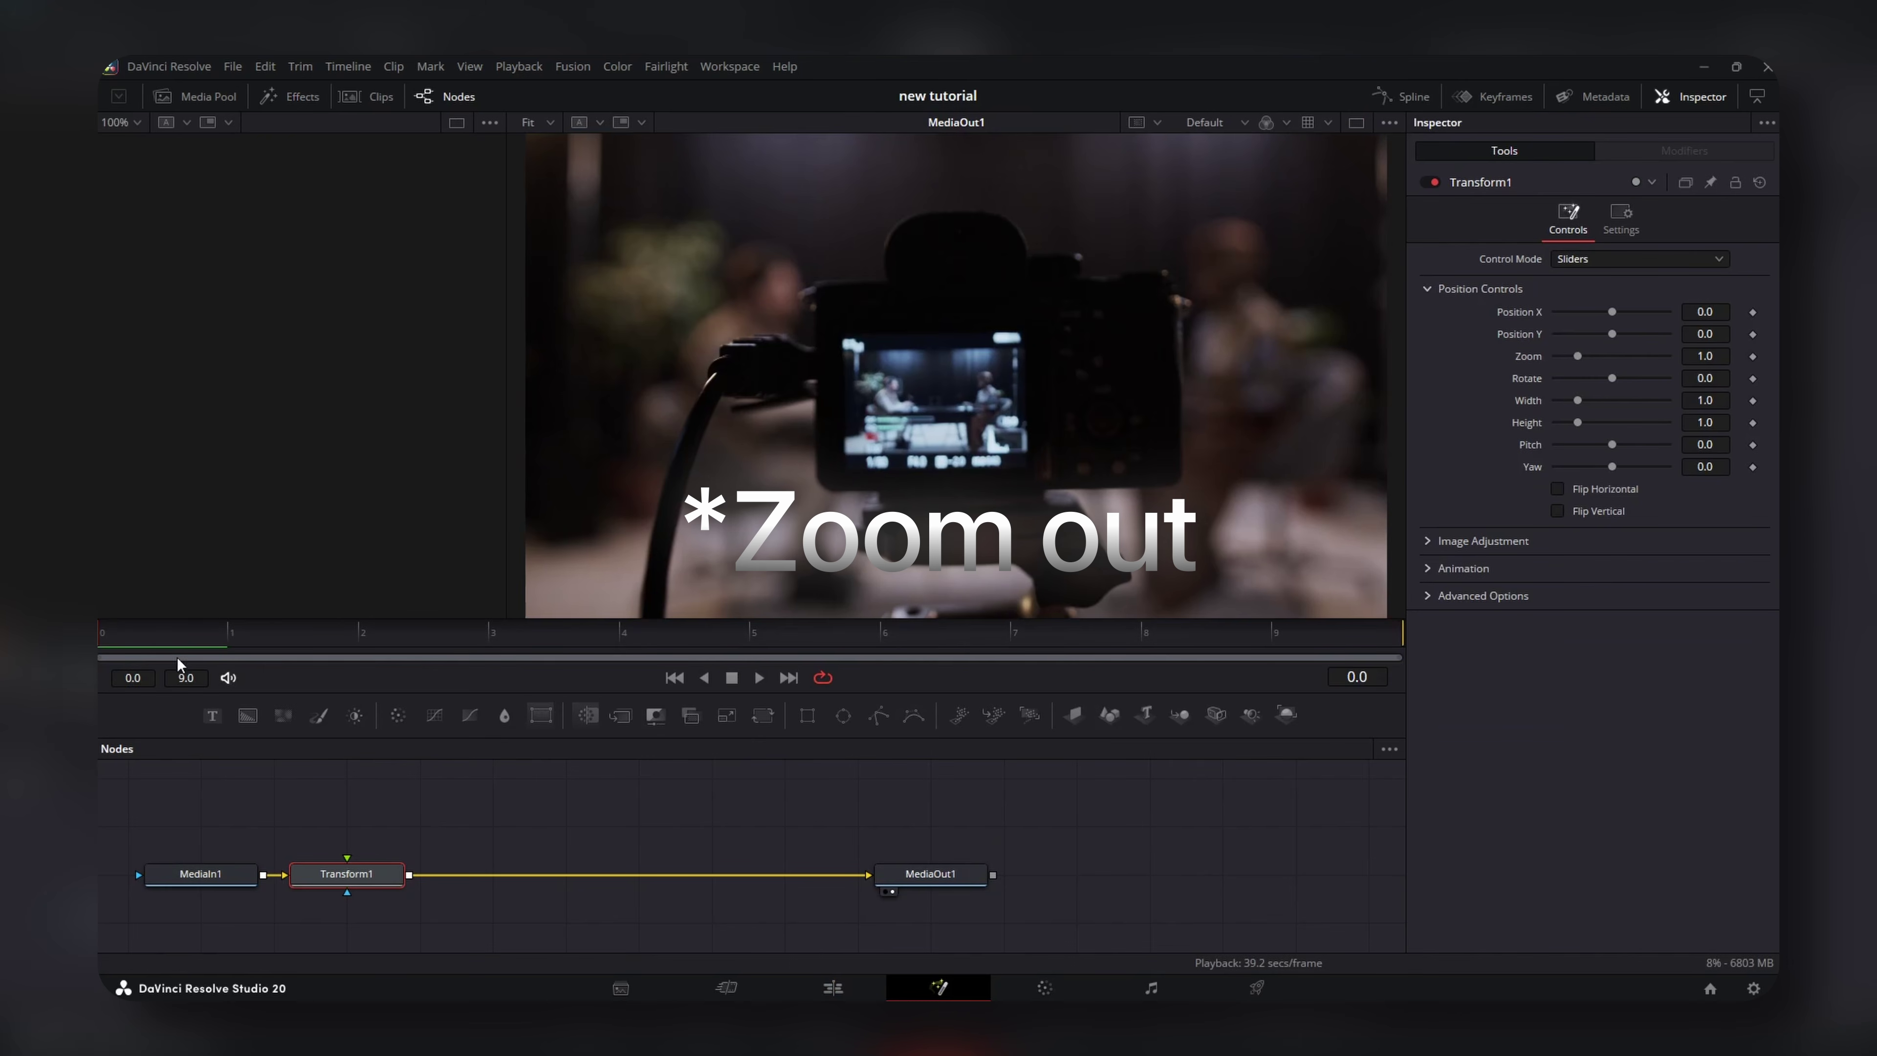
Keyframe the Transform node's Zoom from 1.0 at frame 0 to 0.75 at frame 10.
click(1754, 356)
click(1351, 635)
click(1715, 358)
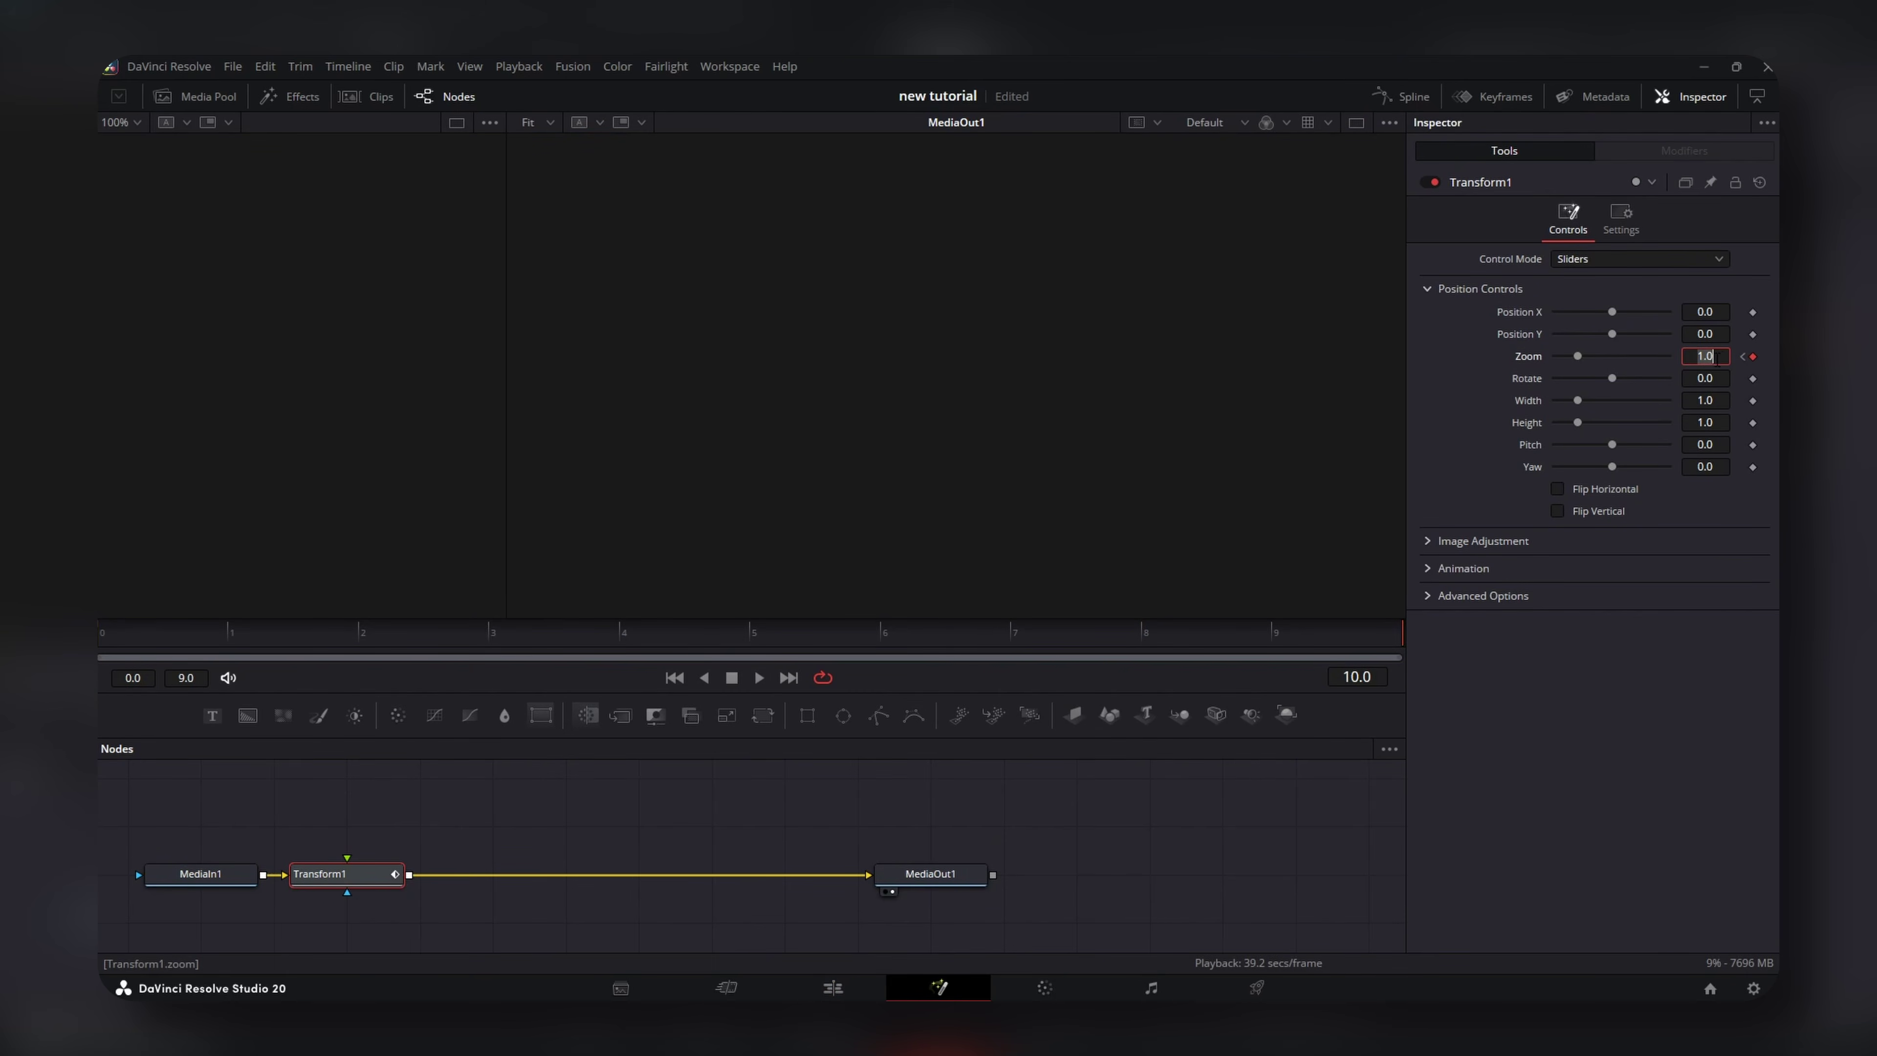
text(.75)
key(Tab)
Reshape the Zoom curve in the Spline editor so it stays flat and falls sharply just before the frame 10 keyframe.
click(1414, 94)
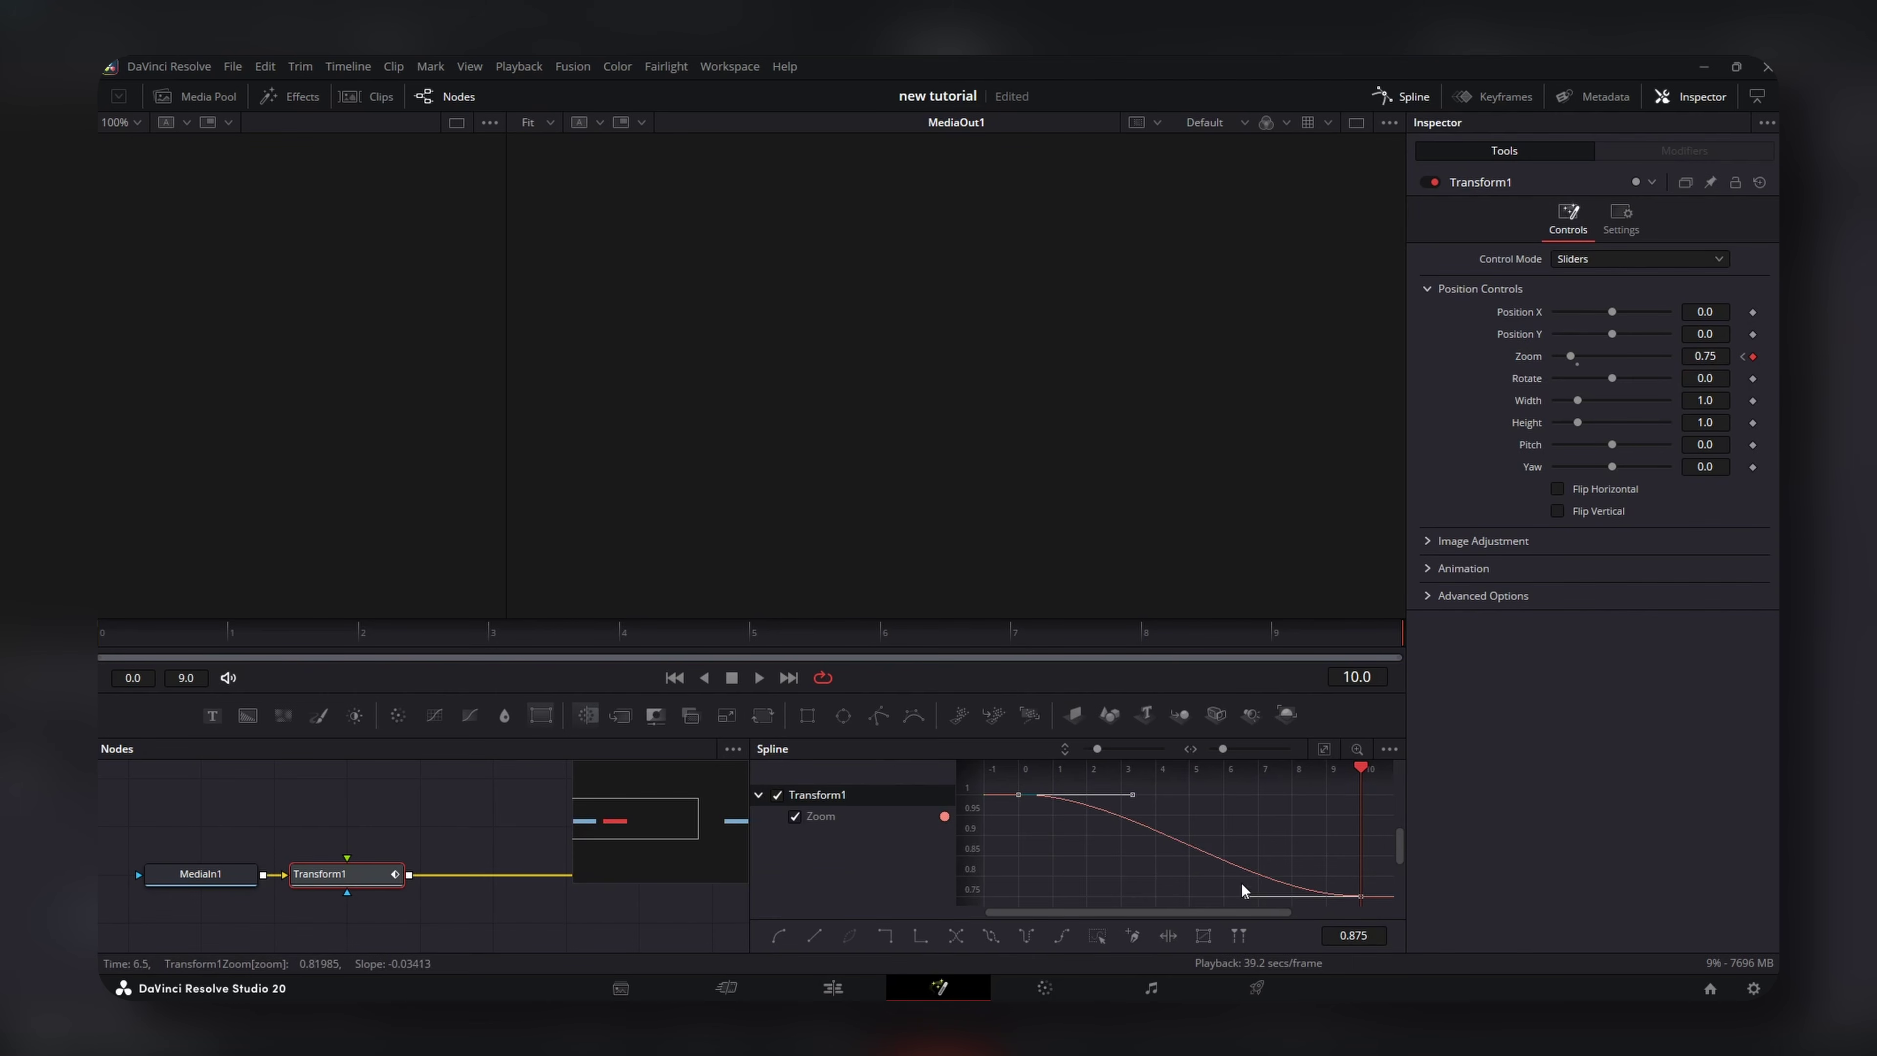
drag(1246, 894, 1354, 802)
drag(1132, 796, 1352, 793)
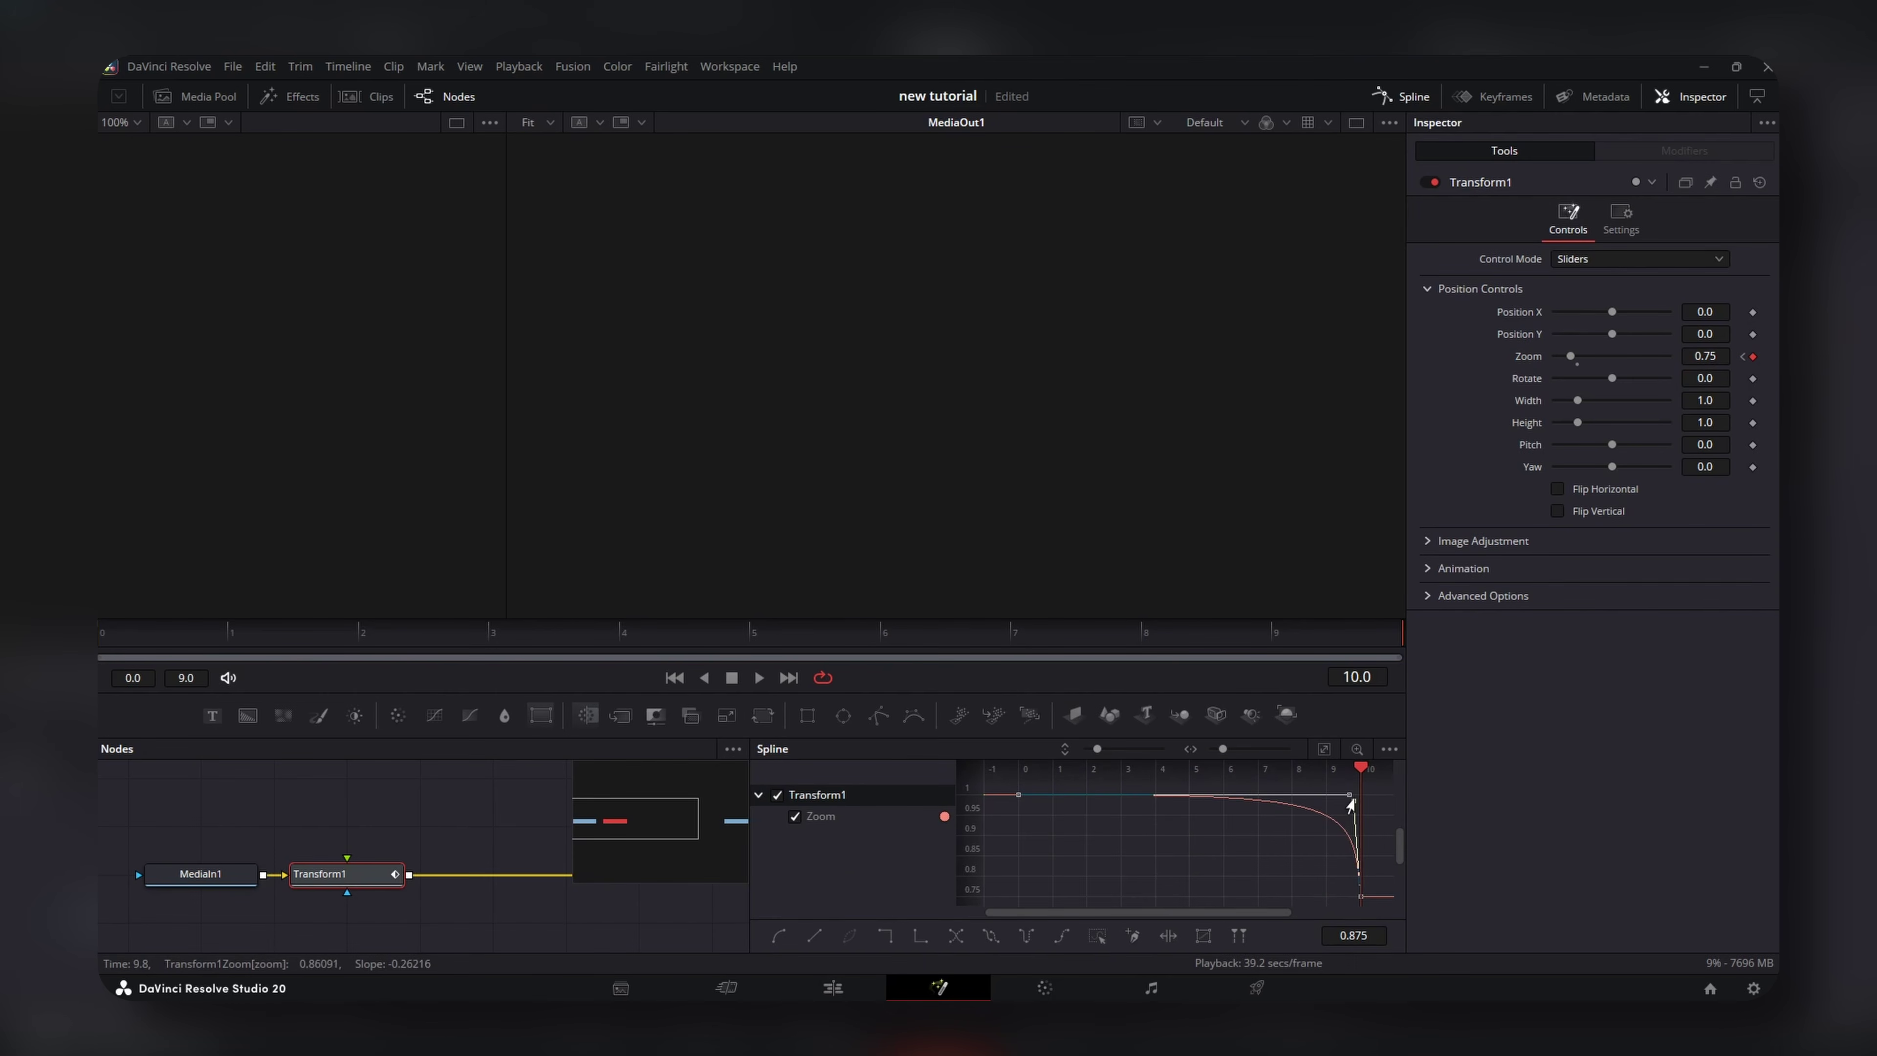
Give the zoom-out Transform node a Motion Blur of 0.5 and Reflect Edge Behaviour, and close the Spline editor.
click(1436, 566)
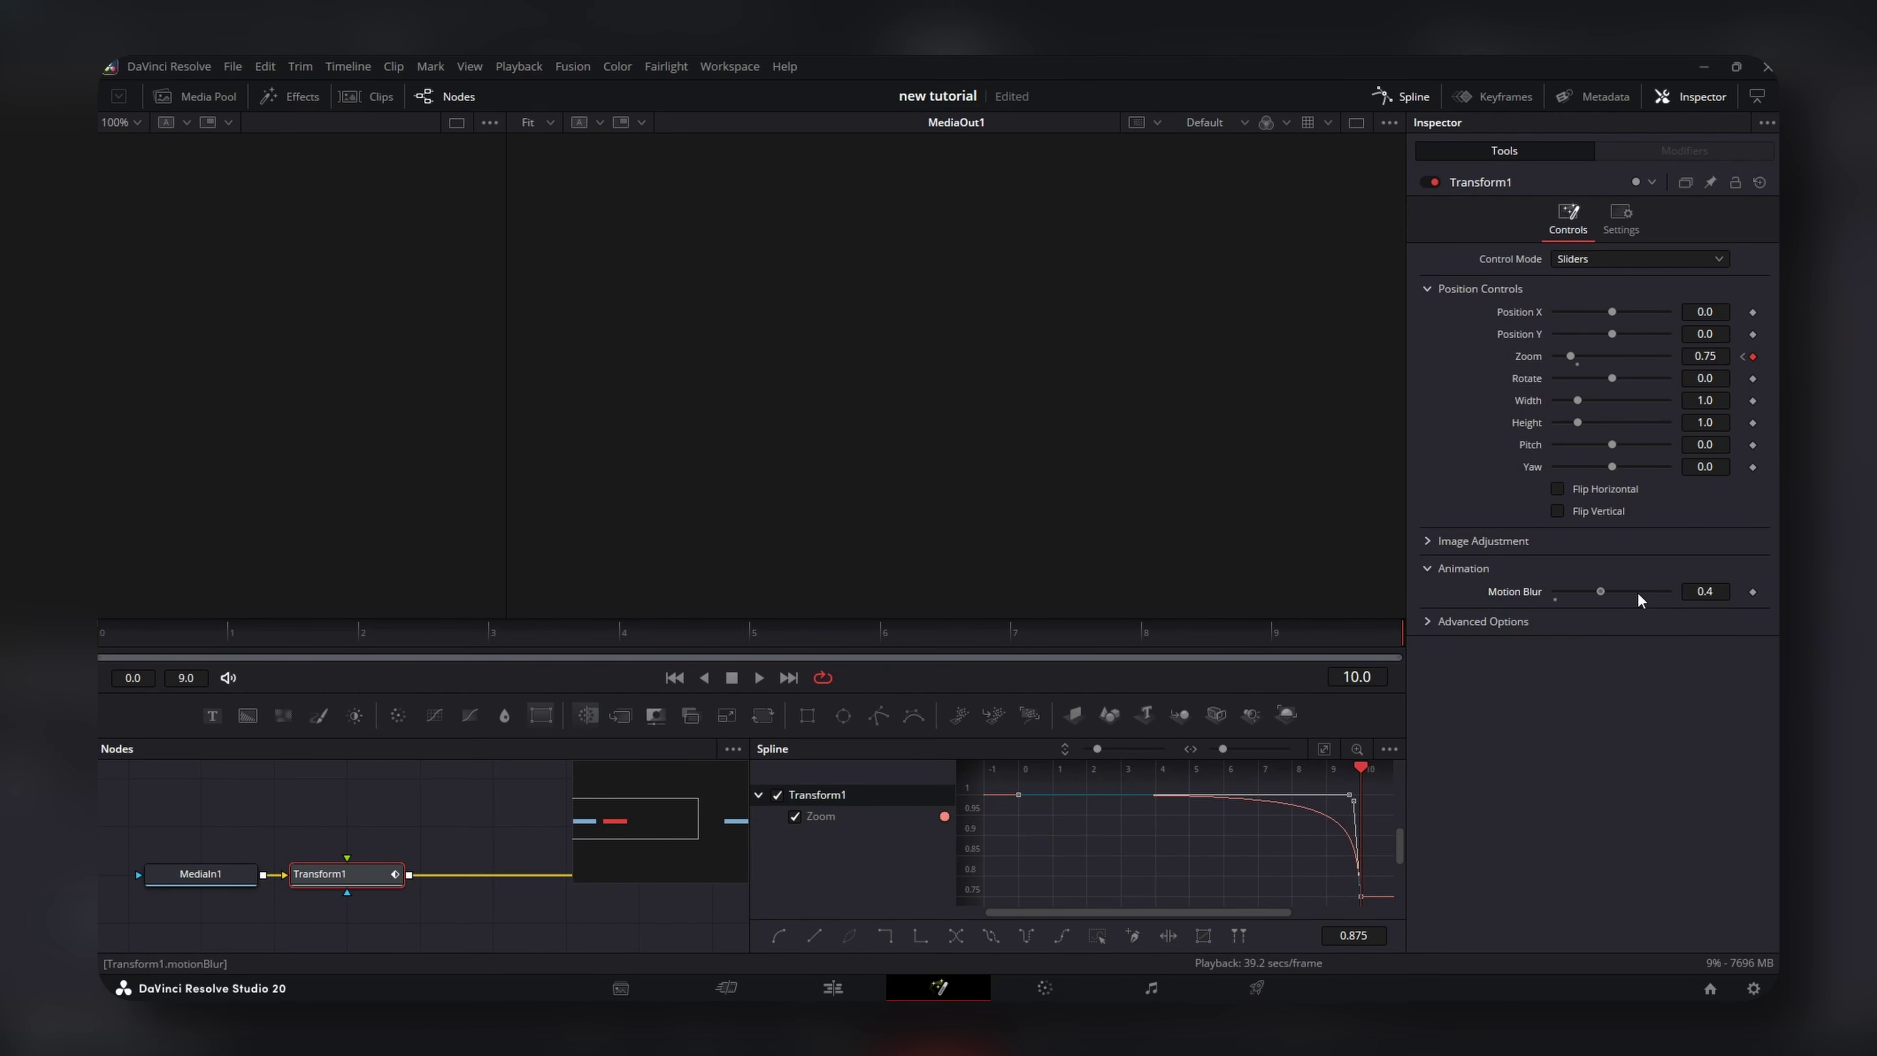
click(1639, 593)
click(1439, 627)
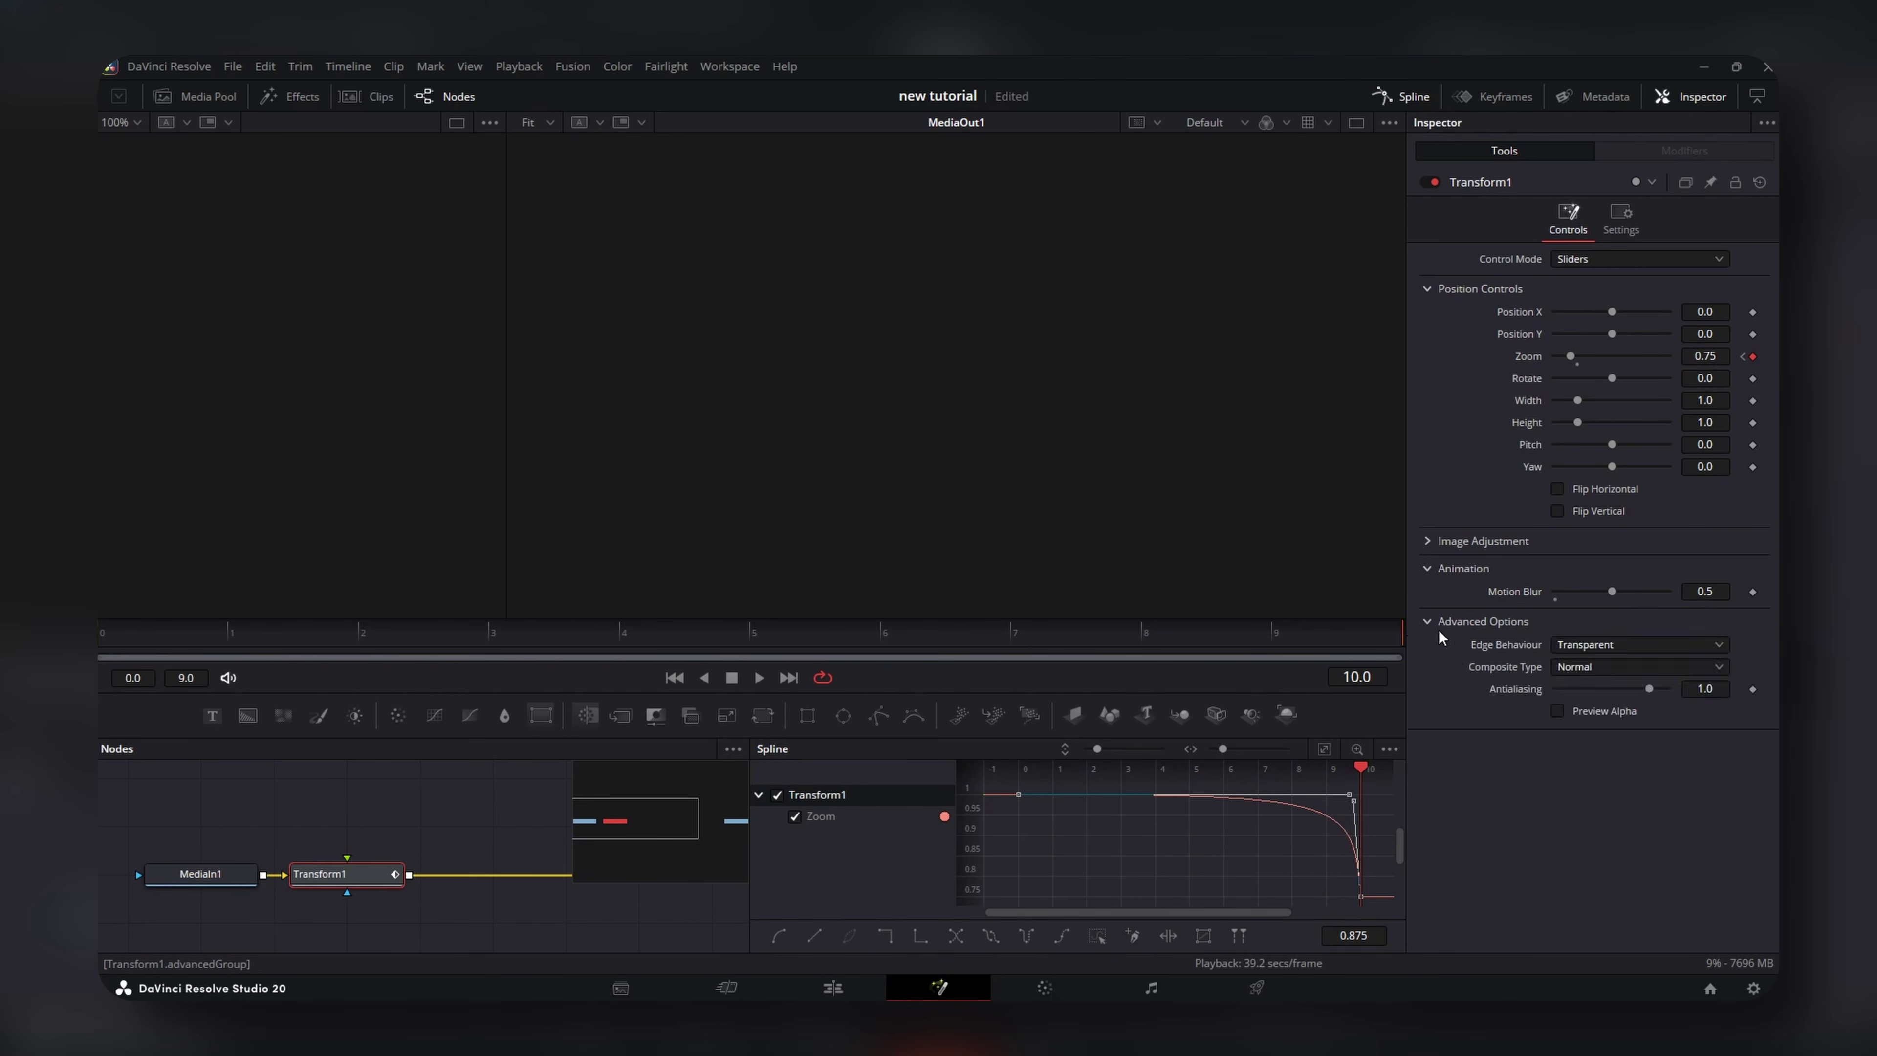
click(1591, 644)
click(1593, 681)
click(1404, 98)
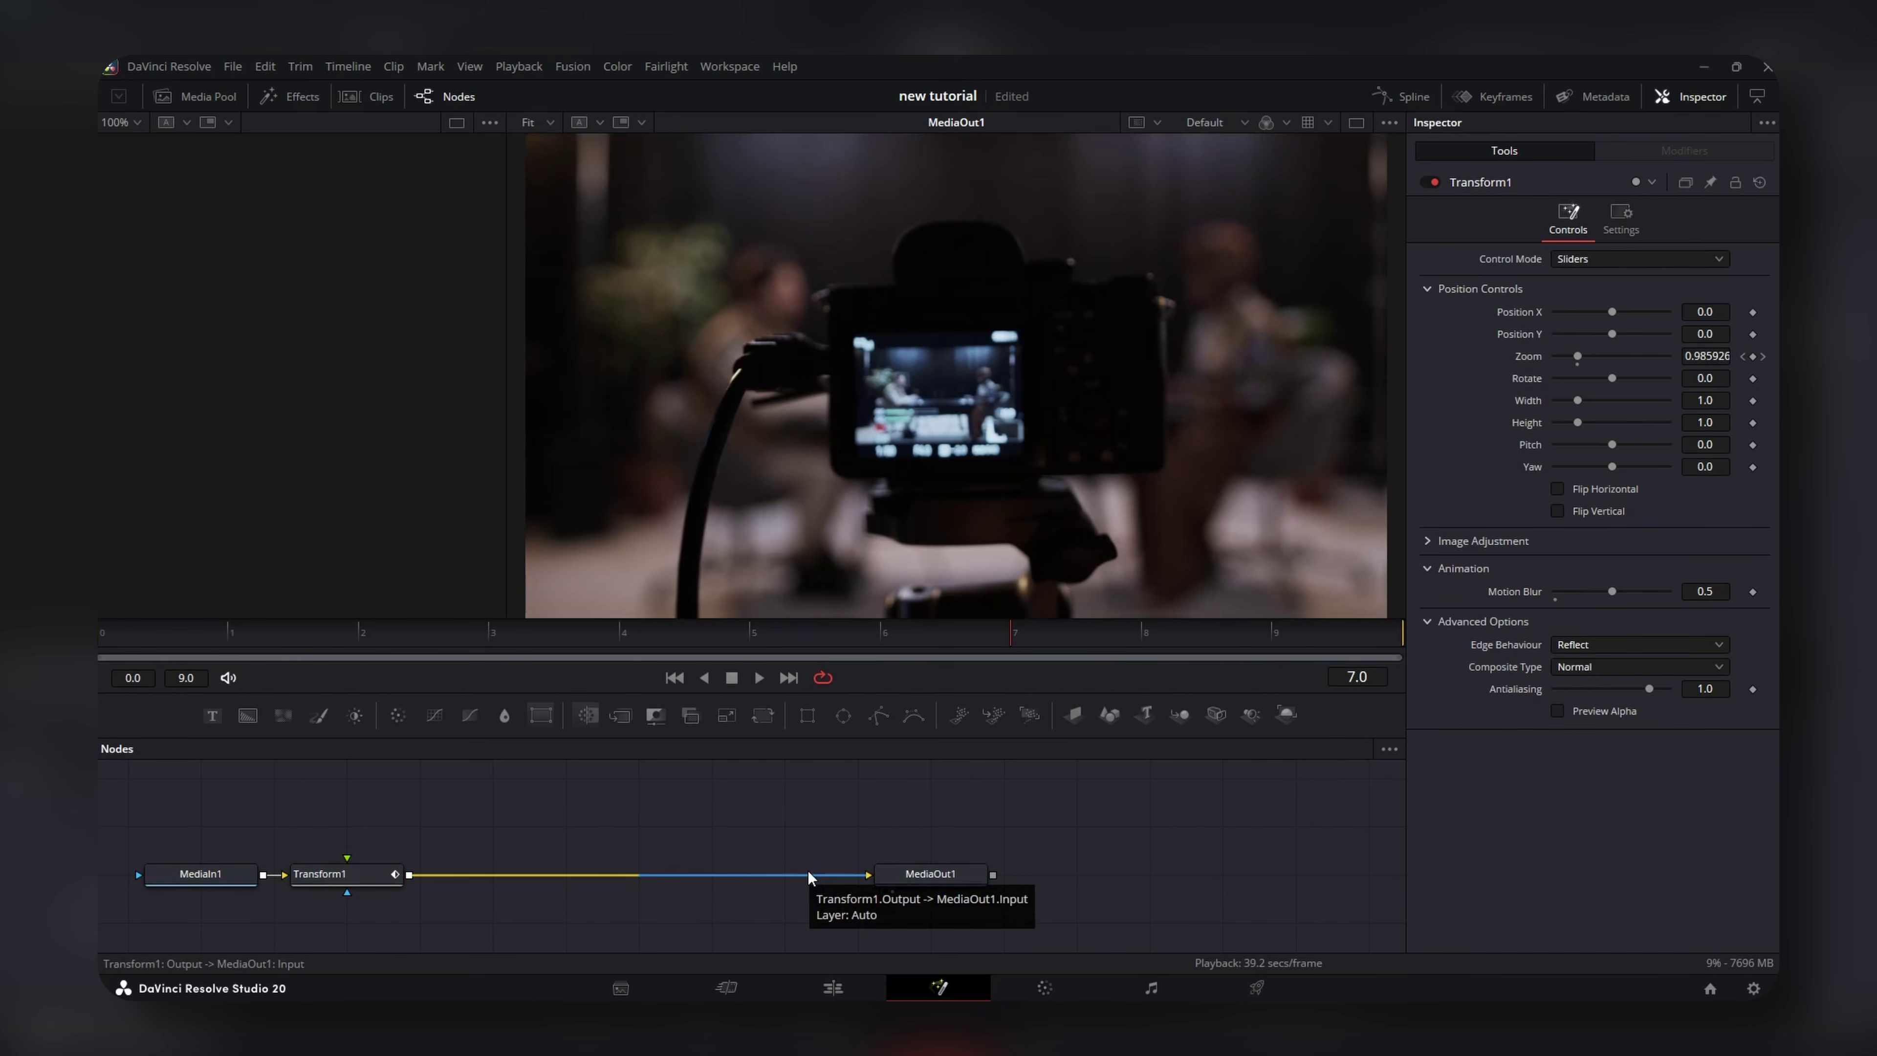
Make room beside the Transform node and add a Dent node directly after it.
drag(366, 876, 406, 877)
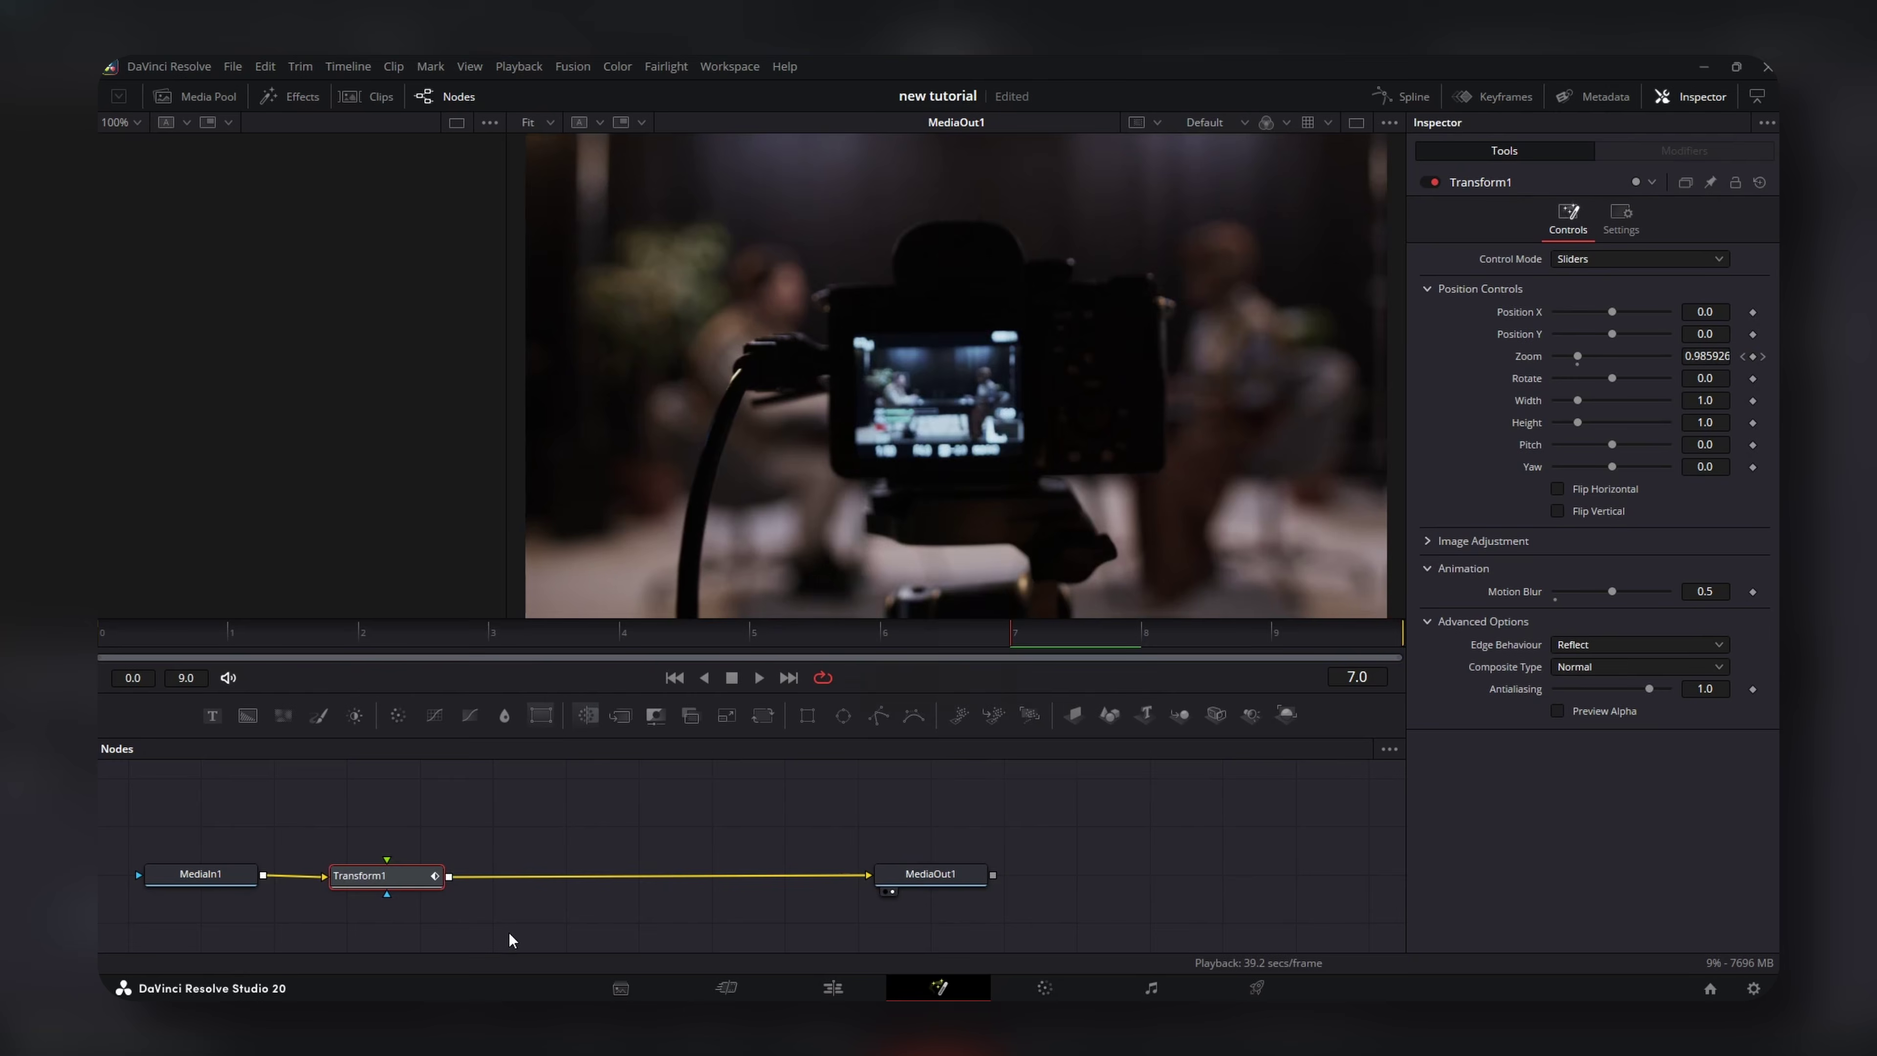
key(shift+space)
text(dent)
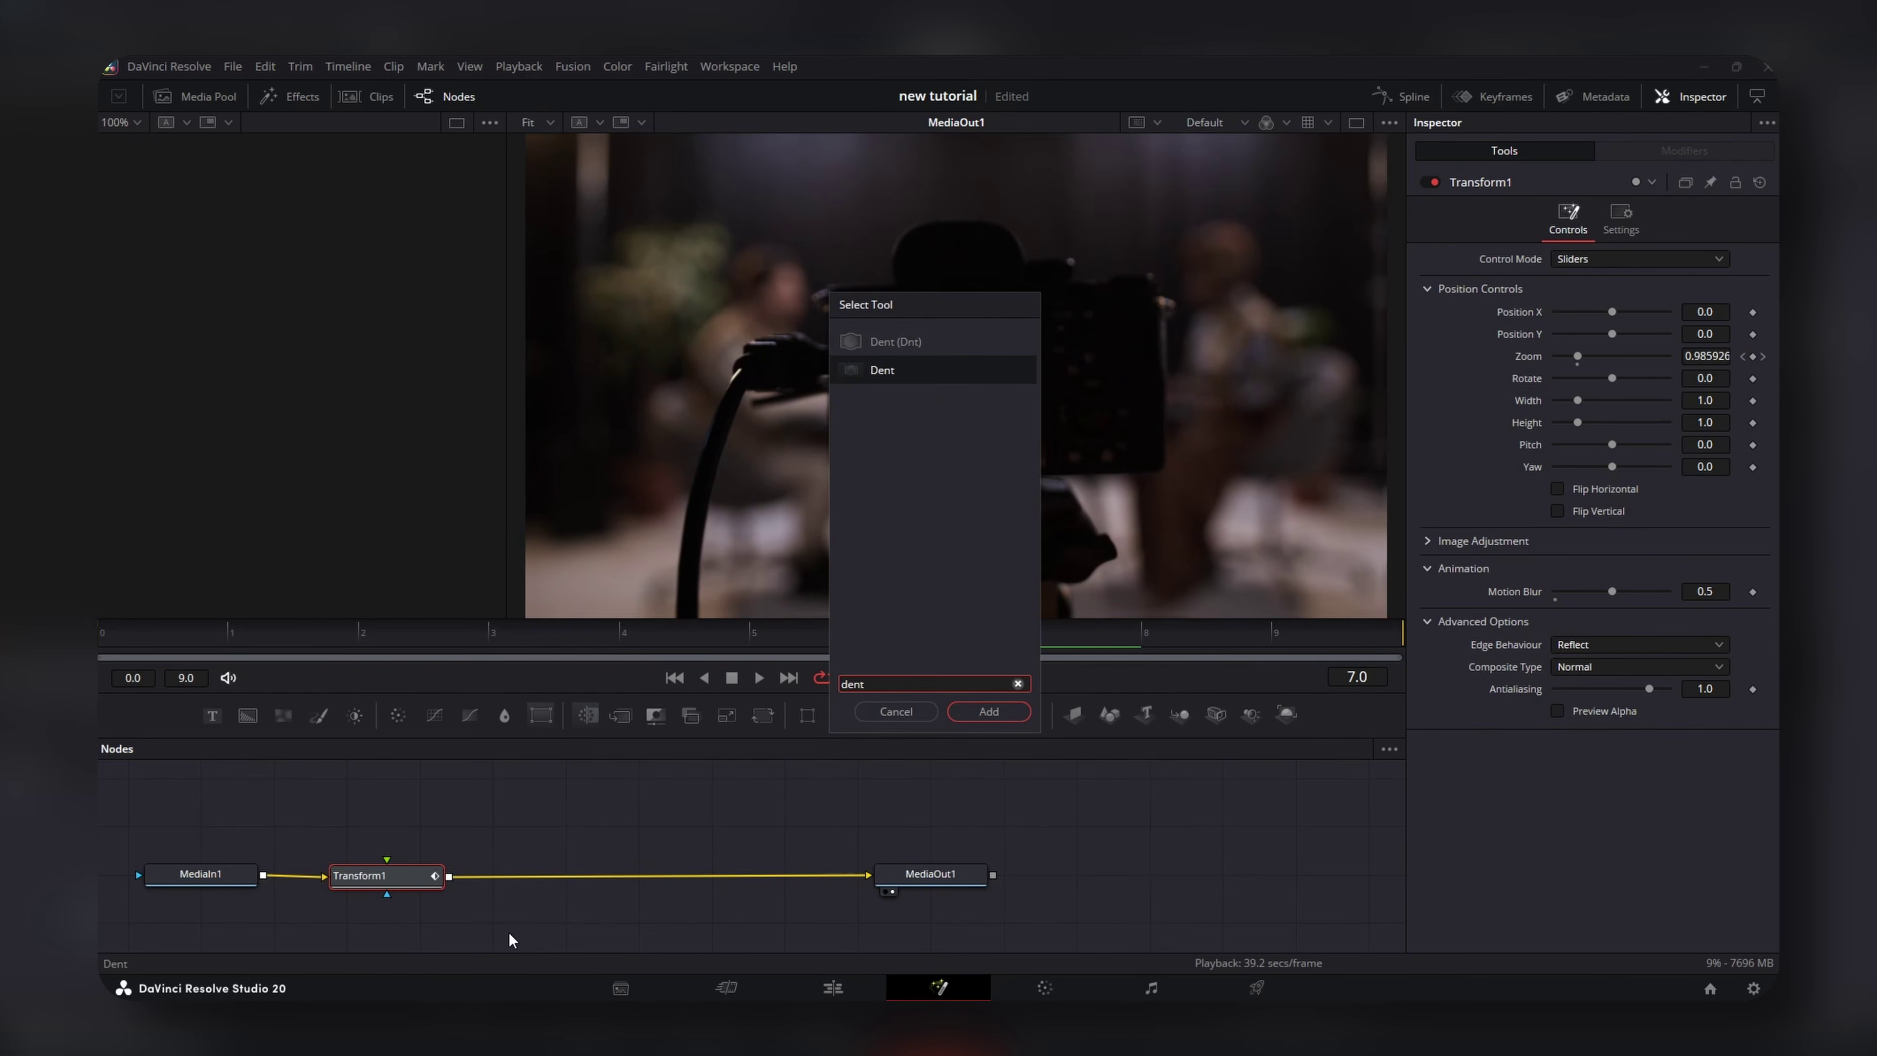
key(Return)
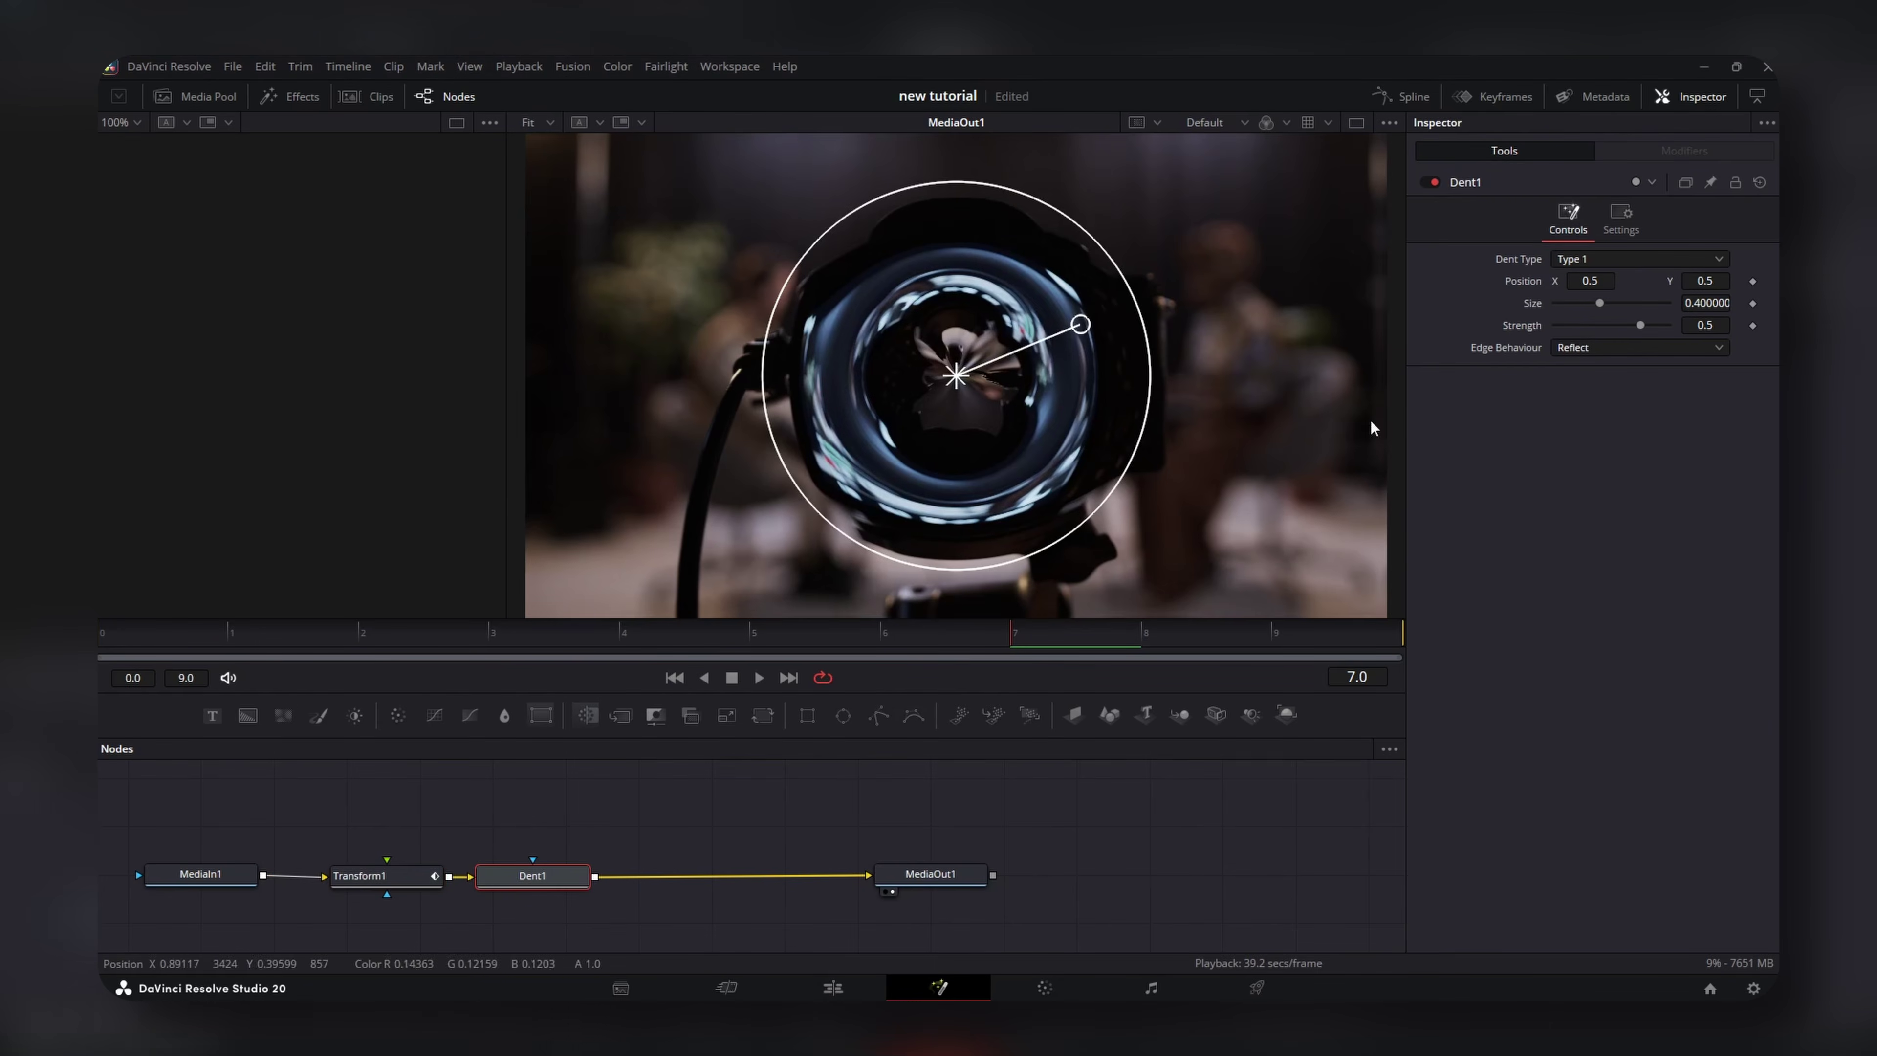
Set the Dent node's Size to 1.0 and its Strength to 0.0.
drag(1612, 302, 1672, 304)
scroll(1278, 477, down, 3)
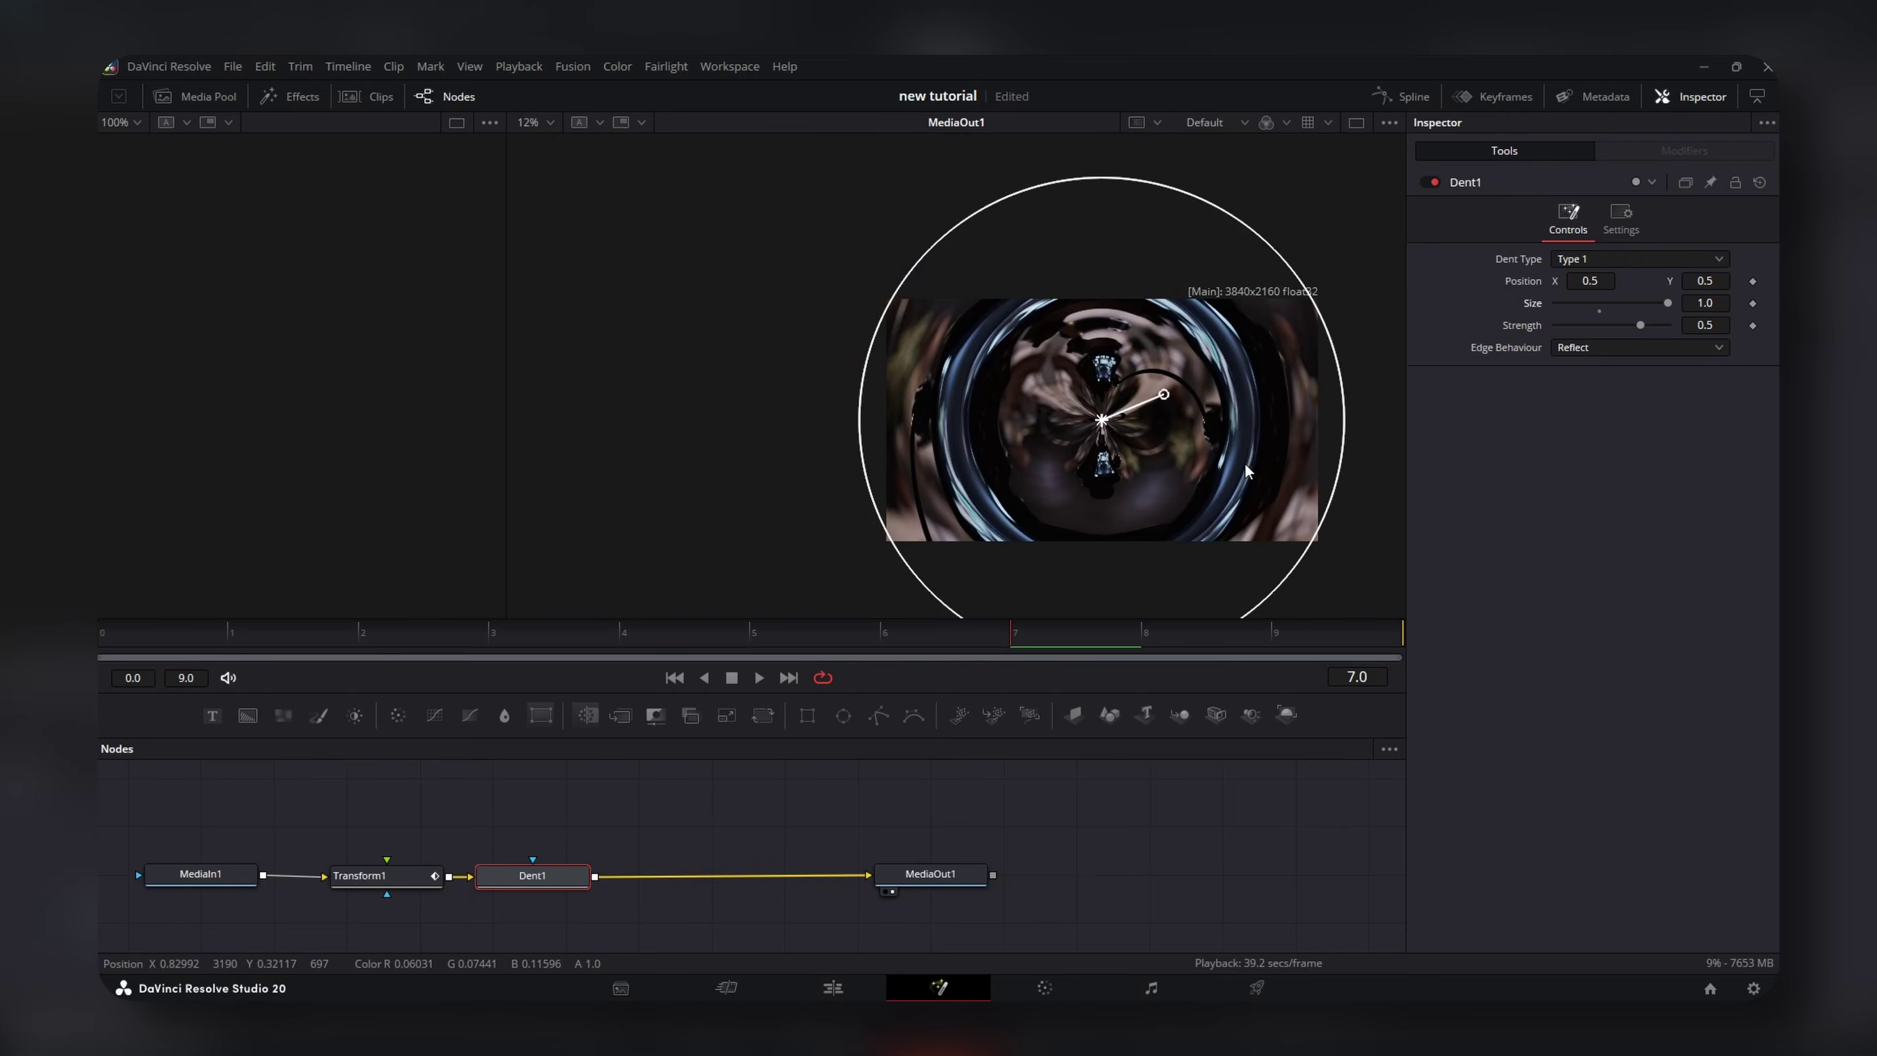
click(1713, 325)
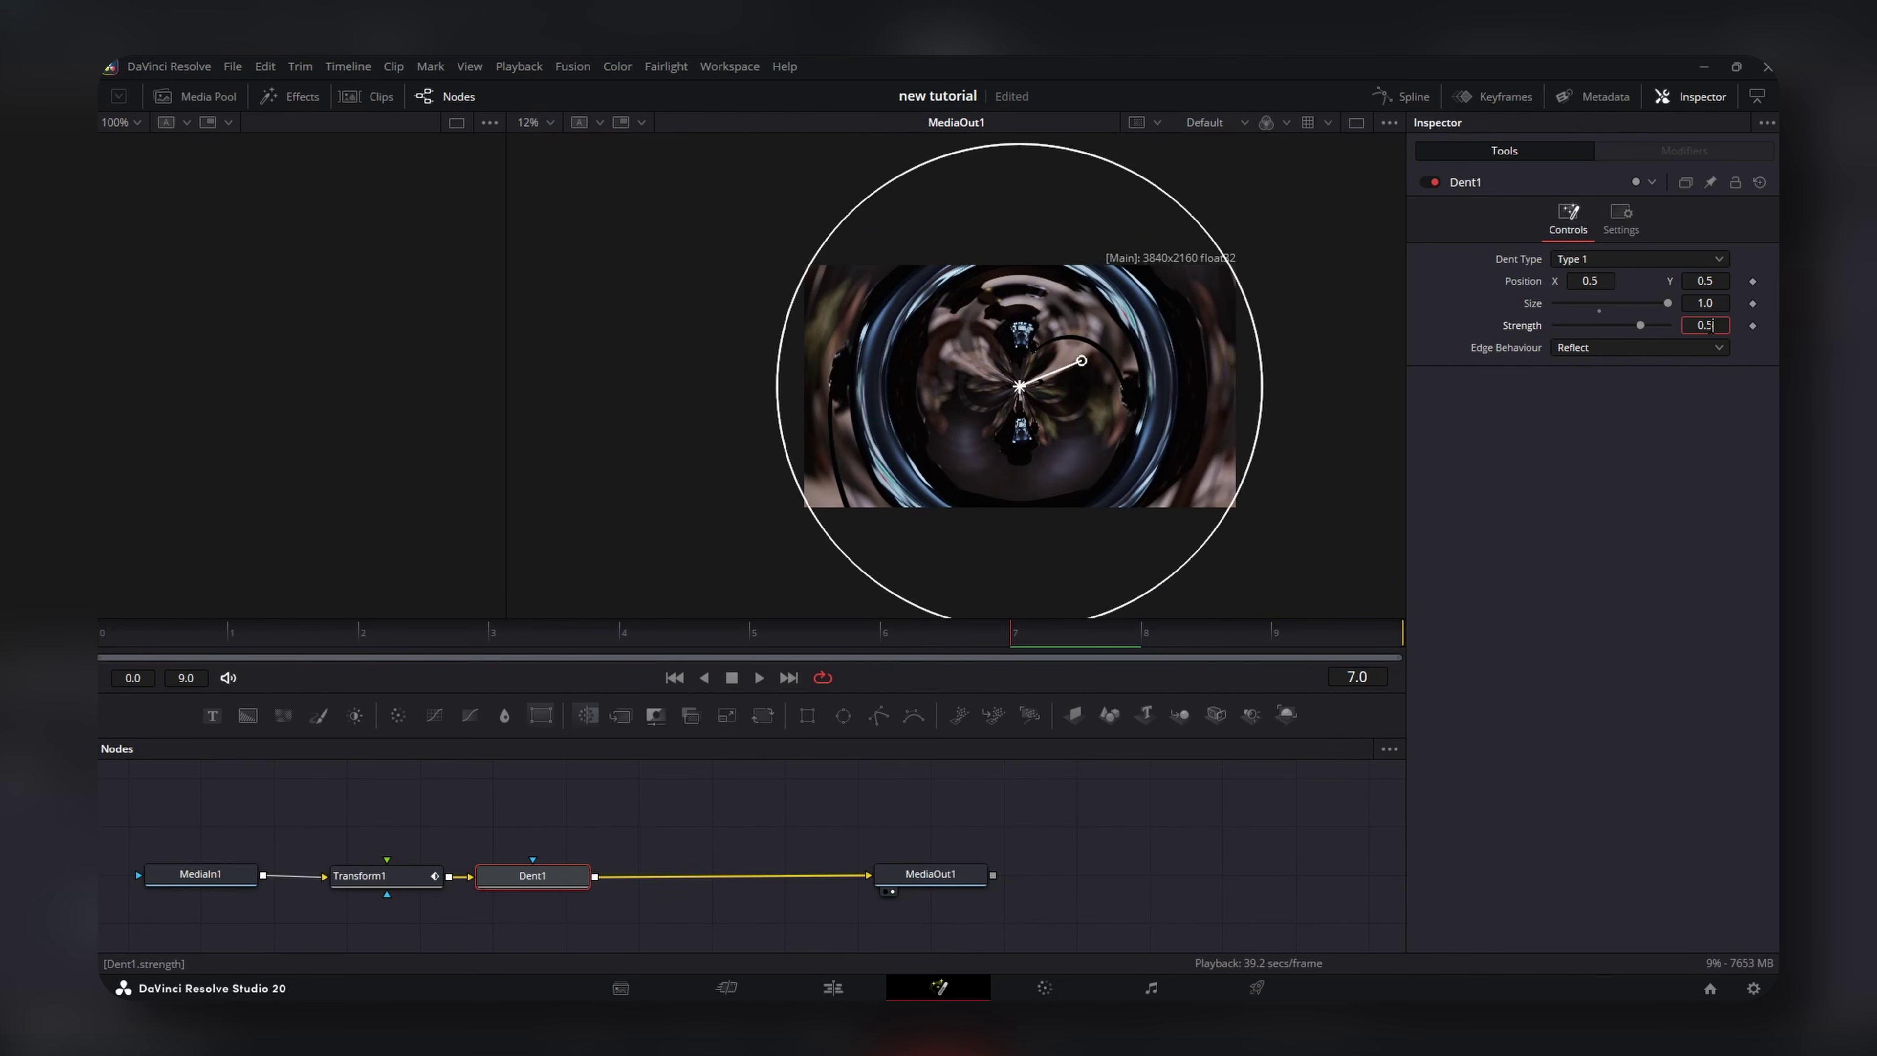
key(BackSpace)
text(0)
key(Tab)
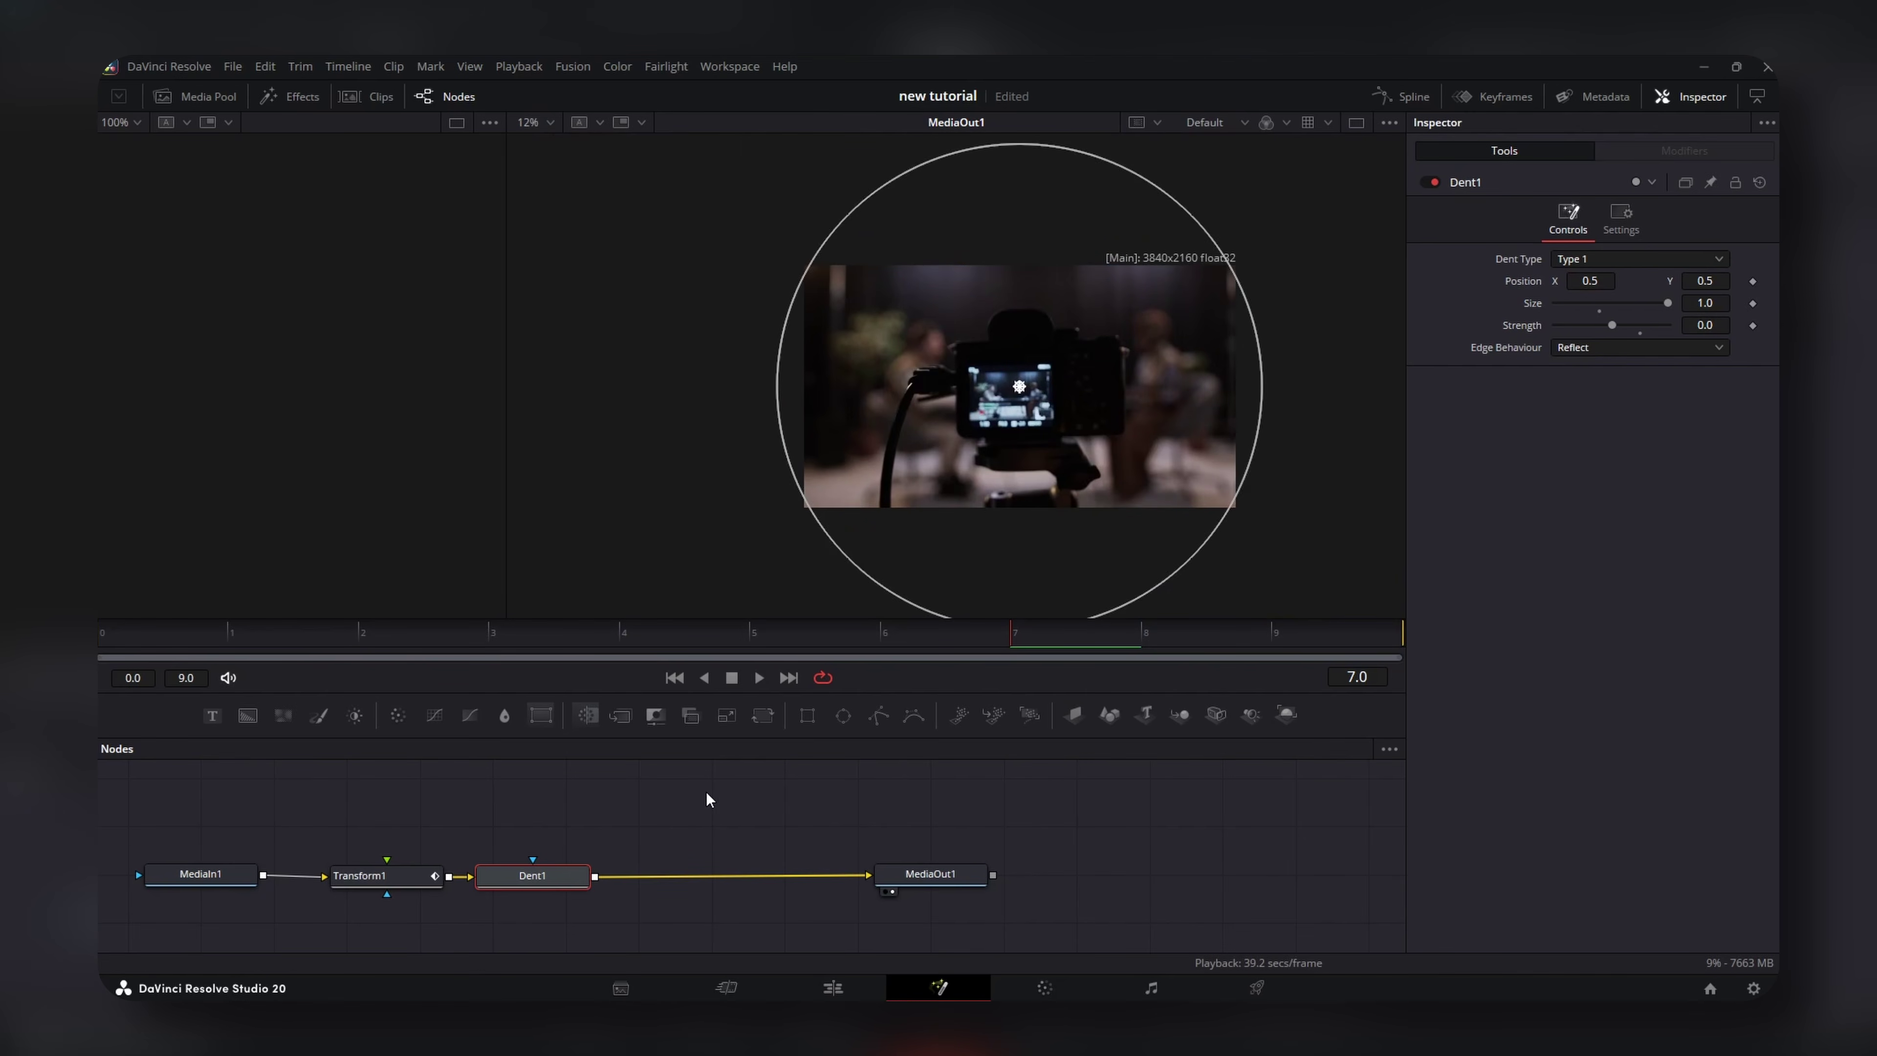
Keyframe the Dent node's Strength from 0.0 at frame 0 to -0.1 at frame 10.
click(705, 793)
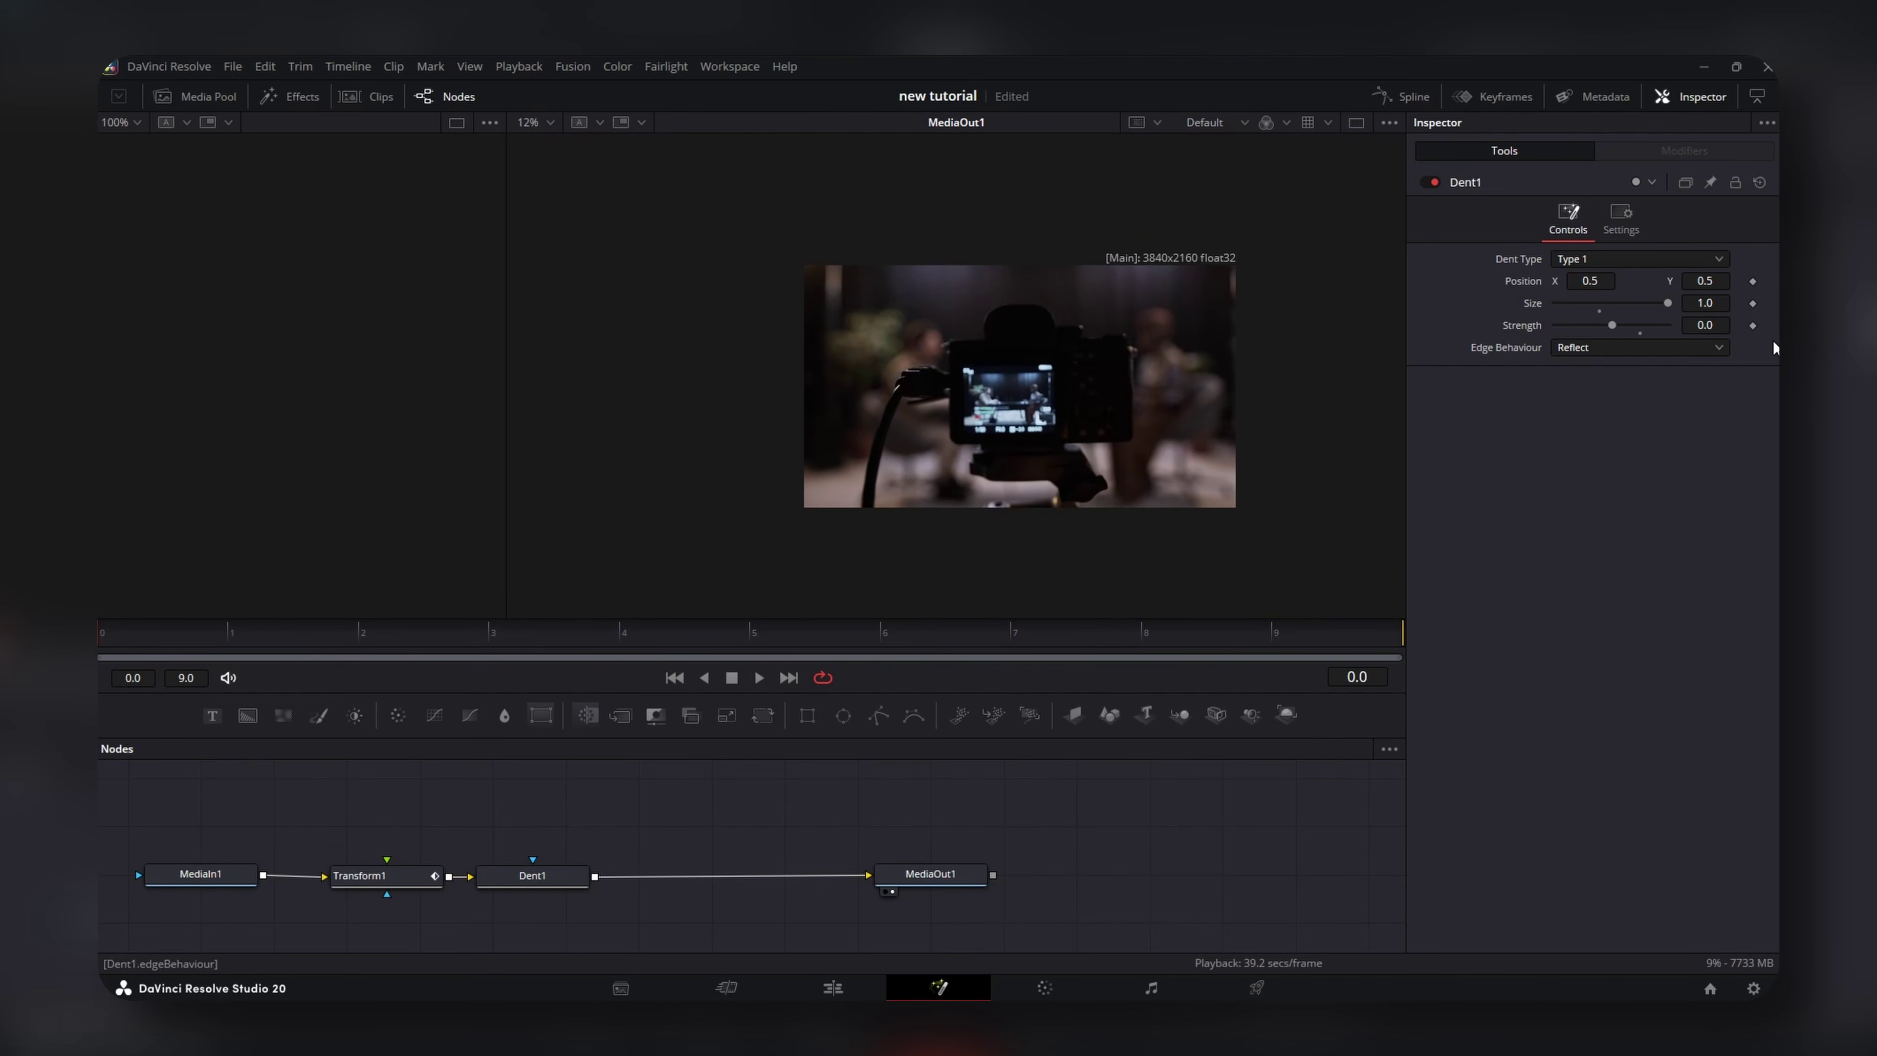
click(1753, 325)
click(1399, 631)
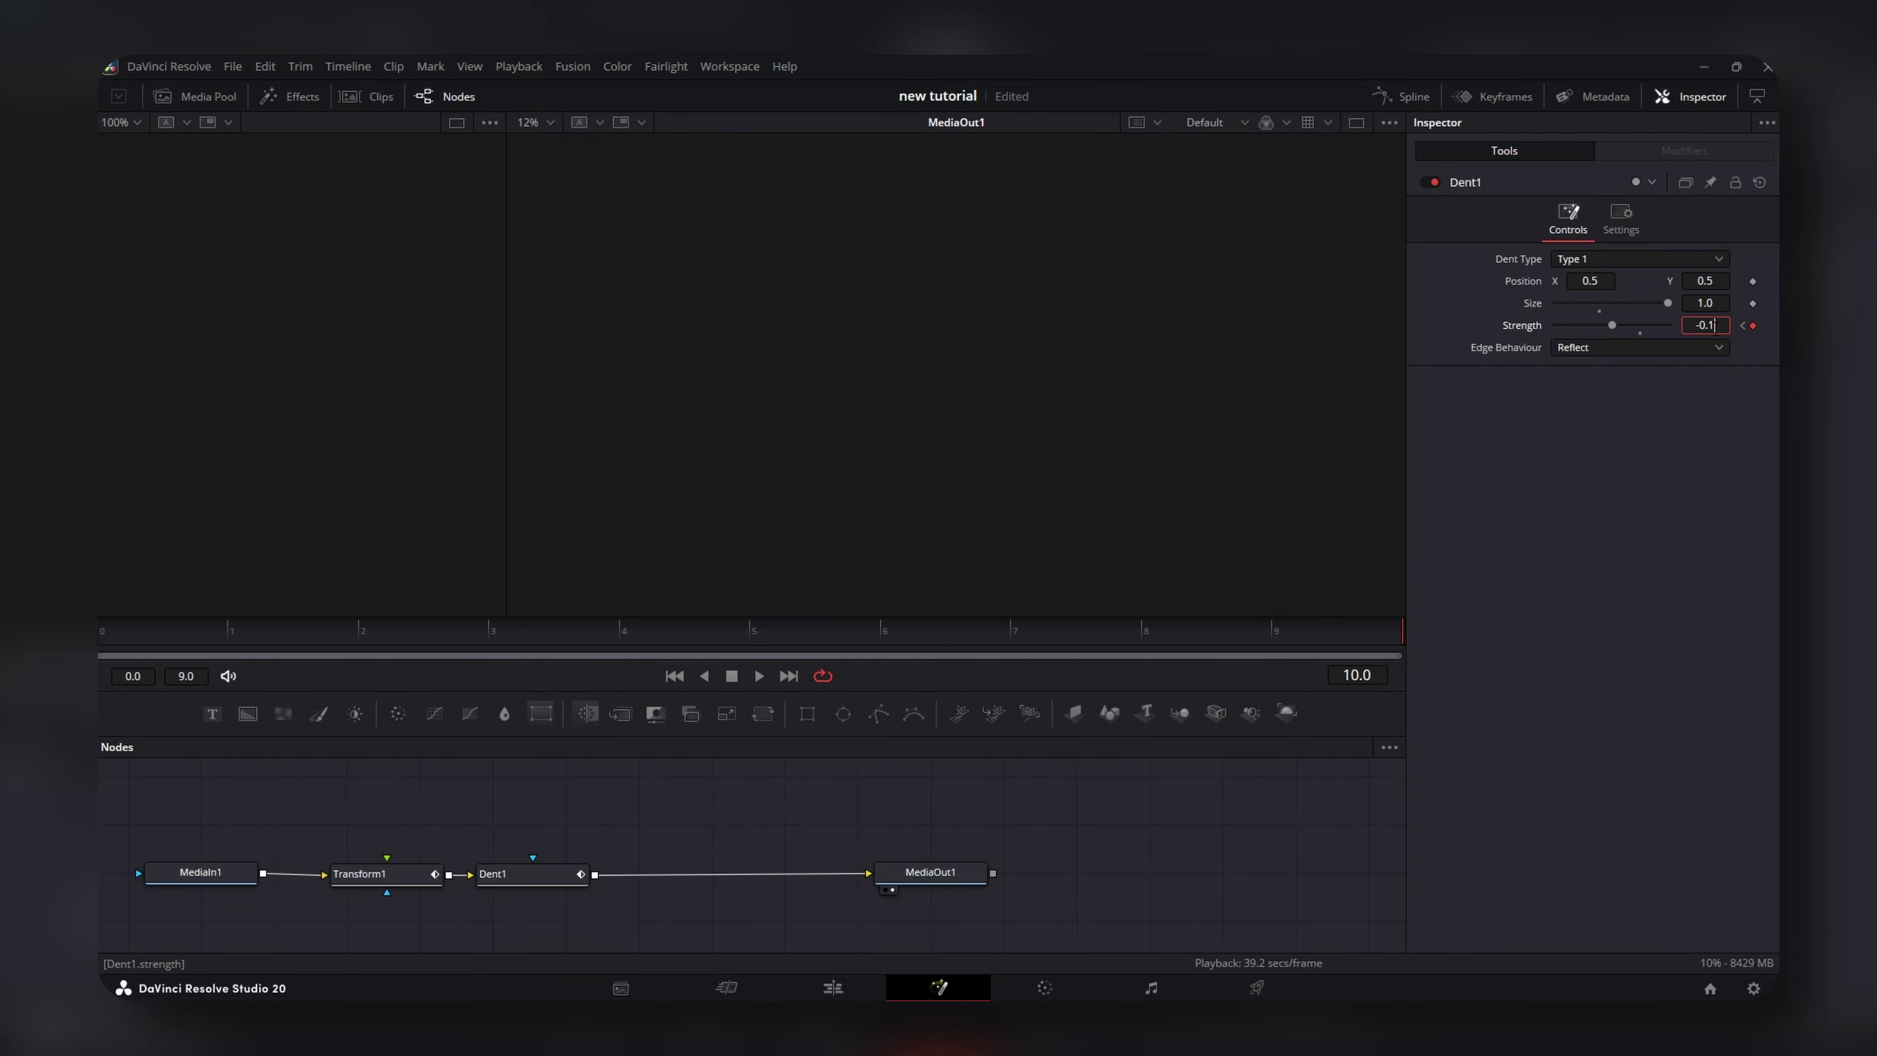
click(1713, 325)
text(-0.1)
key(Tab)
Preview frame 9 and change the Dent node's Dent Type to Type 3.
click(1310, 652)
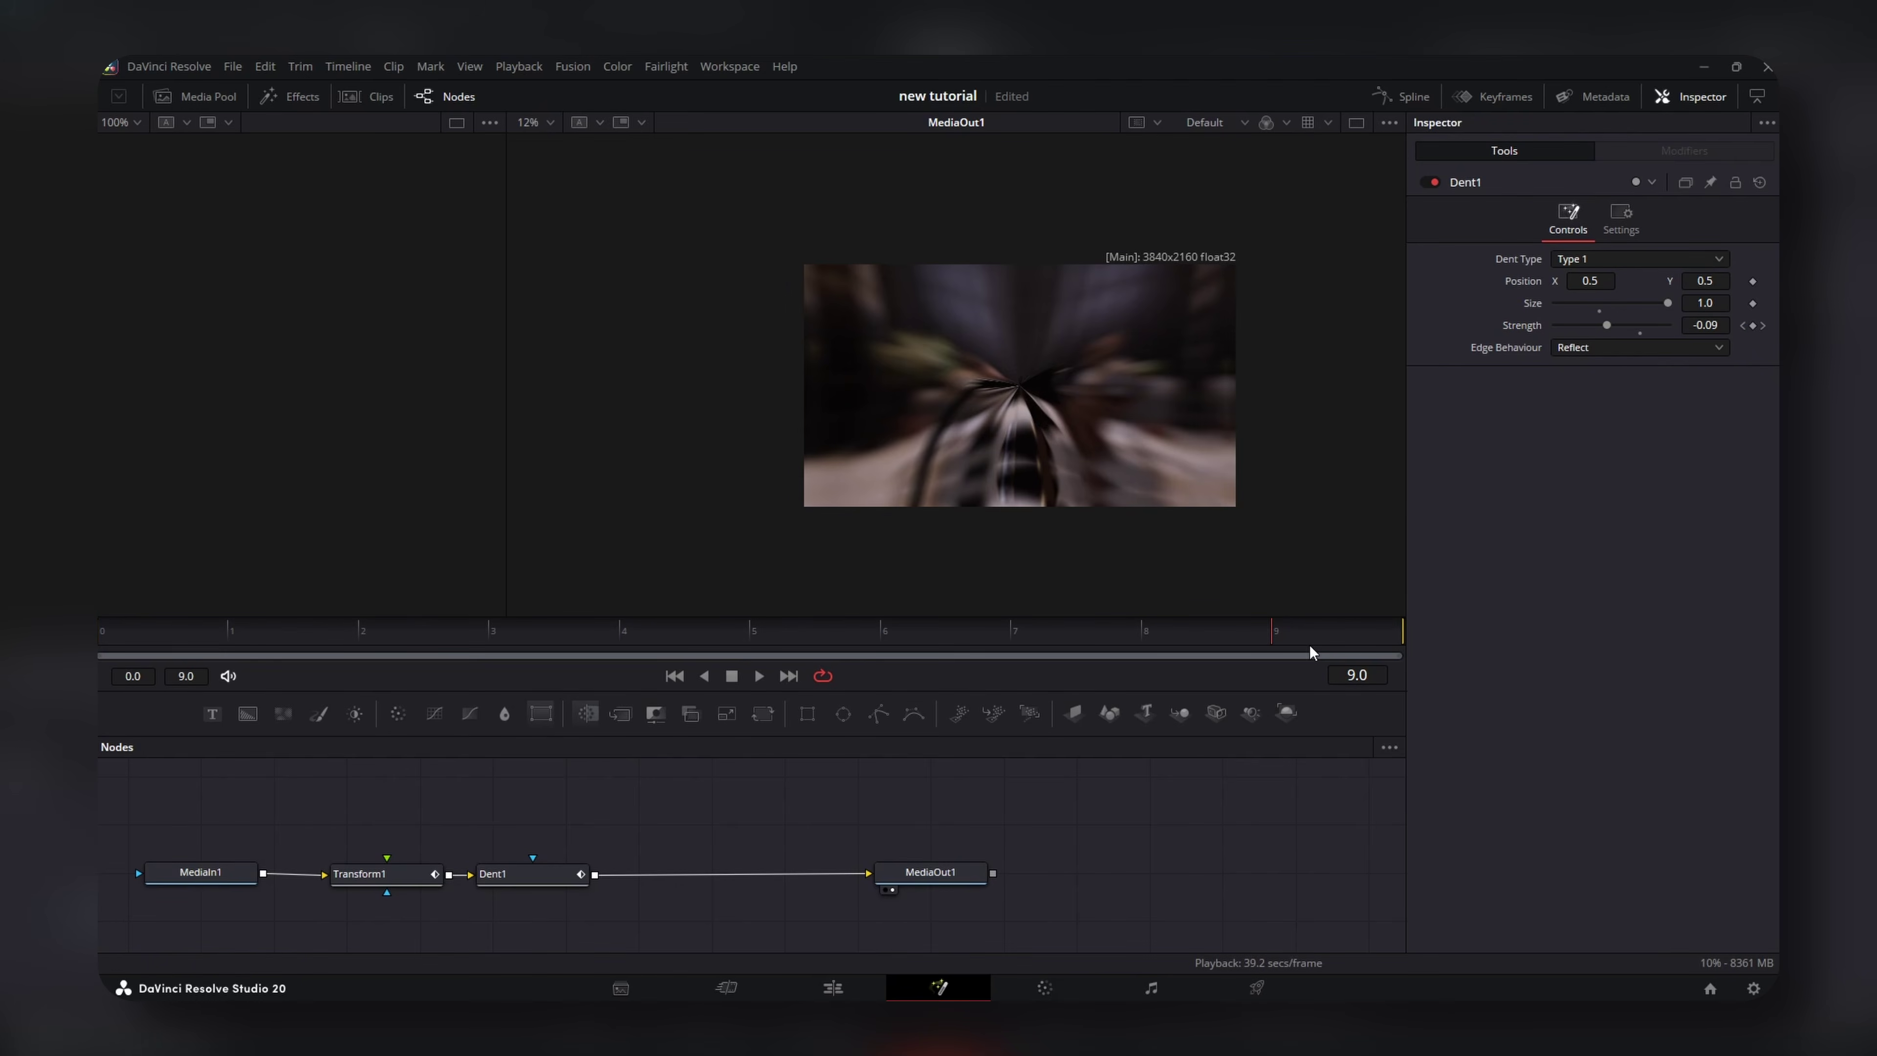
click(1592, 260)
click(1590, 305)
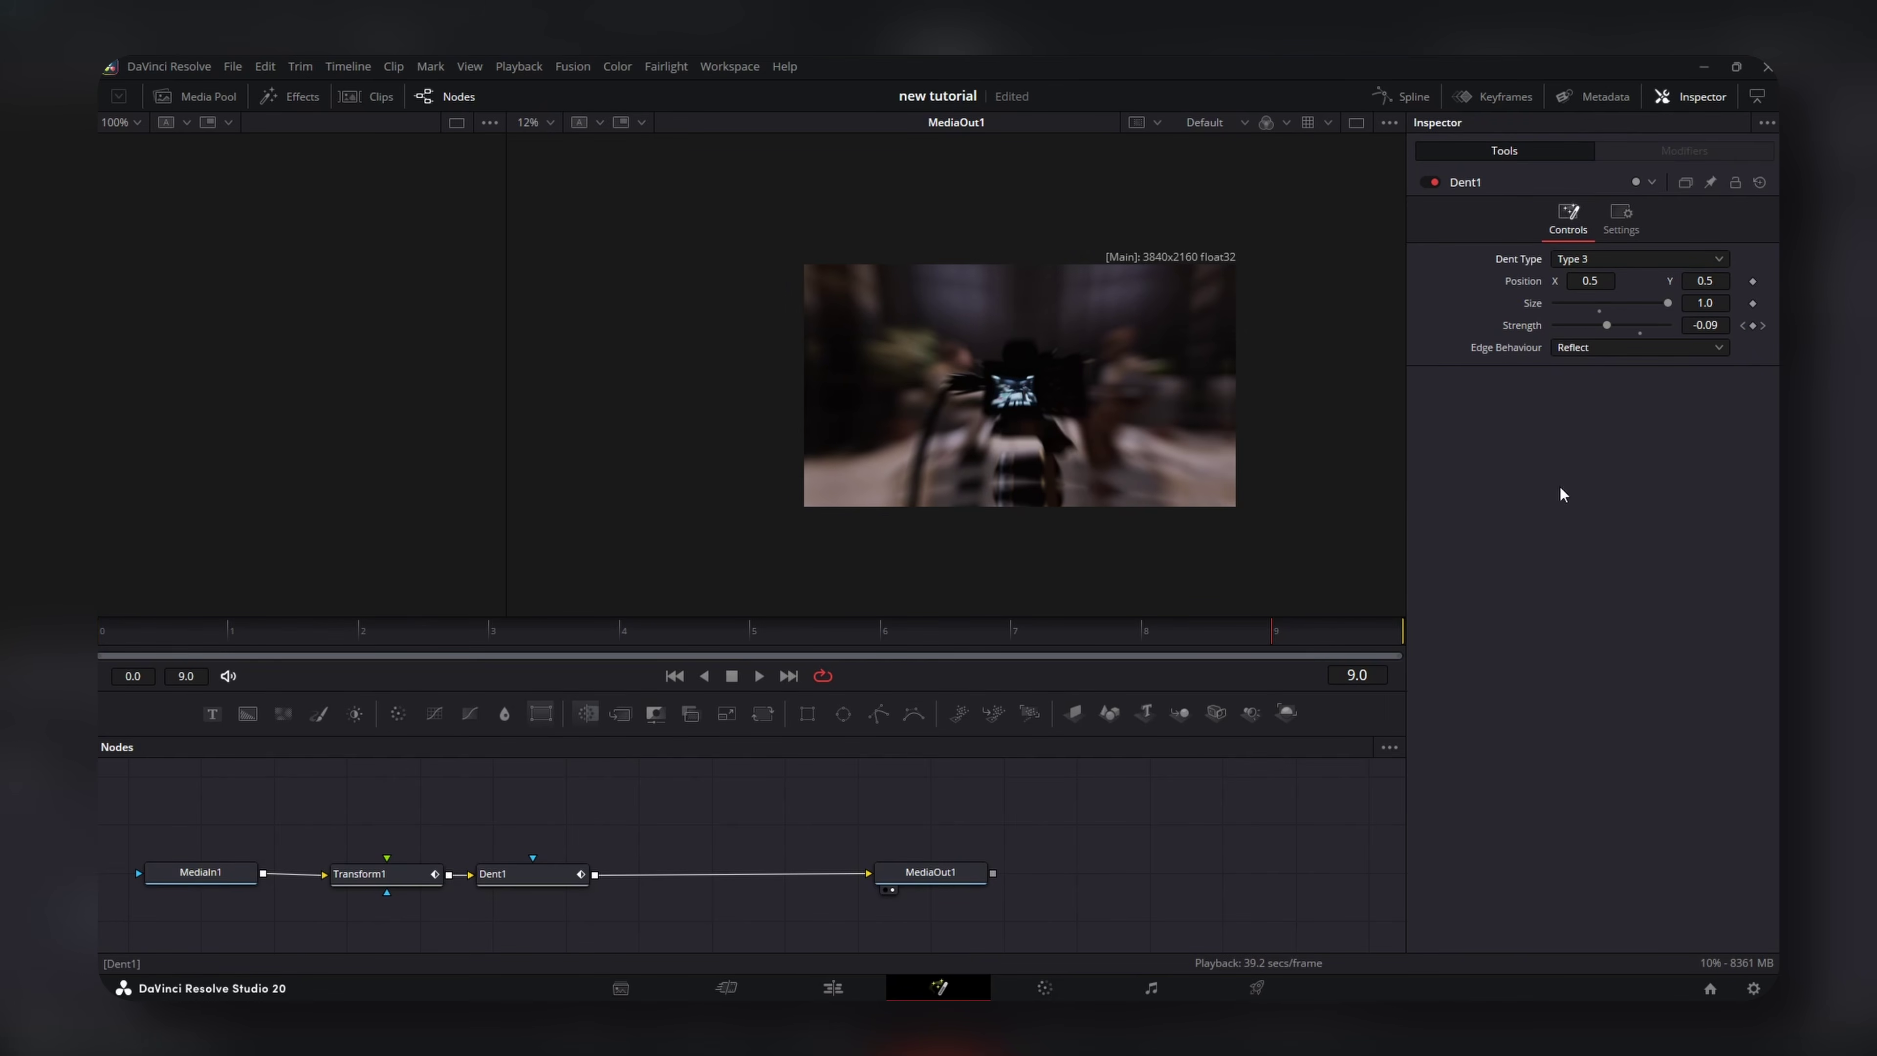
Reshape the Dent Strength curve in the Spline editor to stay flat and fall sharply before frame 10, and enable motion blur in the node's settings.
click(1401, 96)
click(1401, 97)
click(1401, 96)
click(795, 814)
key(ctrl+a)
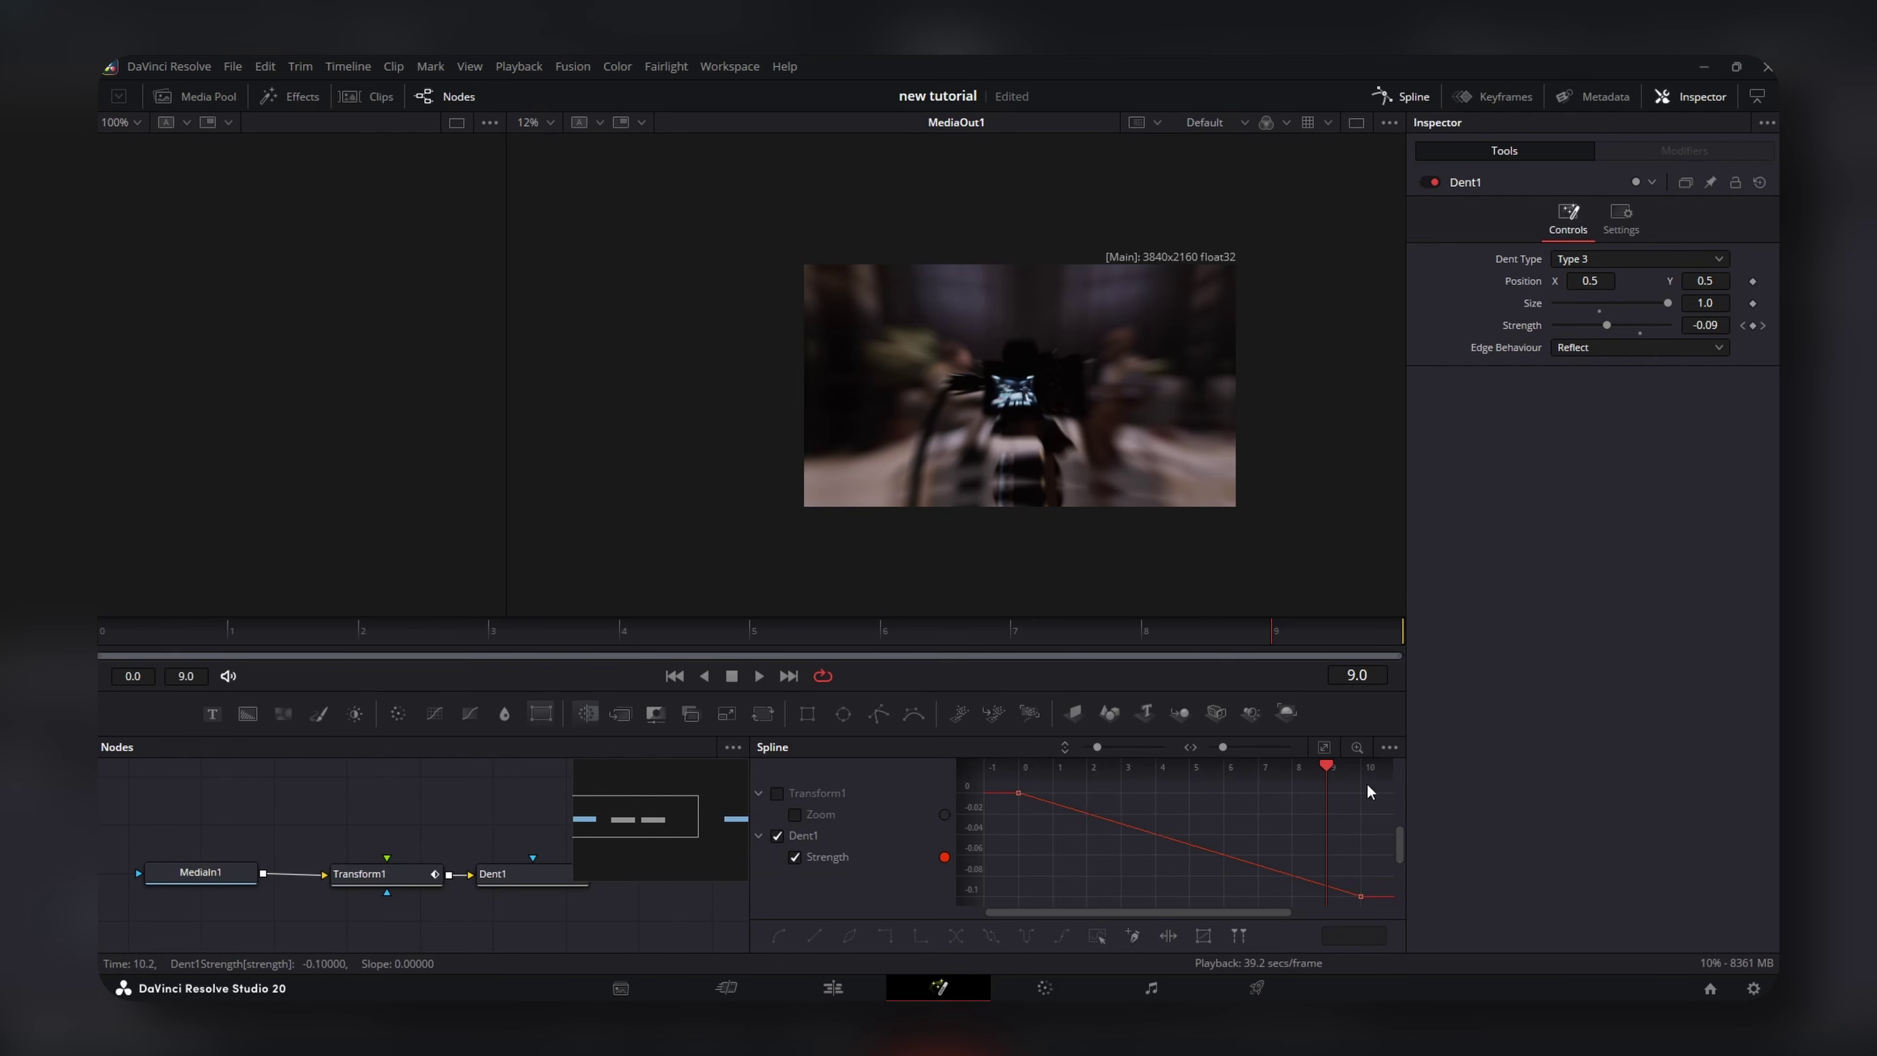
key(s)
drag(1244, 899, 1348, 798)
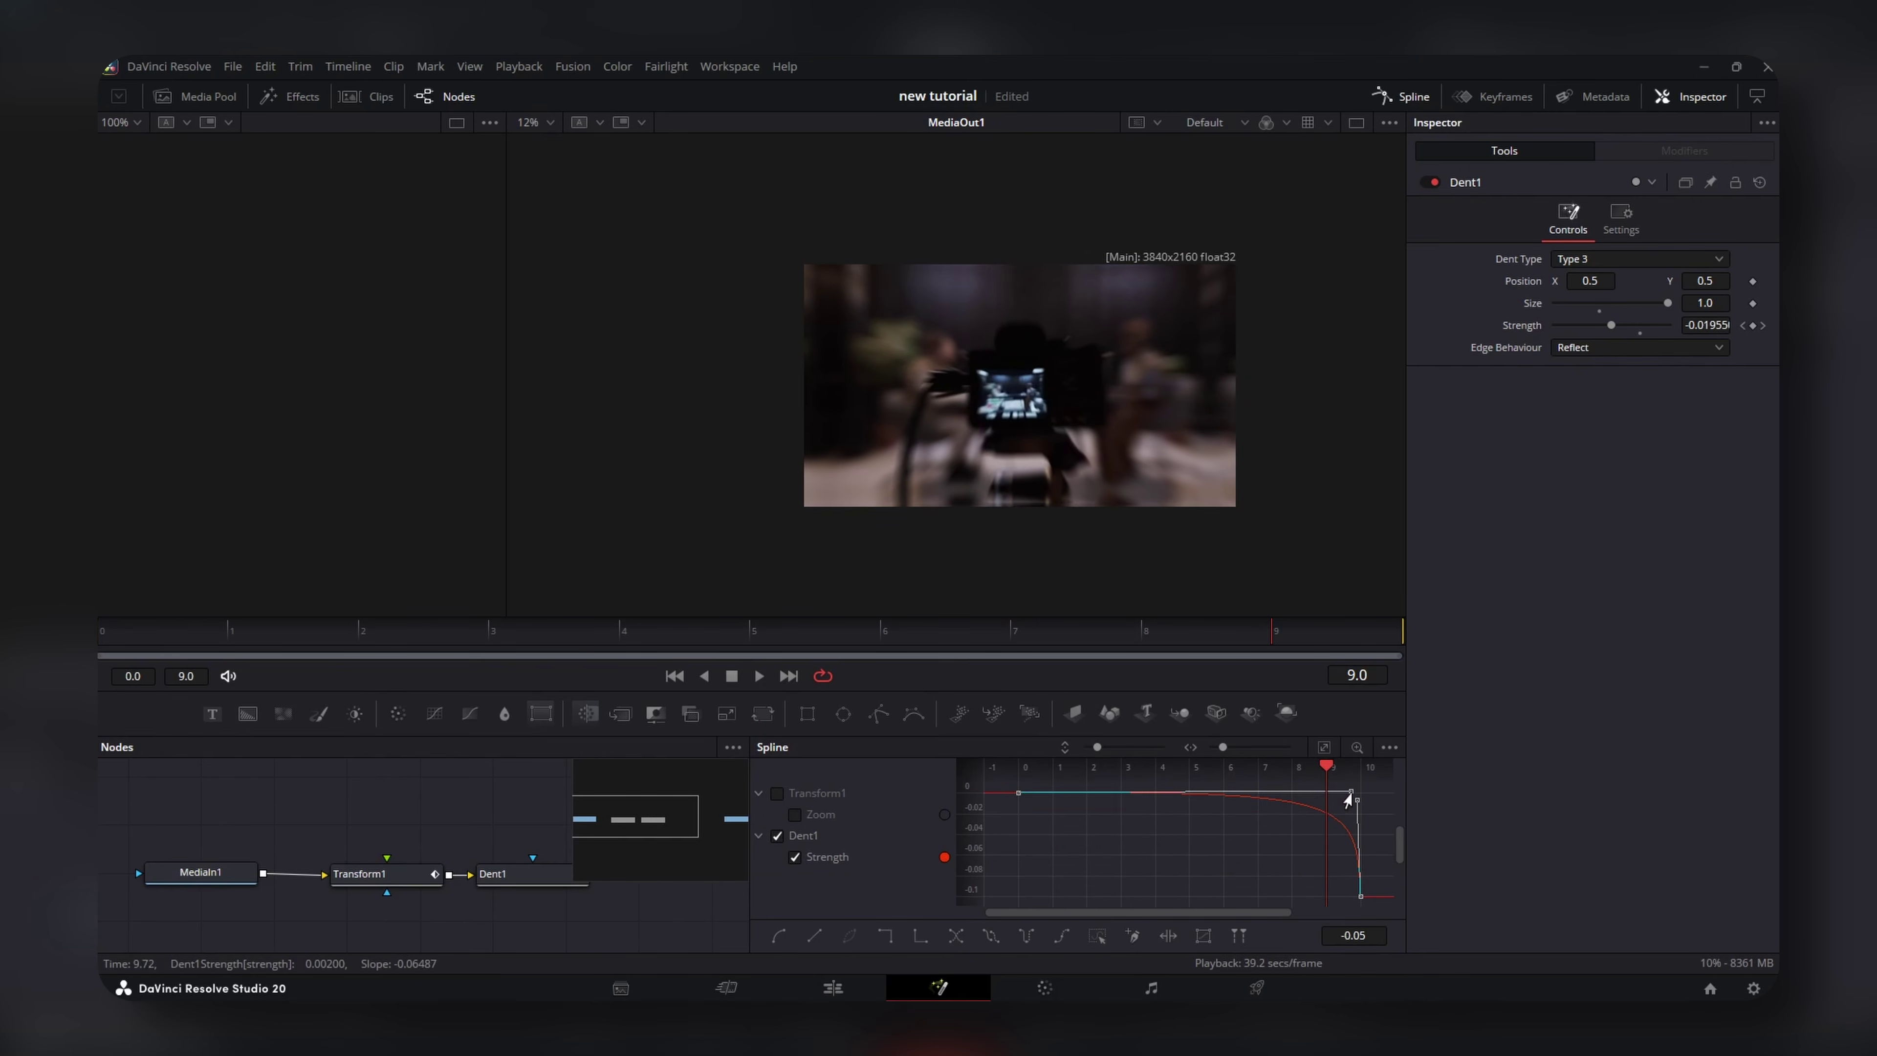
key(Left)
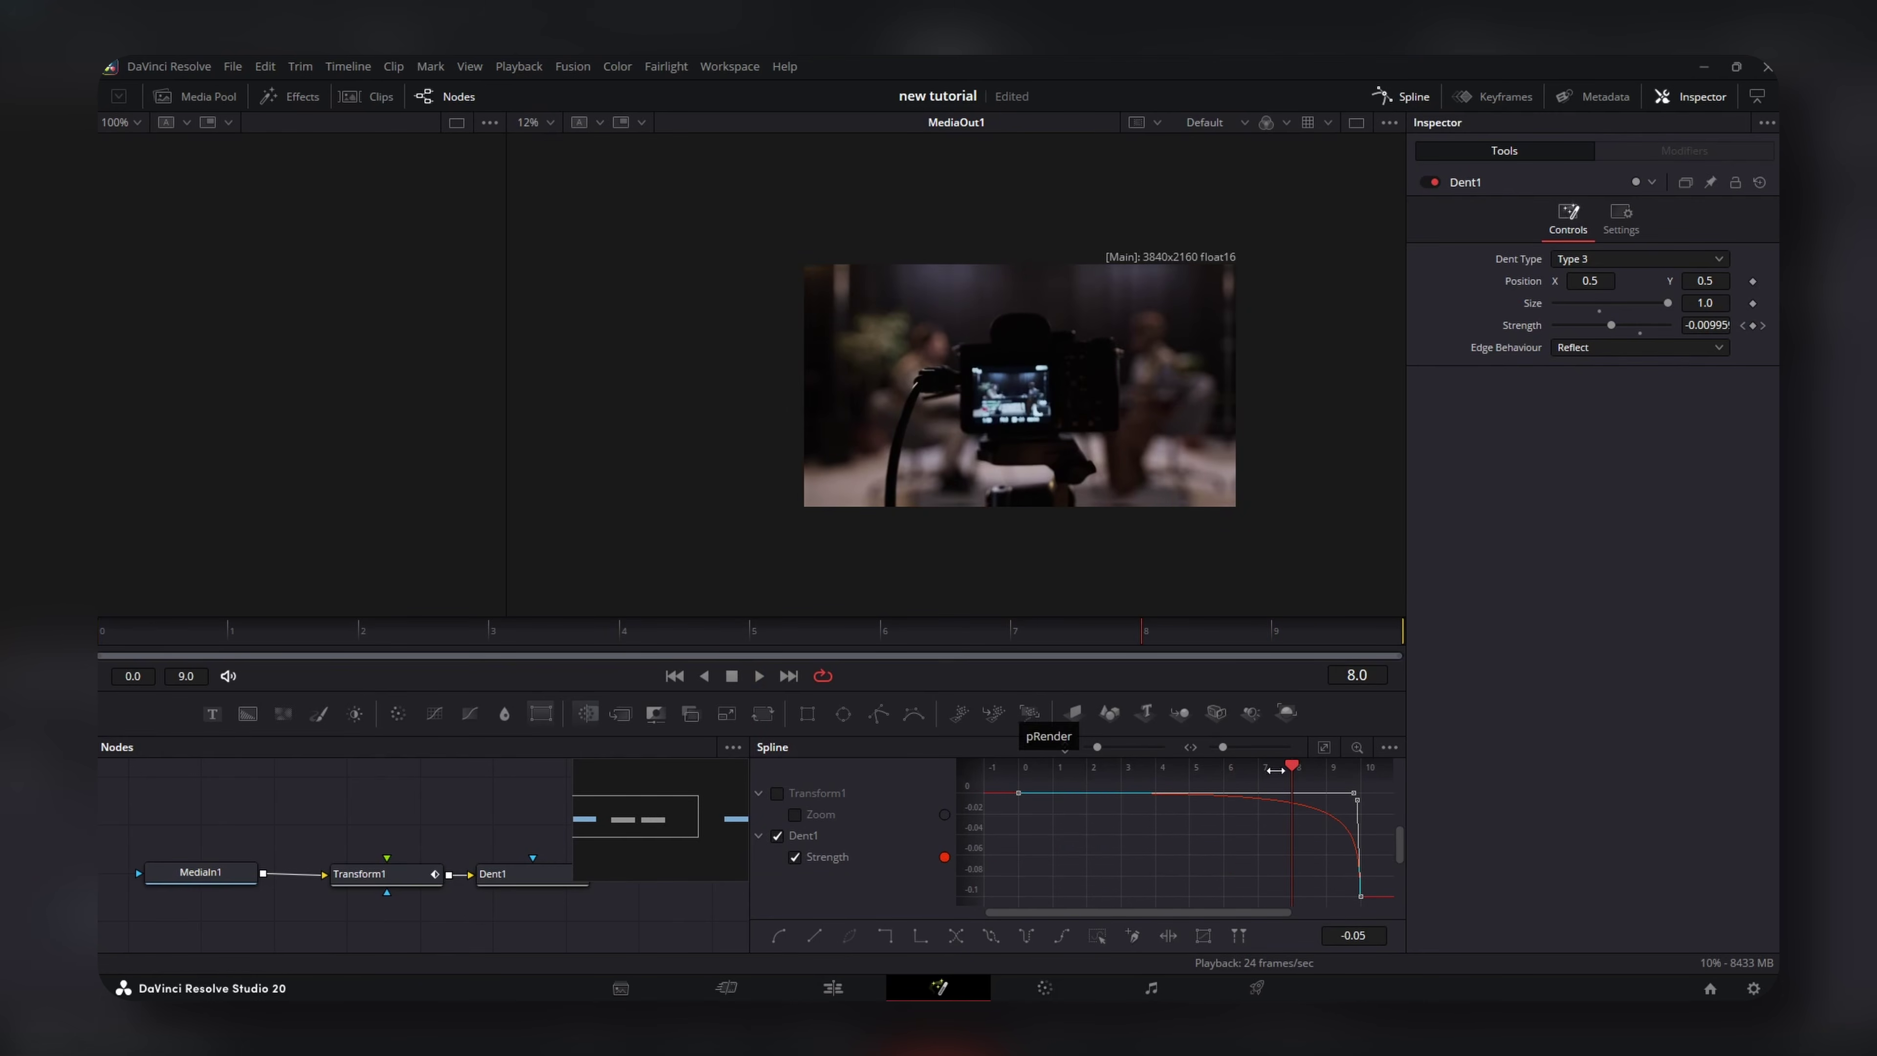
click(1620, 216)
click(1572, 467)
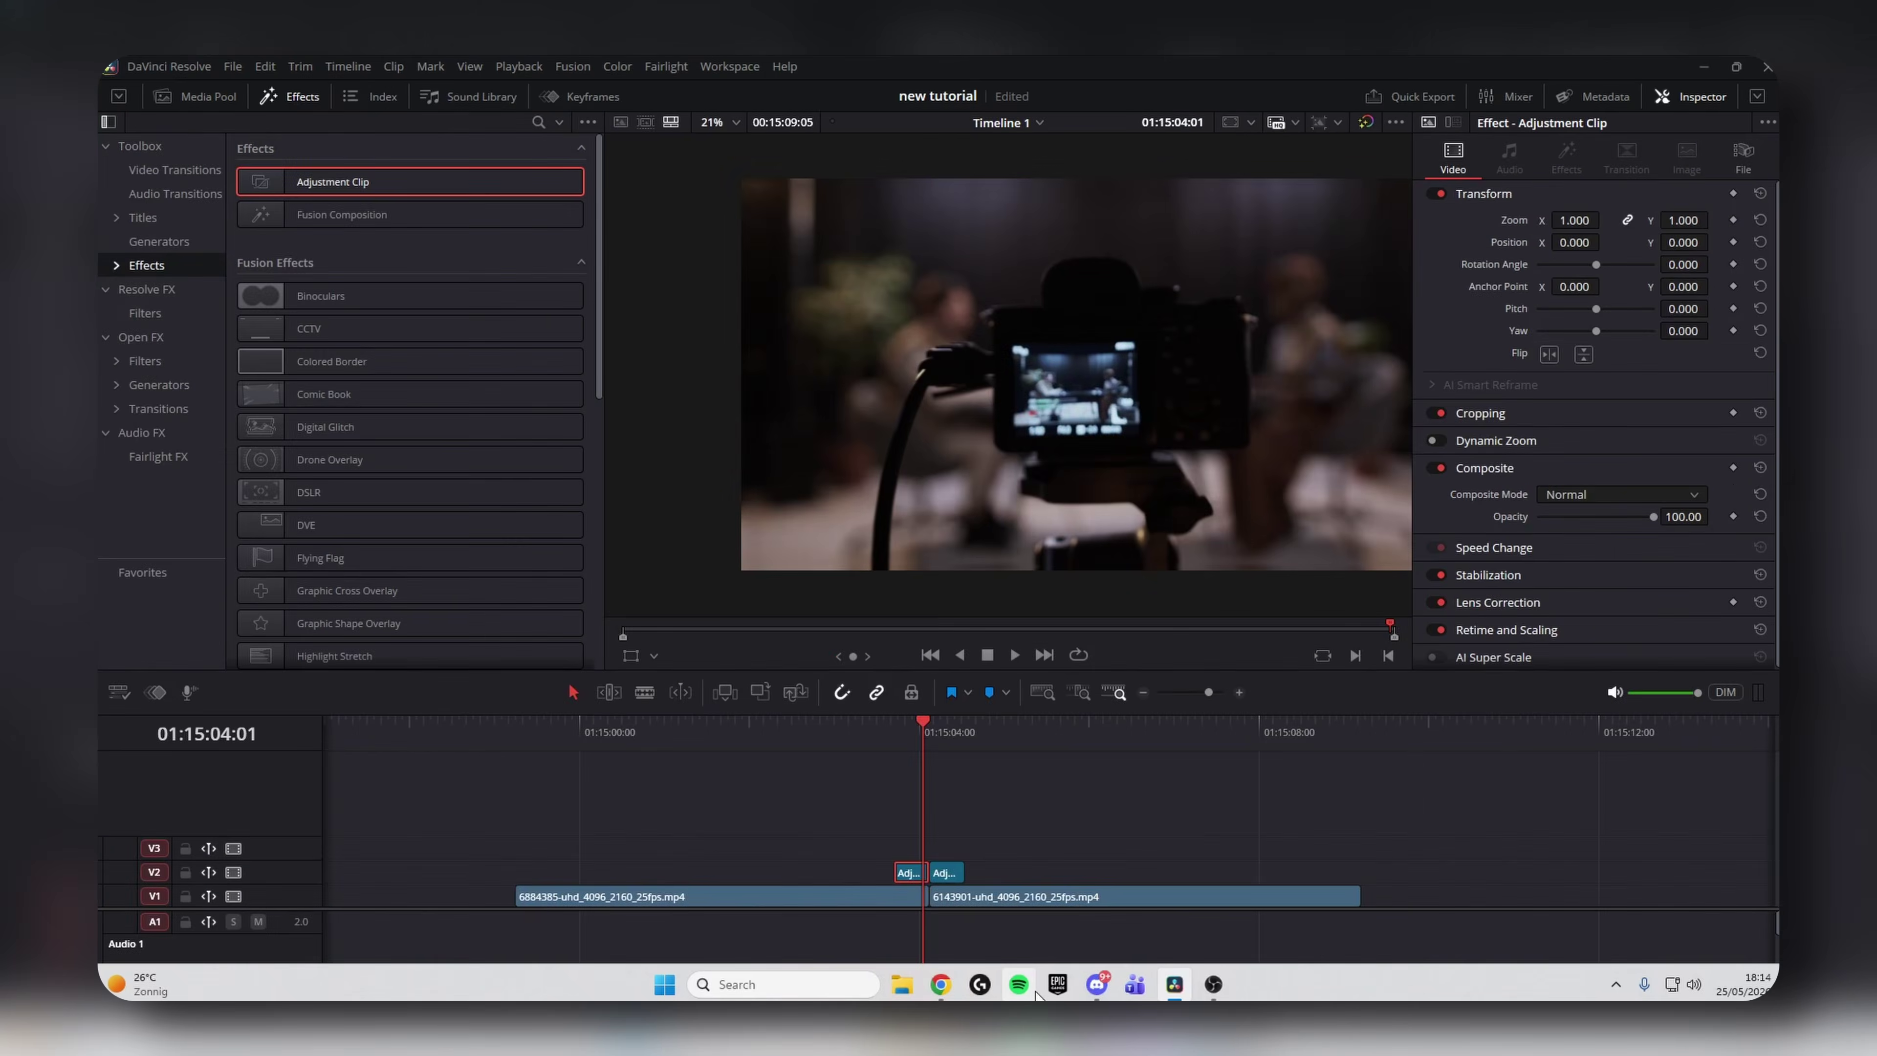
Open the second adjustment clip on V2 in the Fusion page and add a Transform node after MediaIn1.
right_click(947, 870)
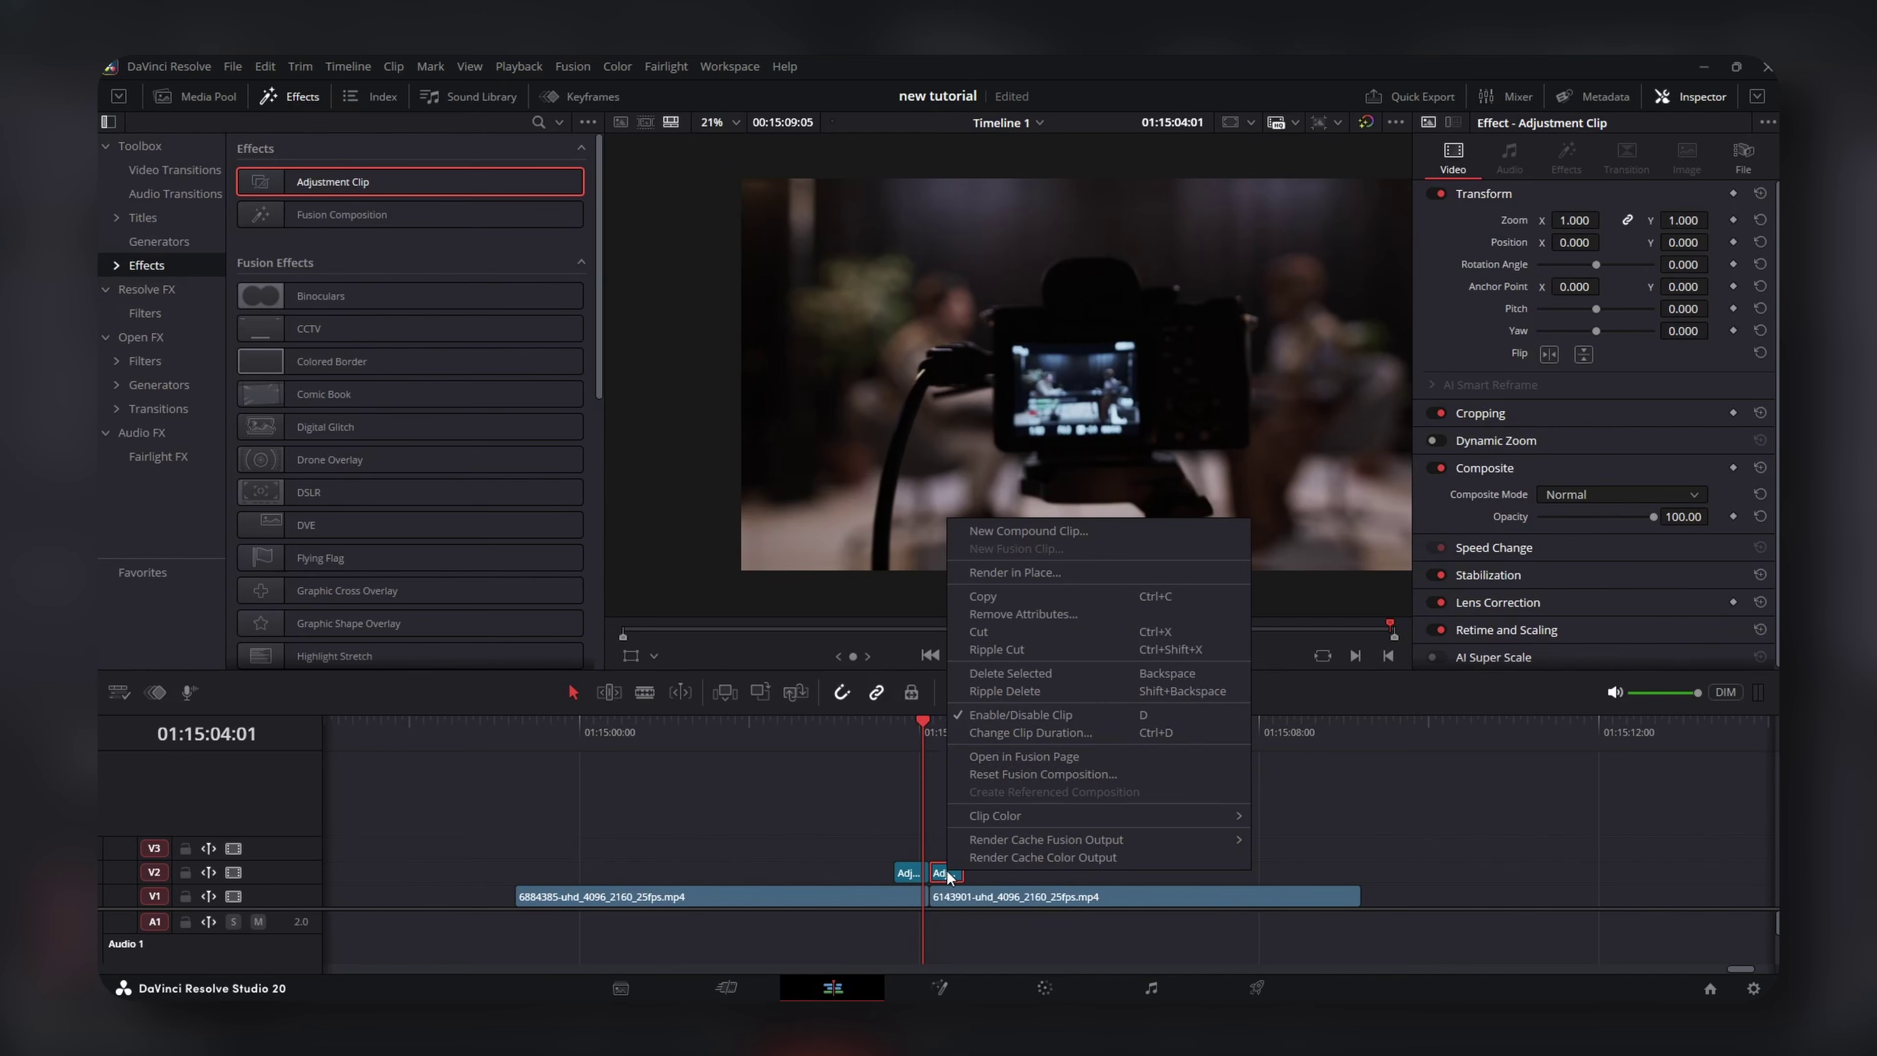
click(1038, 760)
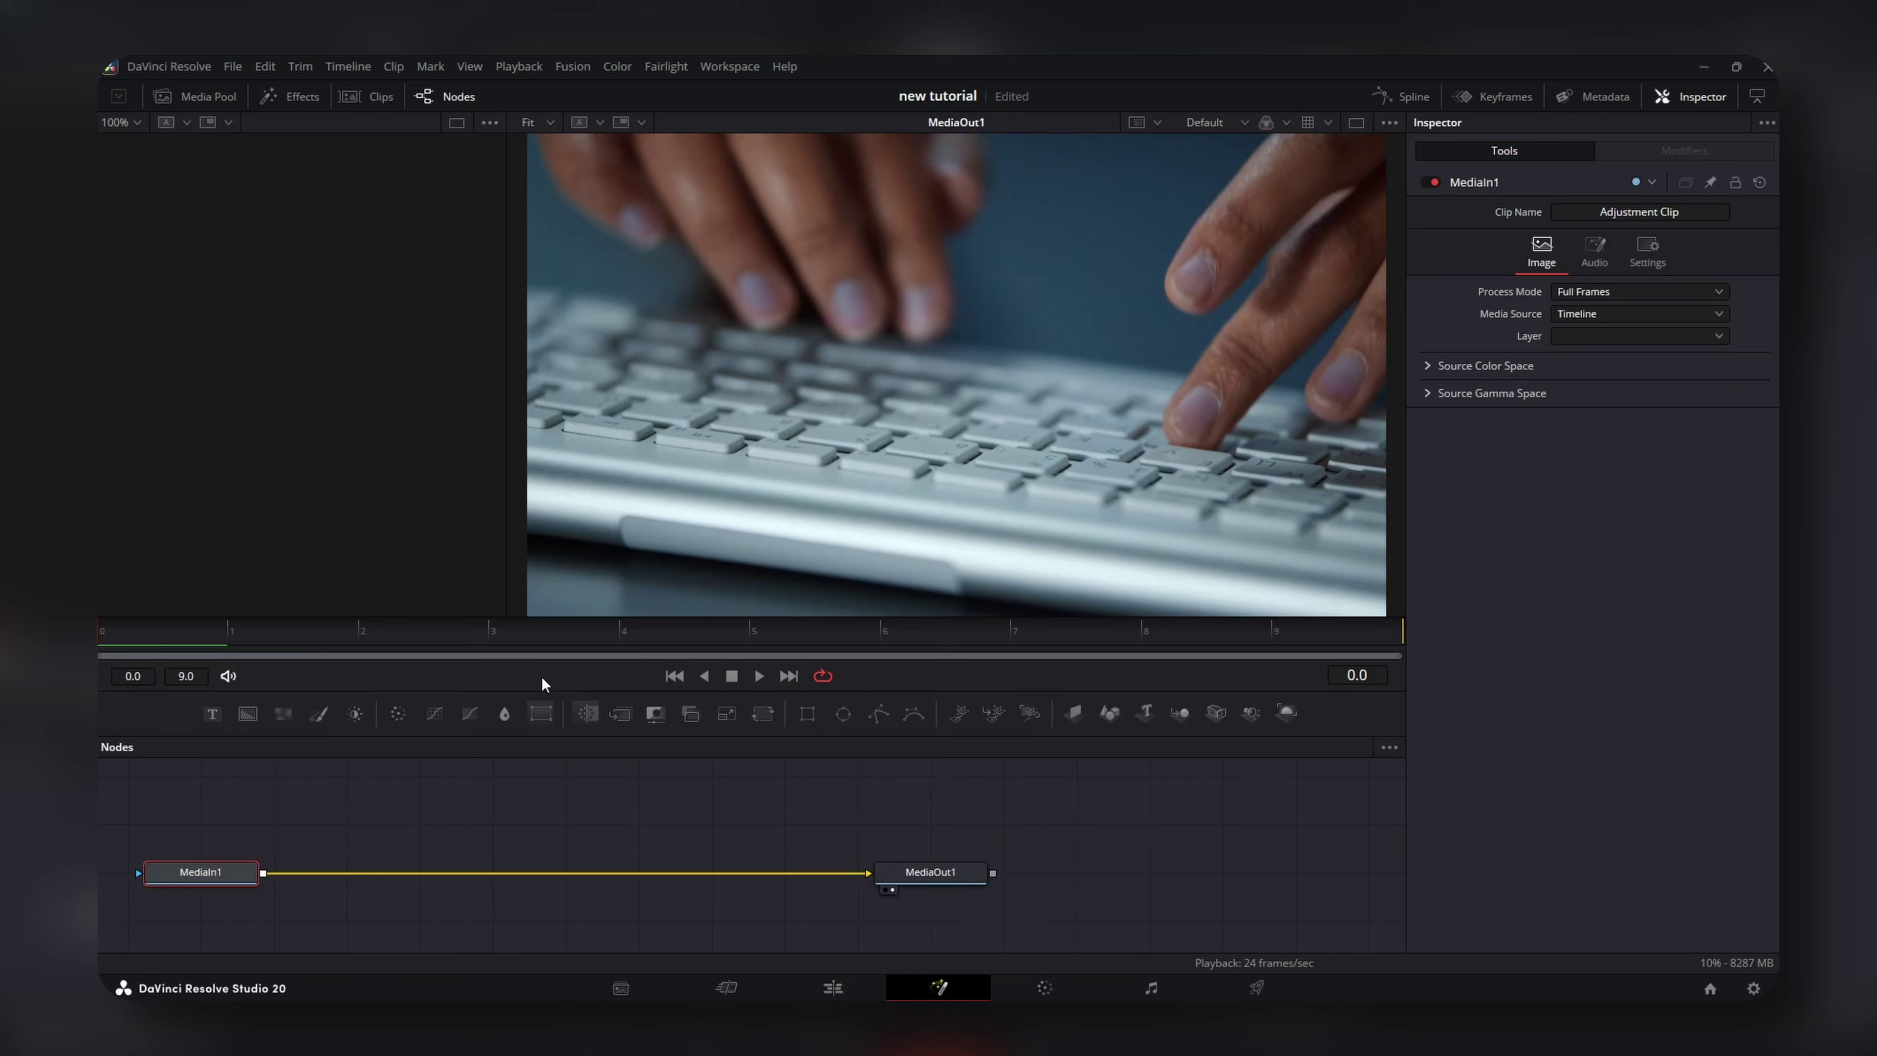
click(545, 716)
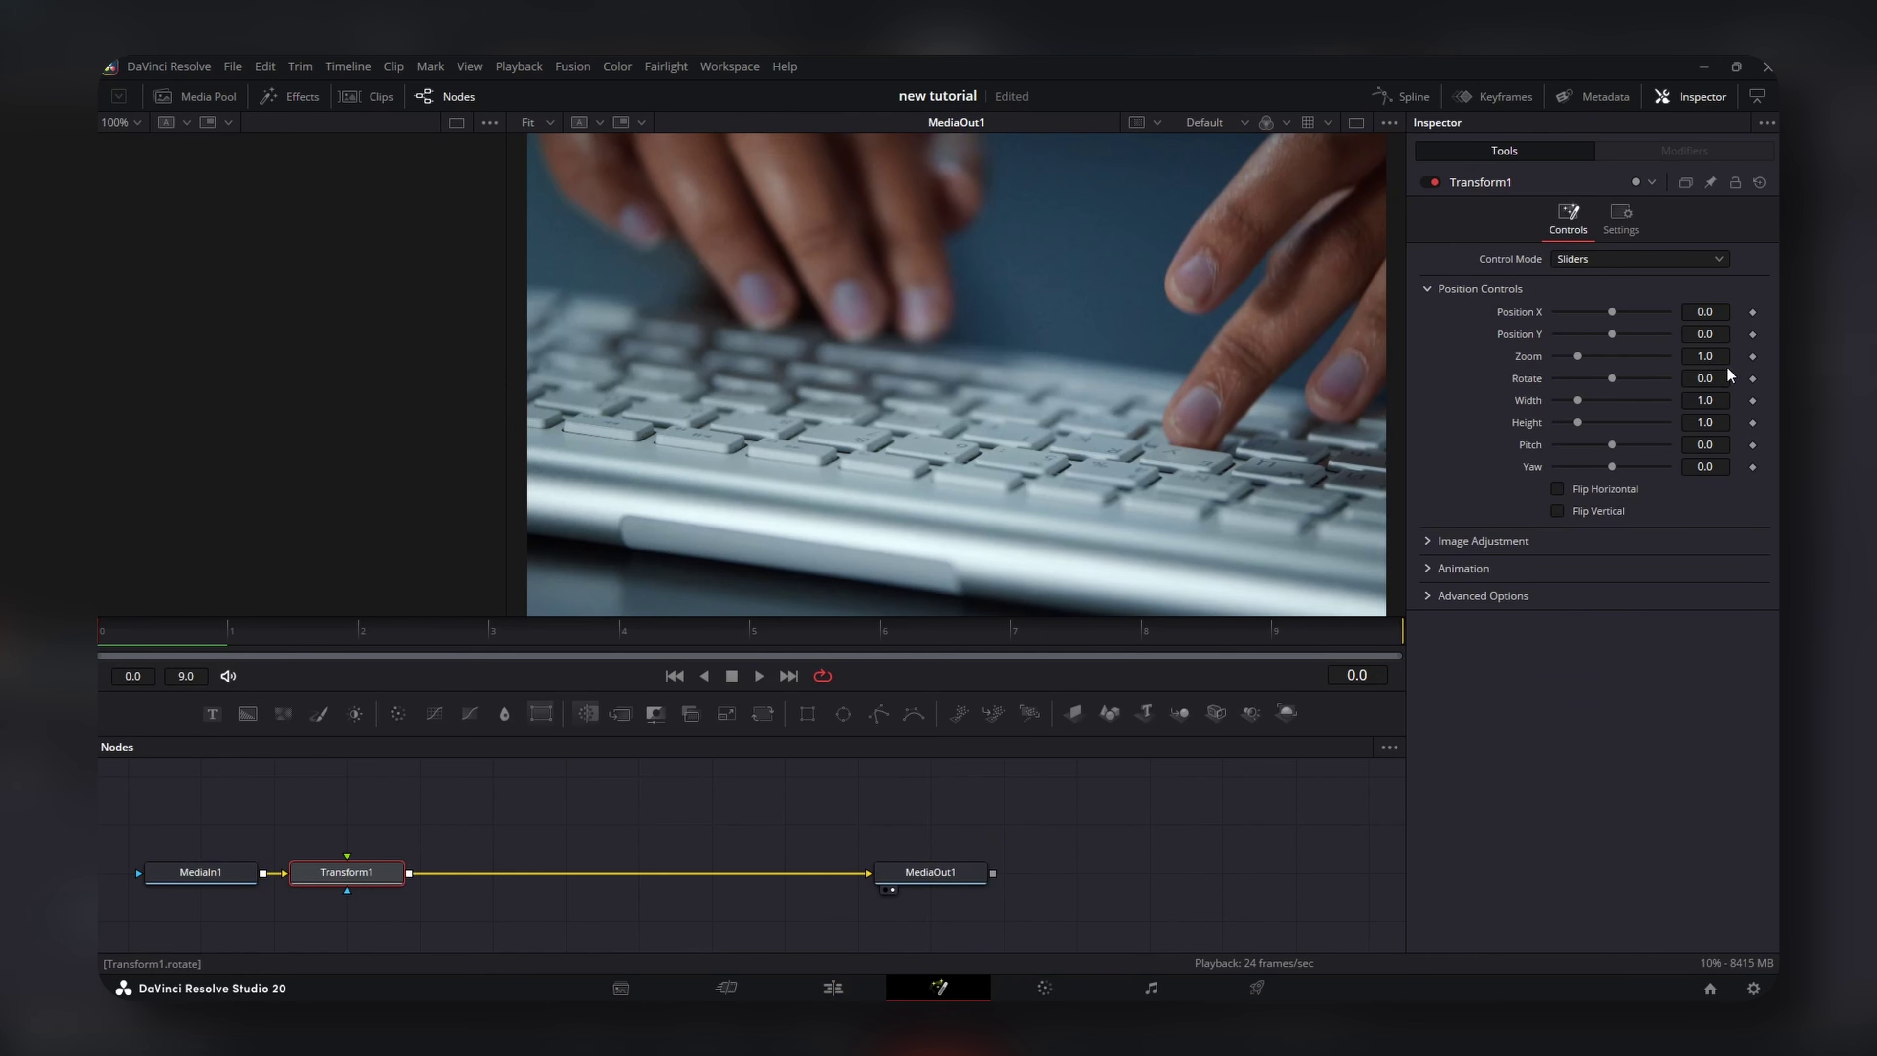
Keyframe the Transform node's Zoom from 2.5 at frame 0 to 1.0 at frame 10.
click(1753, 356)
key(End)
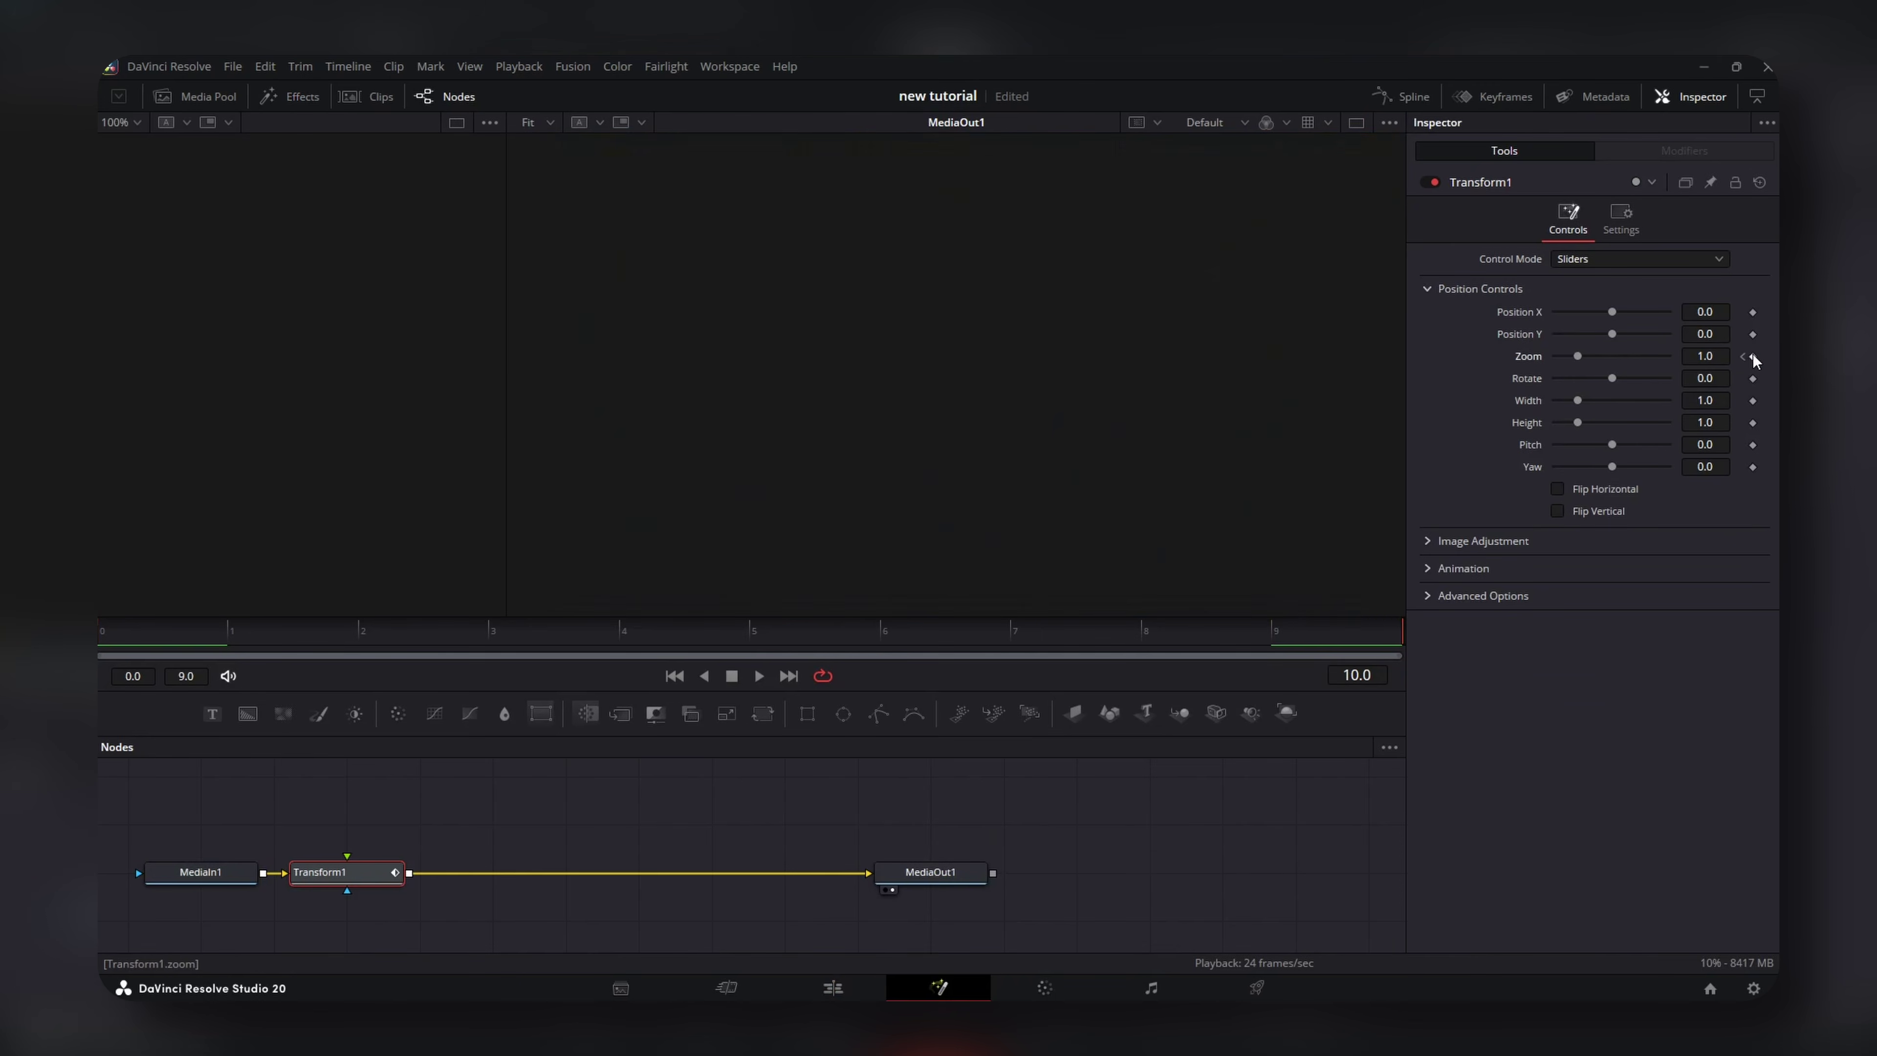
key(Home)
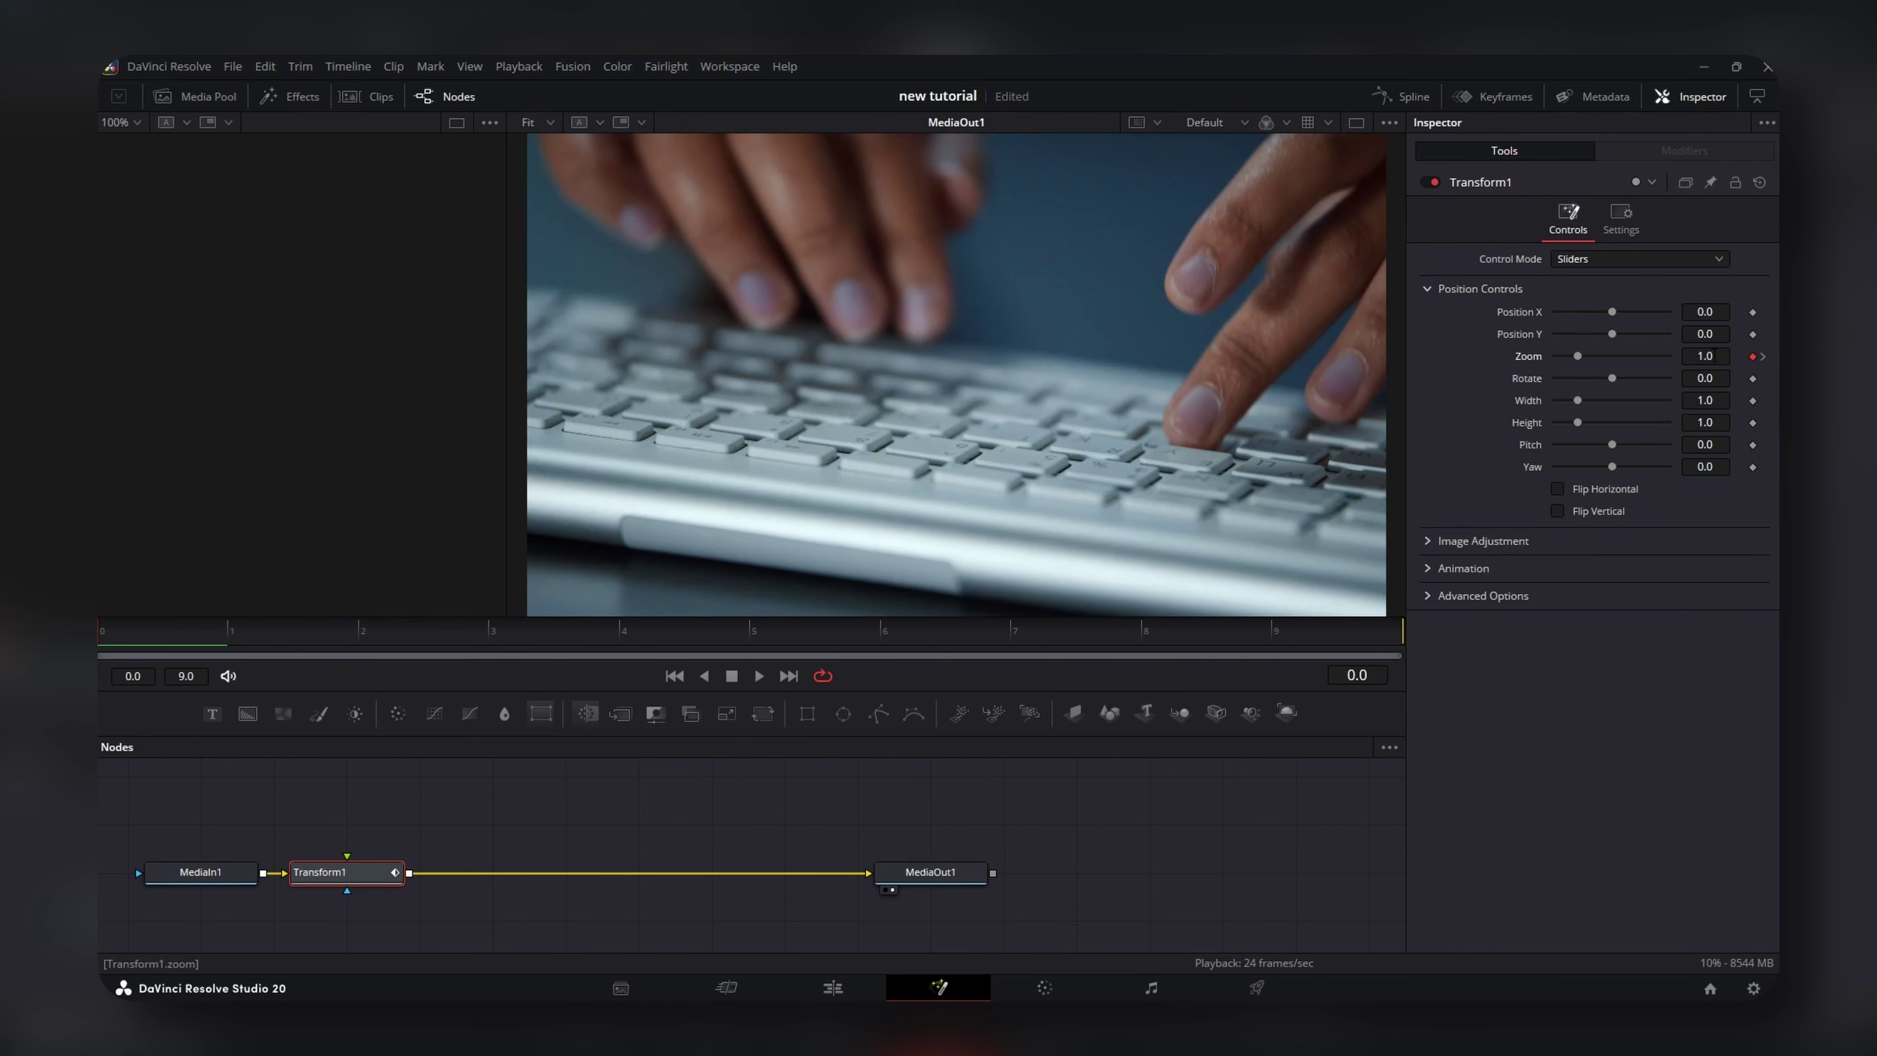
text(2.5)
key(Return)
Reshape the Zoom curve in the Spline editor so it falls sharply right after frame 0 and flattens out towards frame 10.
click(1402, 96)
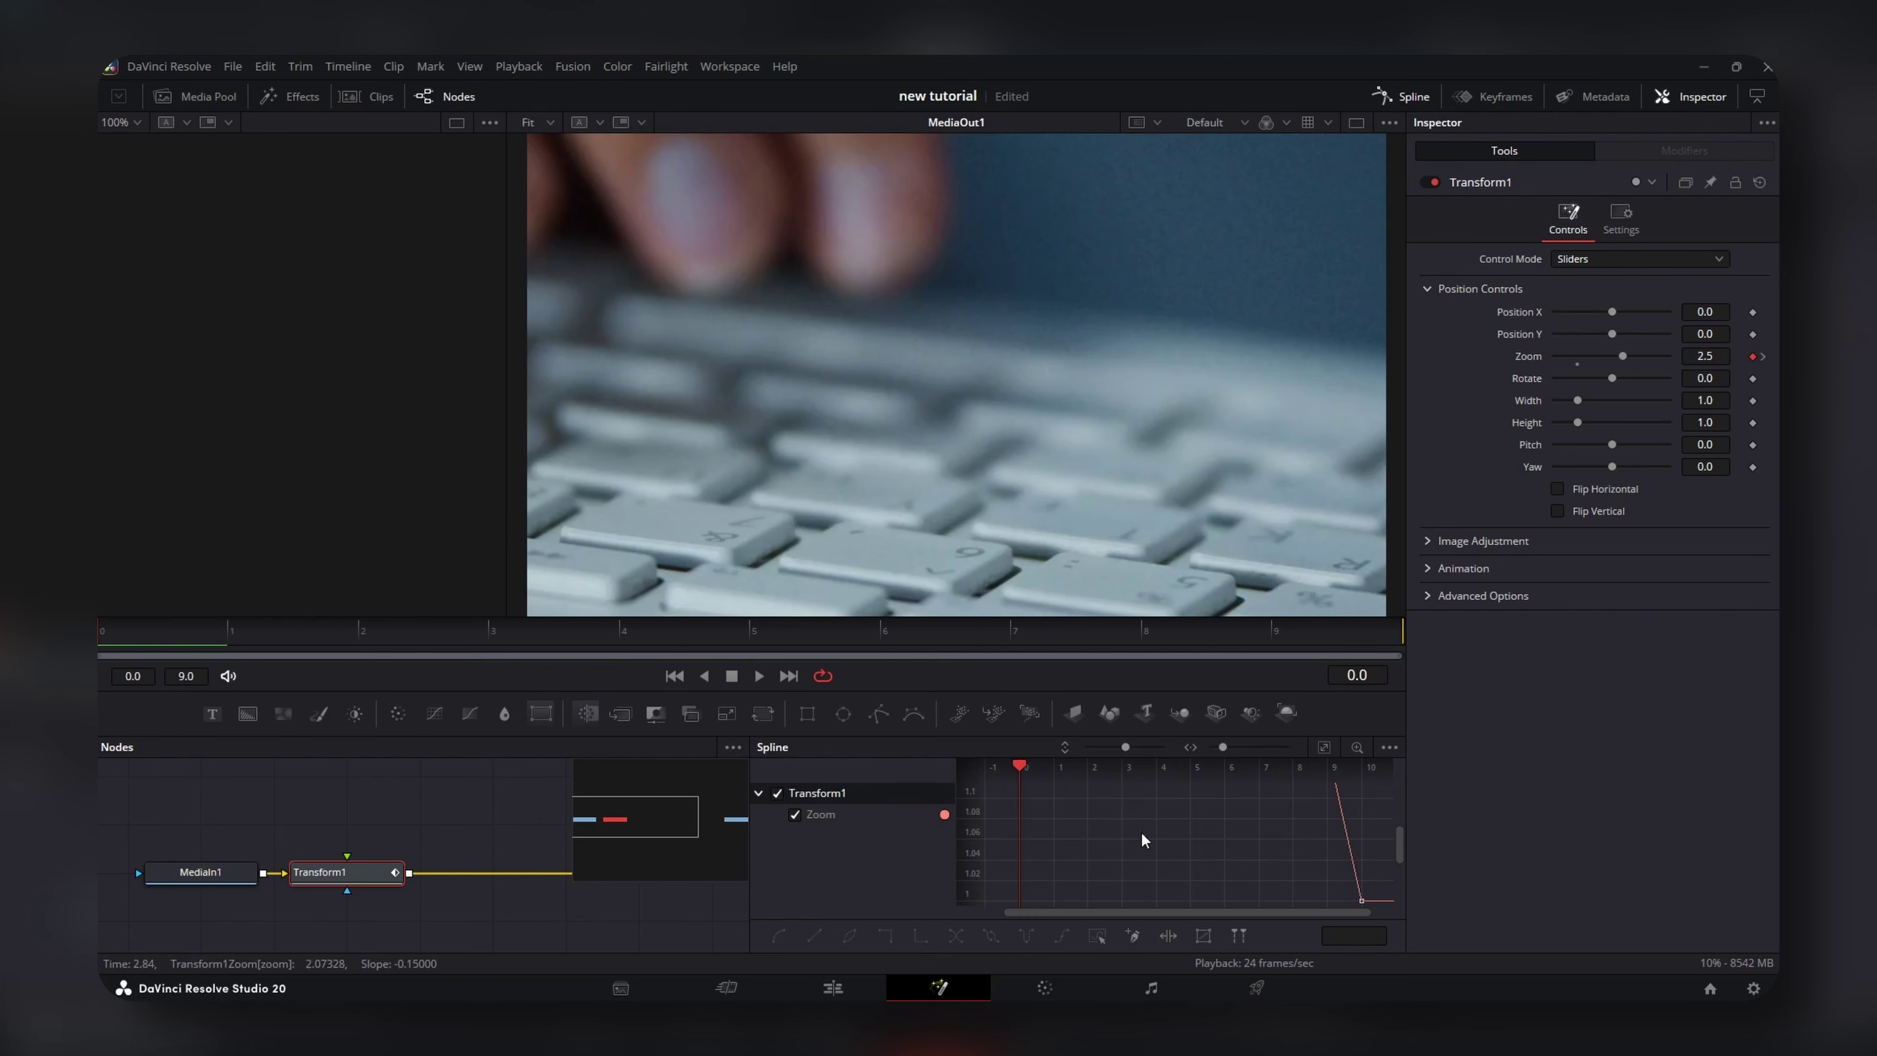
click(1324, 747)
drag(1367, 785, 983, 902)
key(shift+s)
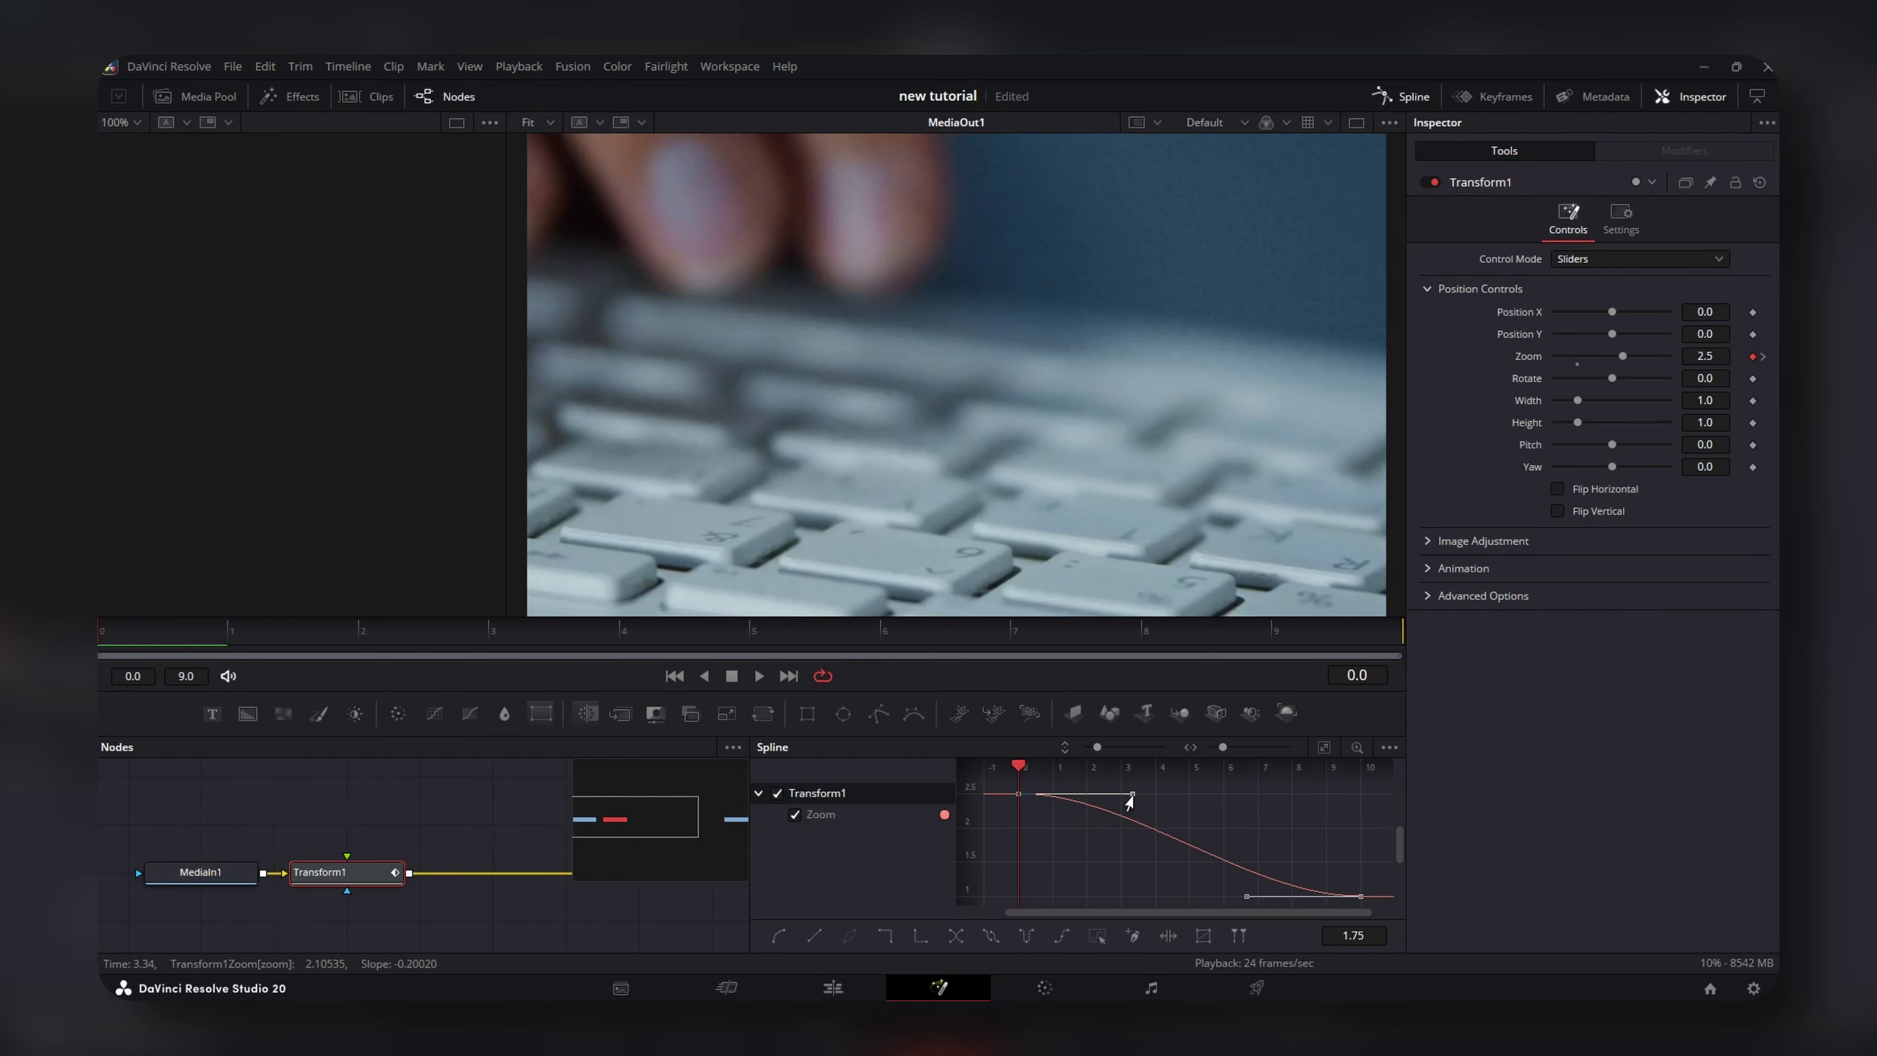
drag(1132, 793, 1024, 889)
drag(1246, 896, 1031, 898)
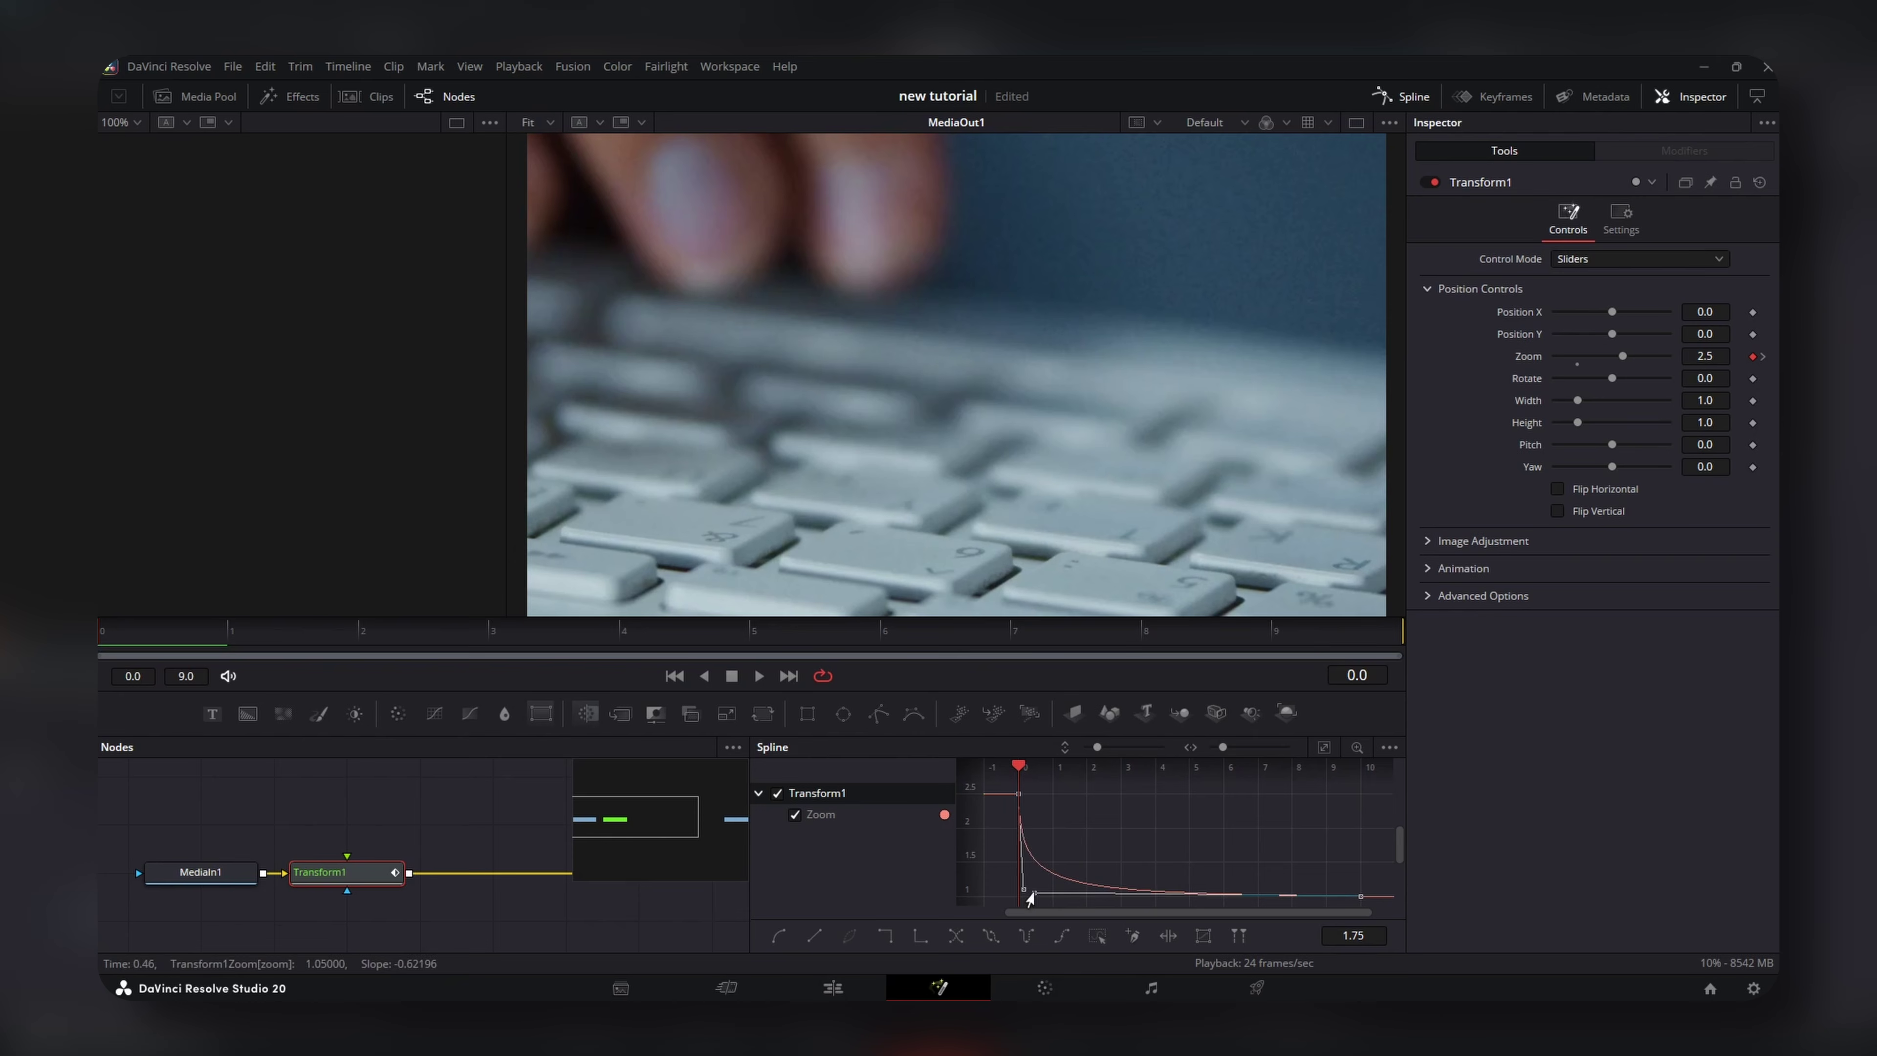
Set the Transform node's Motion Blur to 0.5 in its Animation settings.
click(1462, 568)
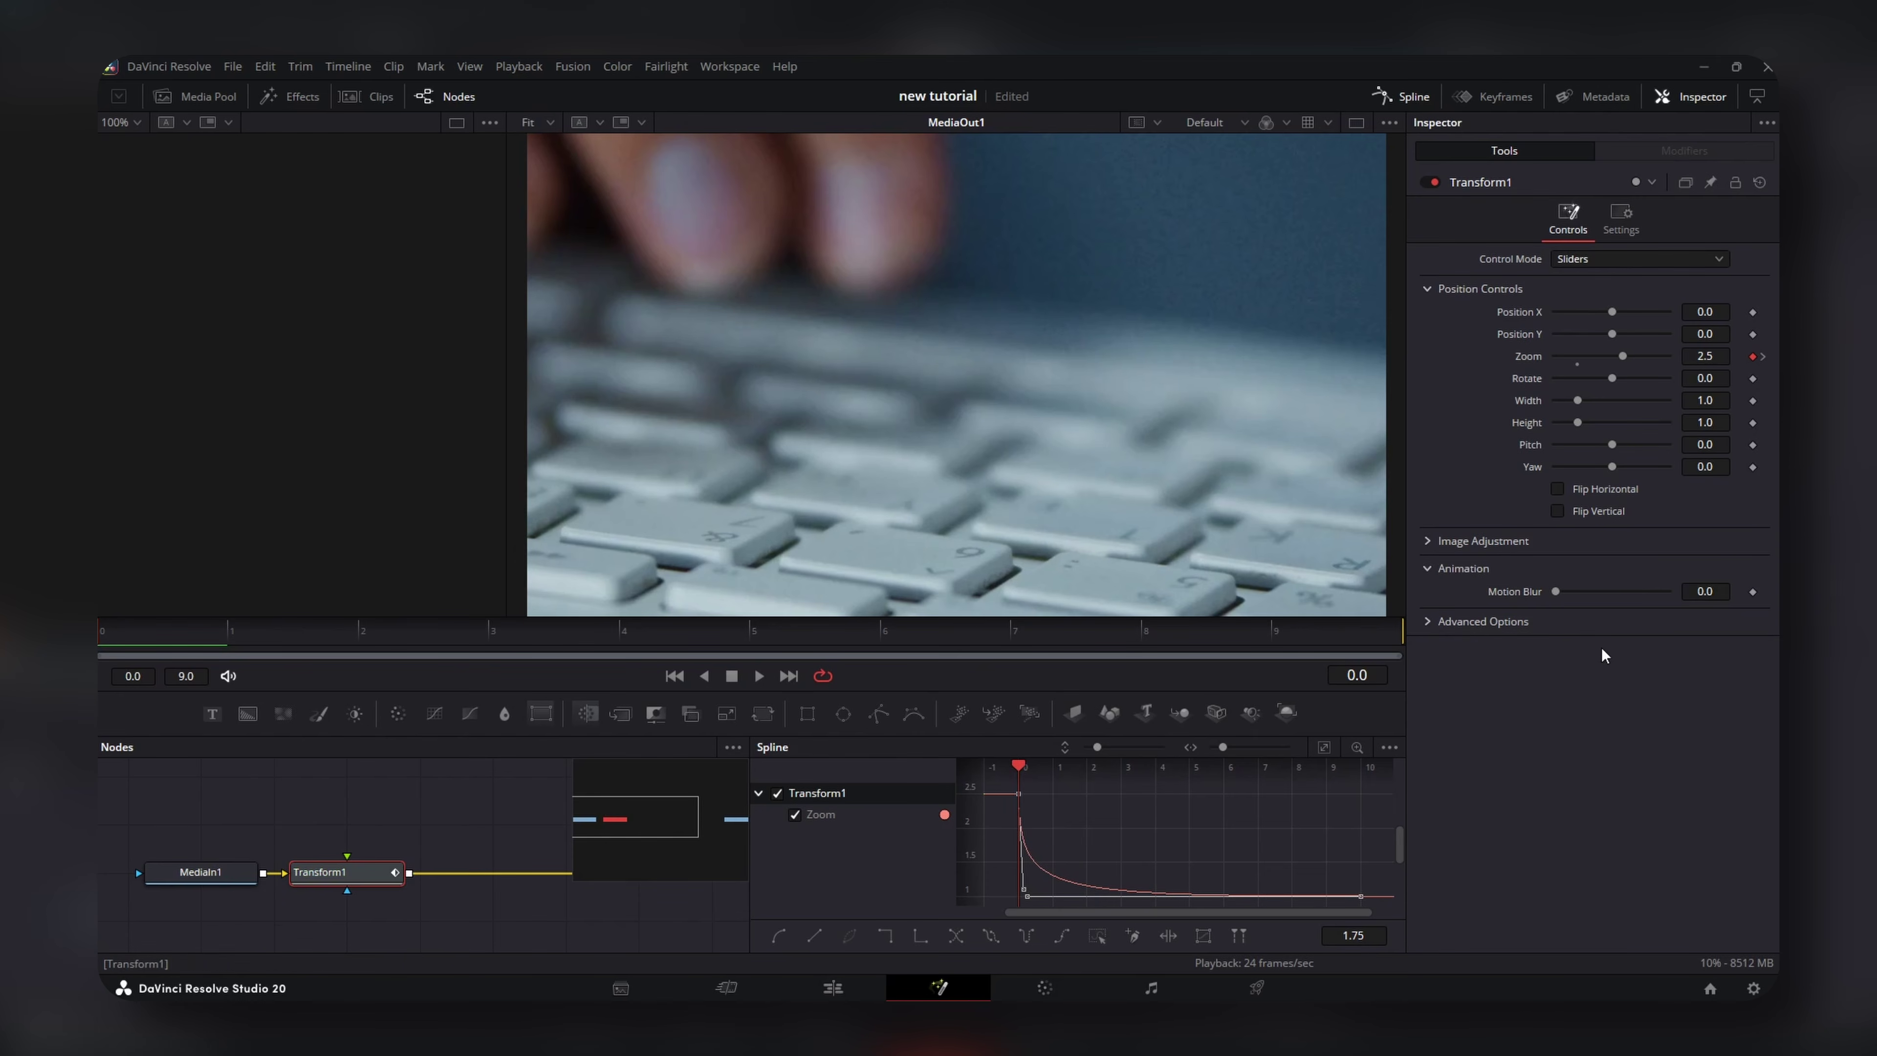
click(1615, 592)
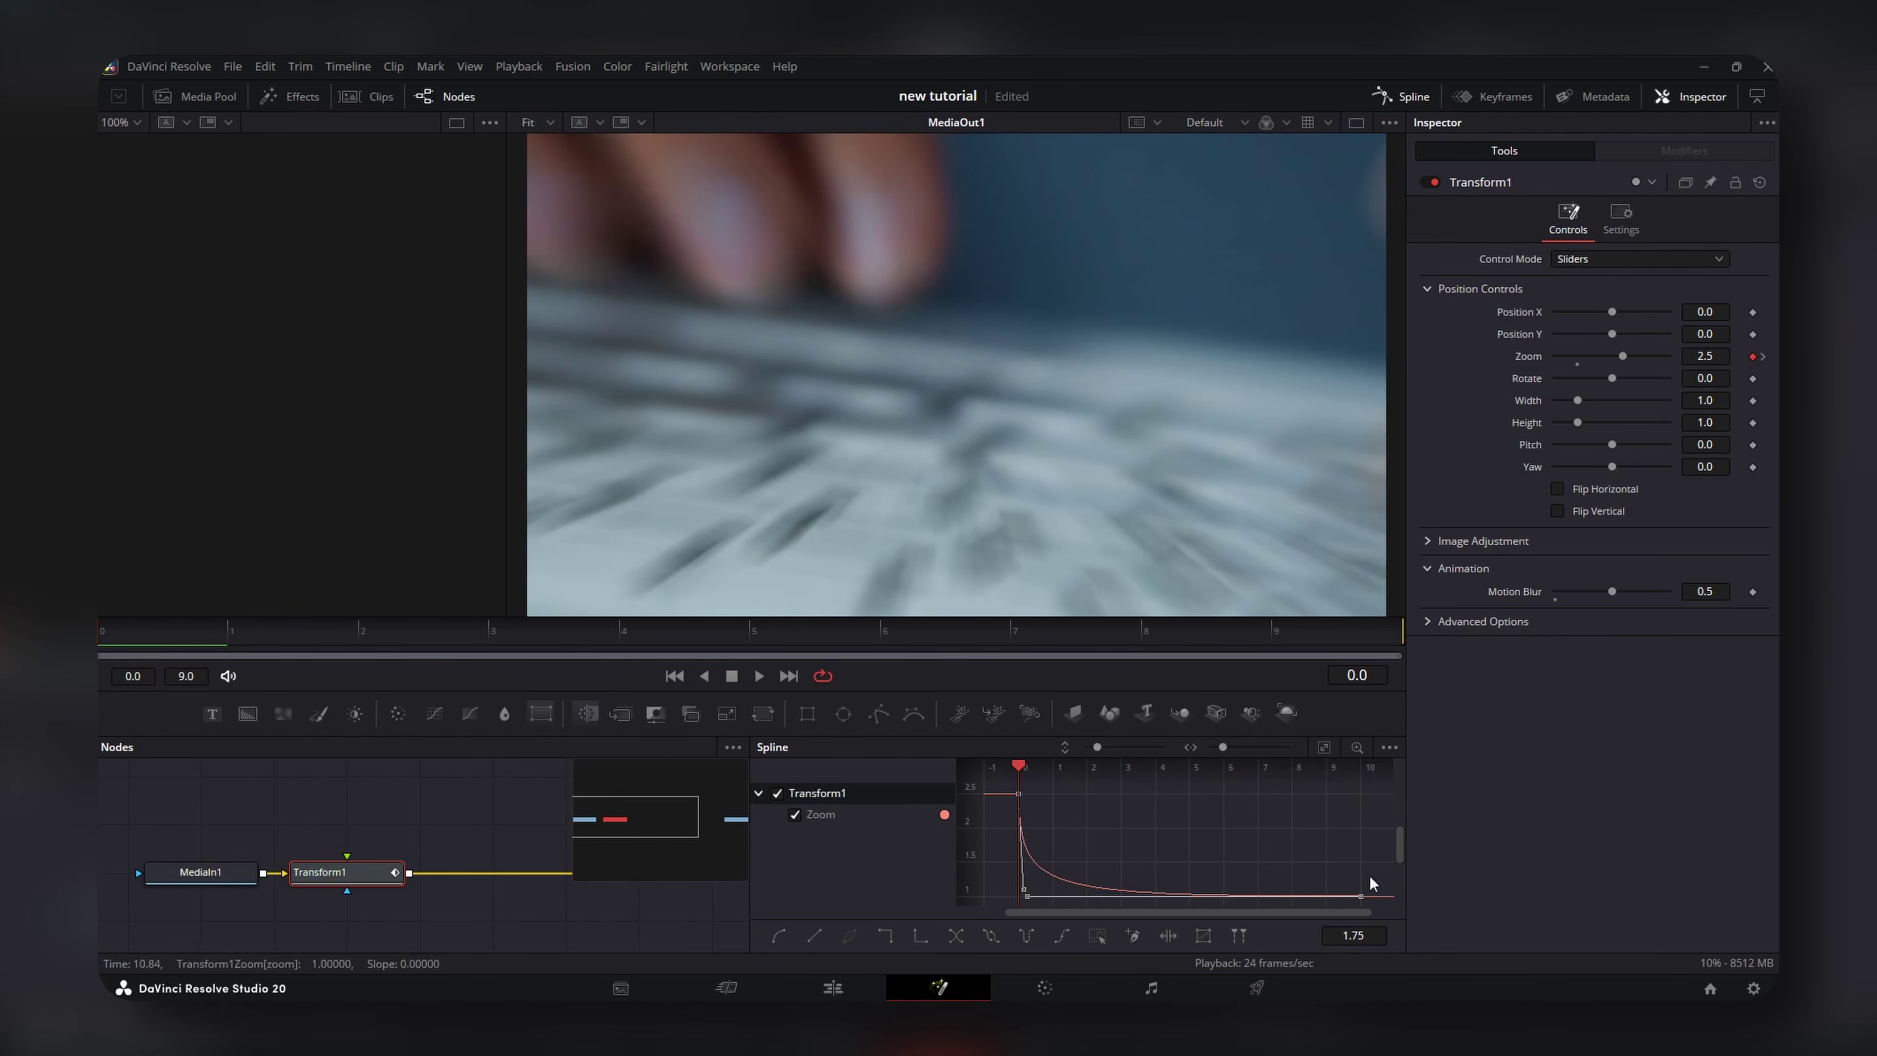